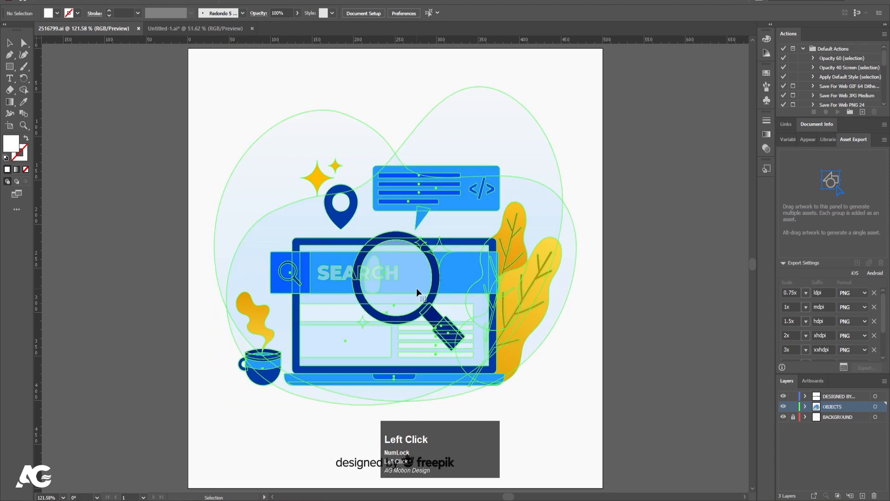
- Copy the selected illustration from 2516799.ai and paste it into the Untitled-1.ai document
key(ctrl+c)
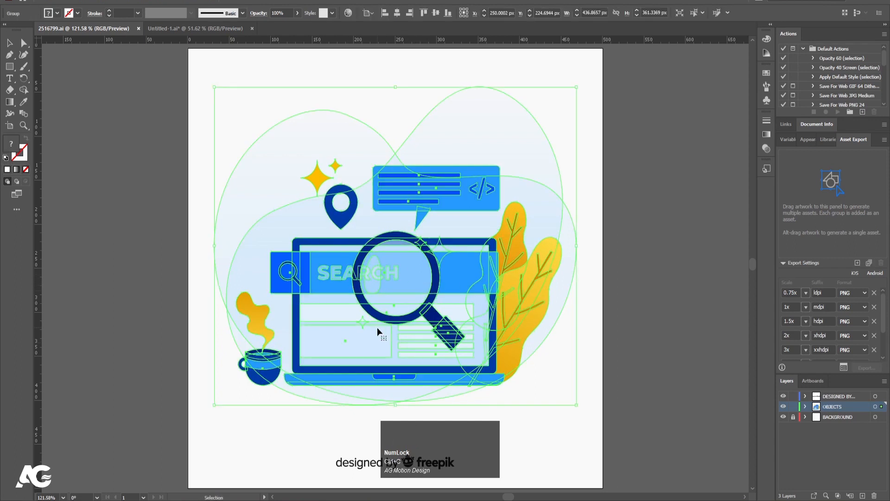
click(195, 29)
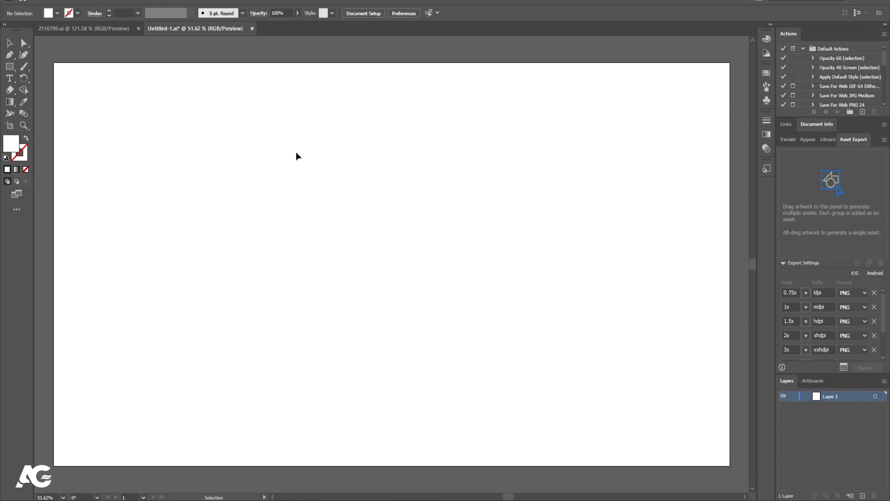
key(ctrl+v)
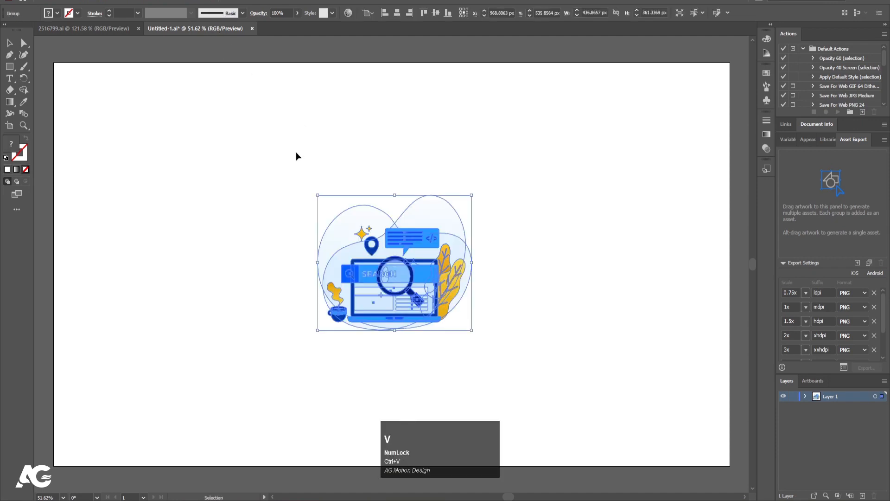
click(313, 133)
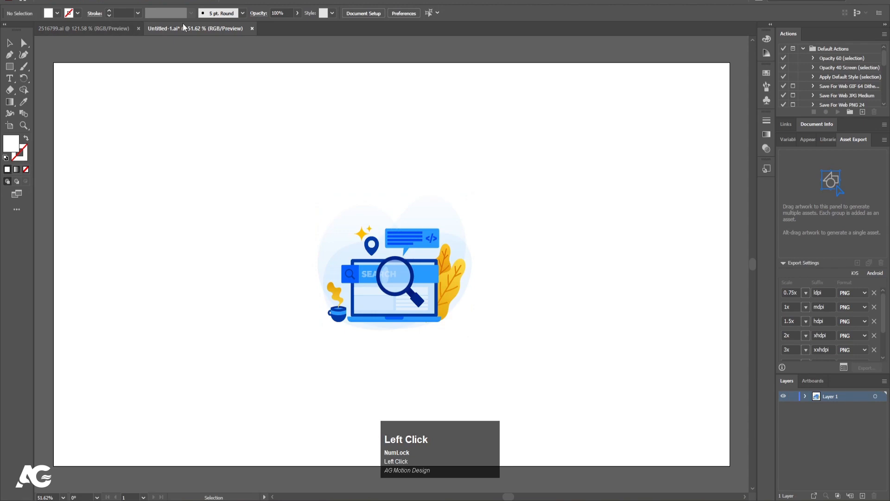
click(45, 1)
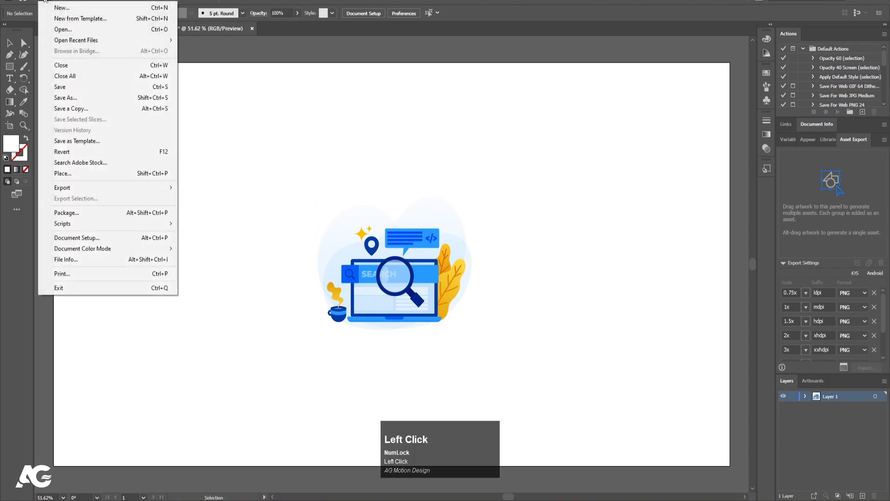
click(60, 8)
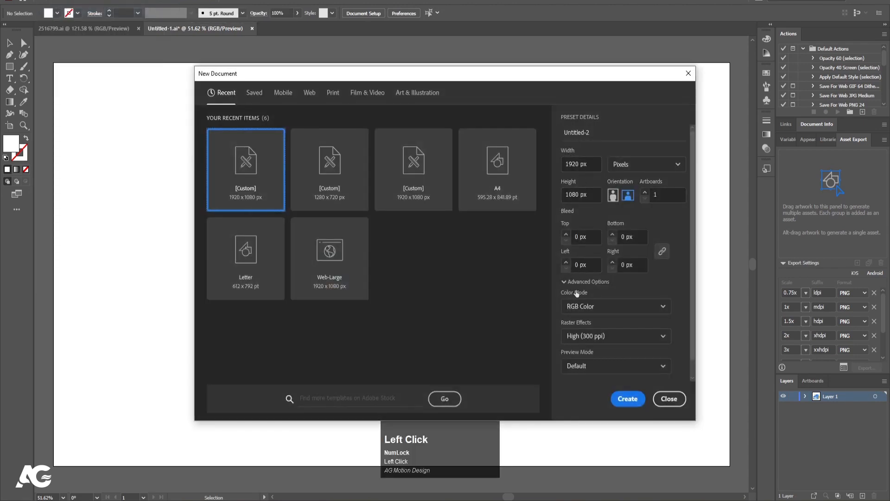
click(570, 162)
click(575, 192)
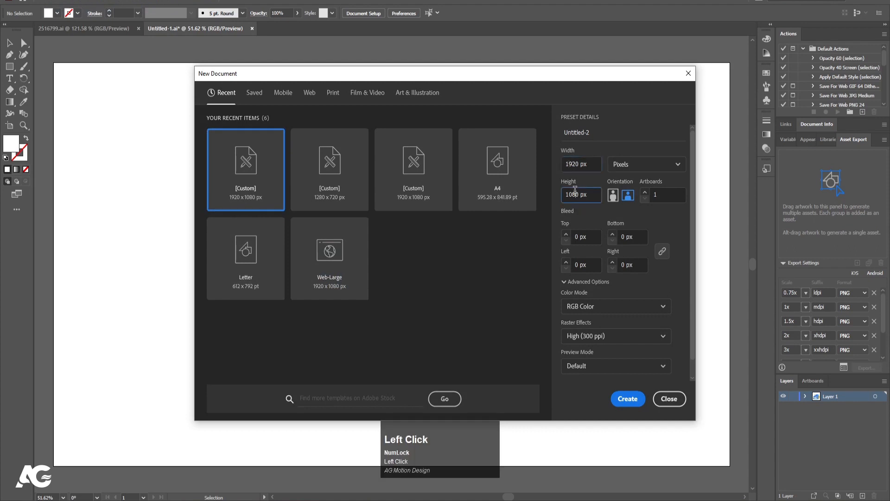
click(669, 398)
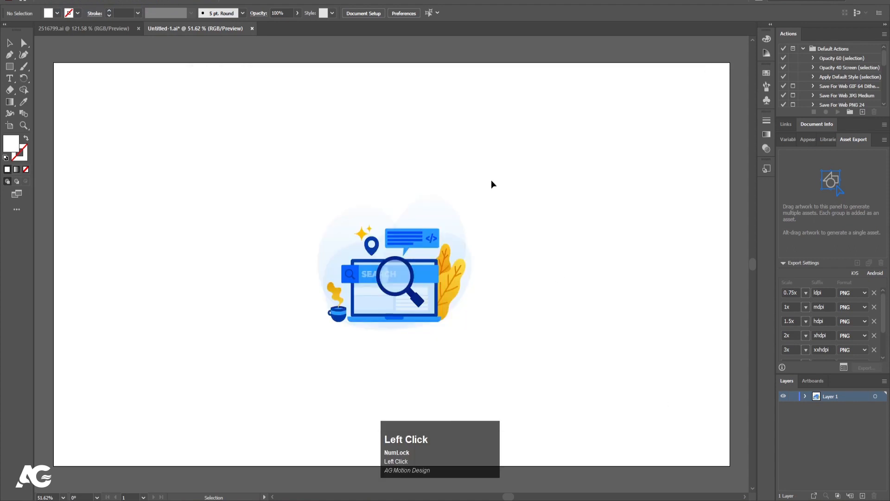
- Enlarge the pasted illustration proportionally about its centre to about 1003 × 830 px
click(427, 291)
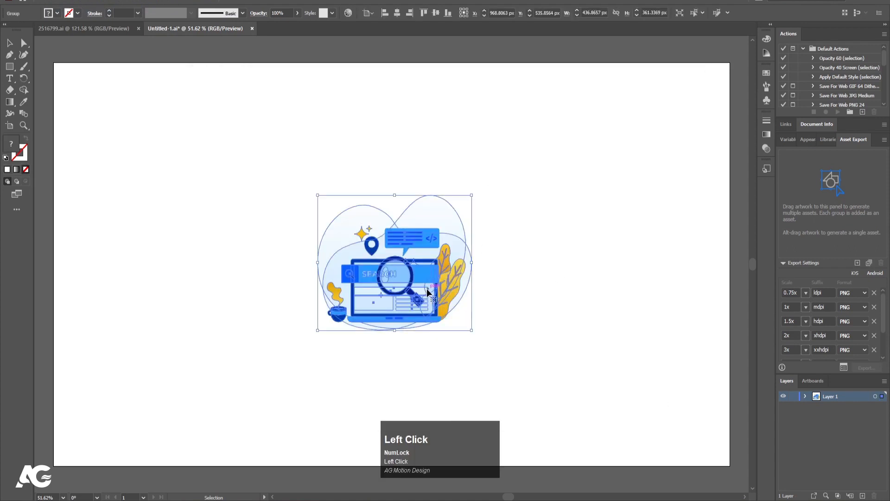
drag(471, 196, 589, 110)
click(621, 208)
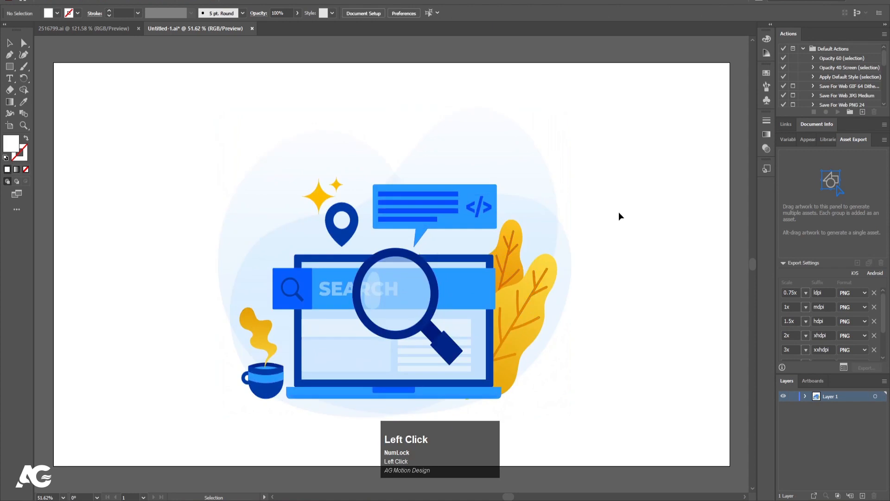
- Ungroup the whole illustration and check that the background shapes and the foreground objects select separately
click(430, 300)
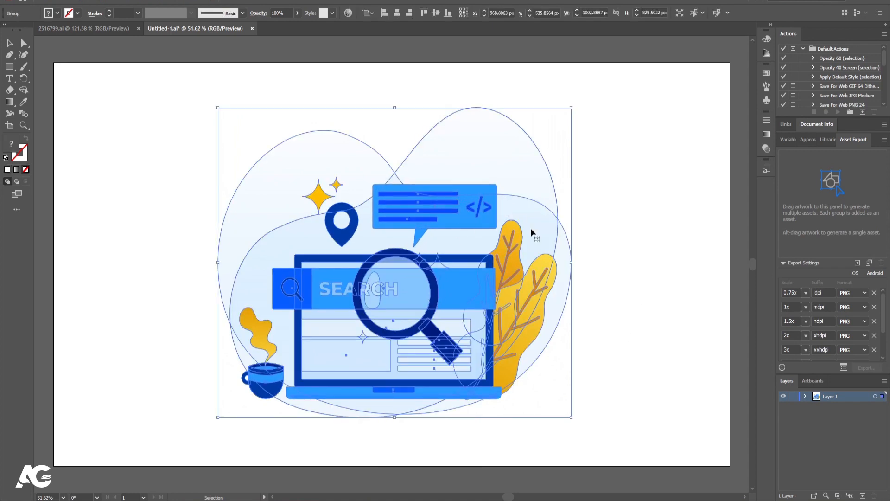
right_click(407, 260)
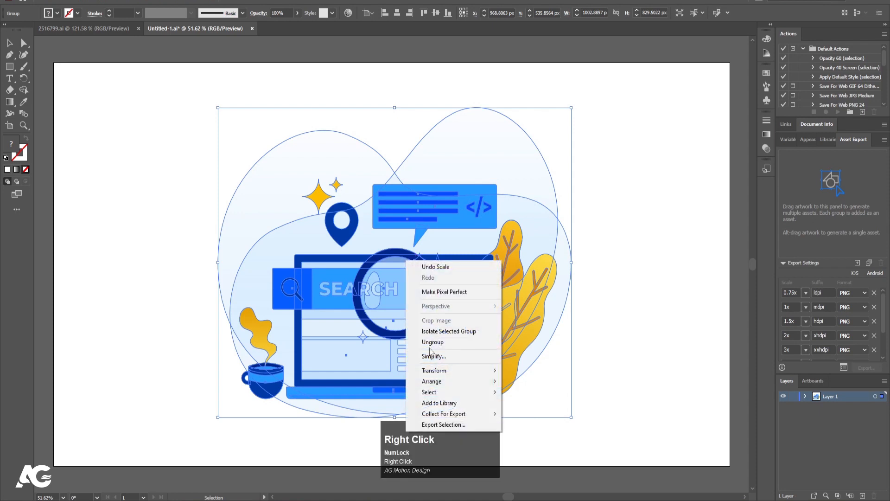
click(432, 342)
click(672, 357)
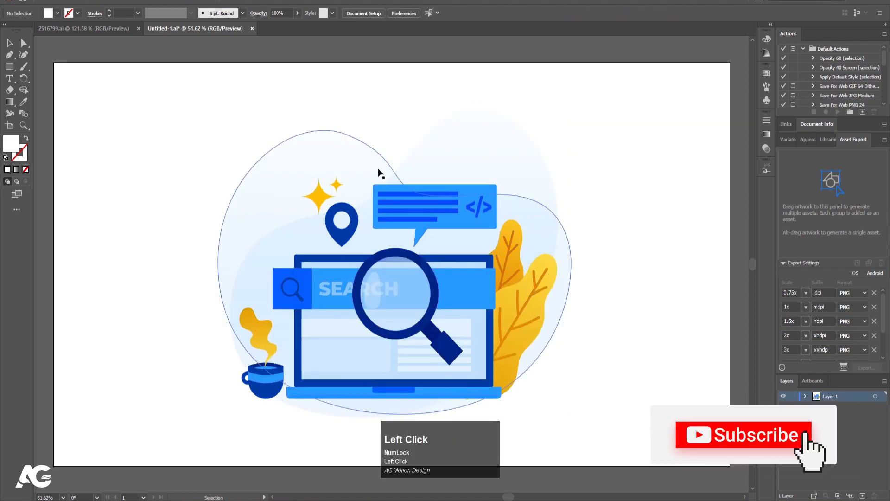
click(520, 134)
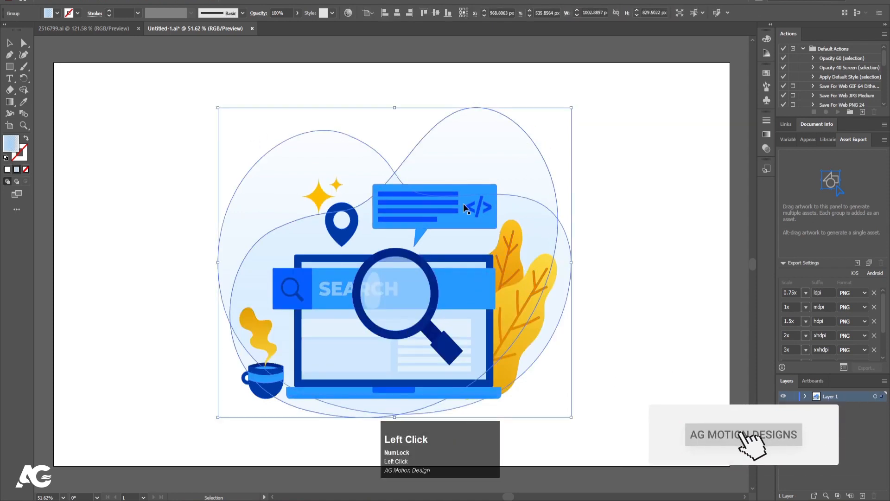
click(460, 216)
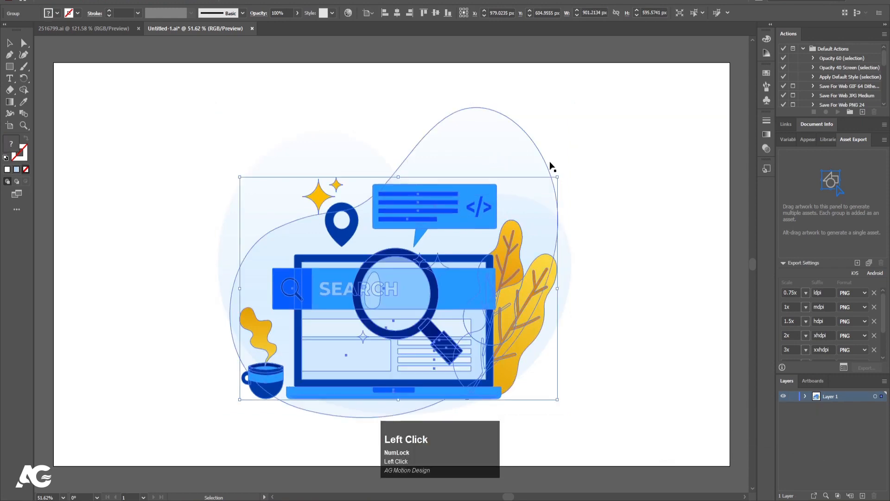
click(600, 125)
- Ungroup the two pale blue background blobs
click(489, 151)
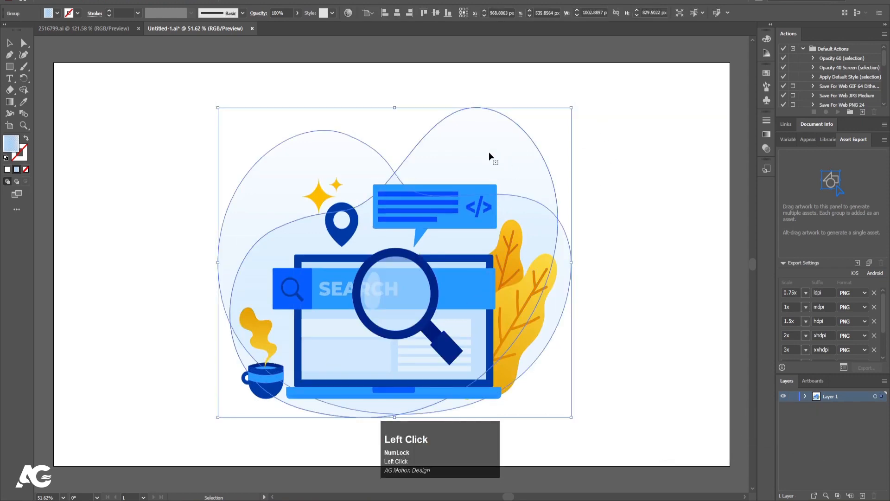
right_click(489, 152)
click(516, 234)
click(645, 160)
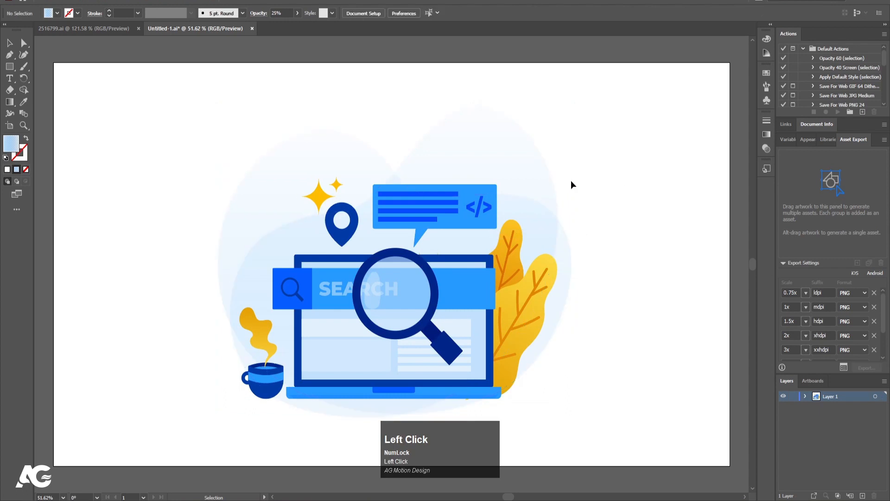
- Cut the background blob that peaks behind the speech bubble, paste it in place on a new layer and move that layer below Layer 1
key(ctrl+x)
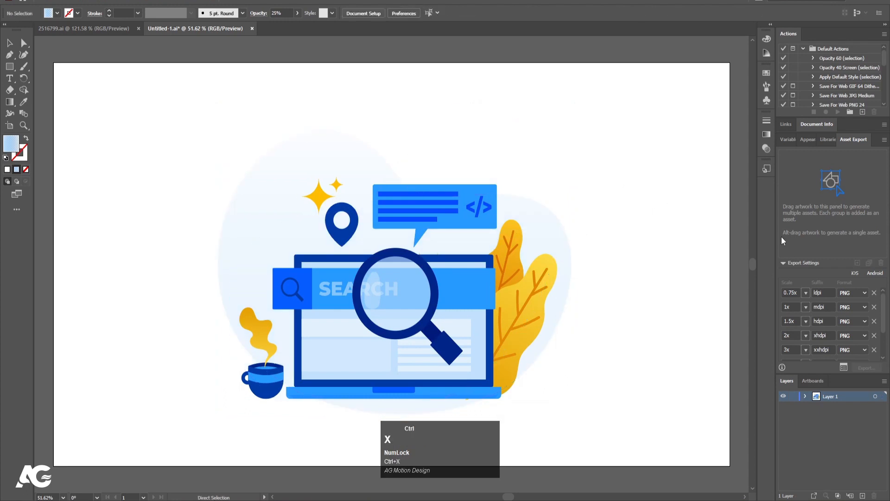
click(862, 496)
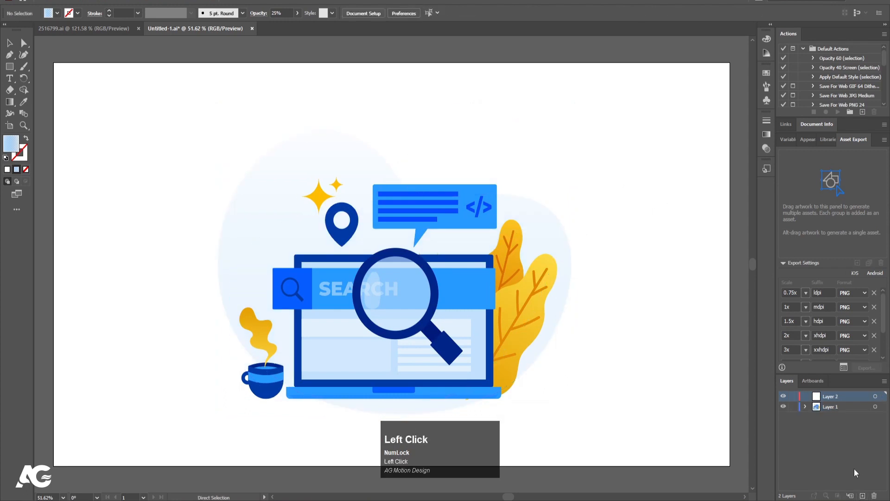
key(ctrl+shift+v)
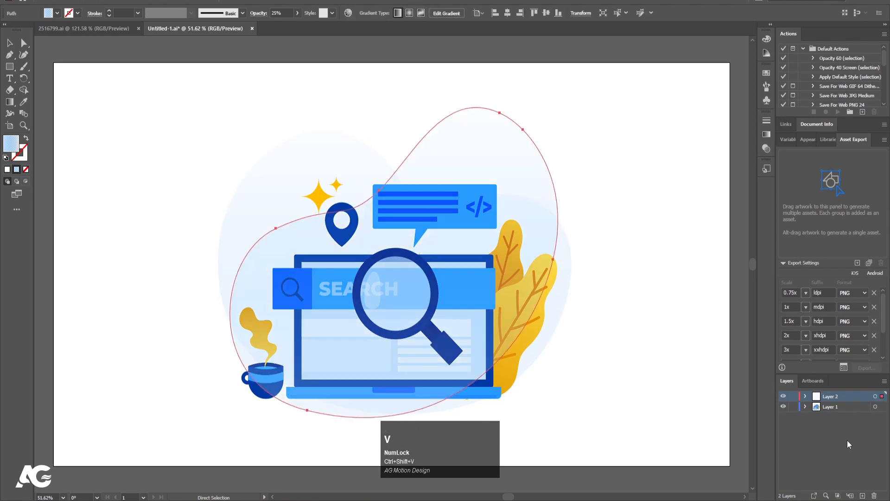
drag(825, 398, 825, 427)
- Cut the remaining background blob, paste it in place on a new layer and move that layer to the bottom of the stack
key(v)
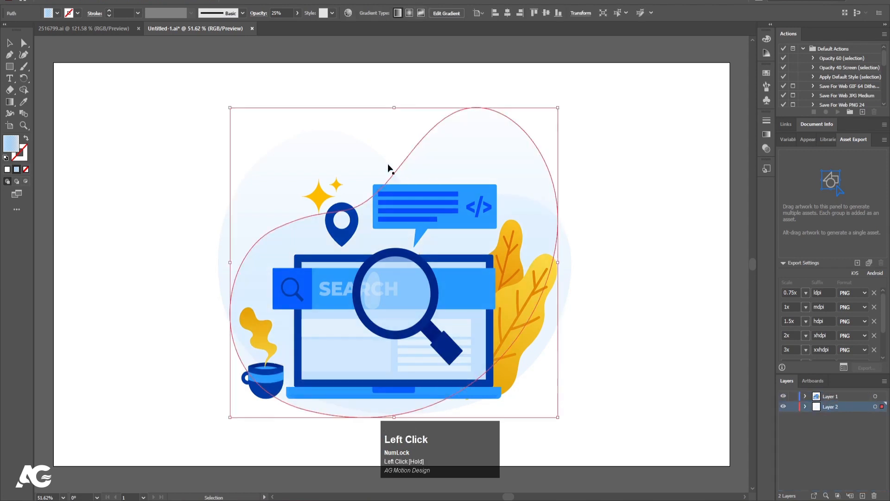
click(357, 148)
key(ctrl+x)
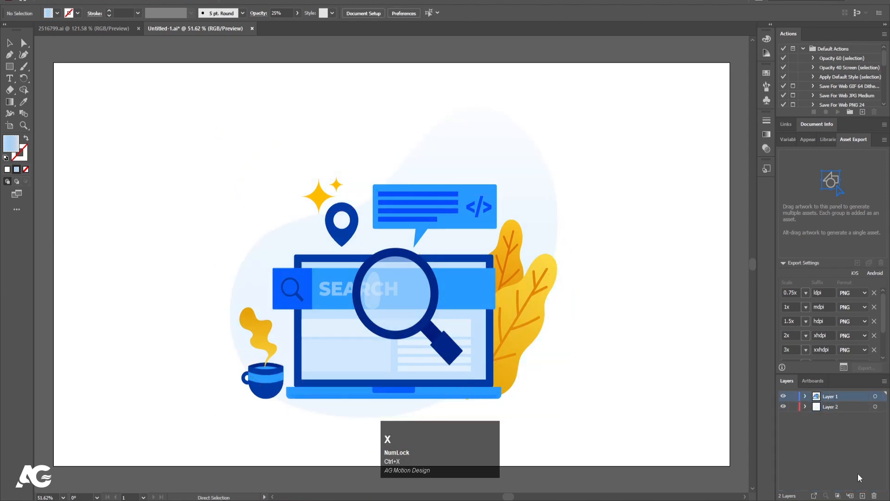
click(862, 495)
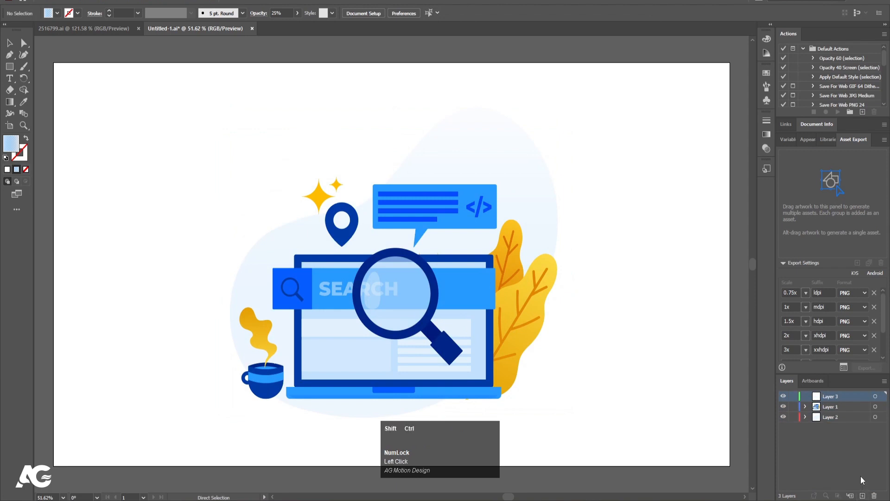
key(ctrl+shift+v)
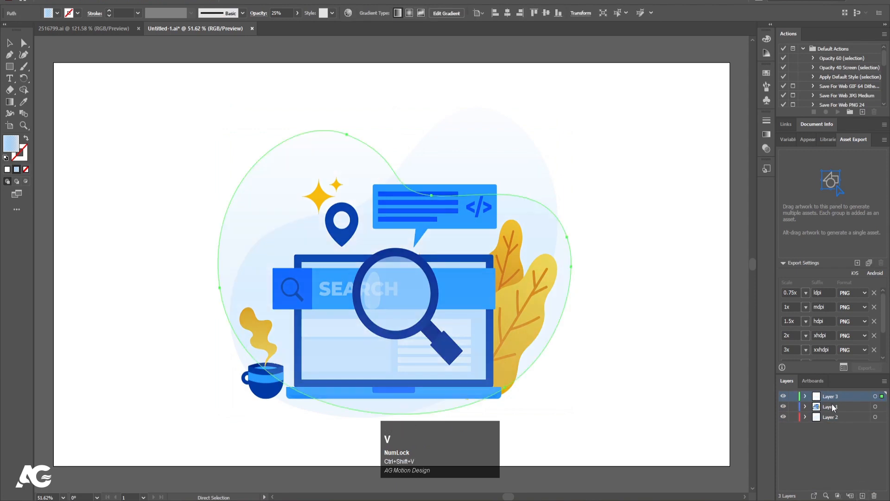
drag(832, 397, 831, 432)
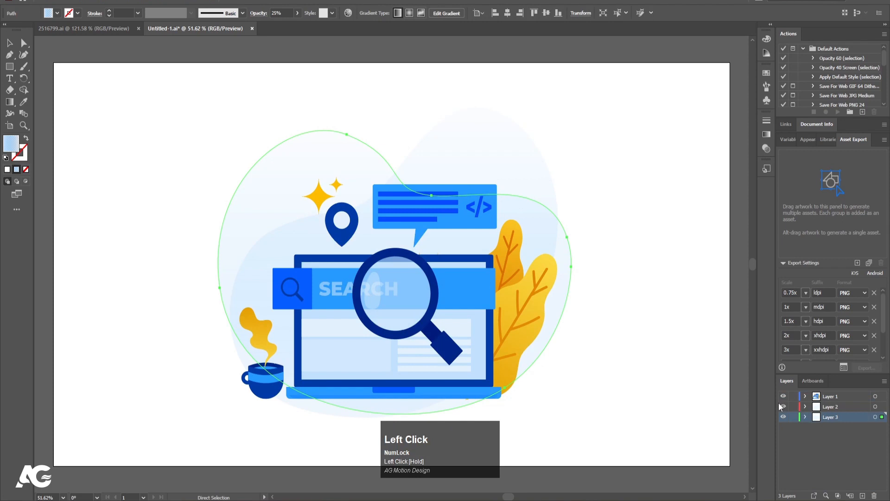
- Lock and hide Layer 2 and Layer 3, which hold the background blobs
key(minus)
mouse_move(794, 407)
mouse_down()
mouse_move(793, 417)
mouse_move(783, 418)
mouse_up()
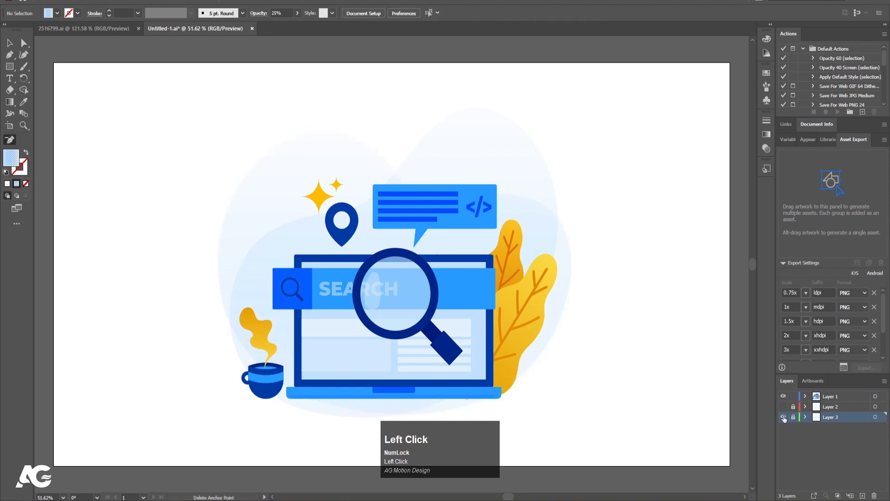
click(783, 417)
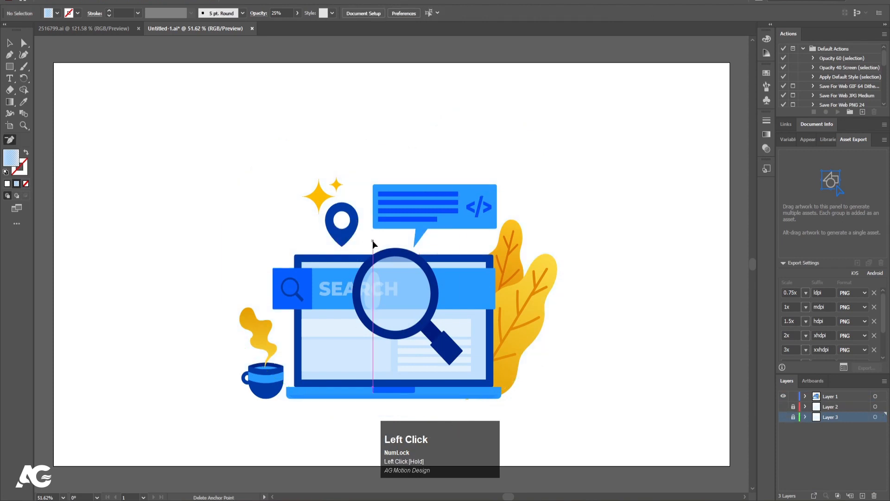
- Ungroup the foreground objects on Layer 1
key(v)
click(427, 222)
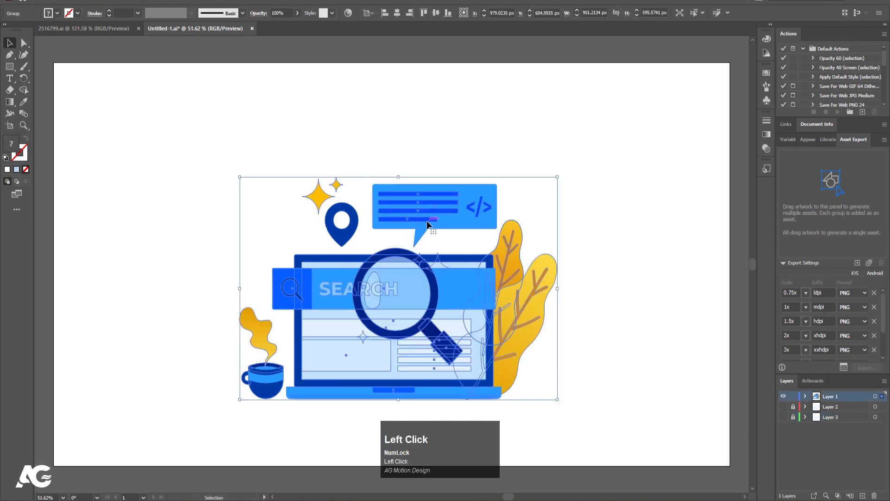
right_click(427, 220)
click(449, 302)
click(618, 252)
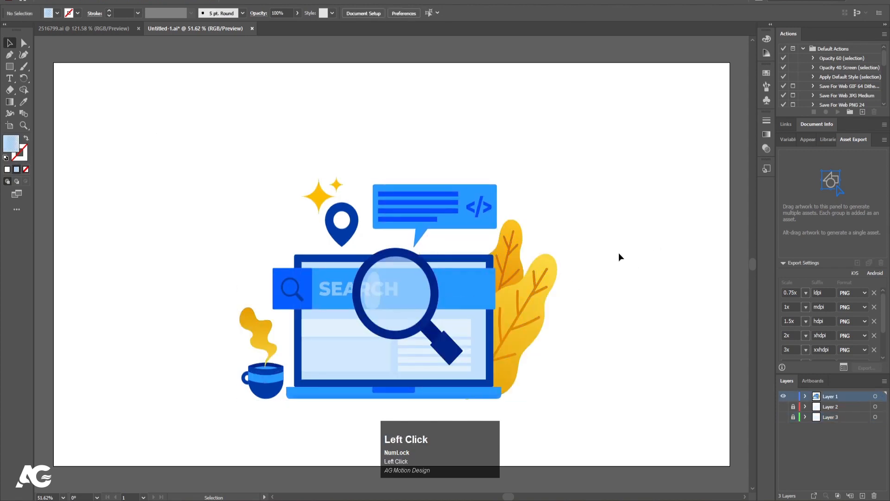
- Cut the speech bubble with the code symbol and paste it in place on a new layer above Layer 1
click(473, 218)
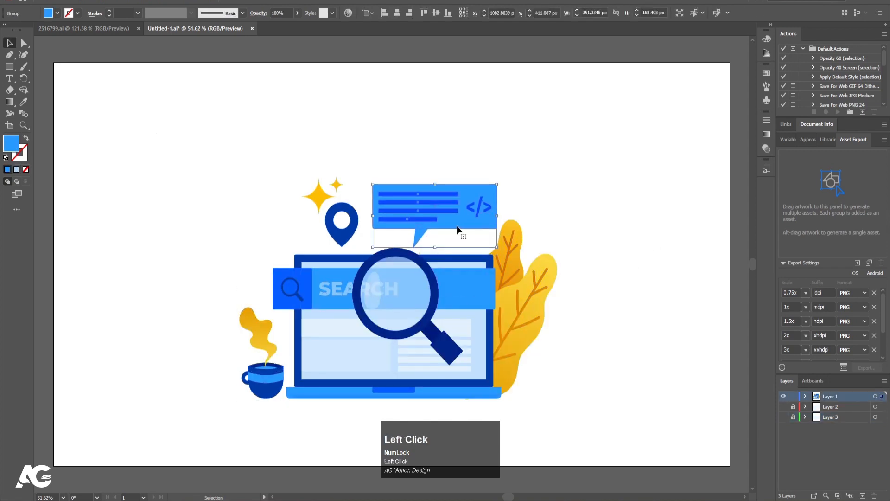
key(ctrl+x)
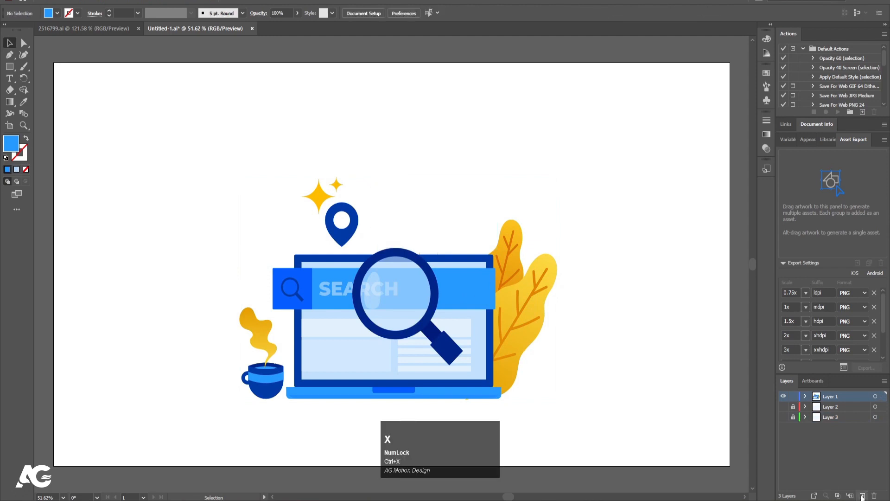
click(862, 495)
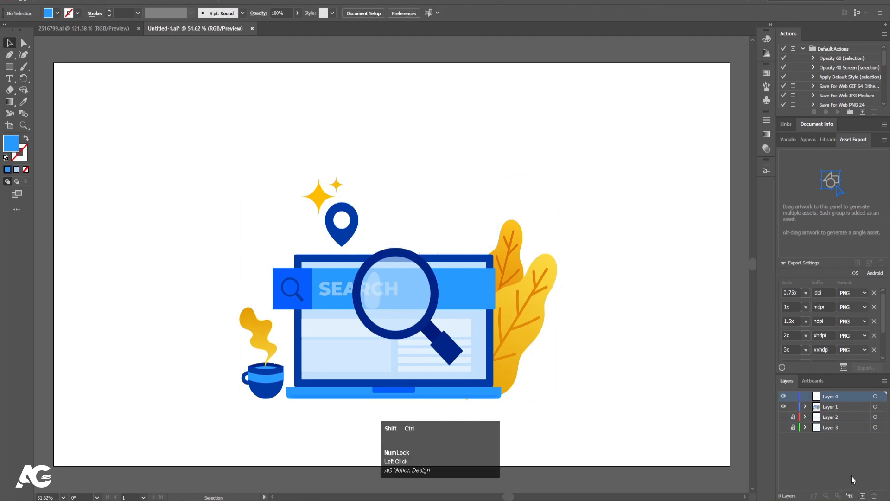
key(ctrl+shift+v)
- Hide Layer 1 and ungroup the speech bubble on Layer 4
click(783, 407)
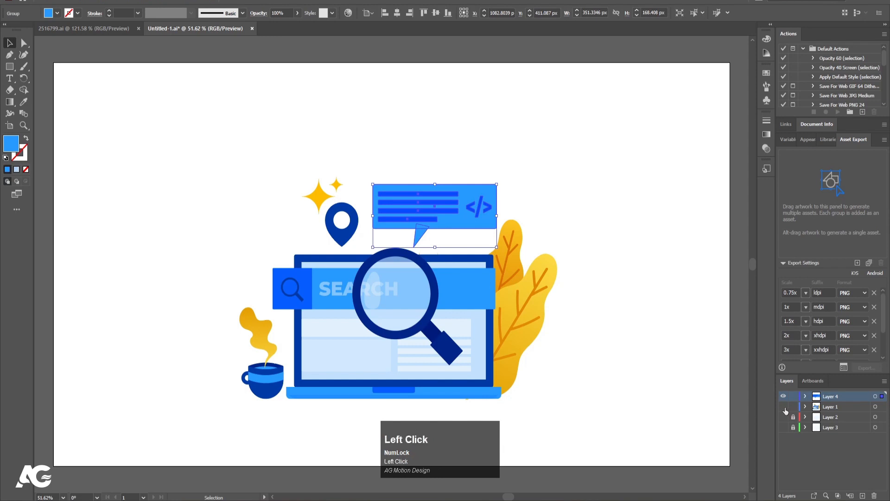
click(464, 257)
click(444, 216)
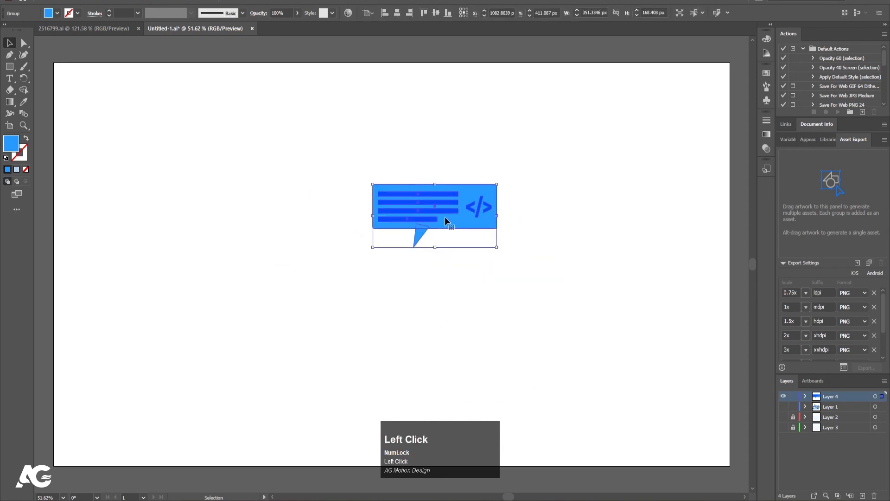
right_click(444, 214)
click(462, 296)
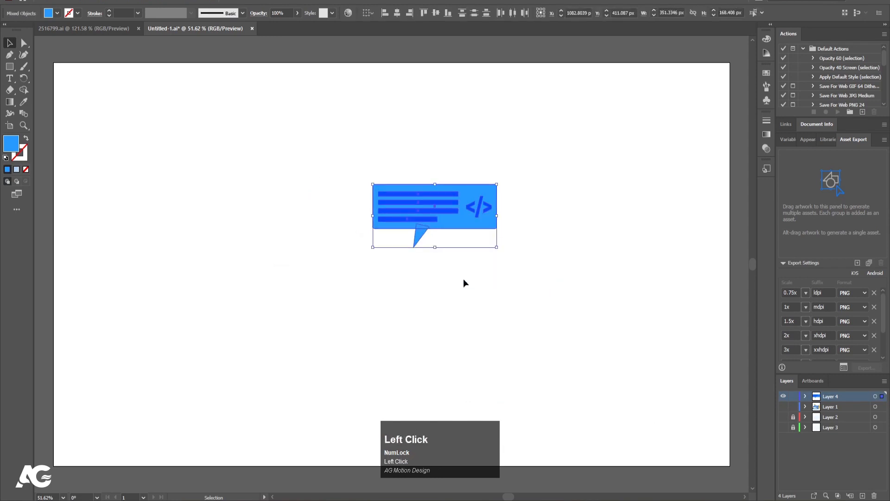
- Cut the group of text lines and code symbol from the speech bubble and paste it in place on a new layer above Layer 4
click(430, 218)
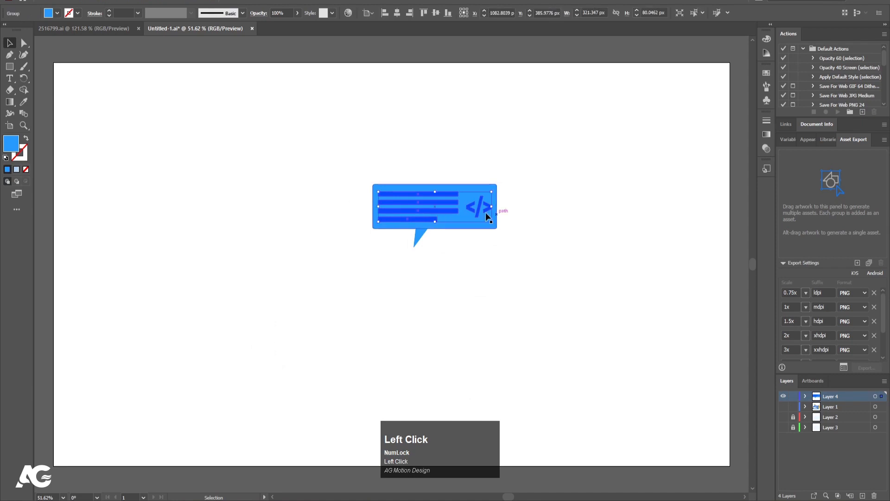
key(ctrl+x)
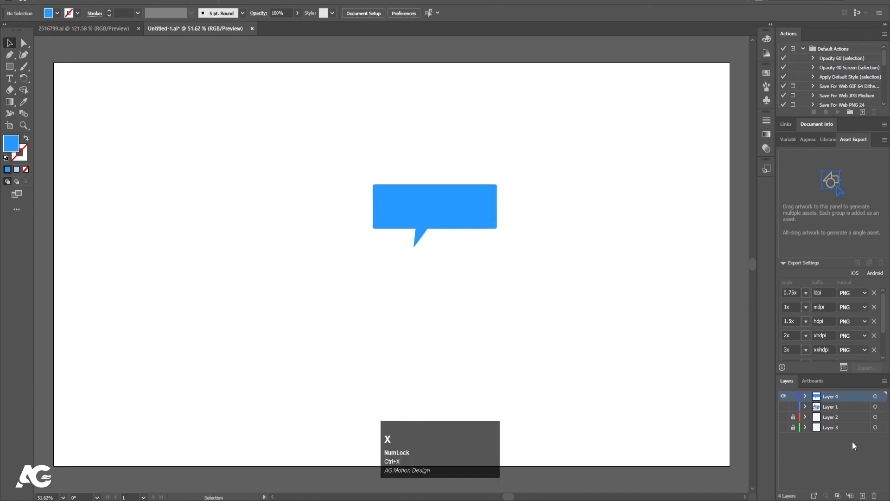
click(864, 495)
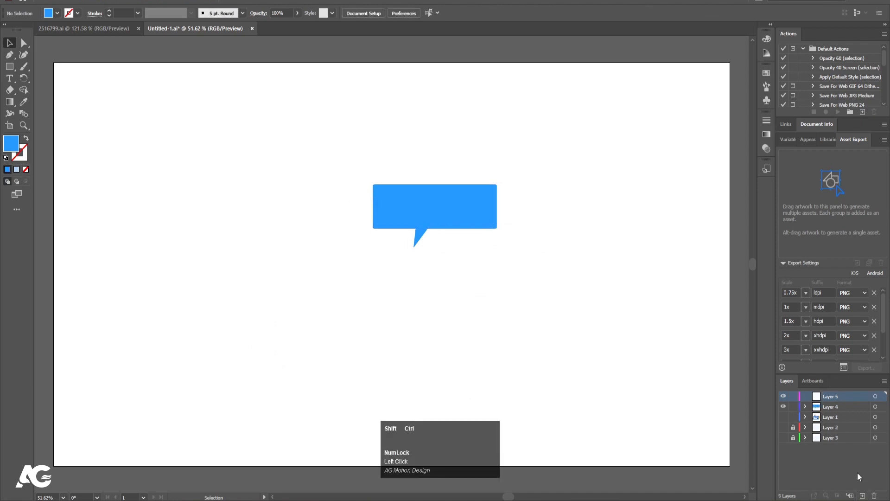
key(ctrl+shift+v)
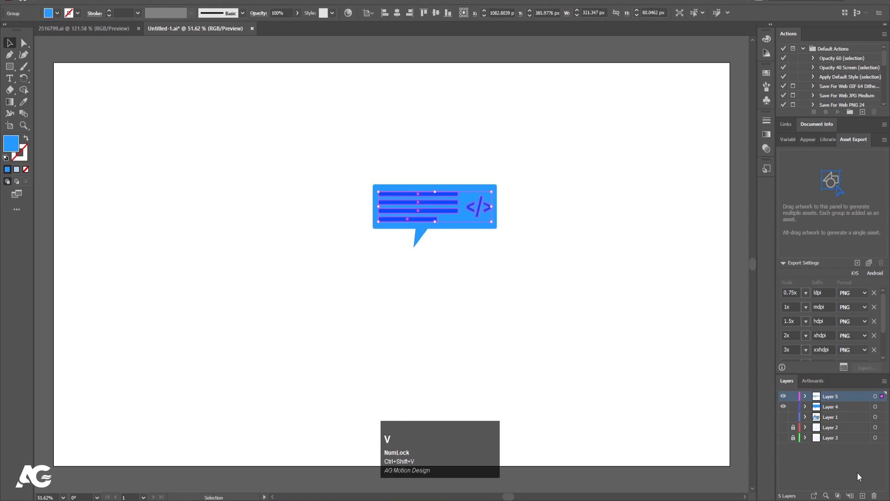
- Cut the code symbol out of the group on Layer 5 and paste it in place on a new layer above it
click(806, 397)
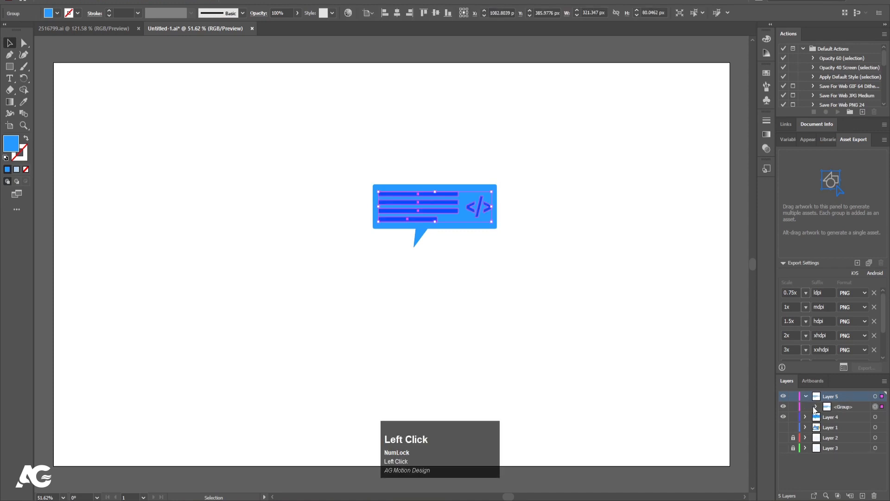
click(816, 406)
click(860, 417)
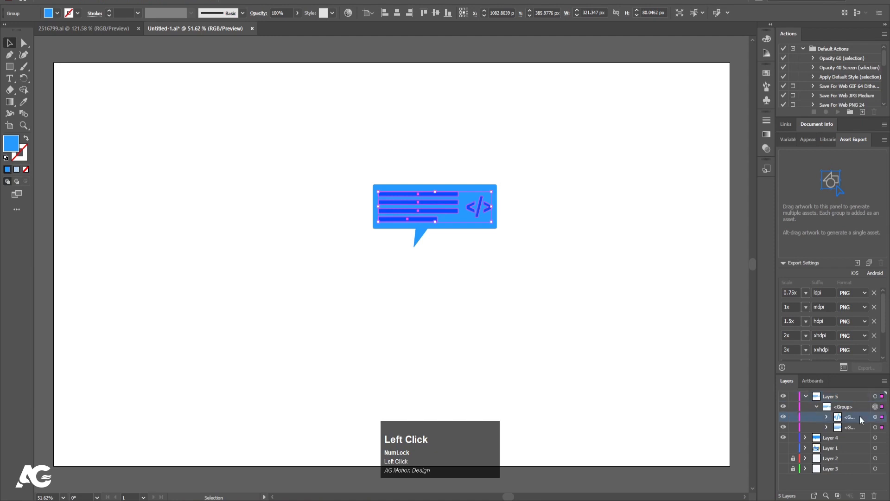
click(876, 427)
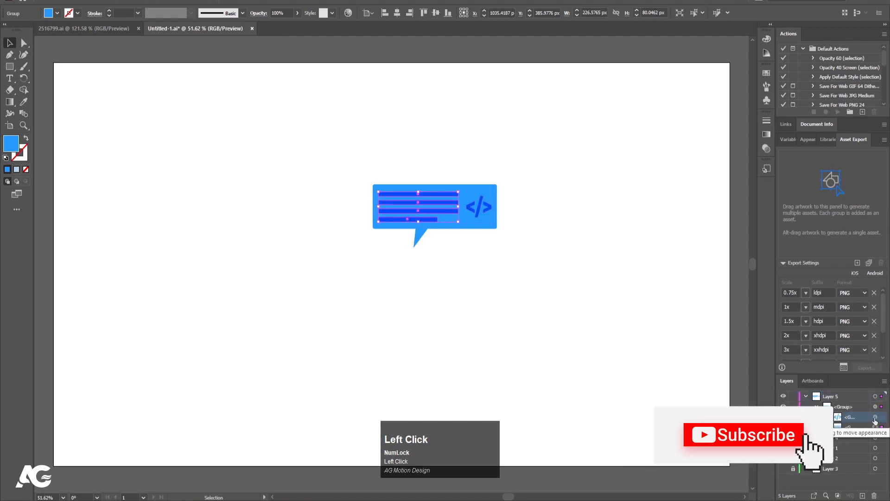
click(874, 417)
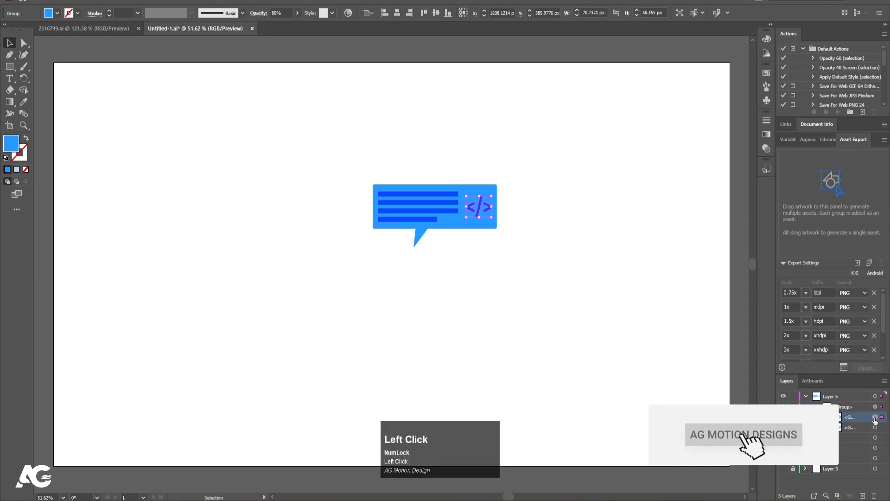
key(Delete)
click(840, 399)
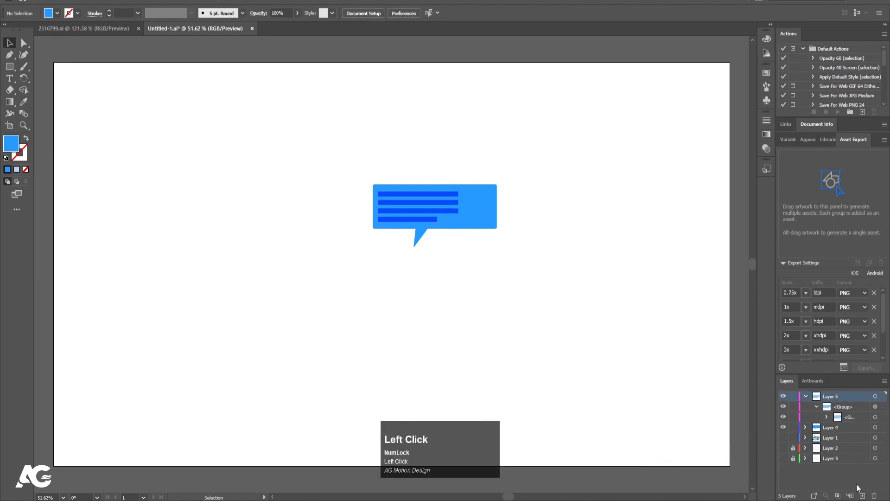
click(861, 495)
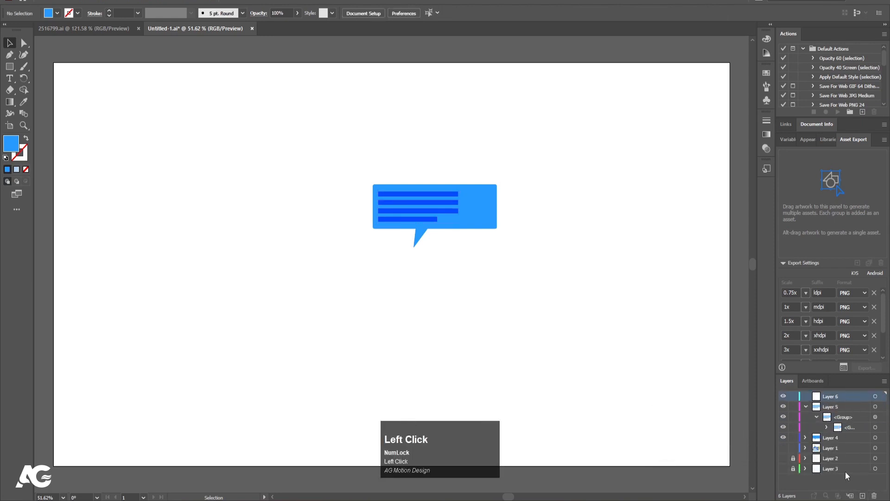
key(ctrl+shift+v)
- Target the text-line group on Layer 5 and release the layer's contents to sublayers in sequence
click(840, 427)
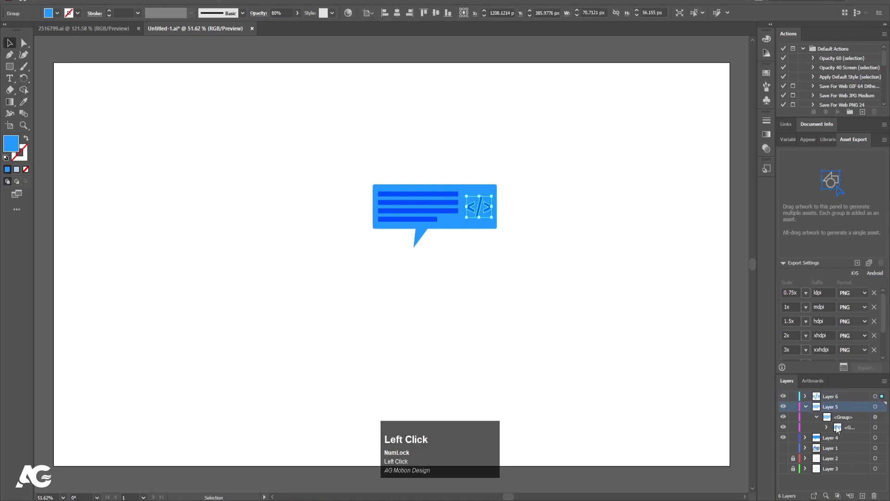
click(827, 427)
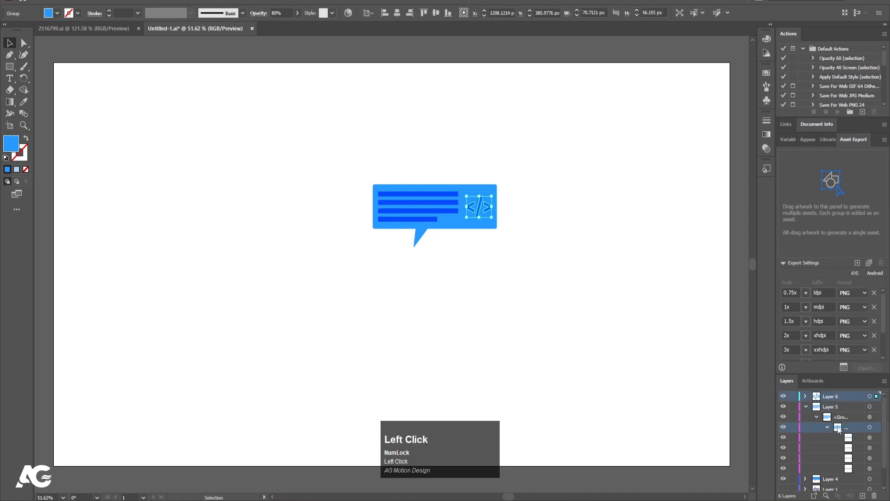
click(870, 427)
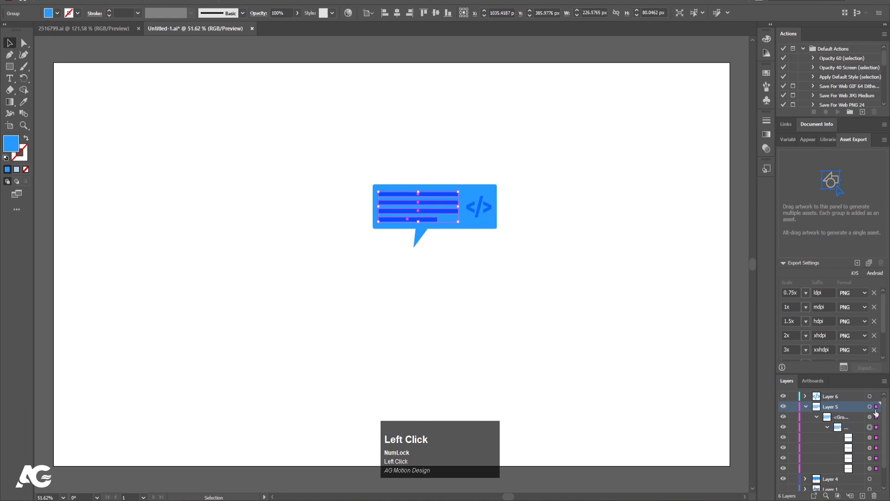
click(884, 380)
click(830, 272)
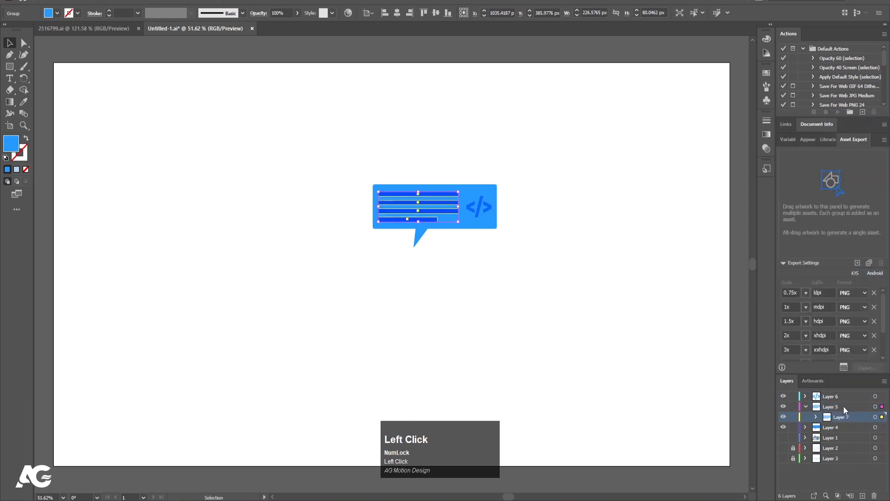
- Release the innermost group of four text lines inside Layer 7 to separate layers in sequence
click(816, 417)
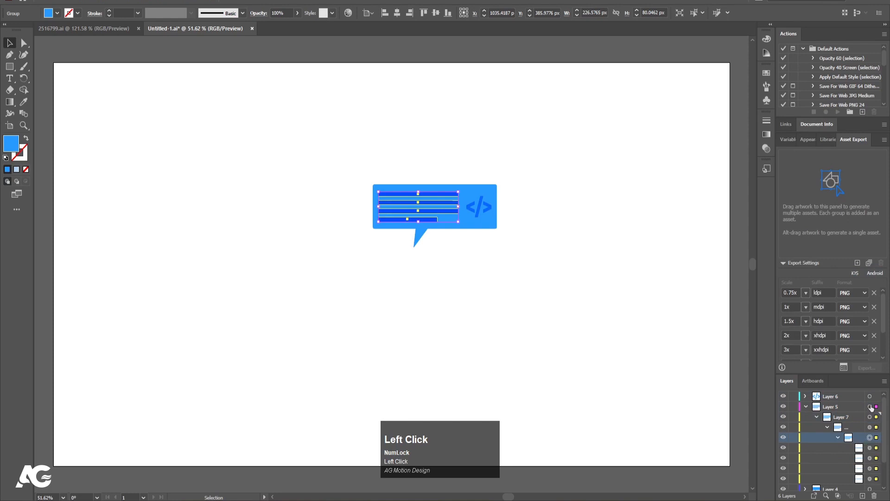
click(860, 448)
scroll(857, 462, down, 1)
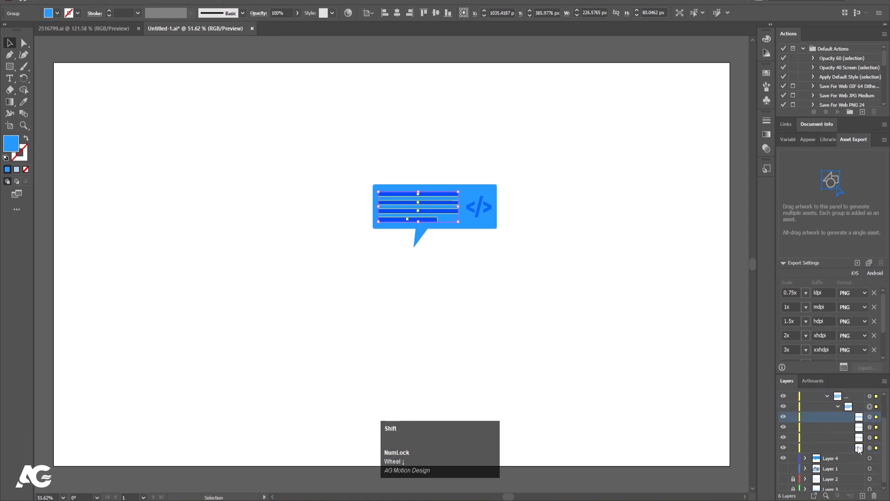
shift+click(859, 447)
scroll(859, 446, up, 1)
mouse_move(859, 447)
mouse_down()
mouse_move(831, 399)
mouse_move(858, 441)
mouse_up()
click(849, 437)
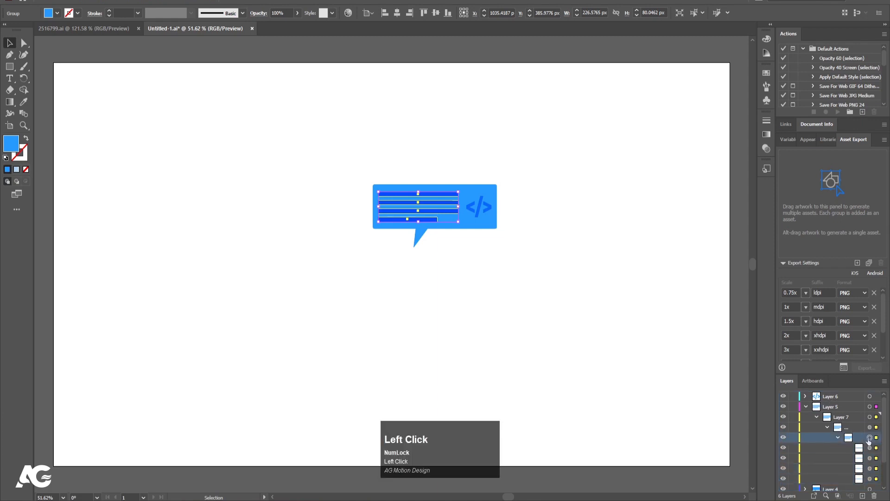
click(883, 382)
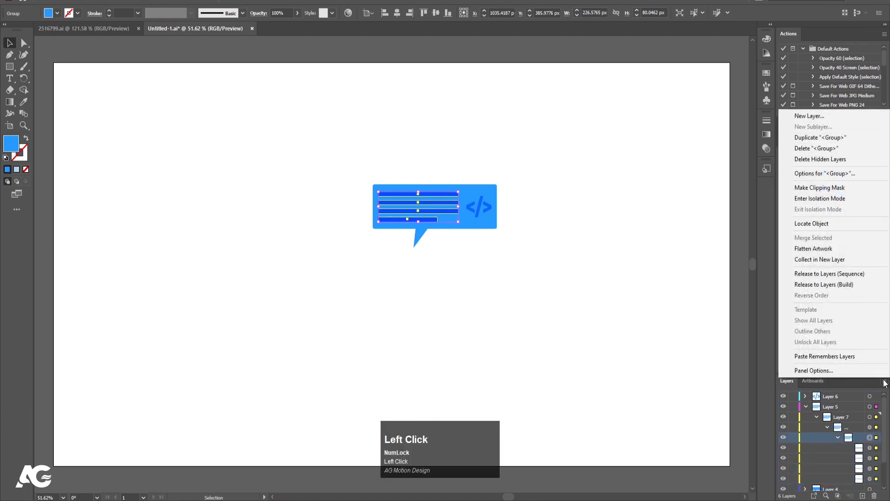
click(811, 274)
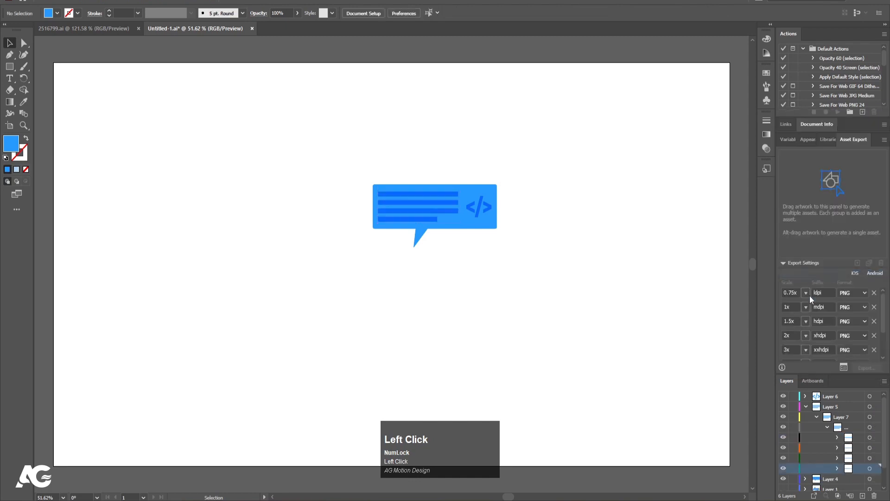
- Move the four text-line layers out to the top level below Layer 6 and delete the emptied Layer 5
shift+click(849, 439)
shift+click(849, 442)
drag(849, 440, 828, 402)
click(826, 448)
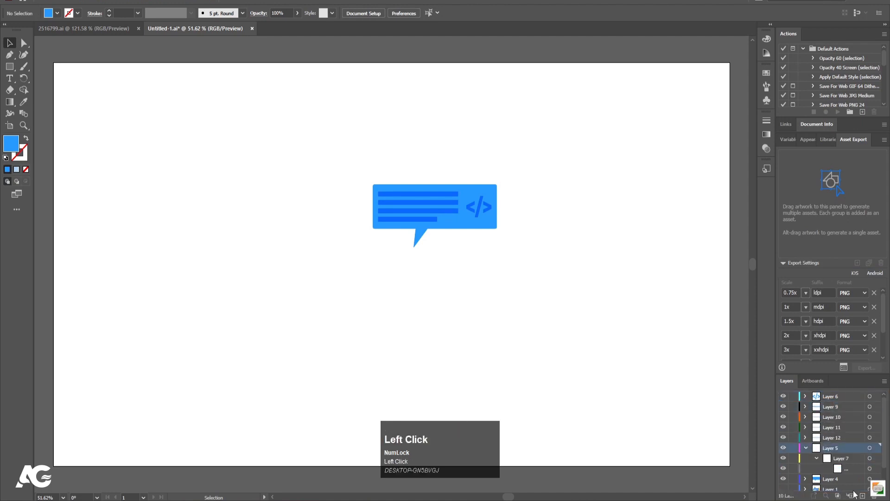
click(874, 496)
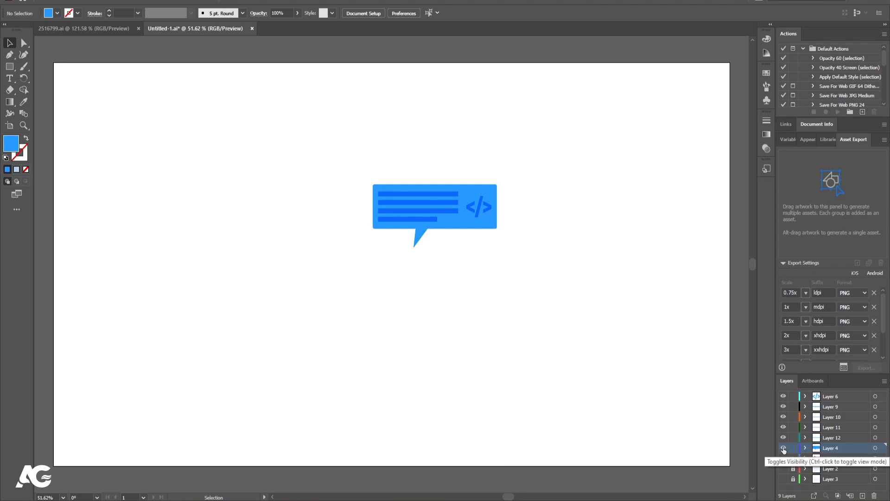
- Hide all the speech bubble layers, from Layer 4 up to Layer 6, and show Layer 1
drag(783, 448, 786, 394)
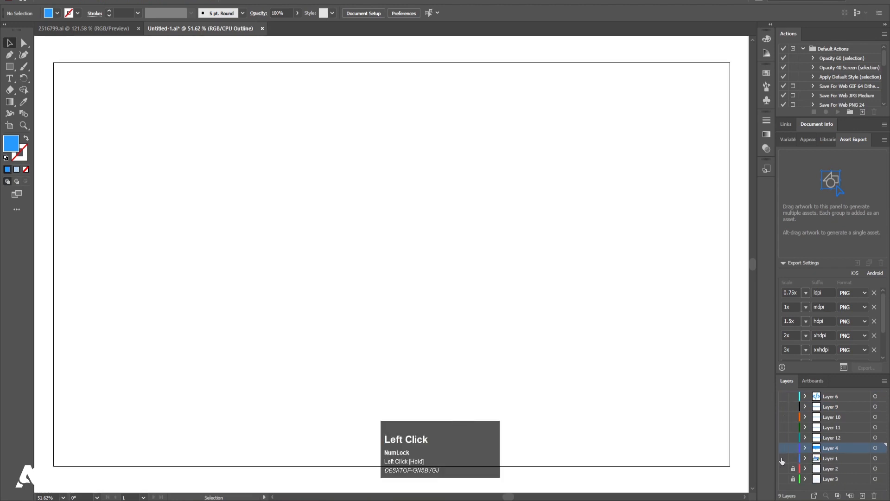
click(783, 457)
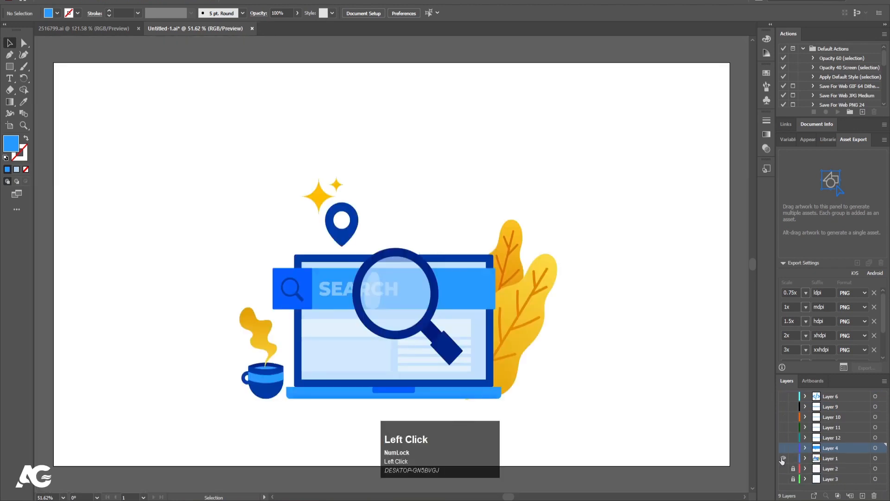
- Cut the large magnifying glass, paste it in place on a new layer above Layer 1, and hide that layer
click(422, 268)
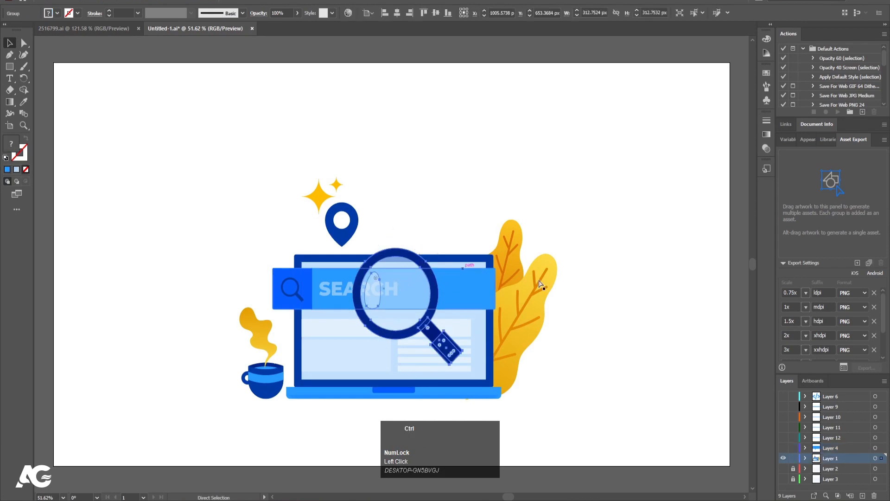
key(ctrl+x)
click(863, 494)
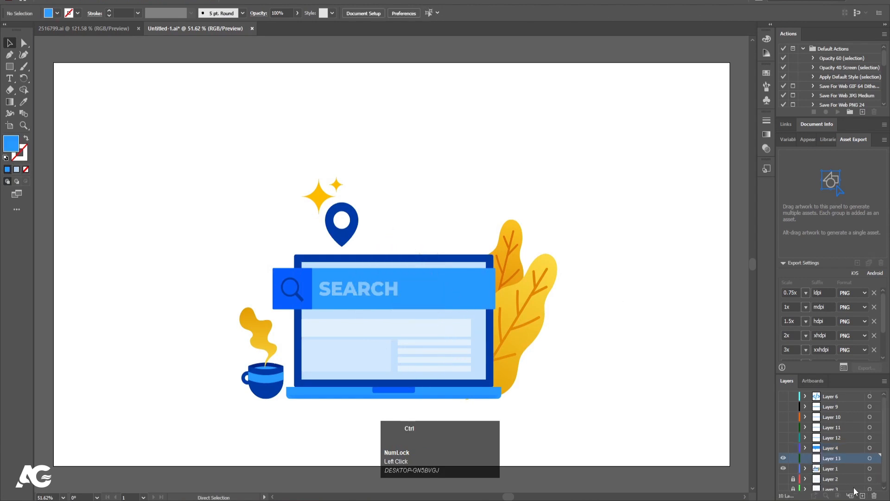
key(ctrl+shift+v)
click(783, 458)
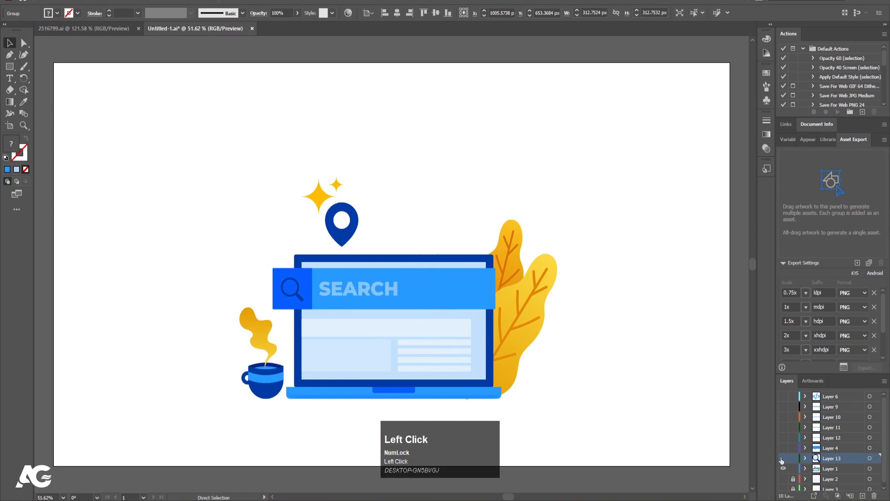
- Cut the search bar, paste it in place on a new layer above Layer 1, and hide Layer 1
click(376, 284)
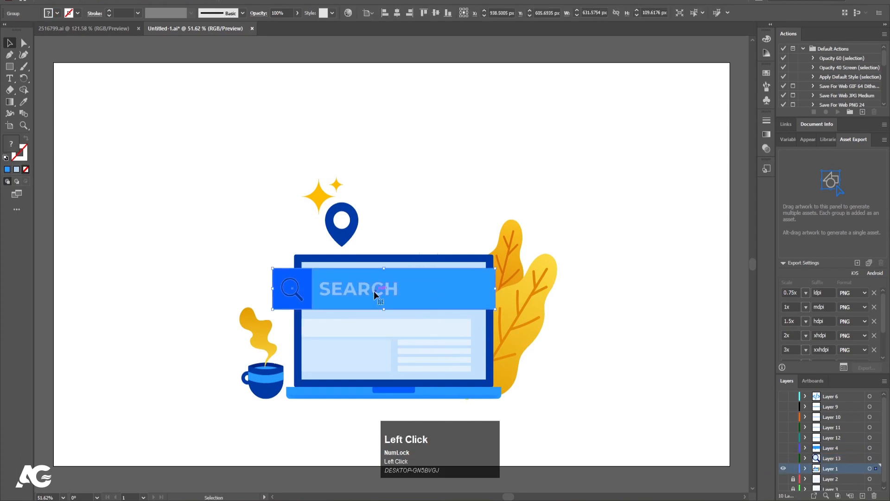
key(ctrl+x)
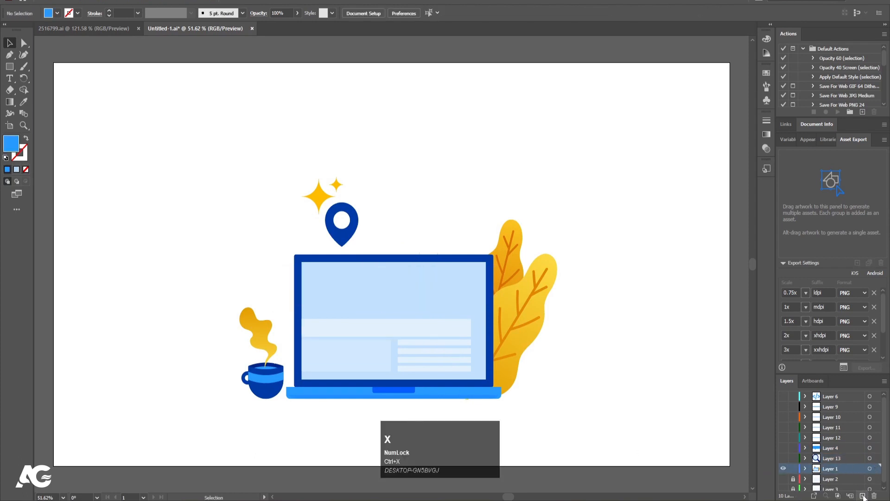
click(862, 495)
key(ctrl+shift+v)
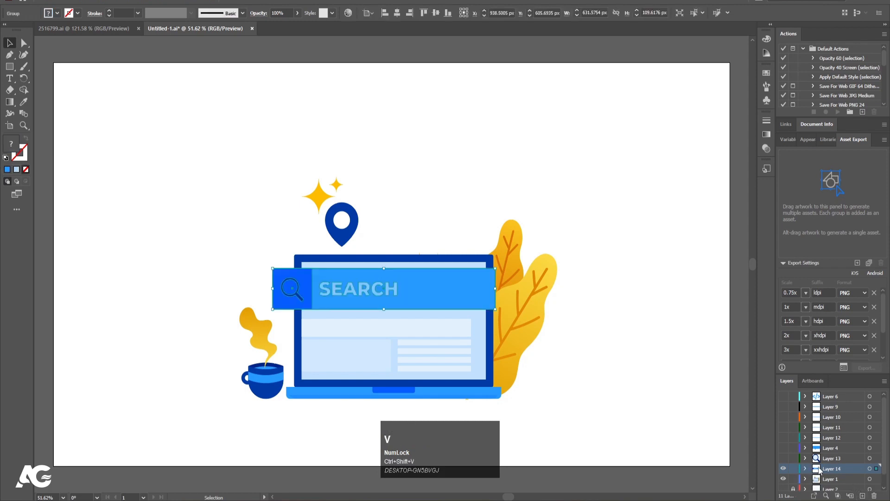
click(782, 480)
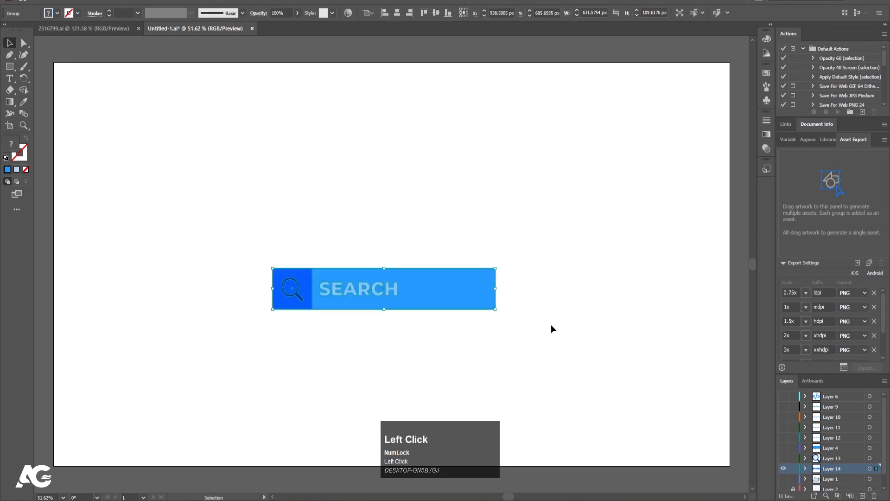
- Ungroup the search bar on Layer 14 and expand the layer to list its separate parts
click(331, 319)
right_click(346, 288)
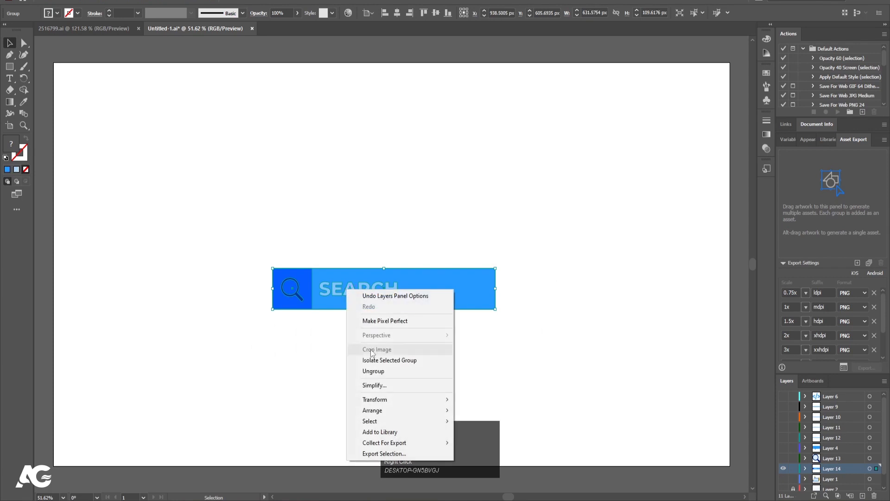
click(374, 371)
click(300, 297)
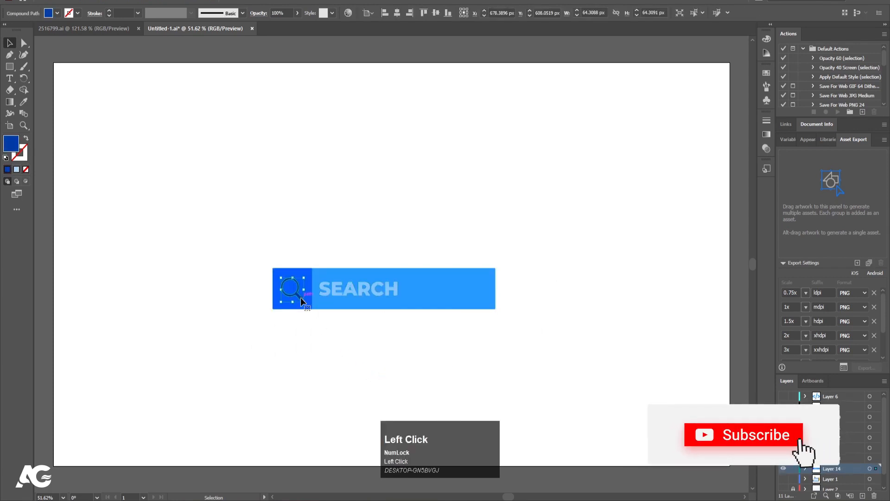
click(340, 292)
click(315, 275)
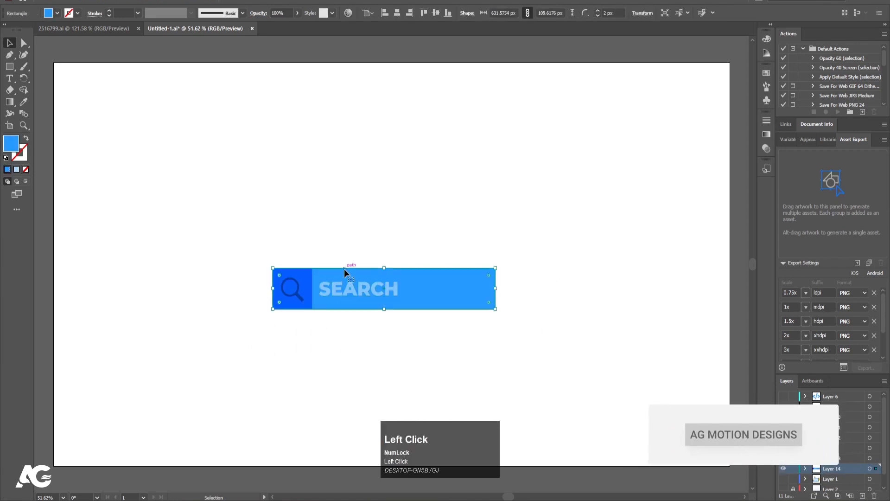
click(407, 334)
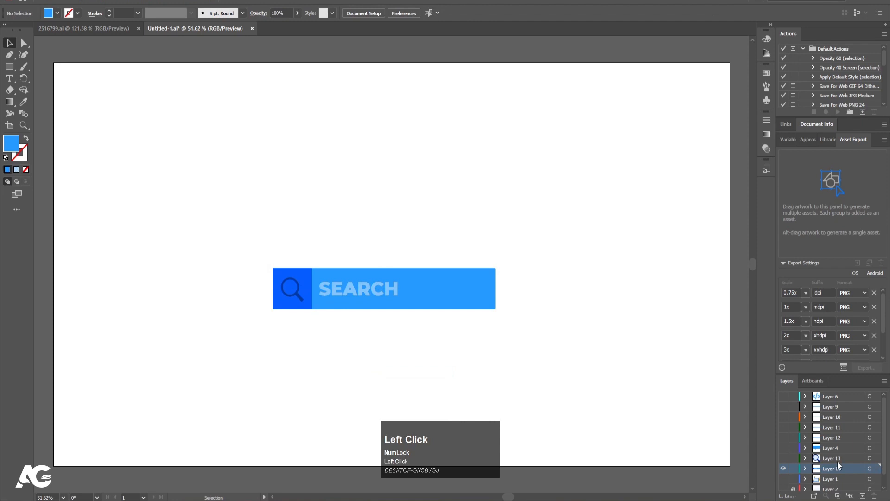
click(806, 468)
scroll(808, 466, down, 3)
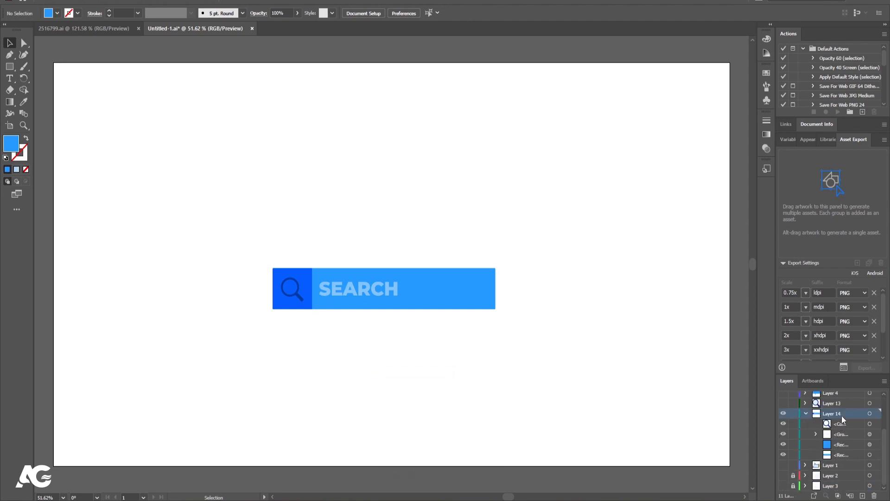
- Release the search bar parts on Layer 14 to separate layers and move those layers out, directly above Layer 14
click(870, 414)
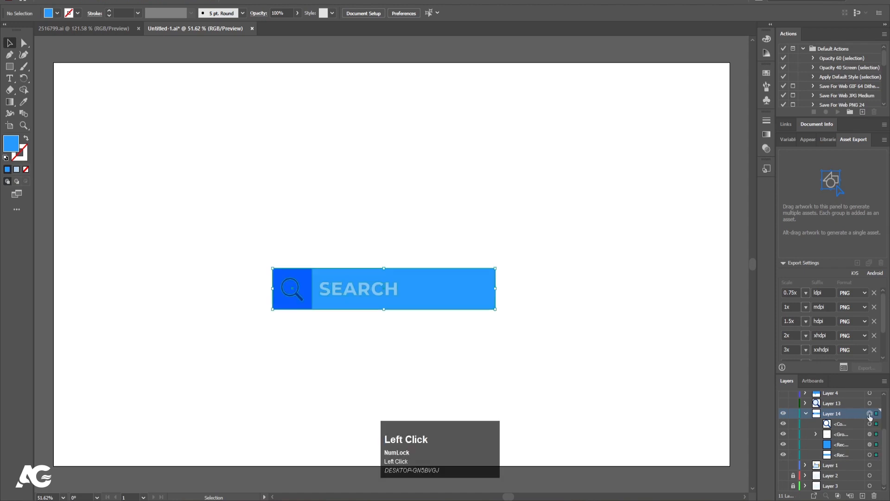
click(885, 381)
click(818, 278)
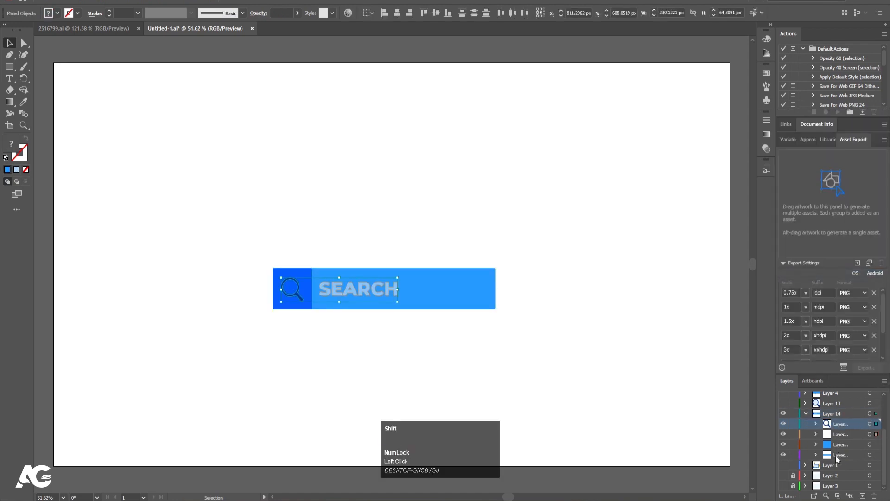
shift+click(835, 455)
drag(838, 425, 832, 408)
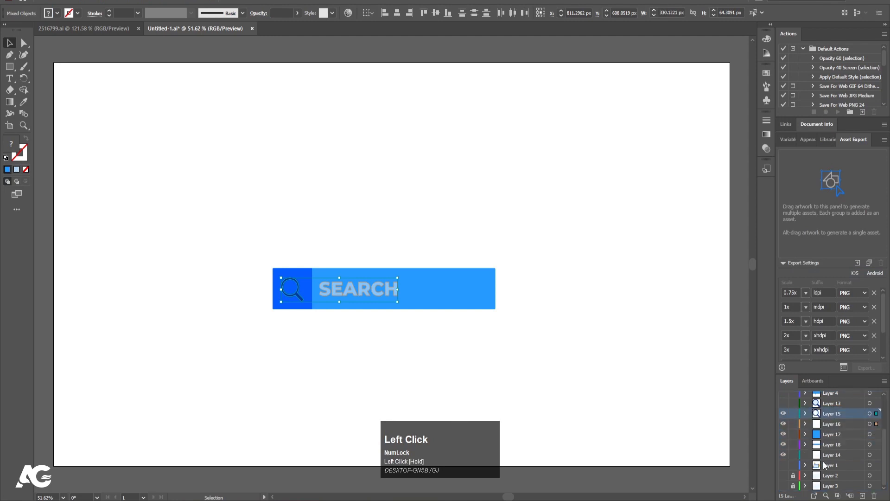
- Delete the emptied Layer 14 and switch visibility from Layers 15 through 18 to Layer 1
click(831, 456)
click(875, 495)
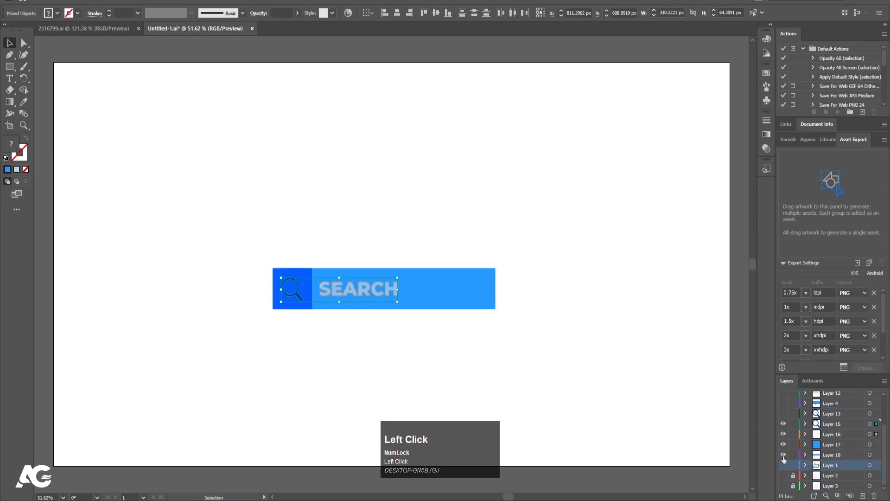
drag(783, 455, 778, 416)
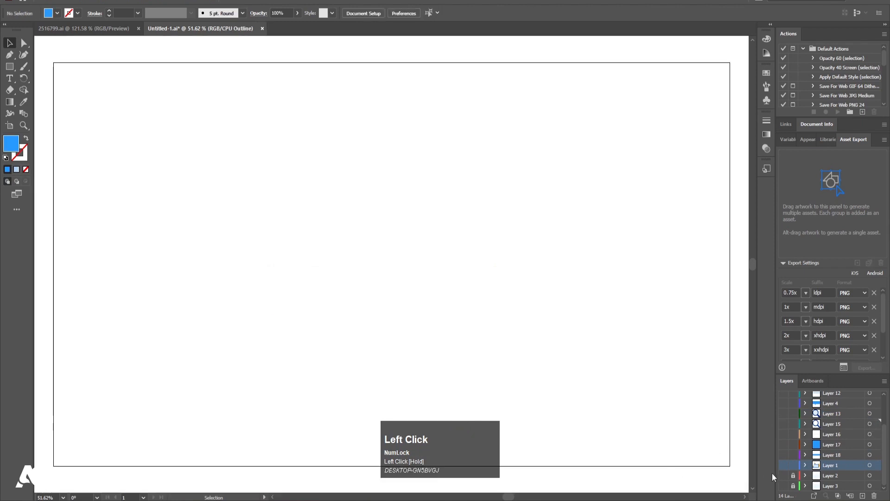
click(783, 465)
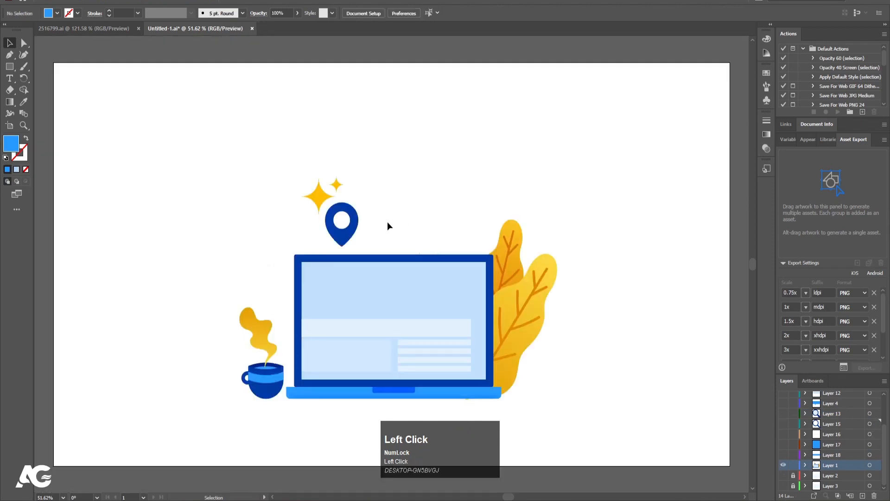
- Cut the blue location pin and paste it in place on a new layer above Layer 1
click(352, 225)
key(ctrl+x)
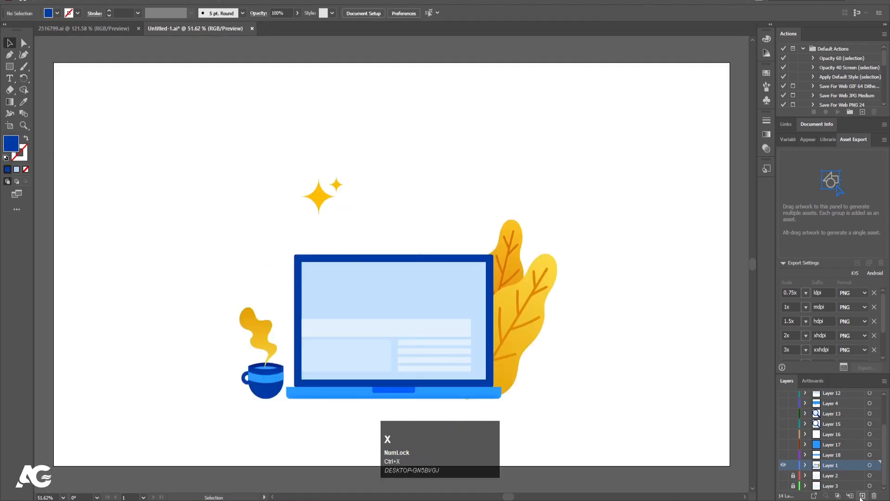
key(ctrl+shift+v)
- Ungroup the two yellow stars and move the small star in place onto a new layer above Layer 1
click(319, 192)
right_click(319, 192)
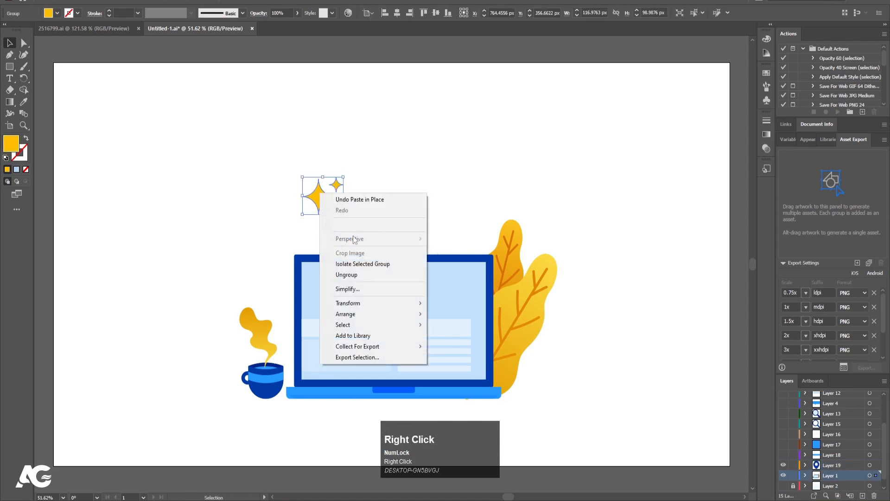
click(361, 273)
click(368, 190)
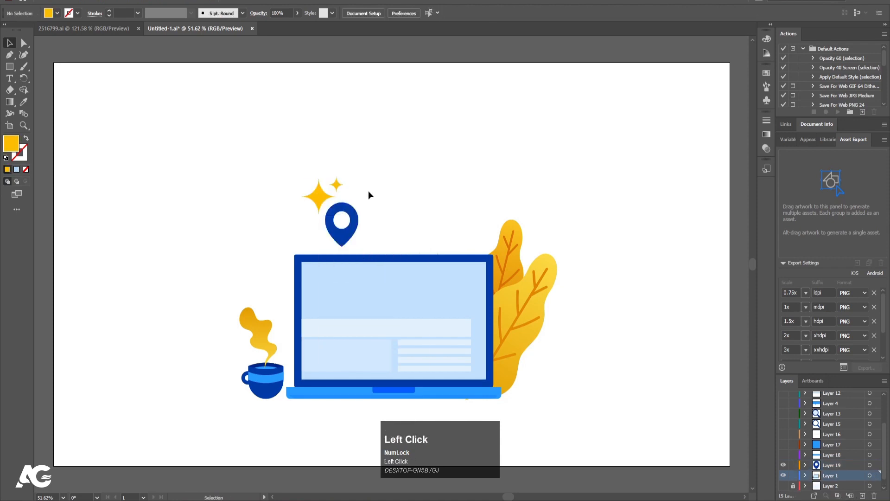
click(338, 184)
key(ctrl+x)
click(863, 495)
key(ctrl+shift+v)
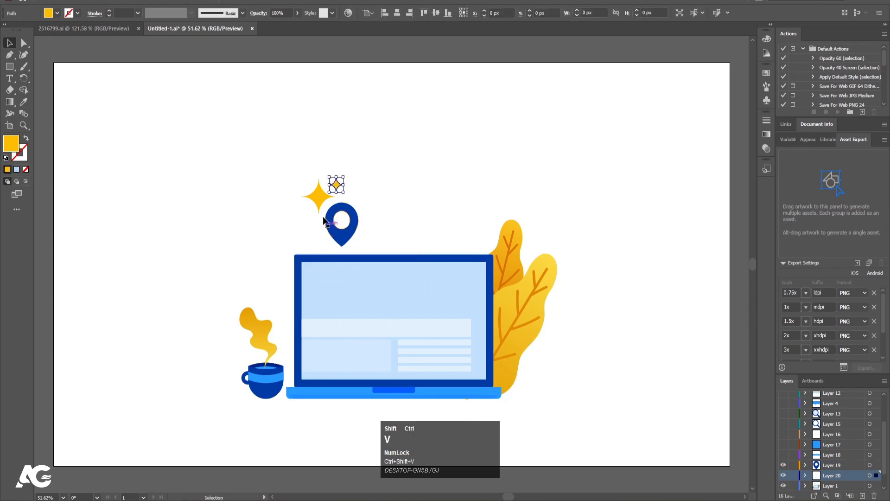
- Move the large yellow star in place onto a new layer above Layer 1, and hide the pin and star layers
click(319, 197)
key(ctrl+x)
click(863, 495)
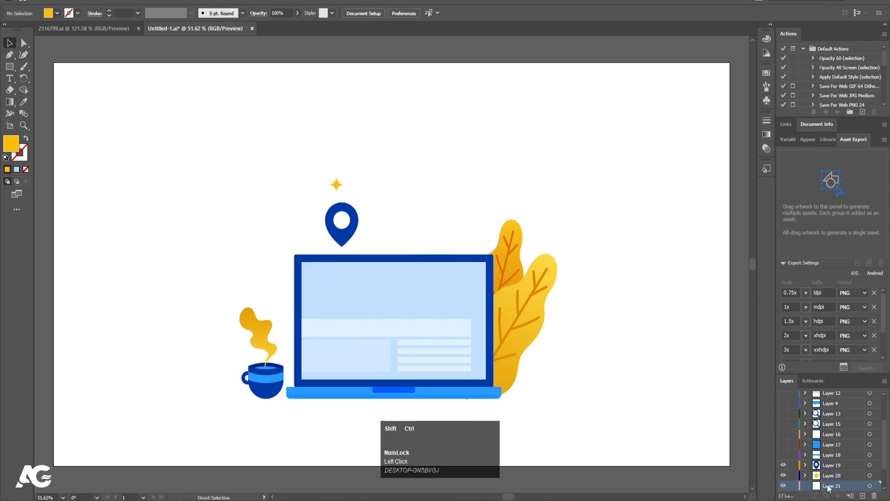
key(ctrl+shift+v)
drag(784, 487, 784, 465)
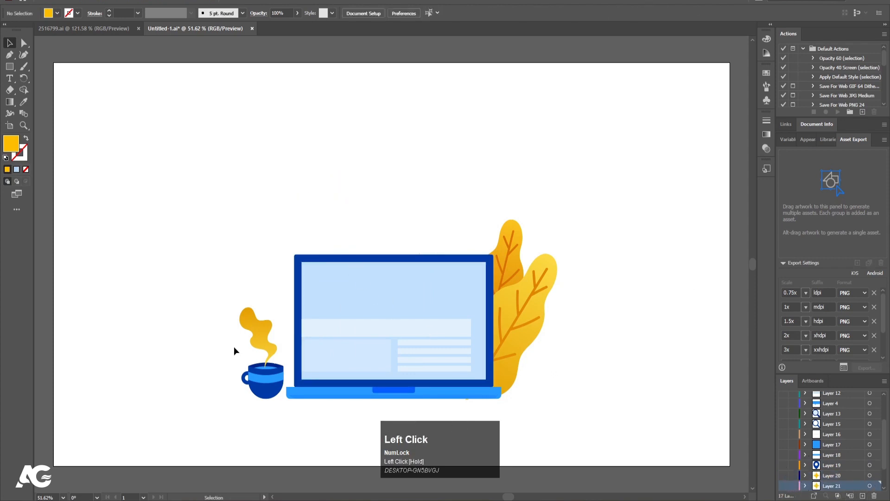
- Move the steaming coffee cup in place onto a new layer above Layer 1 and ungroup it
click(266, 358)
key(ctrl+x)
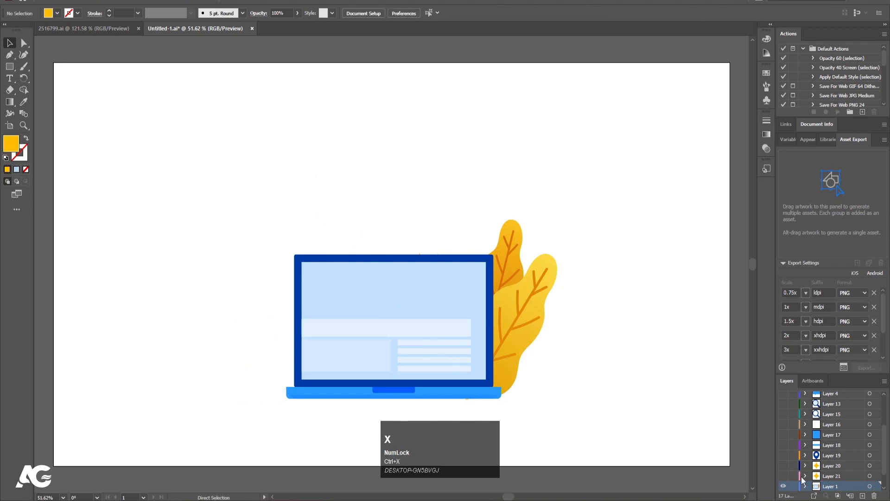
click(848, 495)
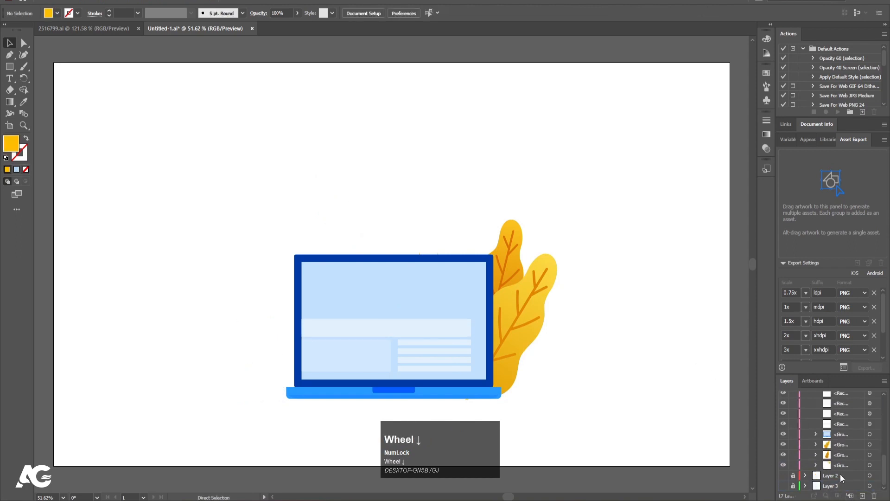
scroll(827, 457, up, 3)
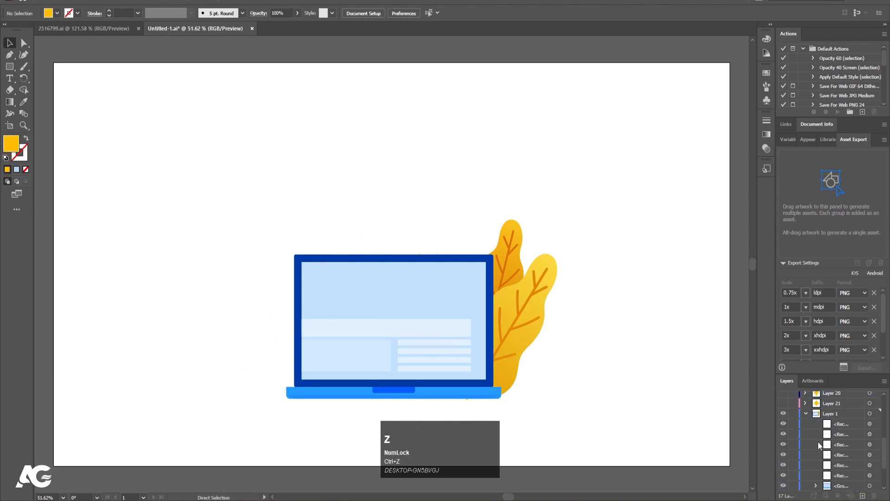
click(808, 414)
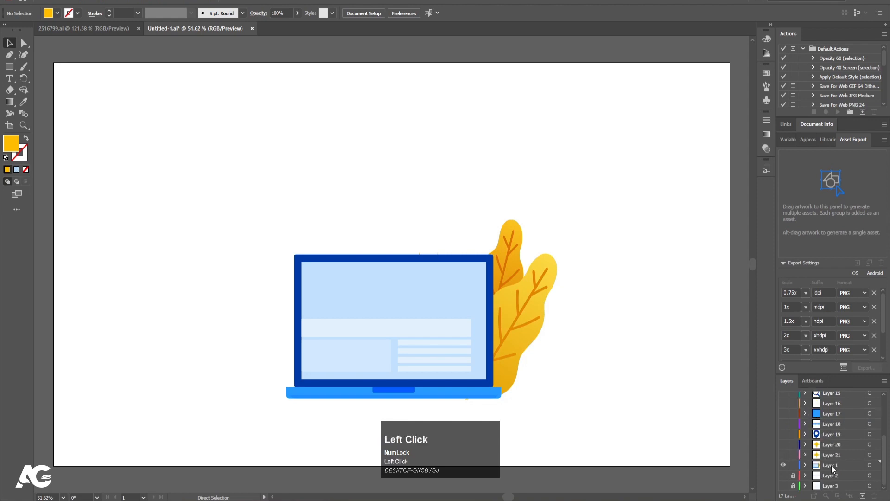
key(ctrl+shift+v)
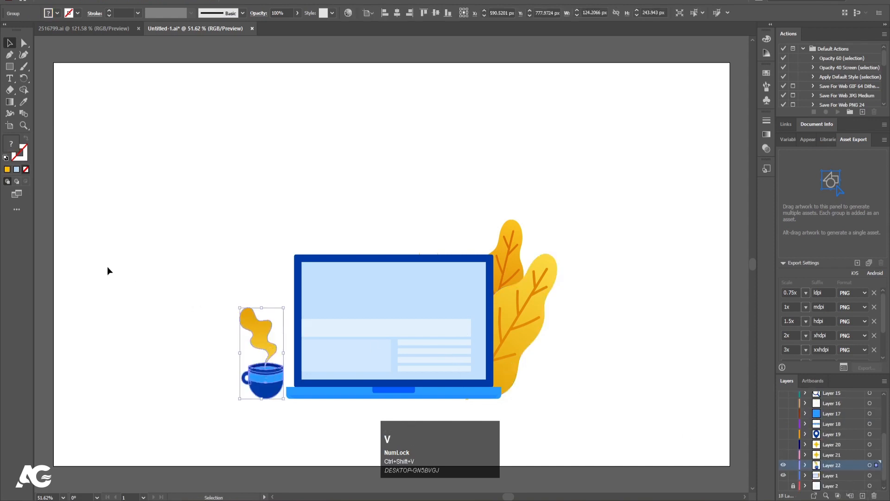
right_click(251, 333)
click(274, 242)
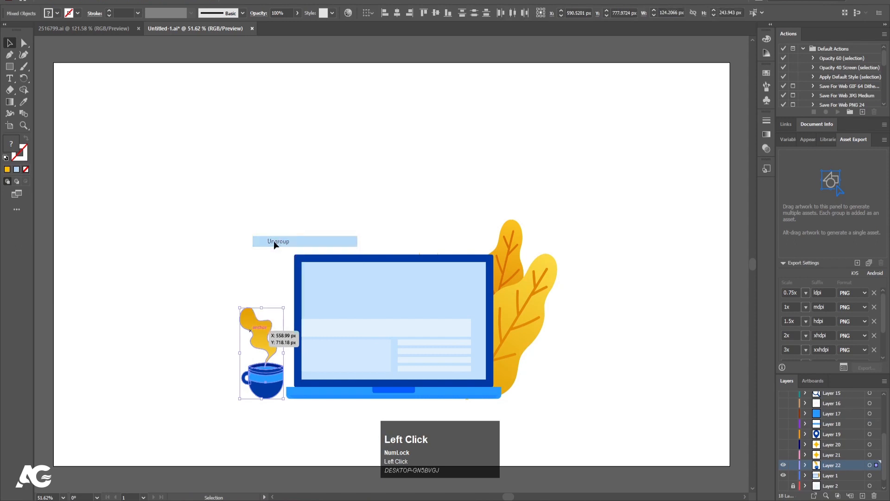
- Move the steam in place onto a new layer above the cup's layer, and hide both the steam and cup layers
click(254, 333)
key(ctrl+x)
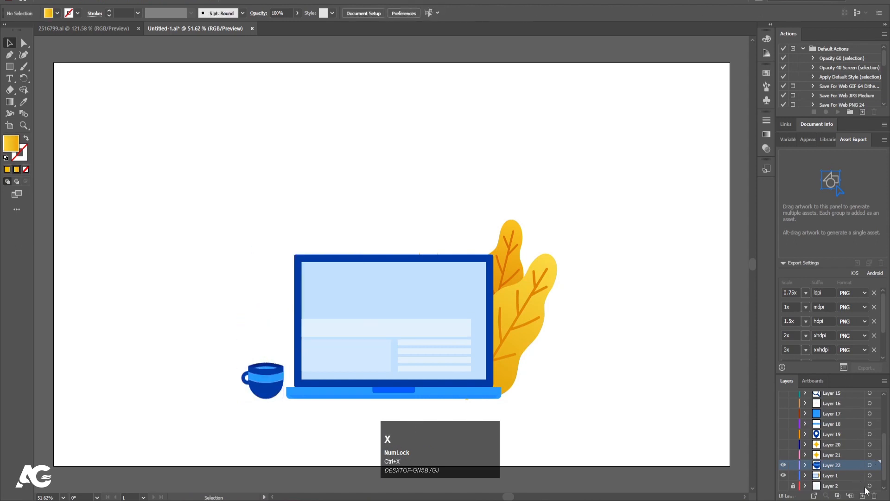
click(863, 495)
key(ctrl+shift+v)
click(783, 464)
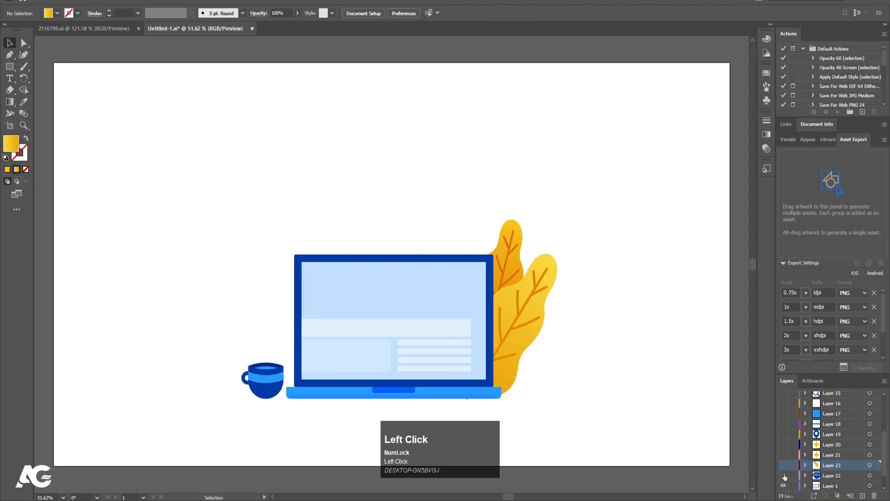
click(783, 475)
- Cut the front yellow leaf and paste it in place on a new layer above Layer 1
click(525, 327)
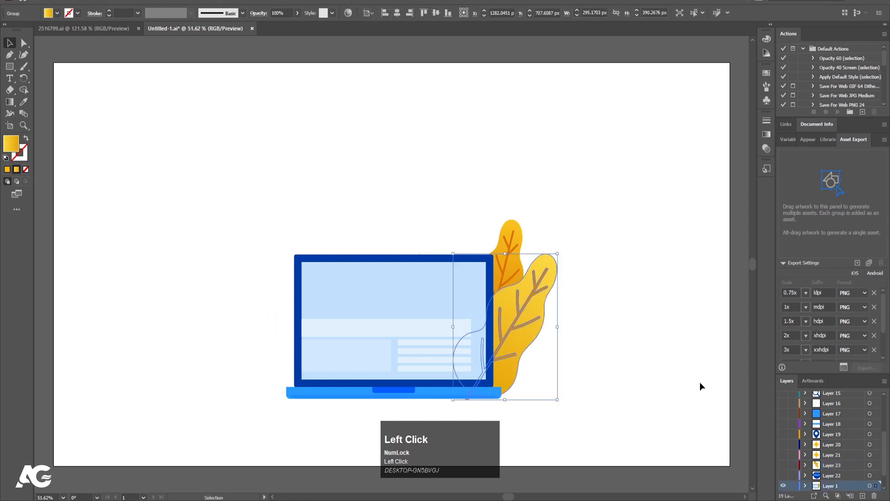
key(ctrl+x)
click(863, 495)
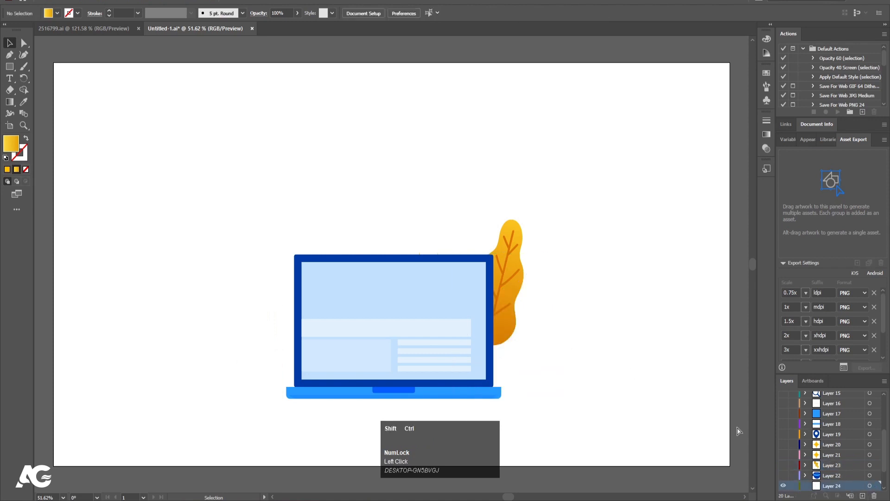
key(ctrl+shift+v)
- Cut the remaining leaf behind the laptop and paste it in place on a new layer above Layer 1
click(509, 233)
key(ctrl+x)
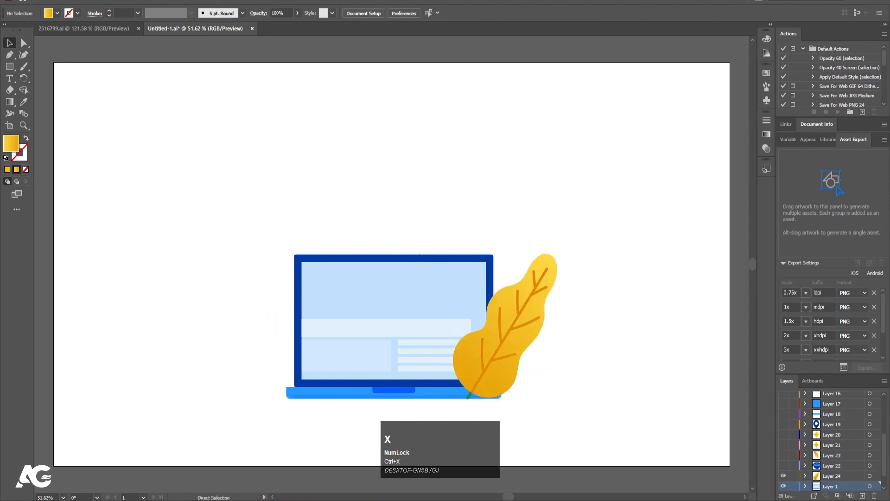
click(863, 495)
key(ctrl+shift+v)
- Move the two leaf layers, Layer 24 and Layer 25, below Layer 1 and hide them
scroll(832, 457, down, 2)
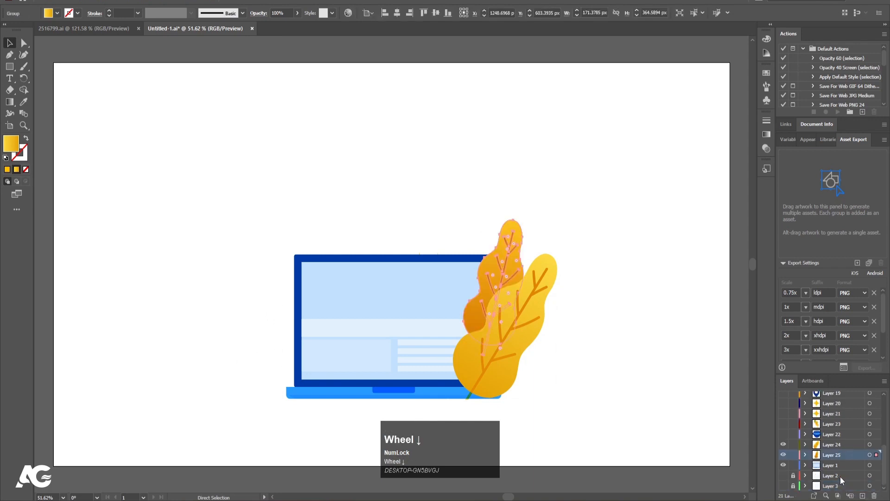
shift+click(830, 445)
drag(835, 460, 783, 455)
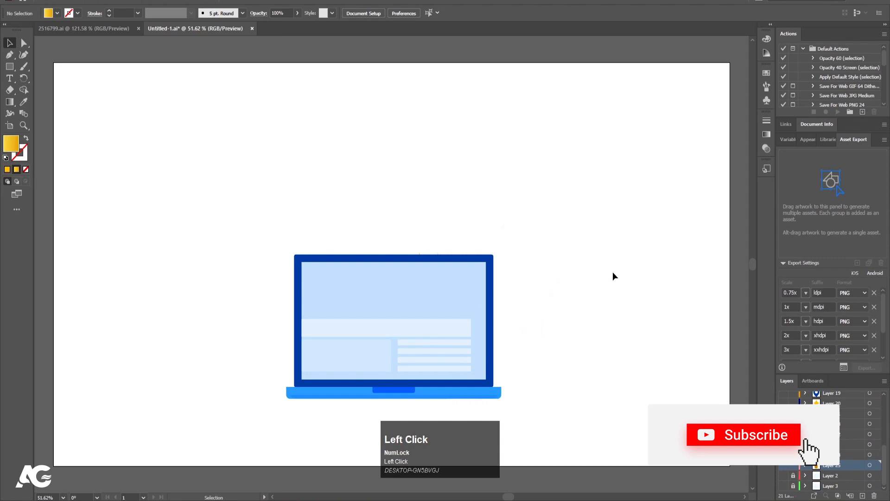
- Ungroup the laptop artwork on Layer 1
click(413, 305)
click(533, 310)
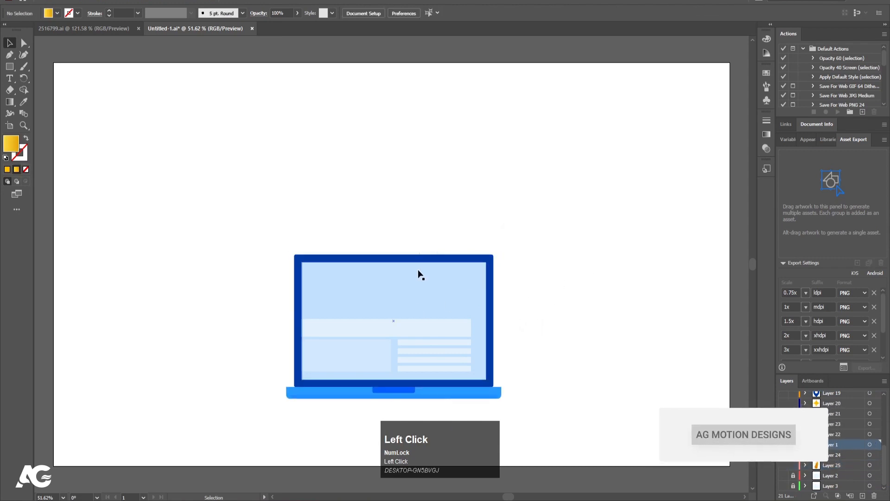
drag(302, 252, 529, 400)
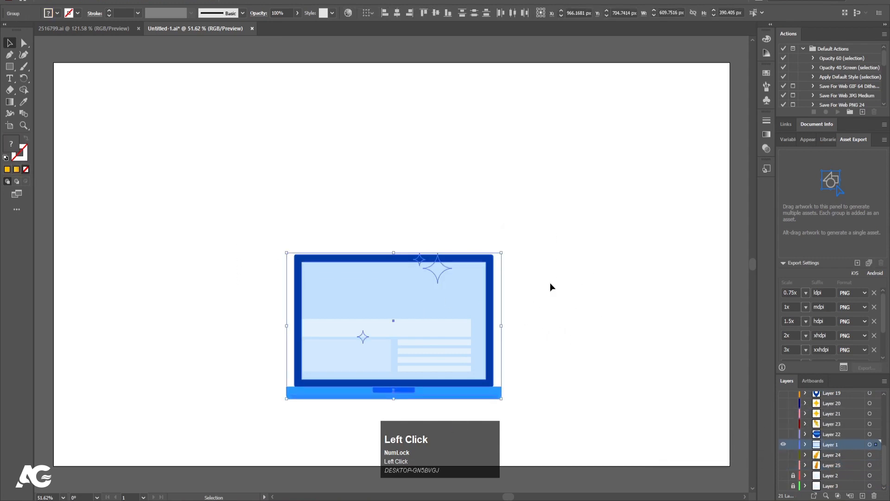
click(550, 282)
click(480, 287)
right_click(480, 287)
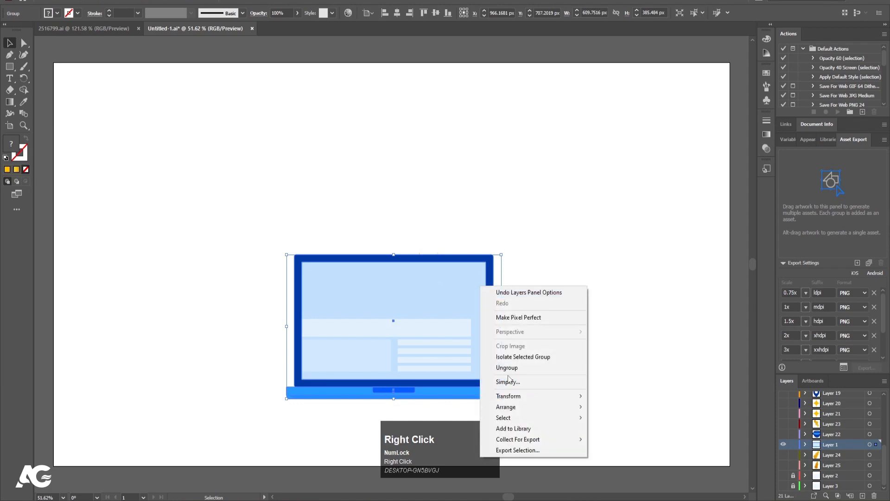
click(508, 367)
- Cut the laptop's screen and frame with the hidden stars and paste them in place on a new layer above Layer 1
drag(272, 245, 522, 291)
key(ctrl+x)
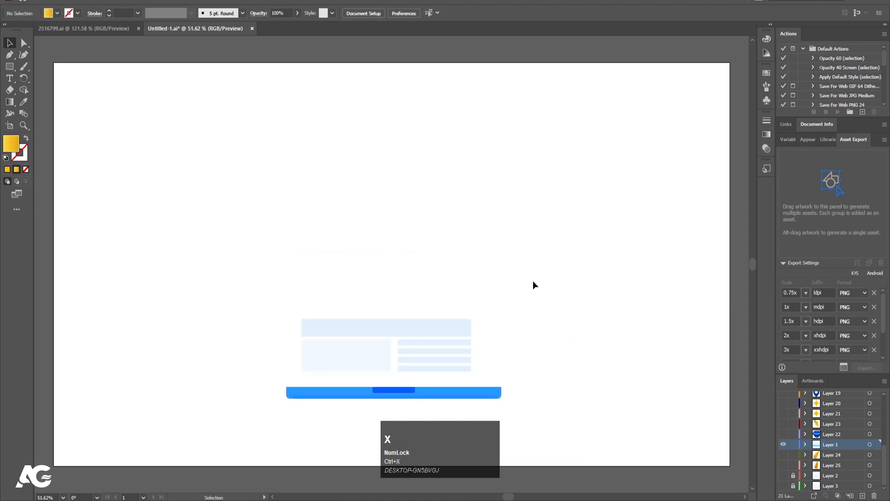
click(862, 496)
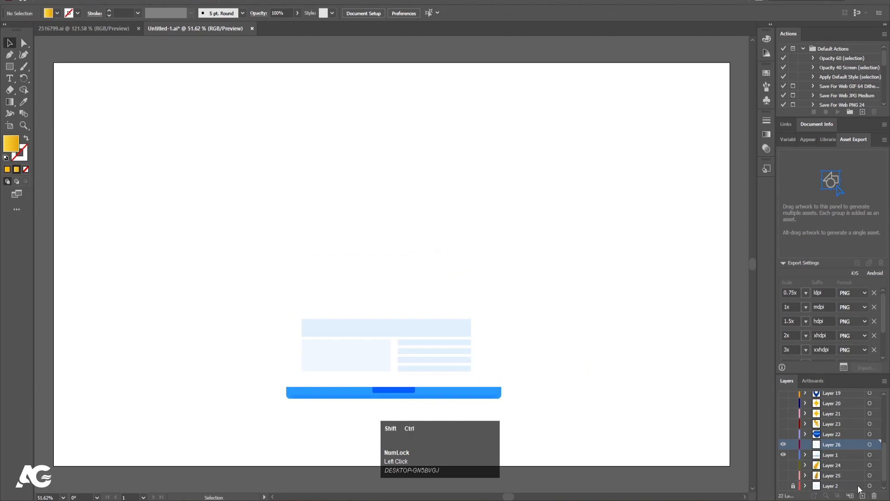
key(ctrl+shift+v)
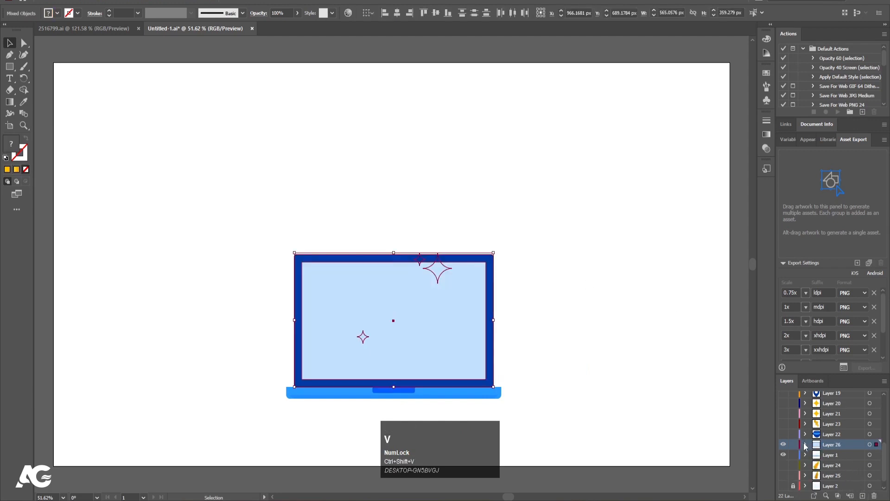
- Delete the group of hidden stars from Layer 26 and collapse the layer
click(804, 444)
scroll(832, 459, down, 2)
click(843, 436)
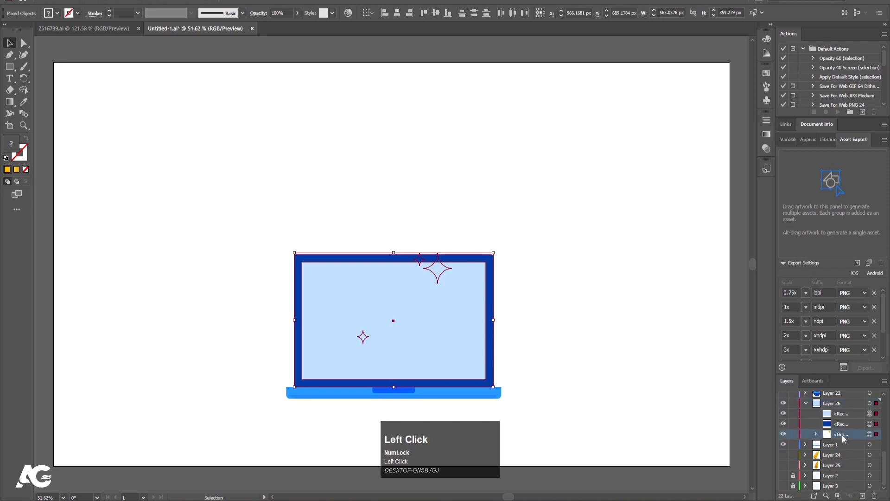
click(869, 433)
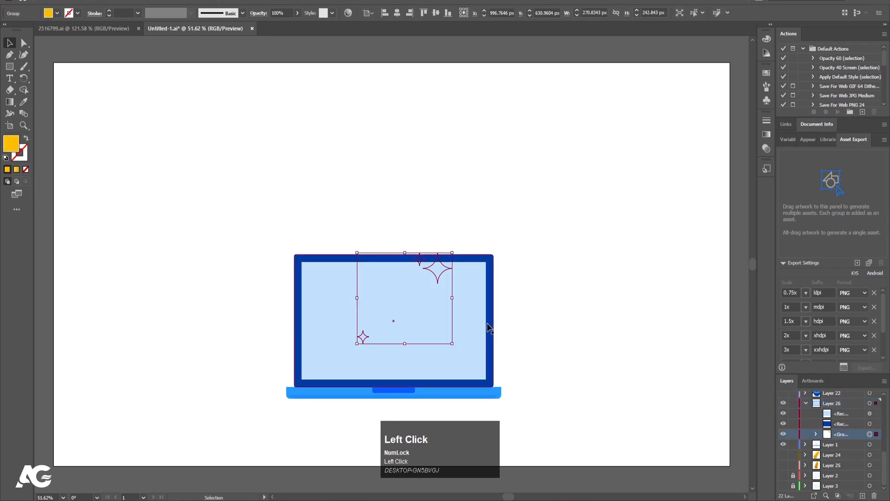
key(Delete)
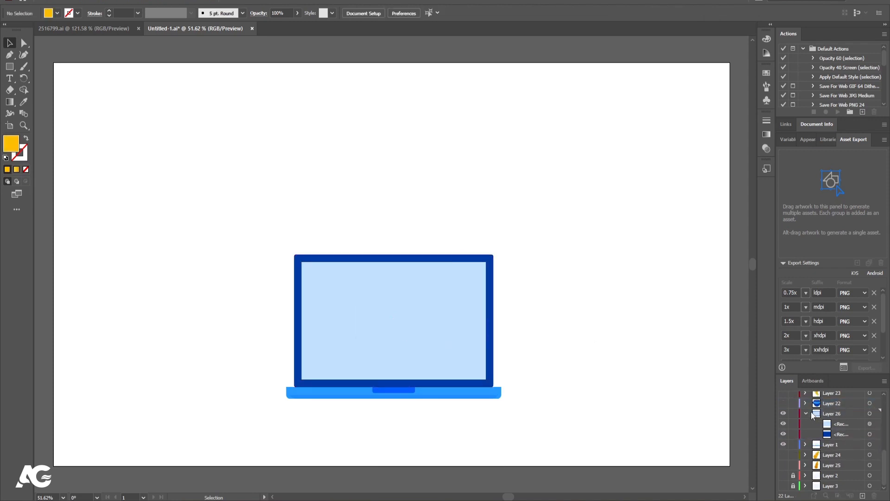
click(807, 413)
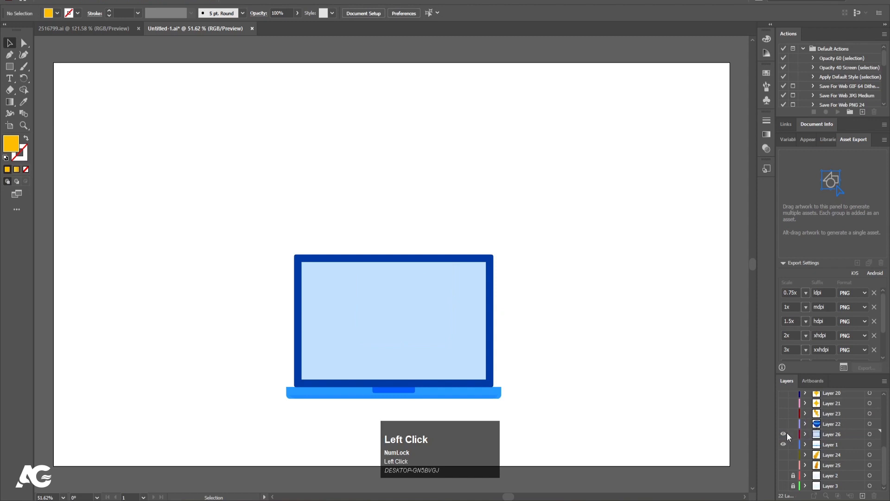
- Hide Layer 26, cut the pale content rectangles from Layer 1, and paste them in place on a new layer
click(784, 434)
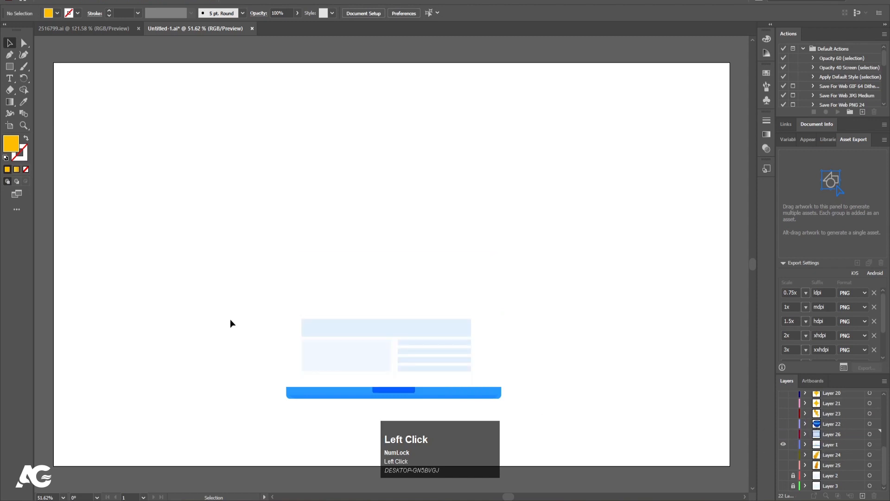
drag(231, 323, 527, 377)
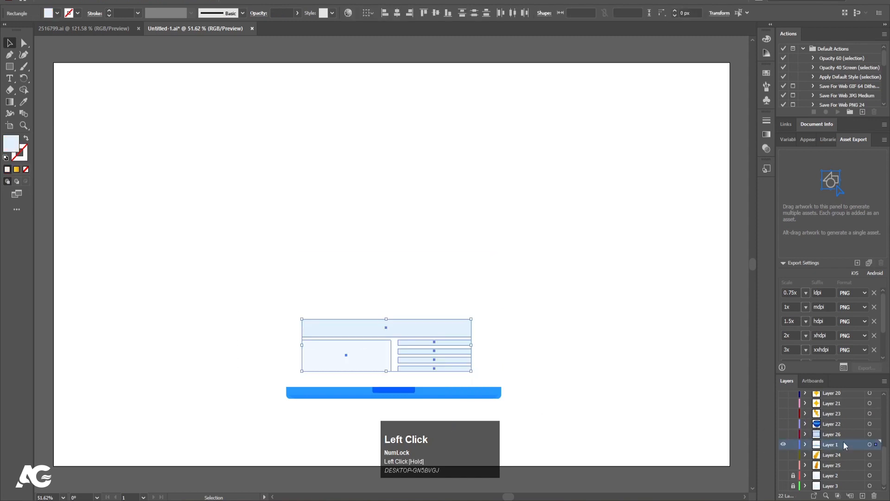
key(ctrl+x)
click(861, 496)
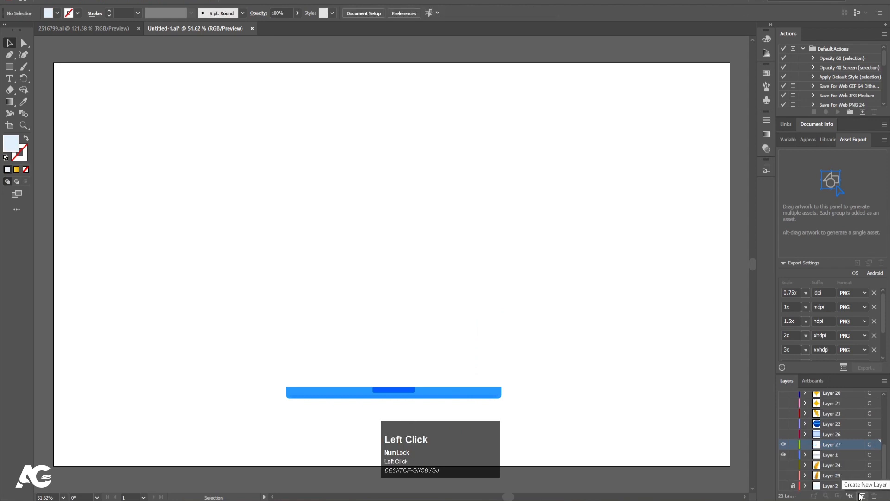
key(ctrl+shift+v)
- Release the rectangles on Layer 27 to separate layers as a sequence
click(805, 445)
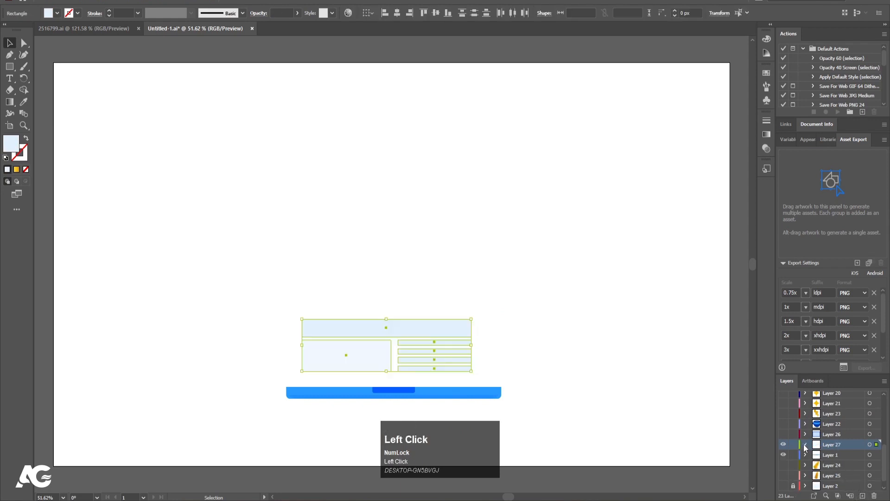
scroll(870, 438, down, 2)
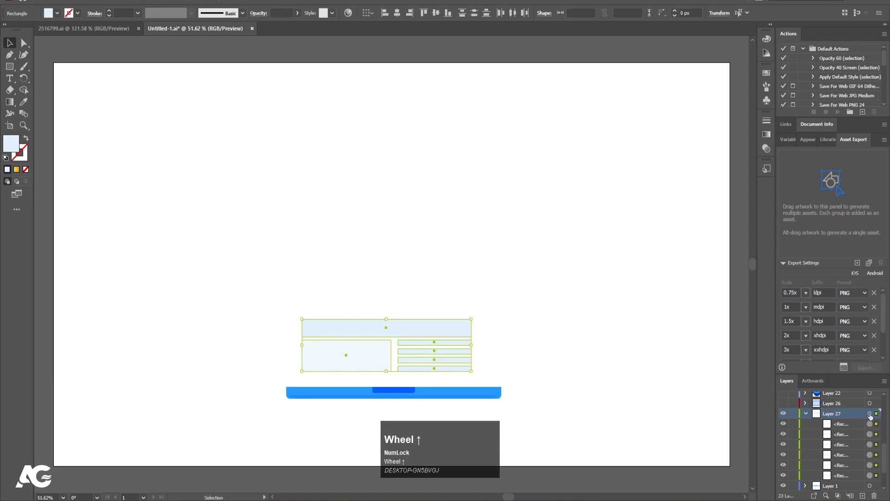
click(870, 414)
click(884, 381)
click(804, 273)
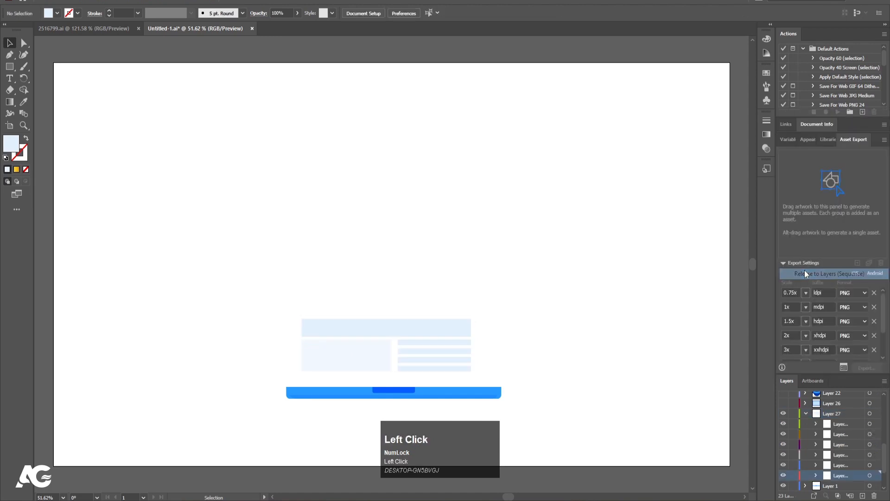
- Move the six released sublayers out of Layer 27 and delete the empty parent layer
shift+click(844, 426)
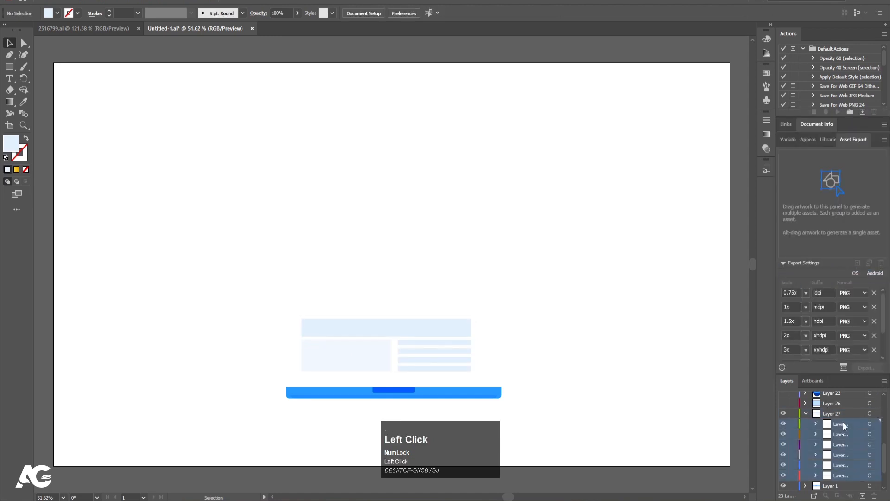
drag(843, 426, 824, 448)
click(821, 476)
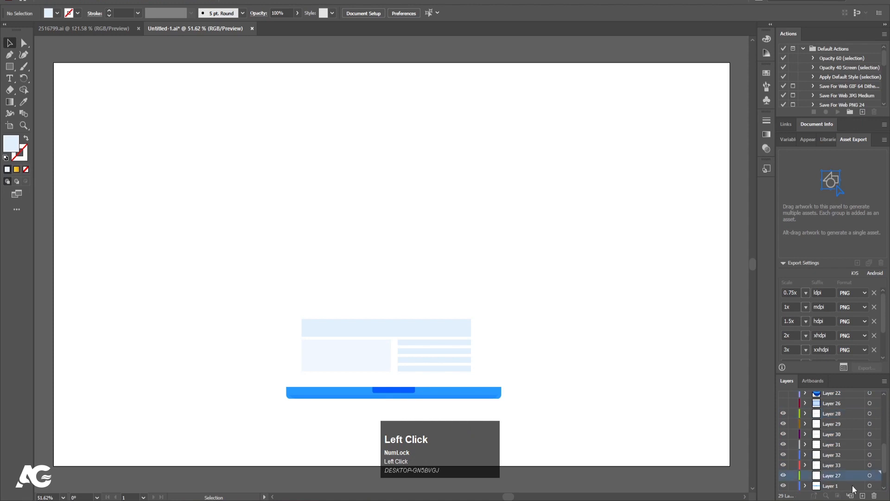
click(873, 495)
- Show the laptop screen on Layer 26 and move that layer between Layer 33 and Layer 1
click(791, 403)
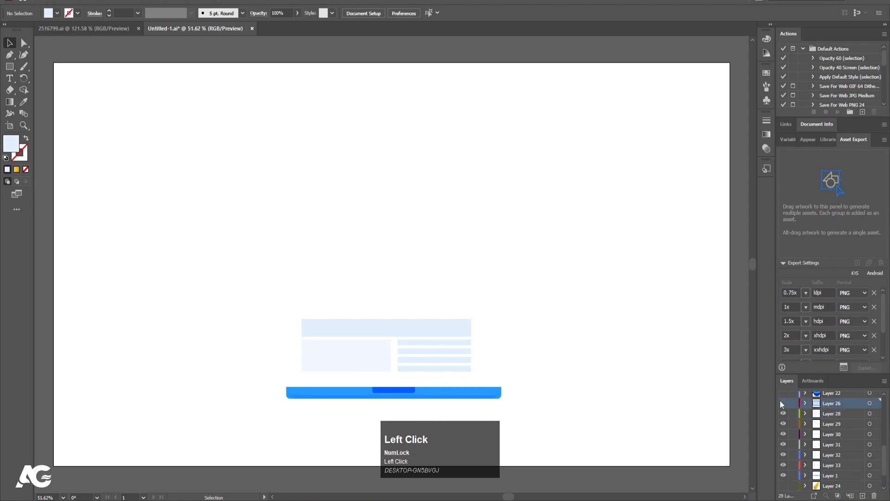
click(783, 403)
drag(842, 403, 855, 472)
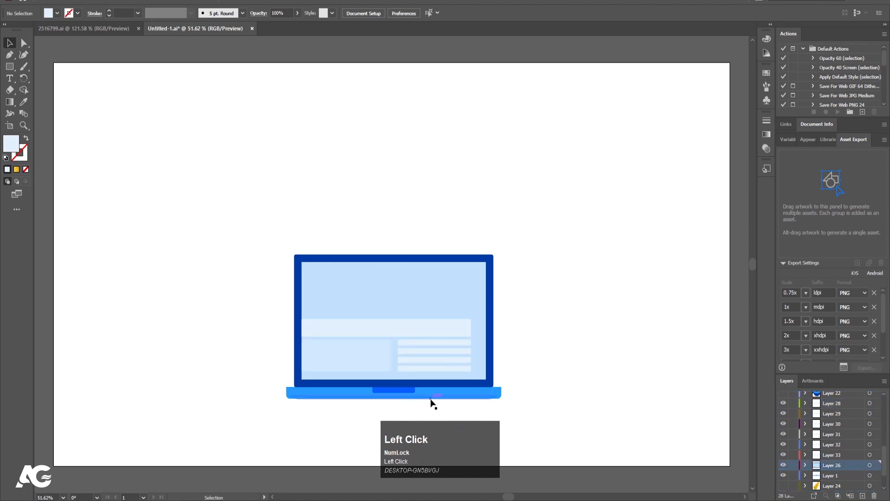
click(432, 395)
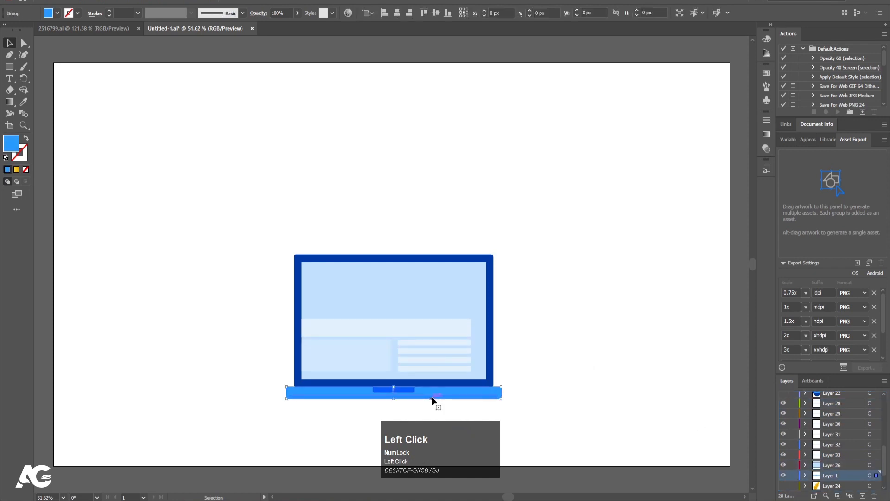
- Show leaf Layers 24 and 25, background Layer 2, and the hidden layers from Layer 22 upward
click(783, 486)
scroll(785, 485, down, 1)
click(783, 465)
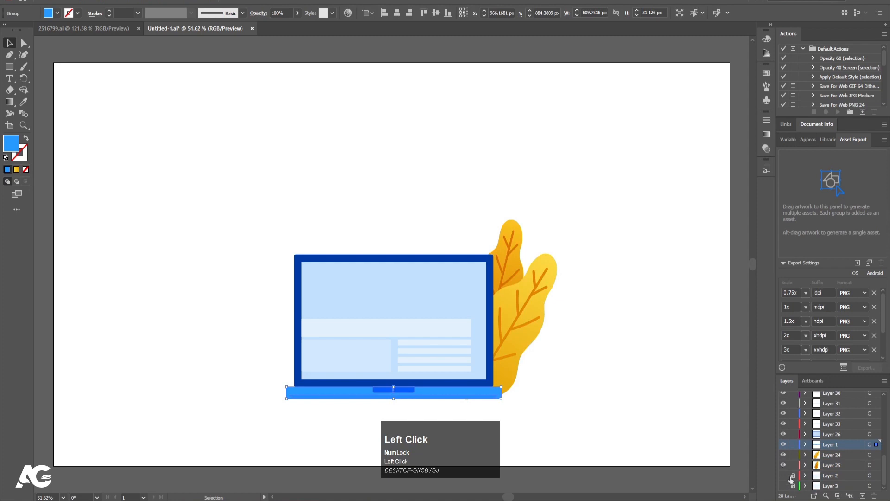
click(783, 475)
scroll(807, 438, up, 3)
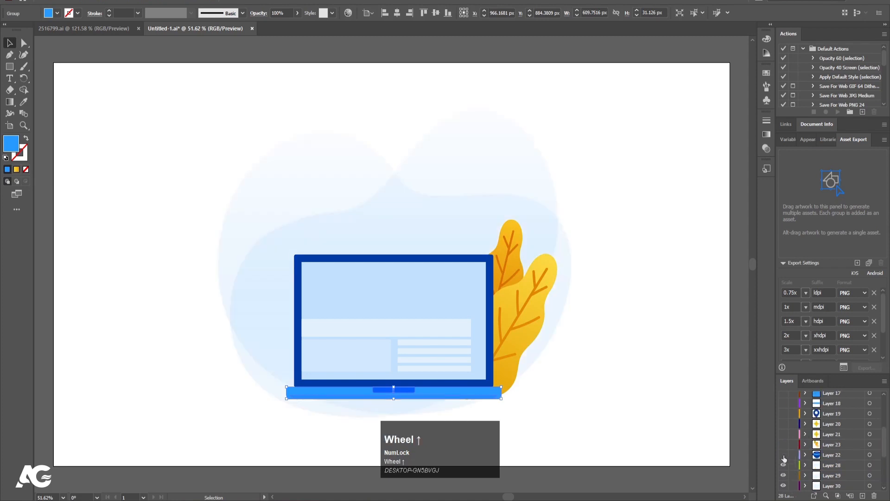
drag(784, 458, 769, 285)
drag(565, 154, 586, 179)
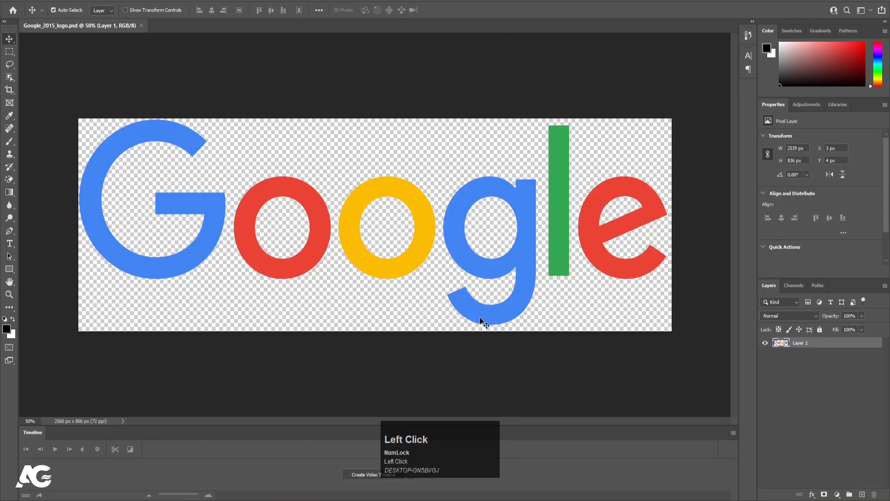
- In Photoshop, cut the blue capital G from the Google logo's Layer 1 and paste it in place on a new layer
scroll(482, 323, up, 2)
scroll(244, 153, down, 2)
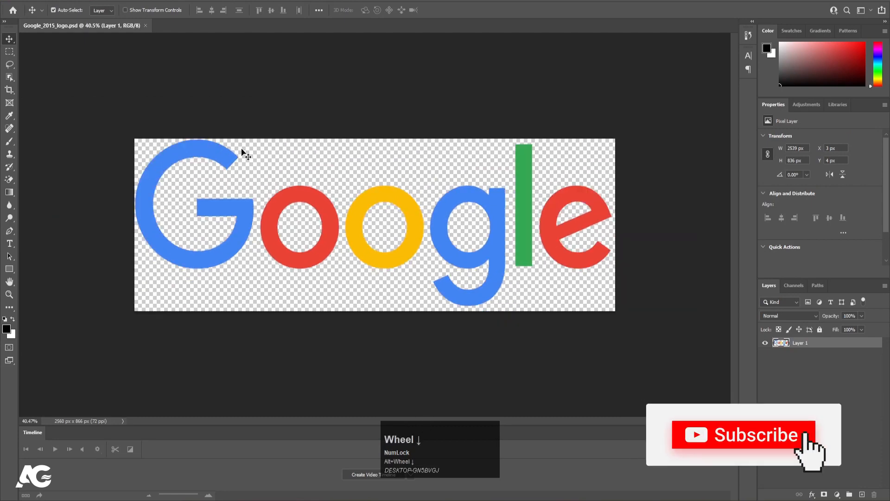
scroll(241, 152, up, 1)
key(space)
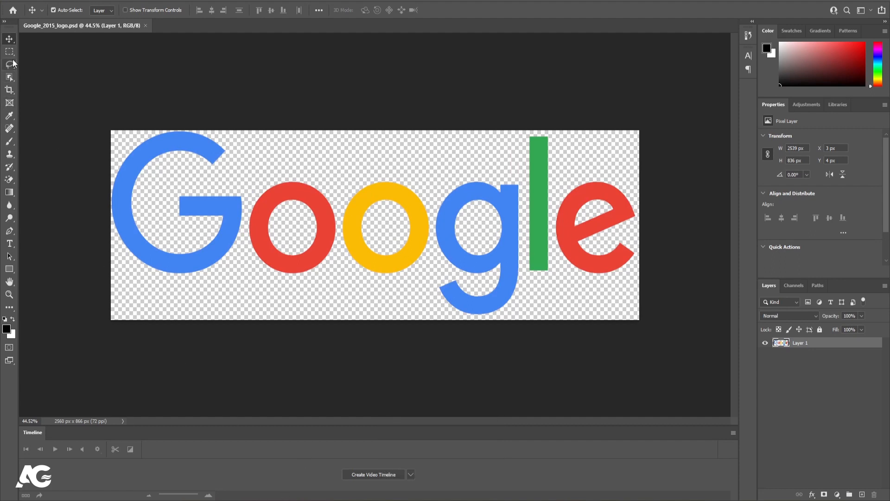
key(m)
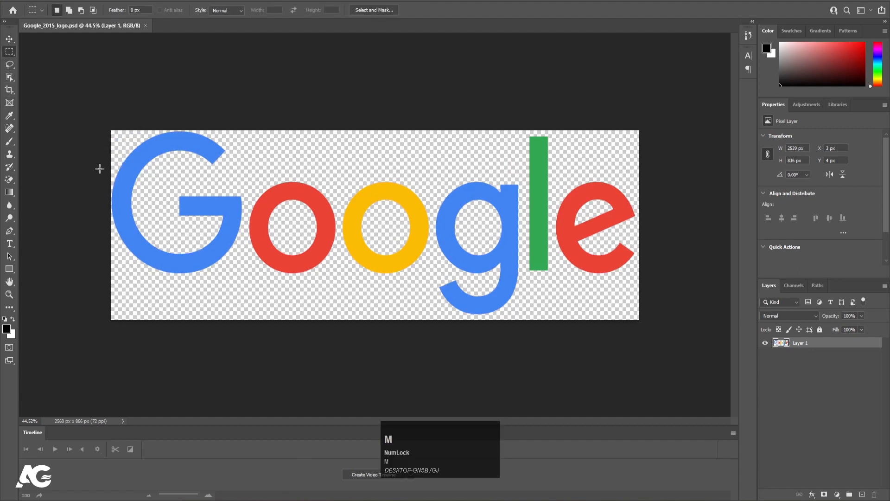
drag(111, 131, 243, 313)
key(ctrl+x)
click(862, 493)
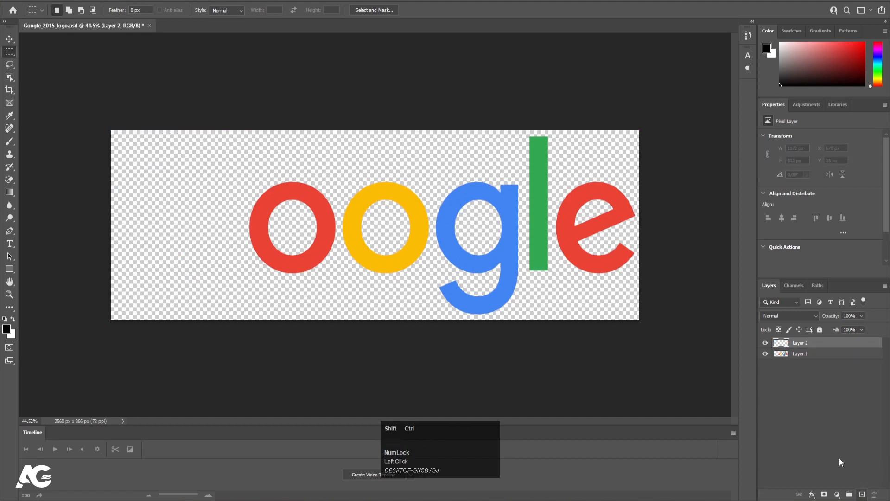
key(ctrl+shift+v)
- Hide Layer 2, then move the red o from Layer 1 in place onto a new hidden layer
click(789, 356)
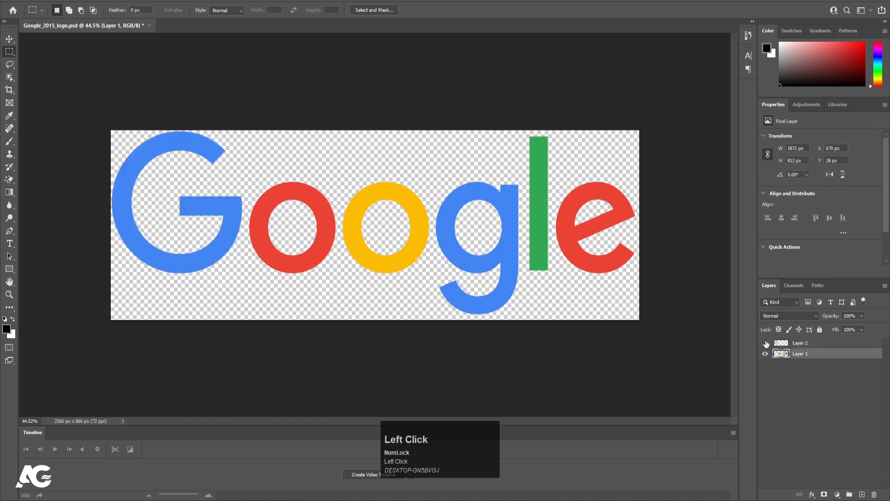
click(765, 342)
drag(205, 142, 342, 292)
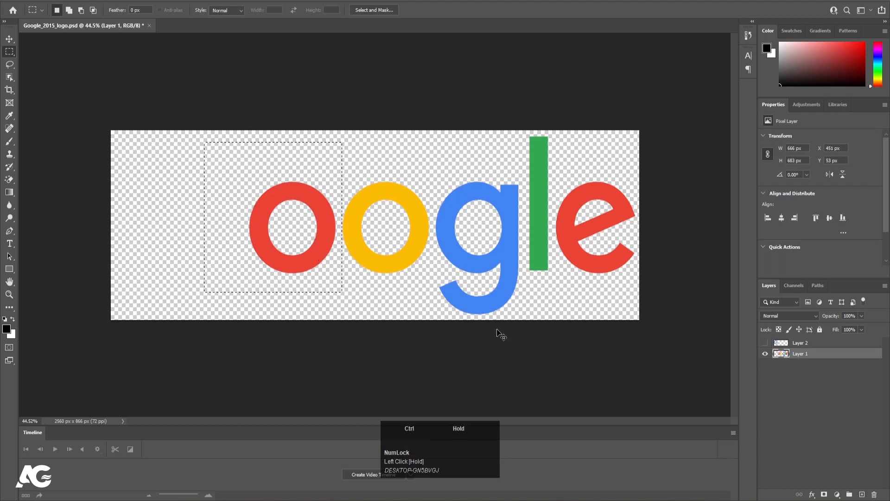
key(ctrl+x)
click(863, 494)
key(ctrl+shift+v)
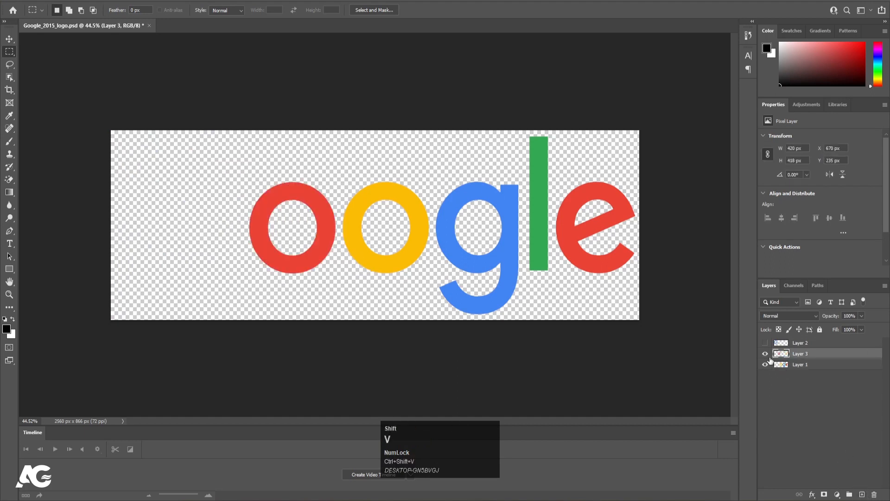
click(765, 354)
- Cut the yellow o from Layer 1 and paste it in place on a new layer
click(782, 365)
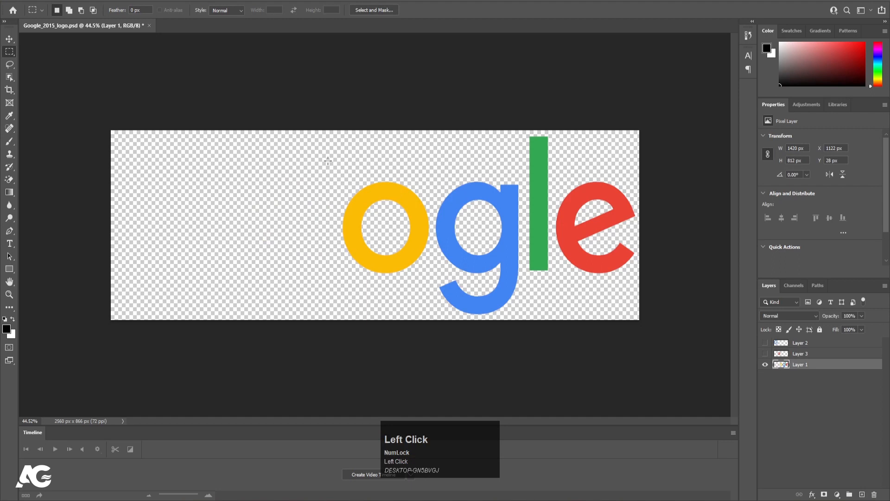
drag(322, 156, 434, 279)
key(ctrl+x)
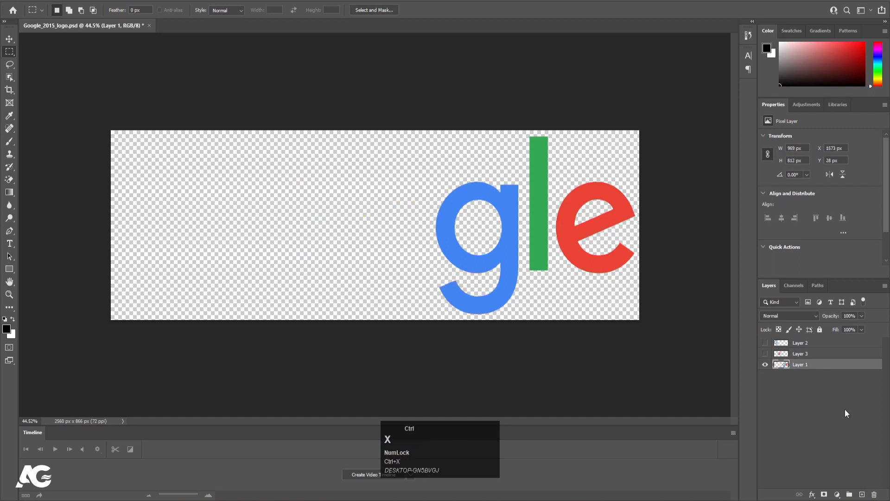
click(863, 495)
key(ctrl+shift+v)
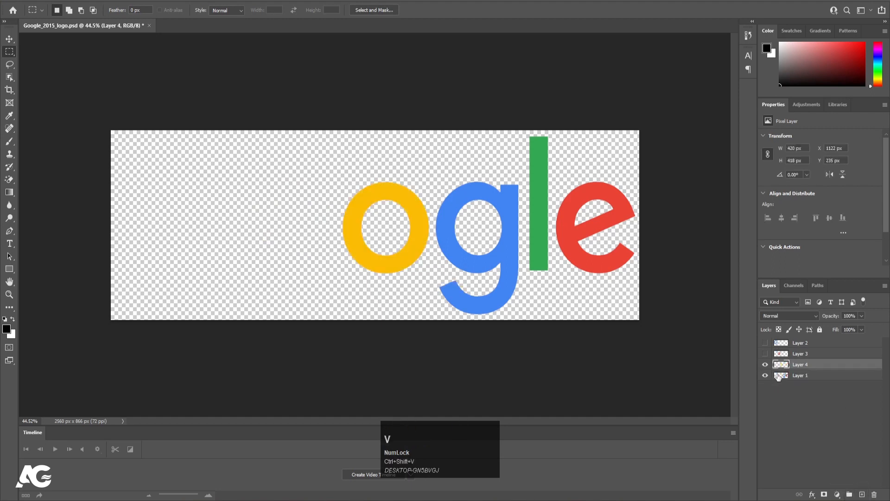
- Cut the lowercase blue g from Layer 1 and paste it in place on a new layer
click(781, 376)
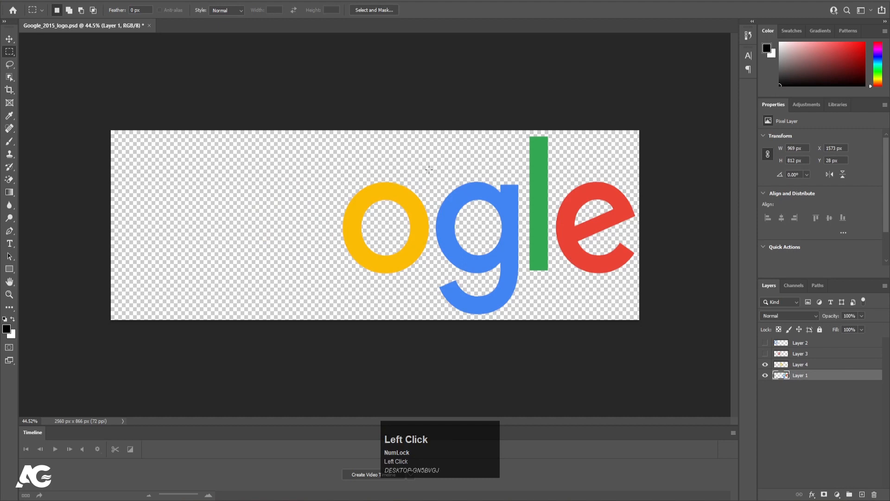
drag(429, 170, 532, 320)
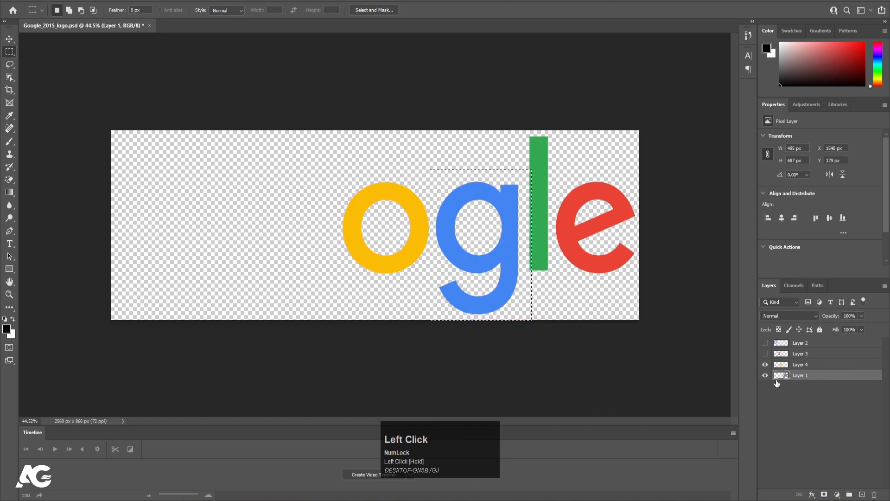
key(ctrl+x)
click(861, 494)
key(ctrl+shift+v)
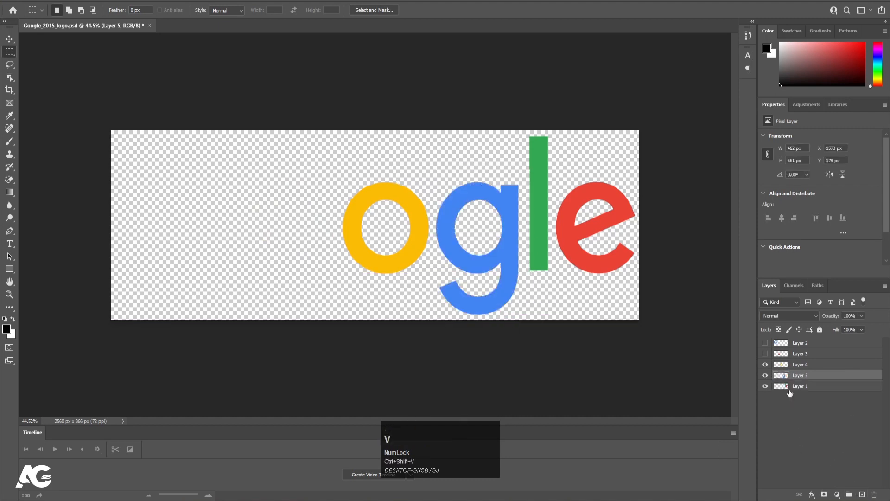
- Cut the green l from Layer 1 and paste it in place on a new layer
click(795, 386)
drag(522, 124, 555, 302)
key(ctrl+x)
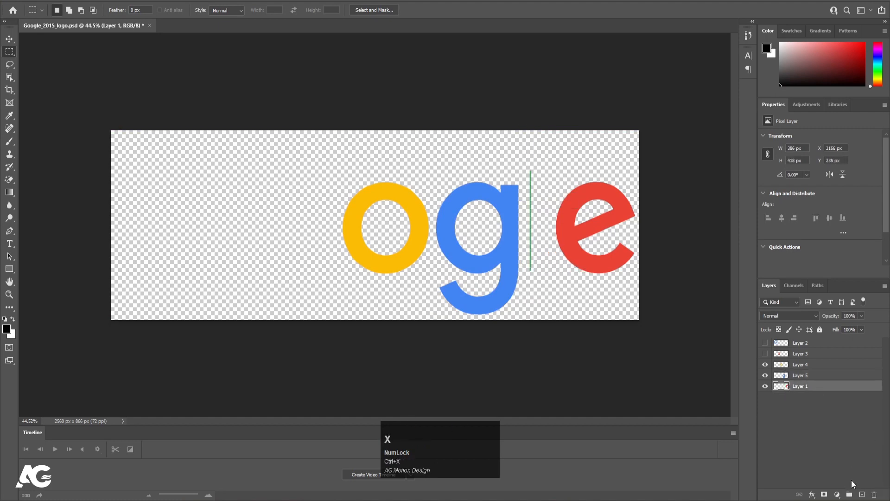
click(862, 494)
key(ctrl+shift+v)
- Show Layers 2 and 3 again and save the logo document
drag(765, 353, 765, 342)
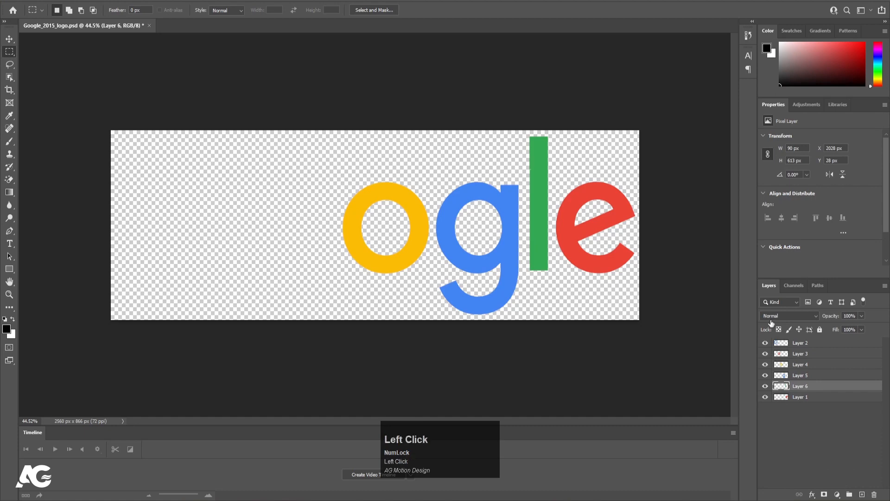
key(ctrl+s)
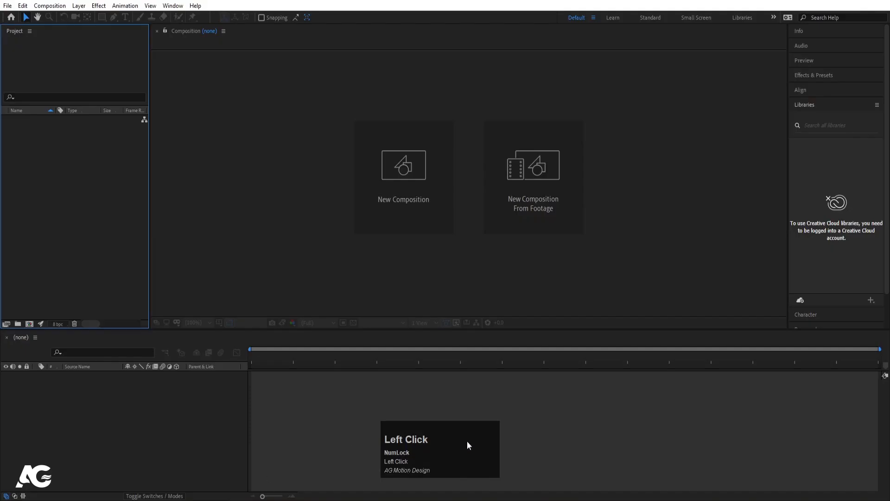
- In After Effects, create a composition named Main Animation with a white FFFFFF background and display the title/action safe guides
click(394, 219)
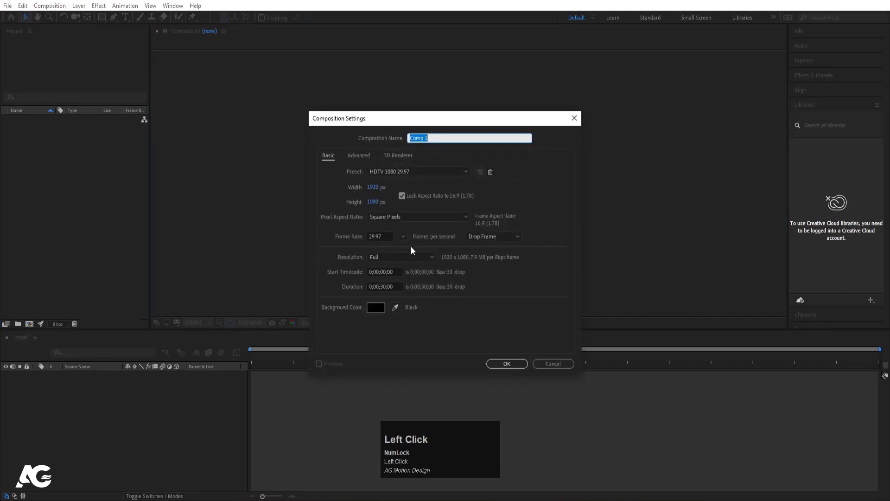
text(Main Animation)
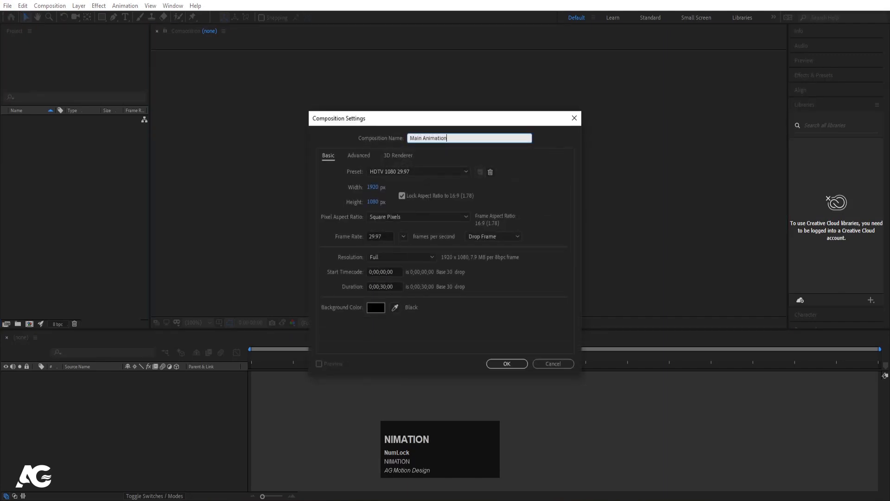
click(375, 310)
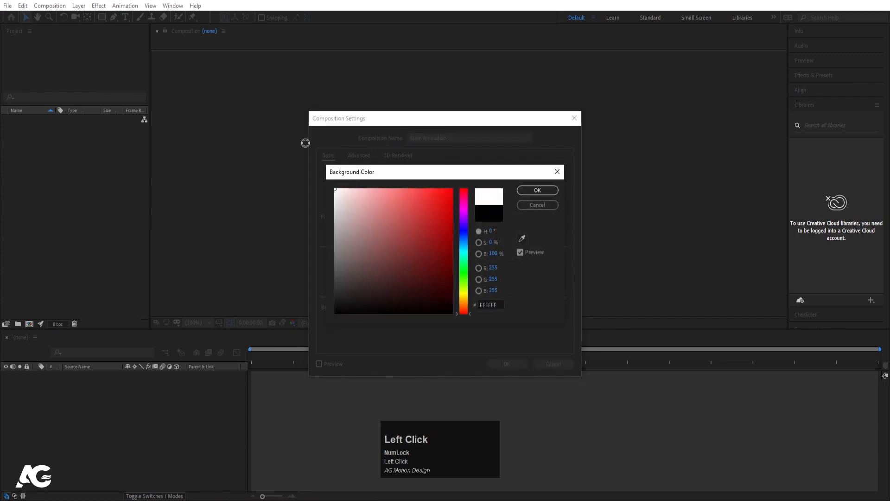
click(534, 190)
click(506, 363)
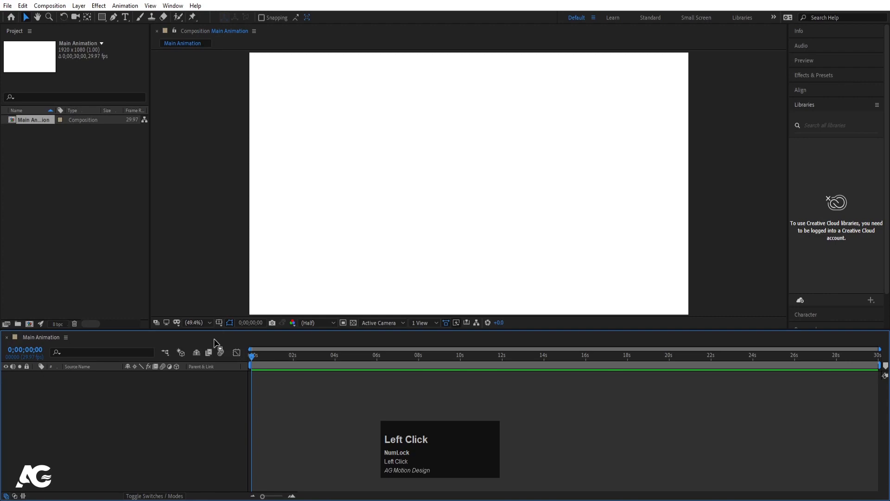
click(219, 323)
click(228, 335)
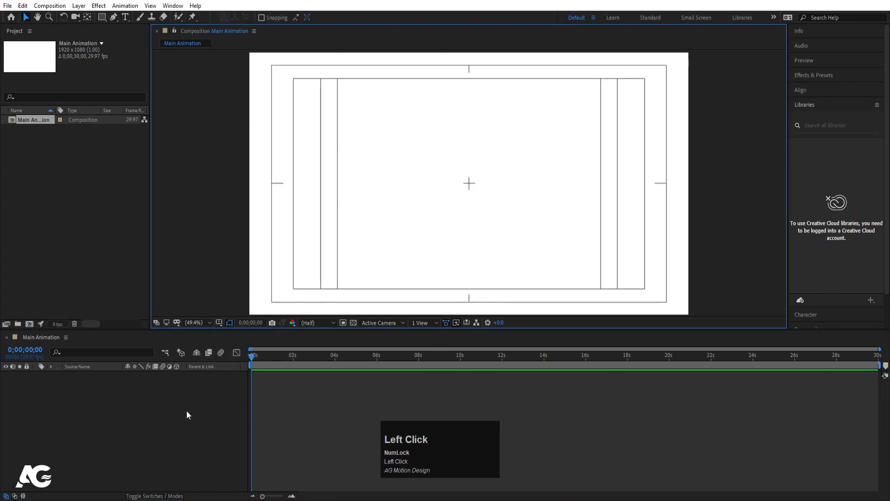
- Import the Illustrator file Untitled-1 as Composition - Retain Layer Sizes and add the resulting composition to Main Animation
key(ctrl+i)
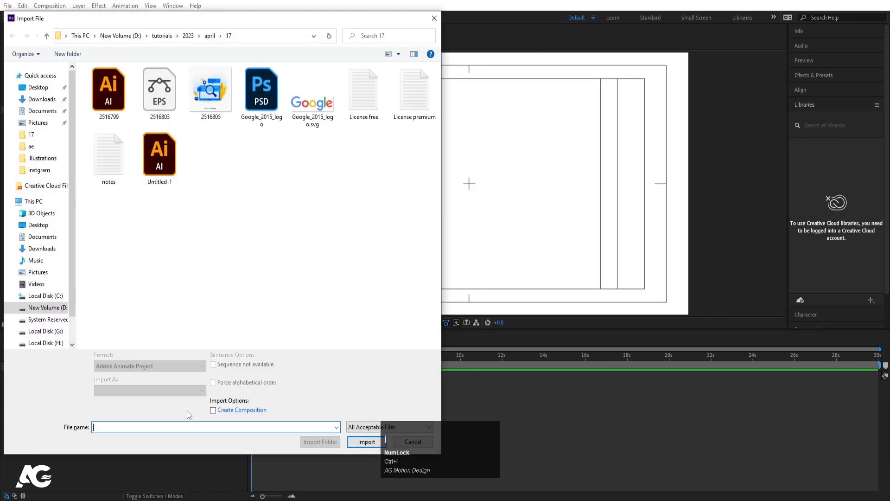
click(159, 158)
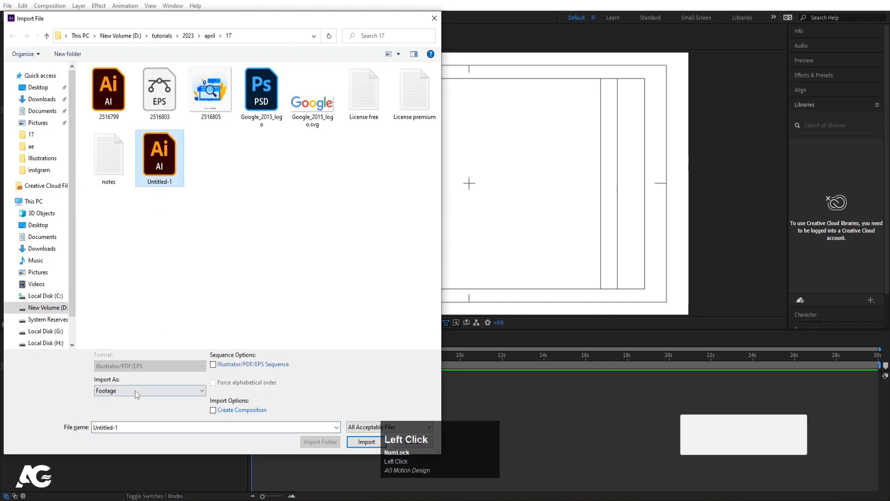
click(135, 391)
click(135, 407)
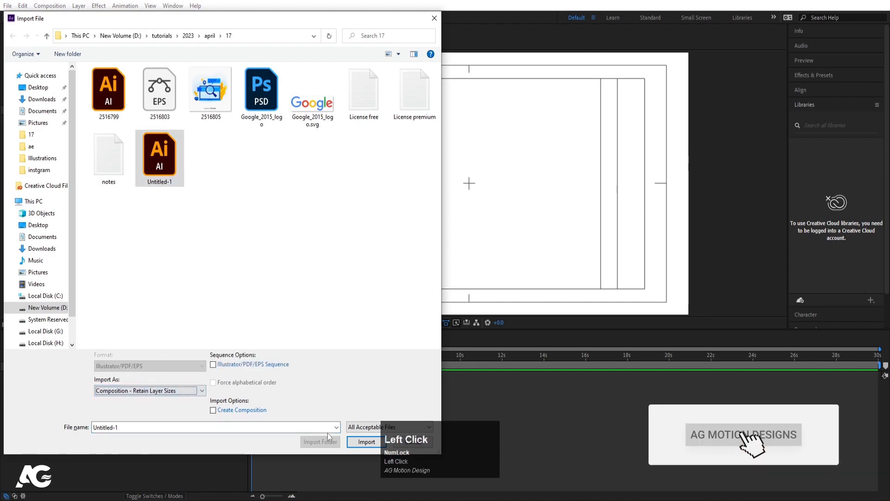
click(360, 444)
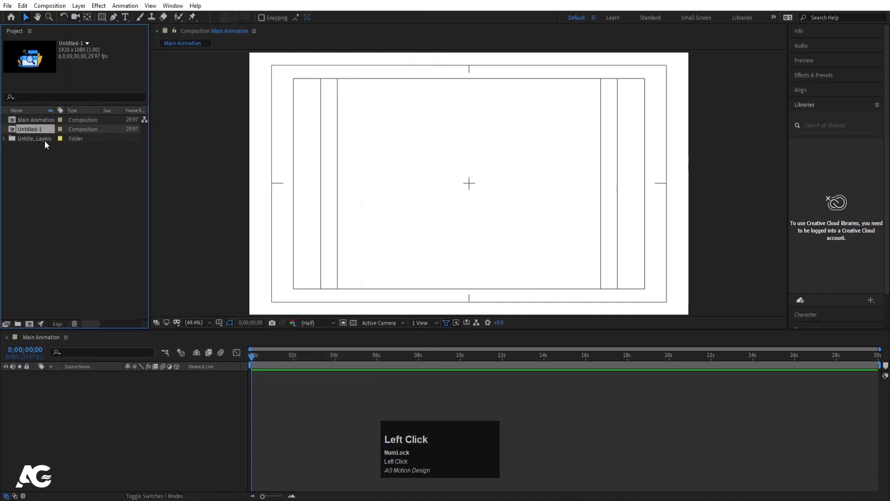
drag(41, 131, 92, 379)
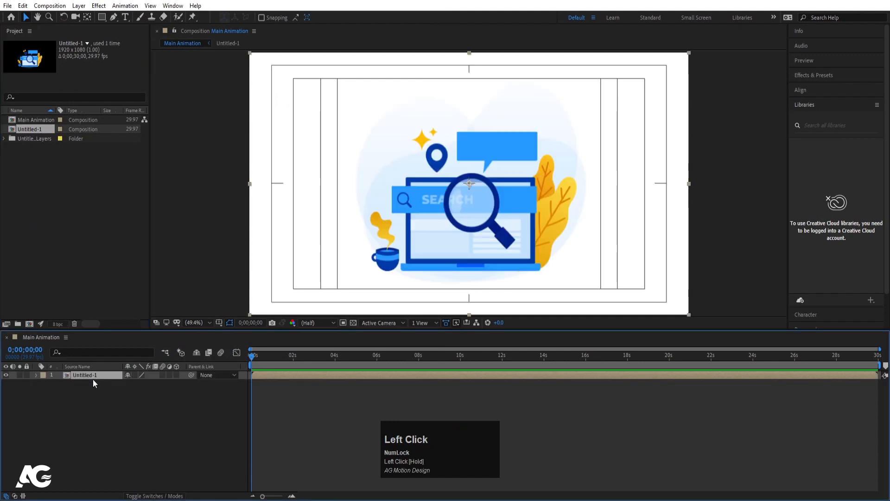
- Inside the Untitled-1 composition, pre-compose Layers 2 and 3 as "bg Elements", and hide and lock that layer
double_click(85, 377)
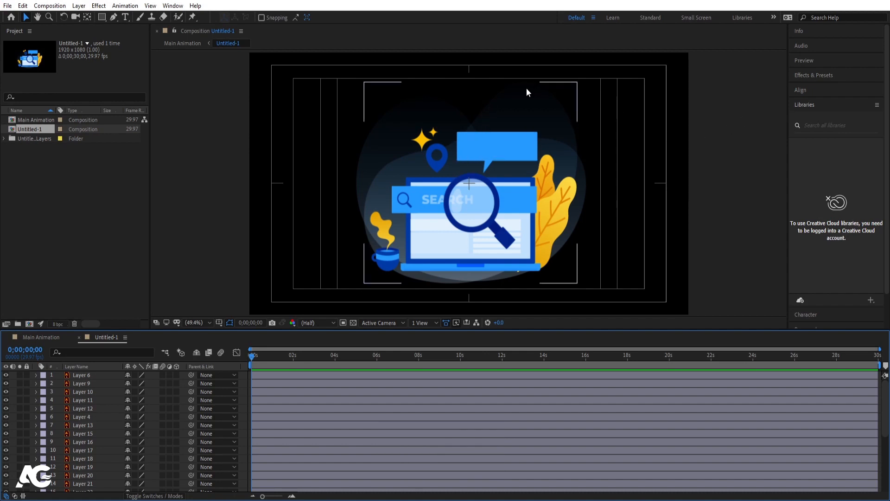
scroll(66, 447, down, 5)
click(79, 486)
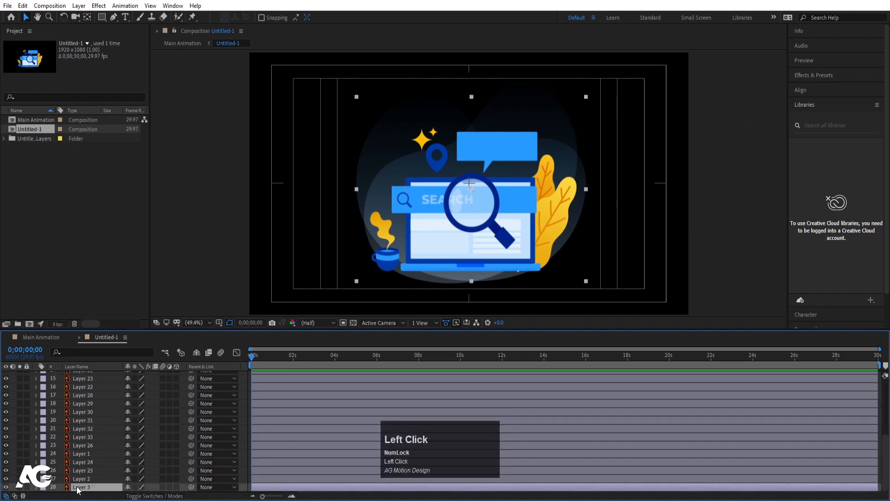
shift+click(79, 481)
click(7, 480)
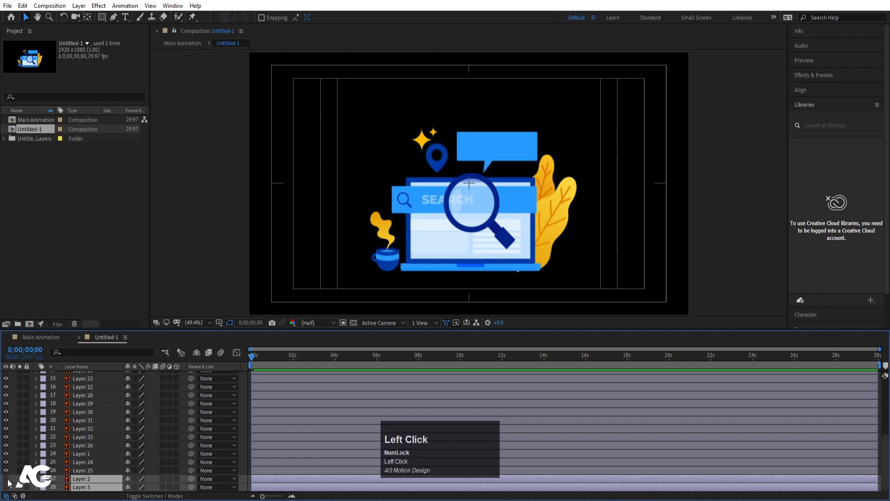
click(7, 480)
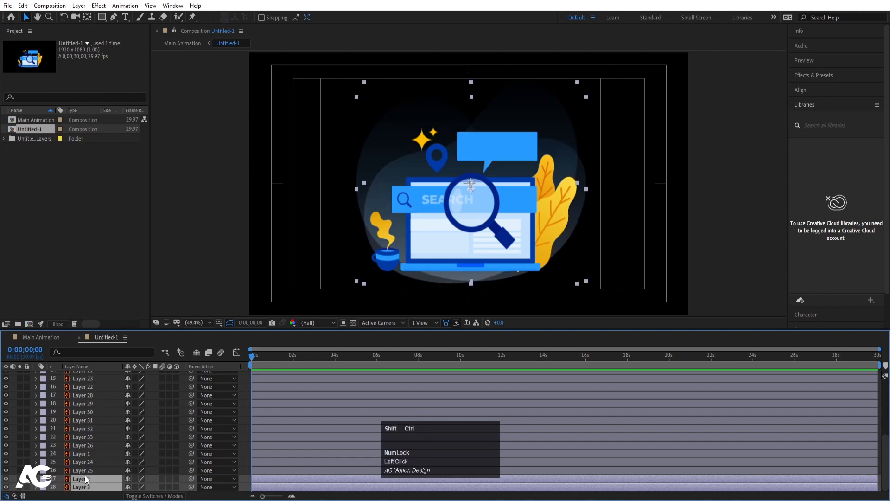
key(ctrl+shift+c)
text(bg)
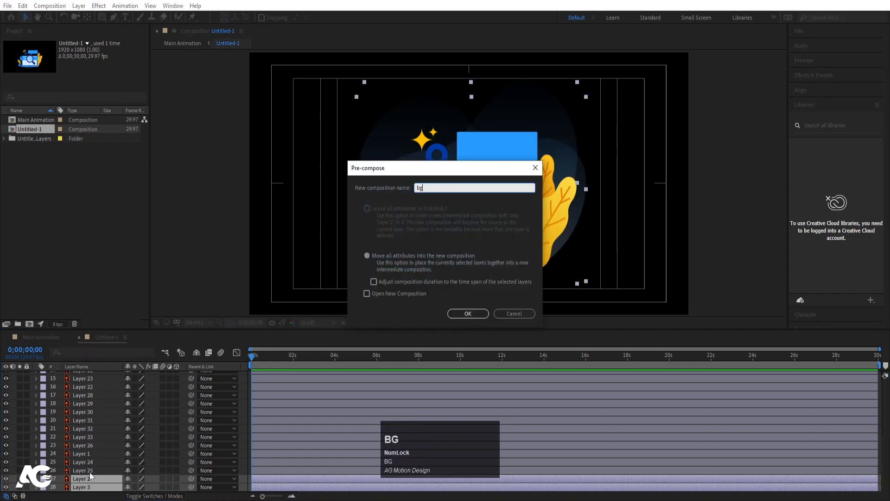
text( Elementst)
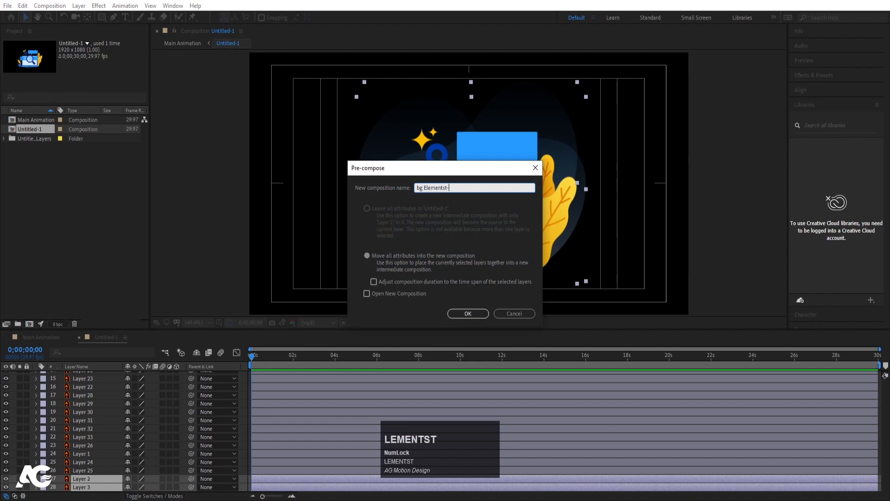
key(Num_Lock)
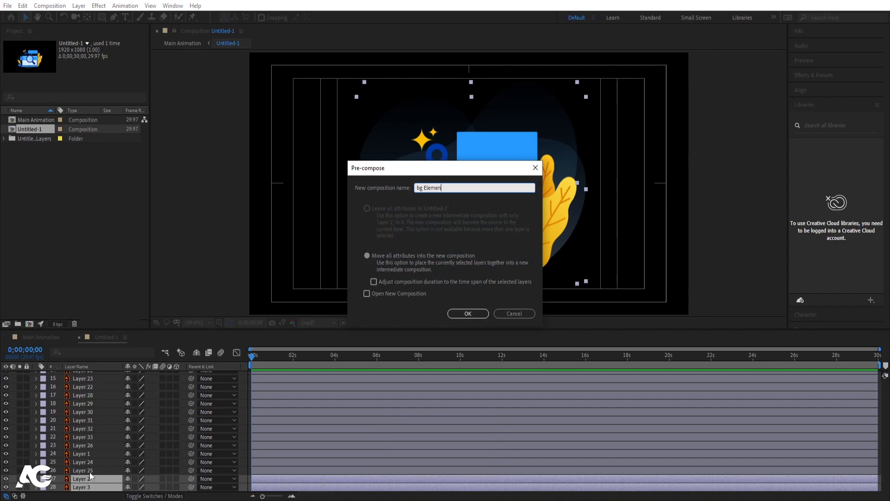
text(ts)
key(Return)
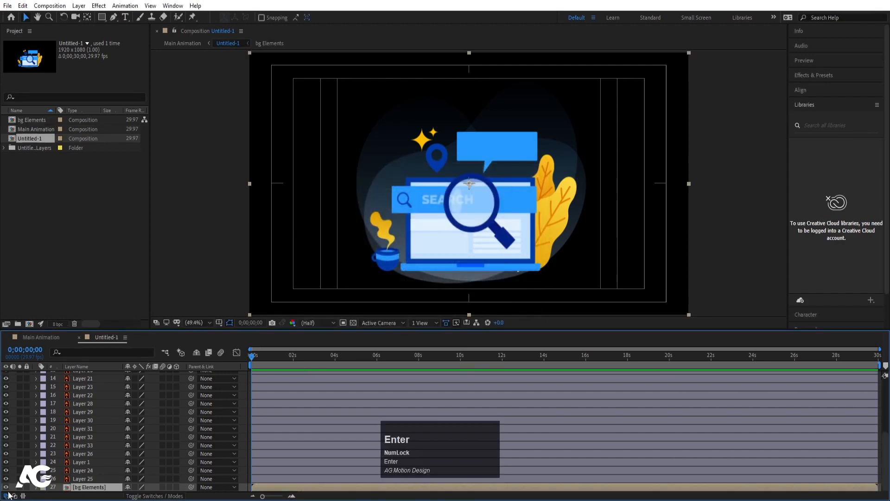
click(6, 487)
click(26, 487)
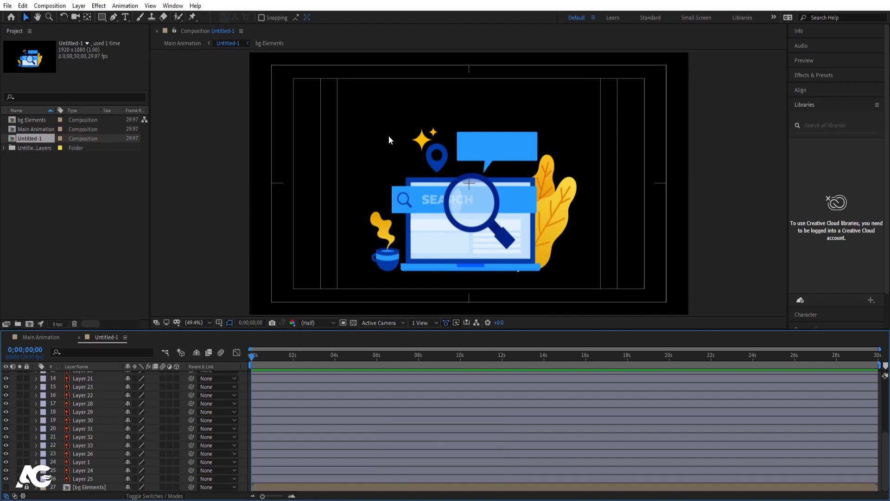
- Cut the sparkles, location pin and both leaves from Untitled-1, unlock bg Elements and paste them into that composition
click(433, 145)
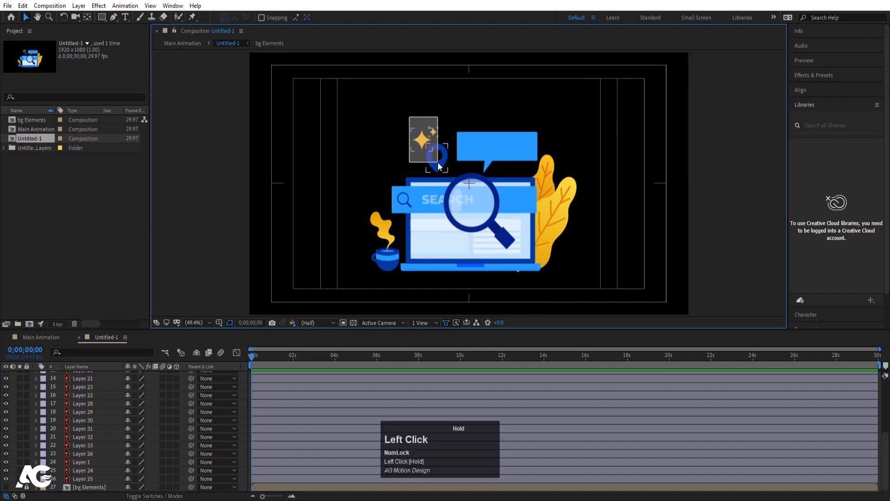
drag(438, 162, 438, 163)
shift+click(572, 210)
shift+click(555, 165)
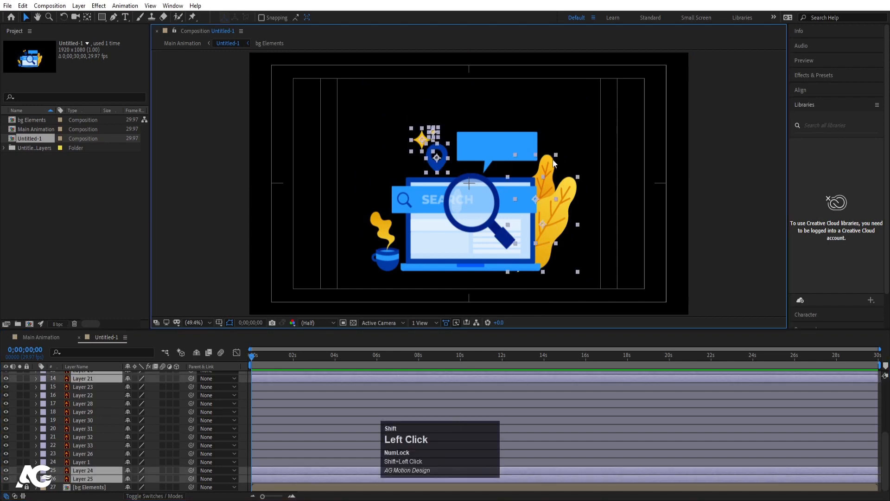
key(ctrl+x)
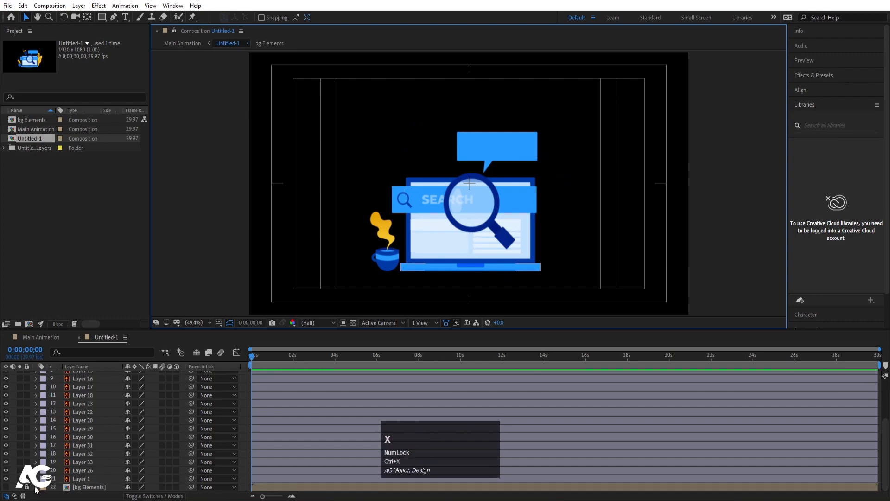
click(27, 490)
double_click(83, 487)
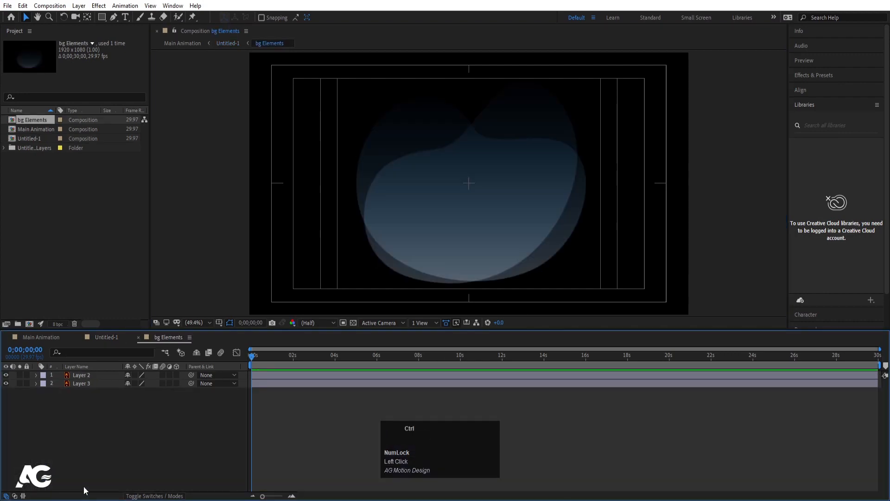
key(ctrl+v)
click(90, 480)
- Move the coffee cup and its steam from Untitled-1 into the bg Elements composition by cutting and pasting them
click(105, 337)
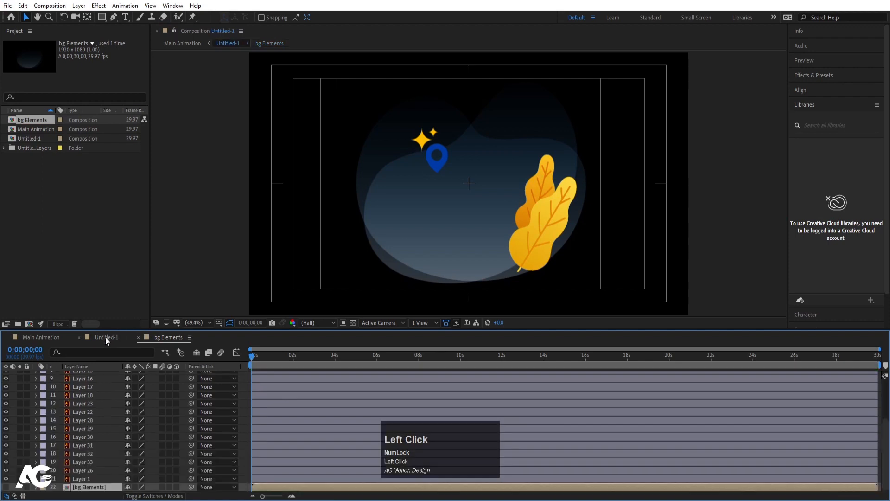
click(391, 232)
shift+click(388, 260)
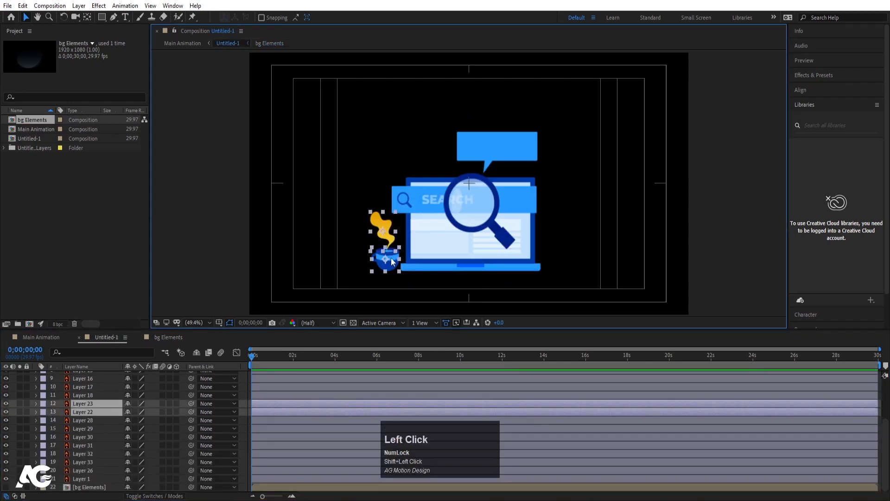
key(ctrl+x)
click(163, 337)
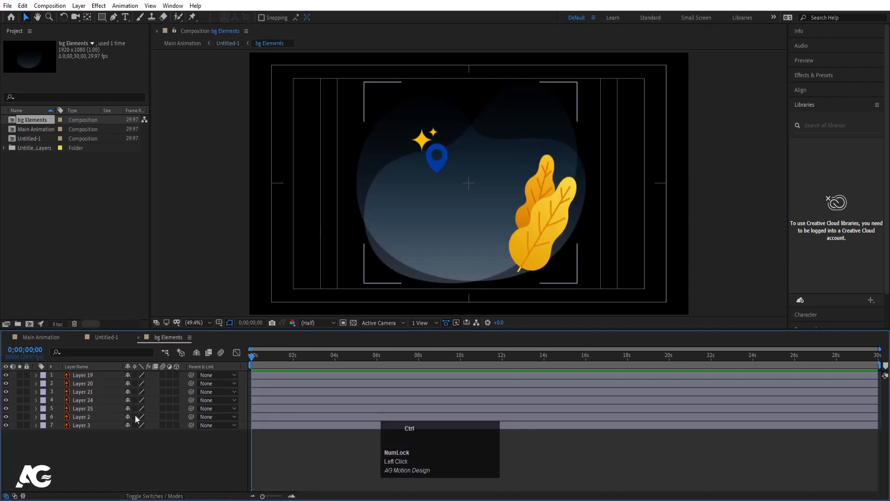
key(ctrl+v)
click(151, 374)
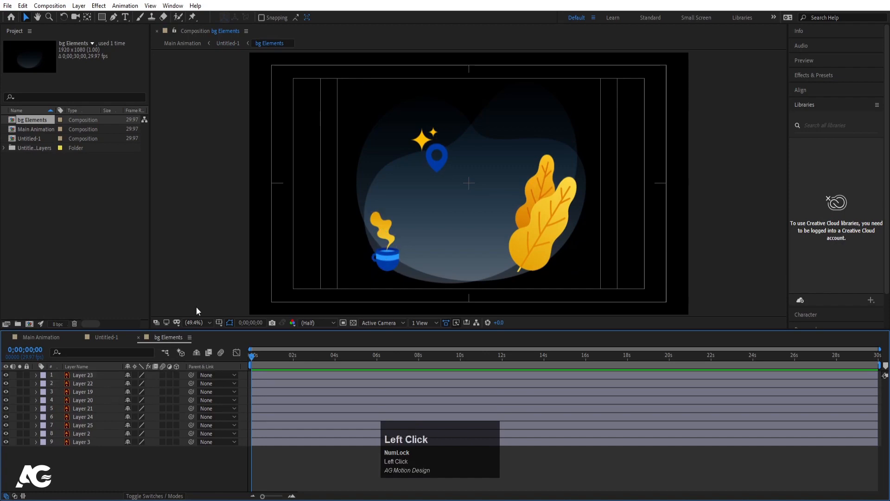
- In Untitled-1, pre-compose the speech bubble and its contents as "Message", and hide and lock that layer
click(117, 335)
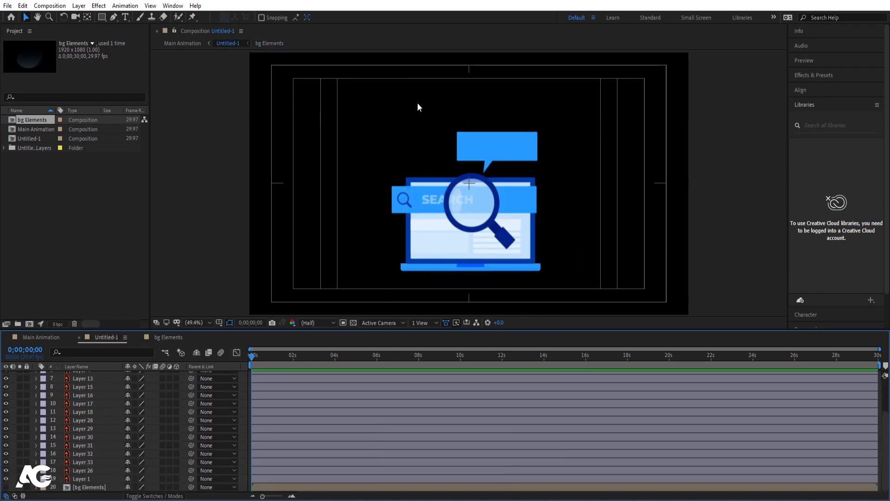
drag(417, 102, 587, 165)
key(ctrl+shift+c)
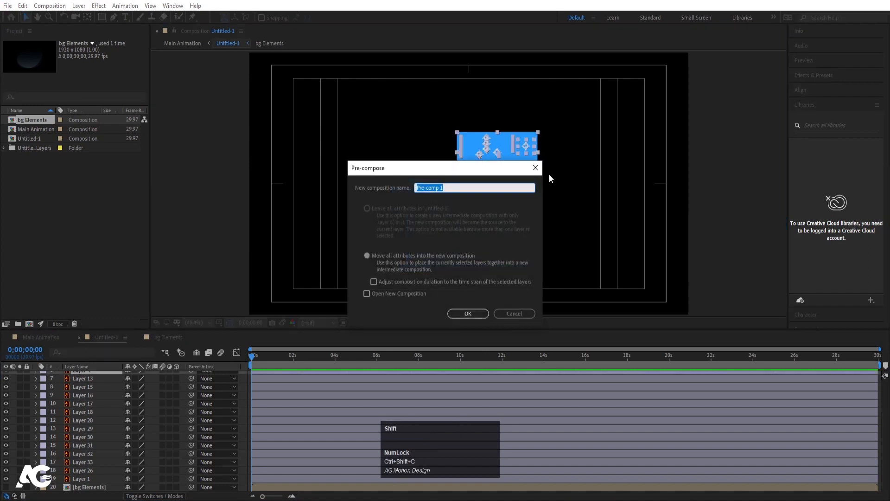
text(ssage)
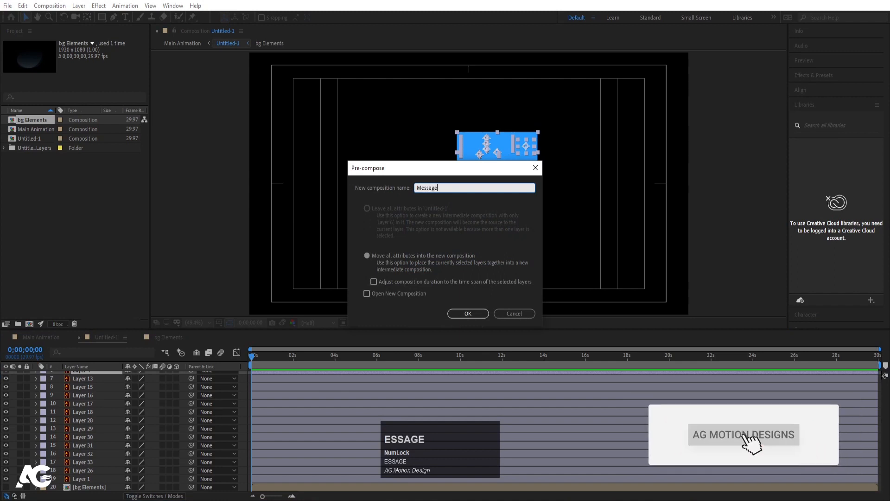
key(Return)
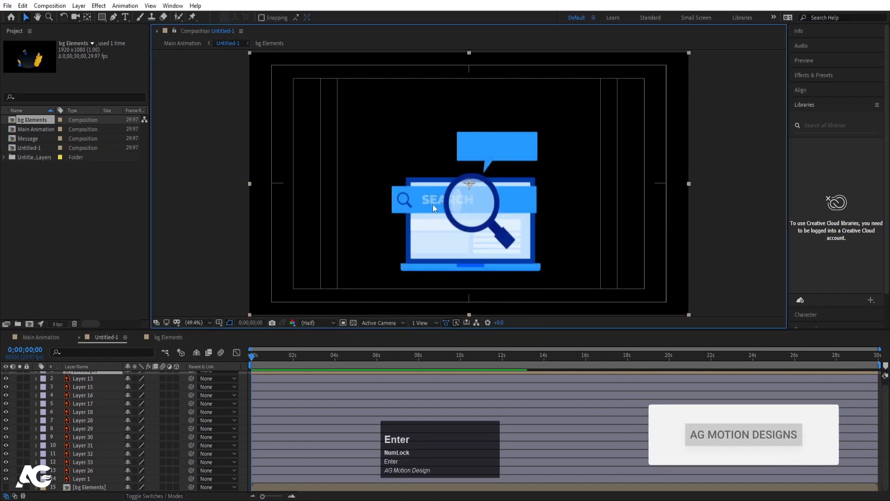
scroll(28, 392, up, 1)
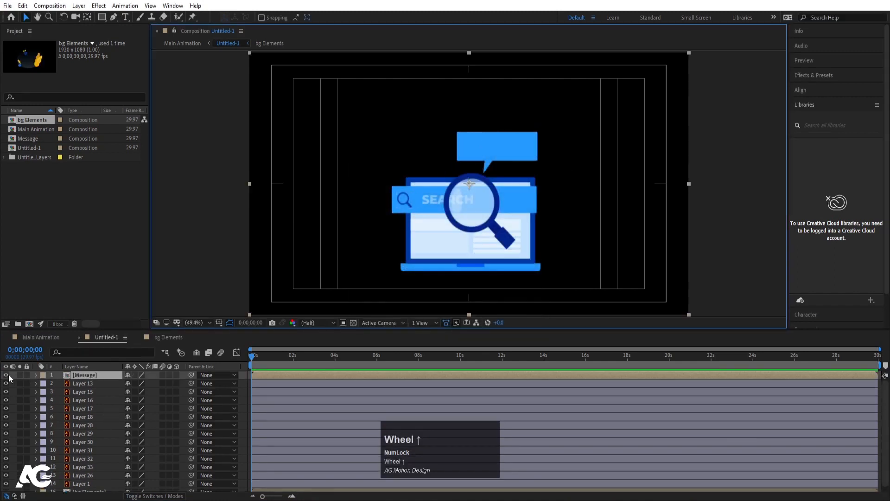
click(6, 374)
click(27, 374)
- Rename the large magnifying glass layer, Layer 13, as "Search", and hide and lock it
click(462, 223)
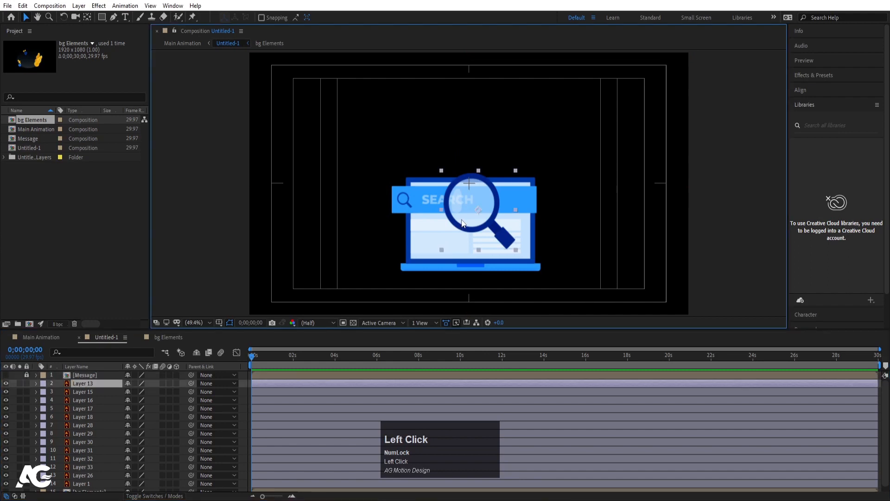
key(Return)
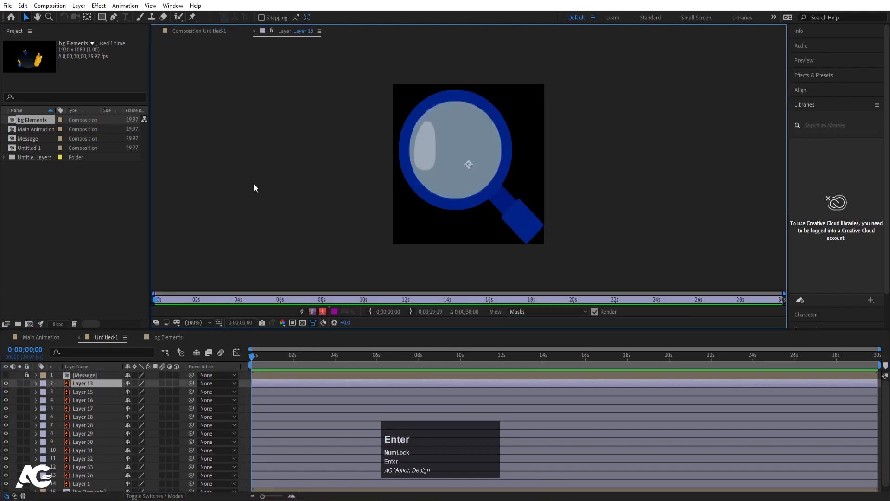
click(191, 31)
click(87, 383)
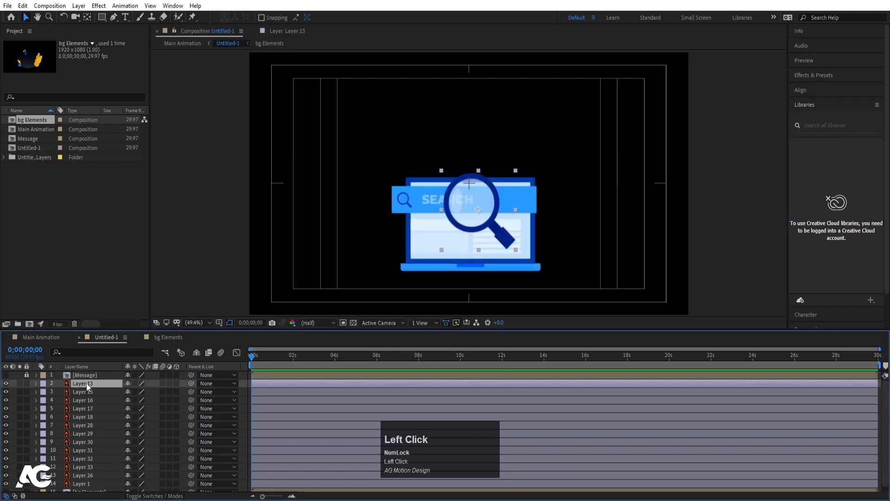
key(Return)
text(Sea)
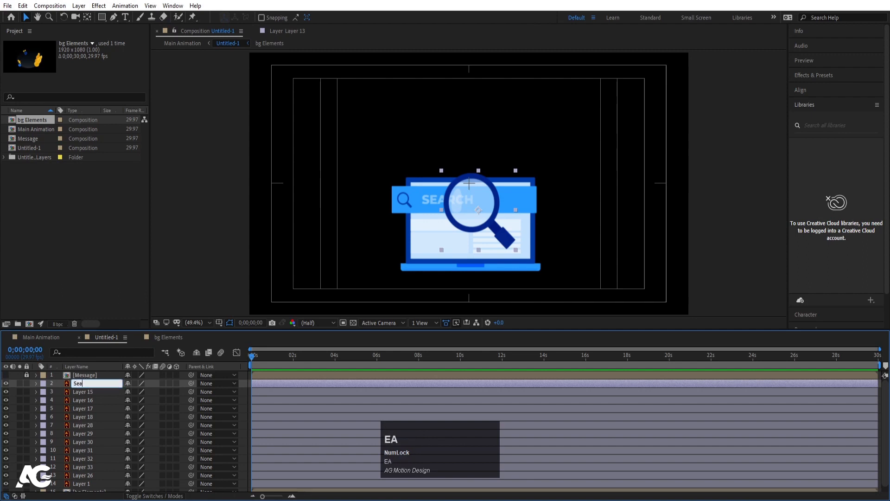
text(rch)
key(Return)
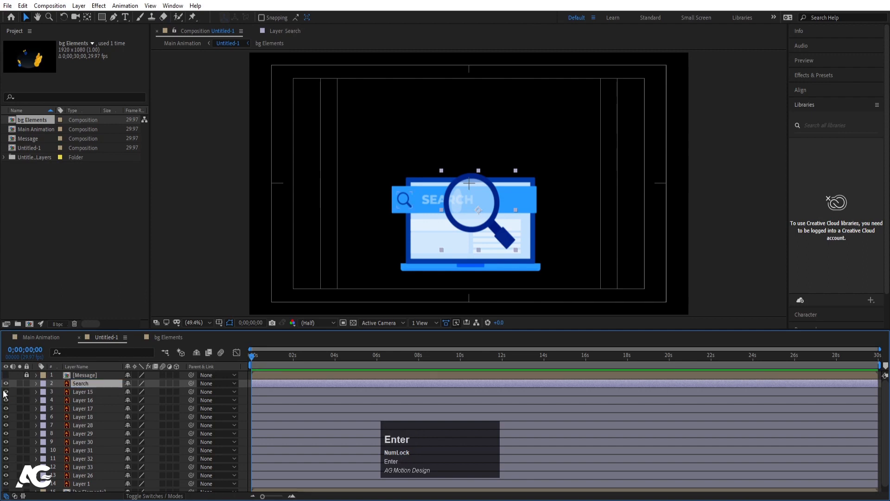
click(5, 383)
click(27, 383)
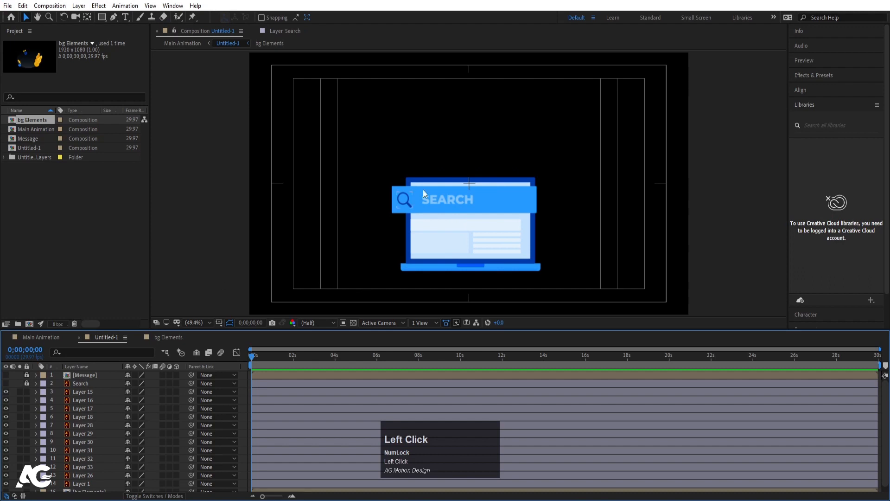
- Pre-compose the search bar artwork, Layer 15 to Layer 18, as "Search bar", and lock and hide the new layer
click(405, 198)
shift+click(432, 196)
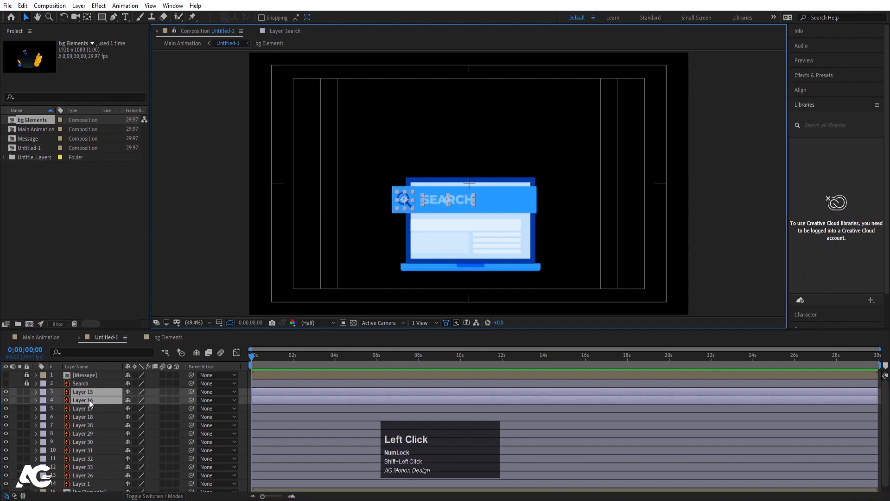
click(76, 422)
shift+click(76, 390)
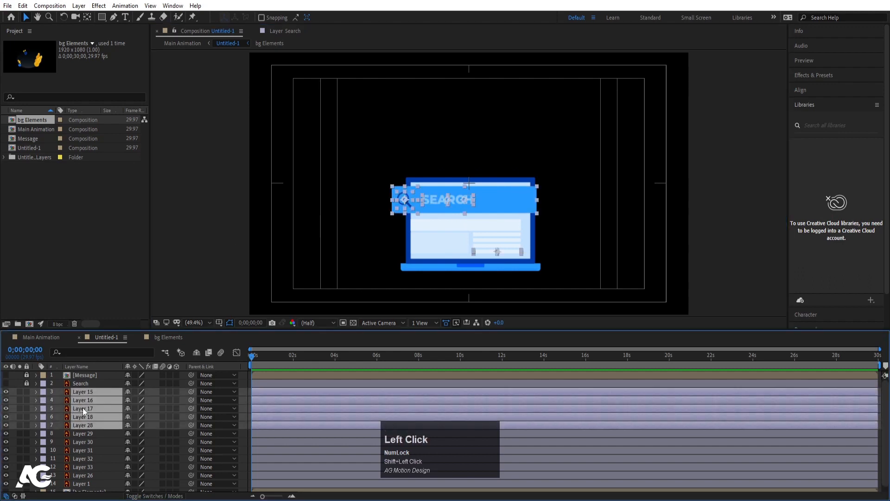
ctrl+click(79, 425)
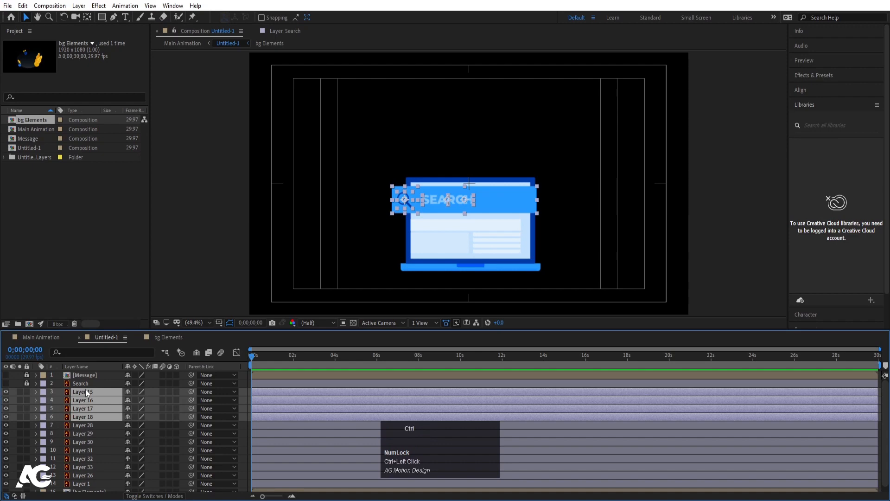
key(ctrl+shift+c)
text(Sear)
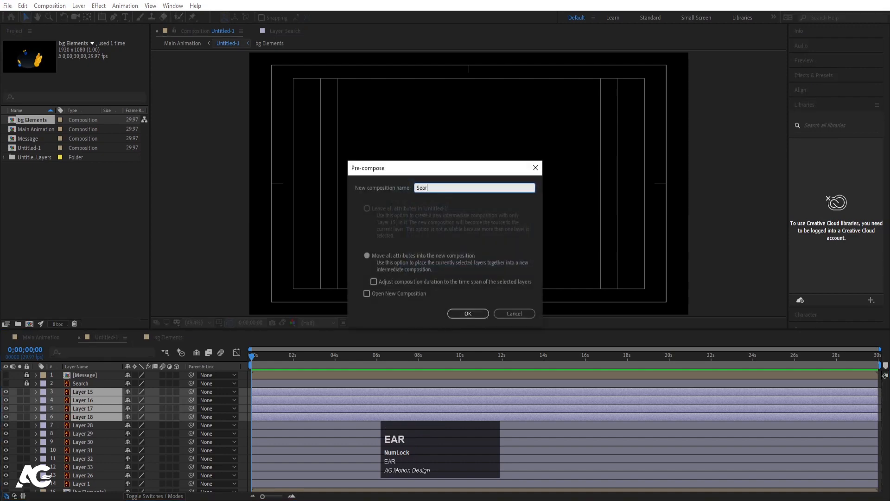
text(ch bar)
key(Return)
click(26, 391)
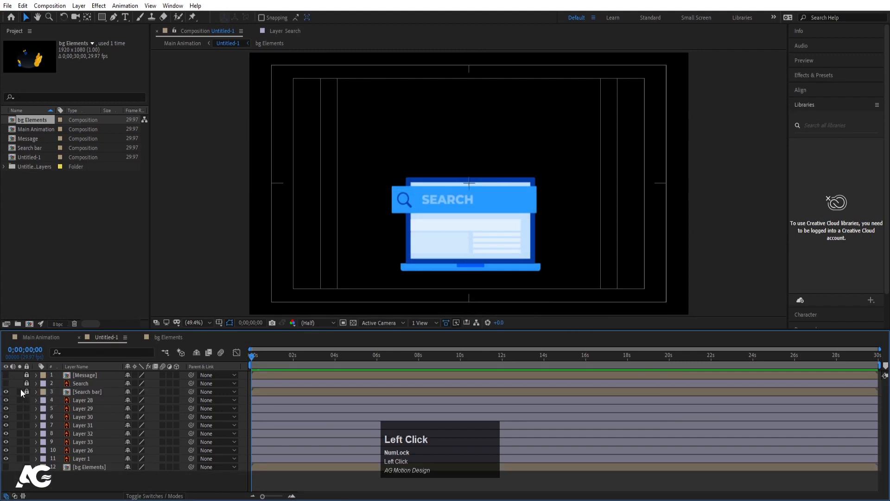
click(5, 392)
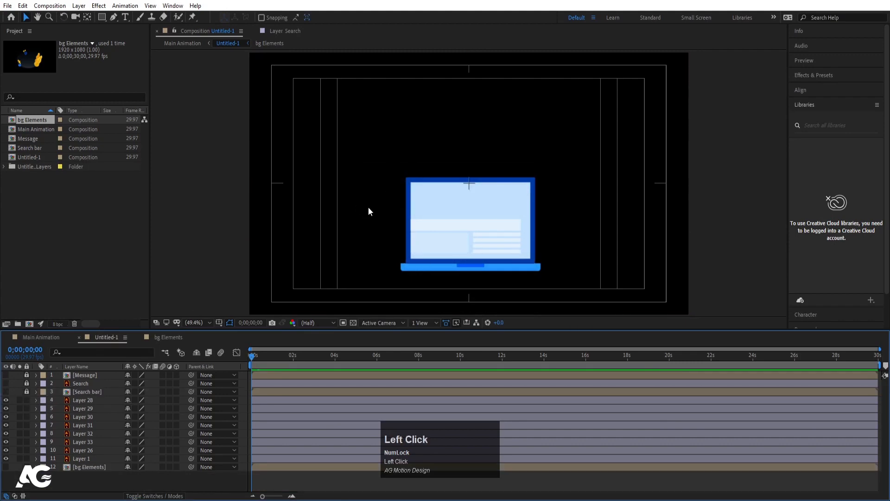
- Pre-compose all the remaining laptop layers, Layer 28 through Layer 1, as "Lap"
drag(346, 170, 553, 283)
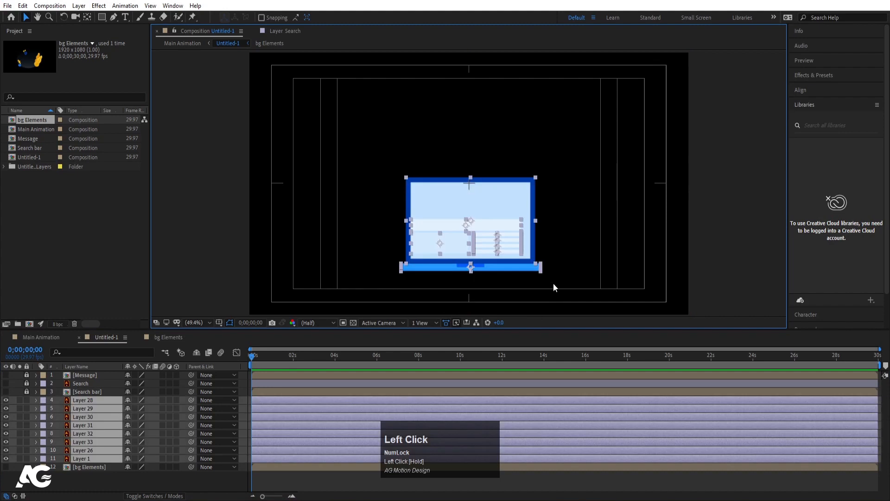
key(ctrl+shift+f)
text(Pc)
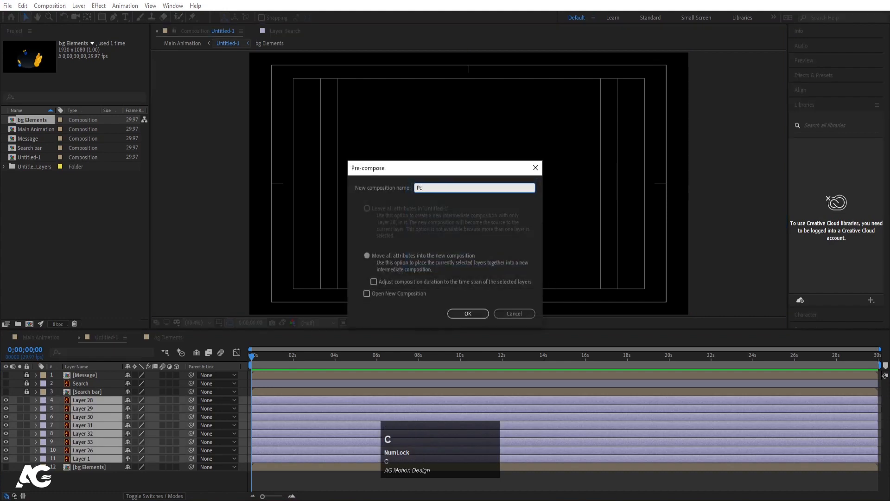
key(ctrl+a)
text(Lap)
key(Return)
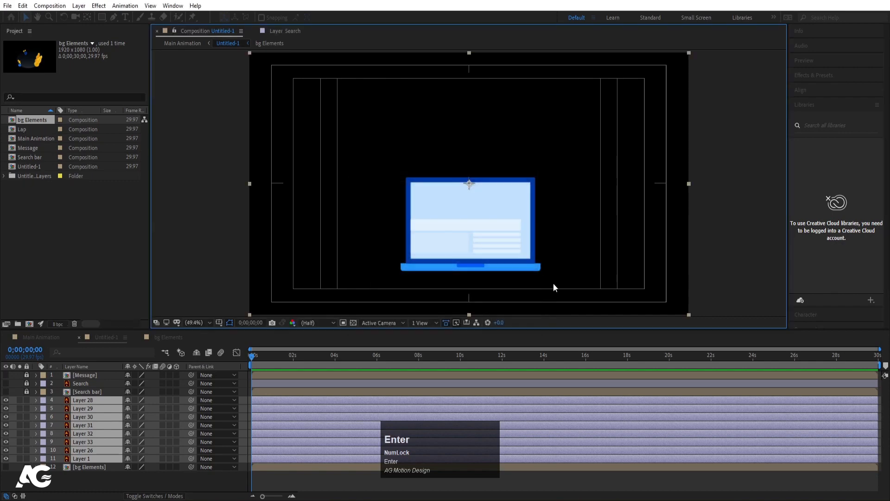
- Unlock all layers in Untitled-1 and make every one of them visible
click(7, 401)
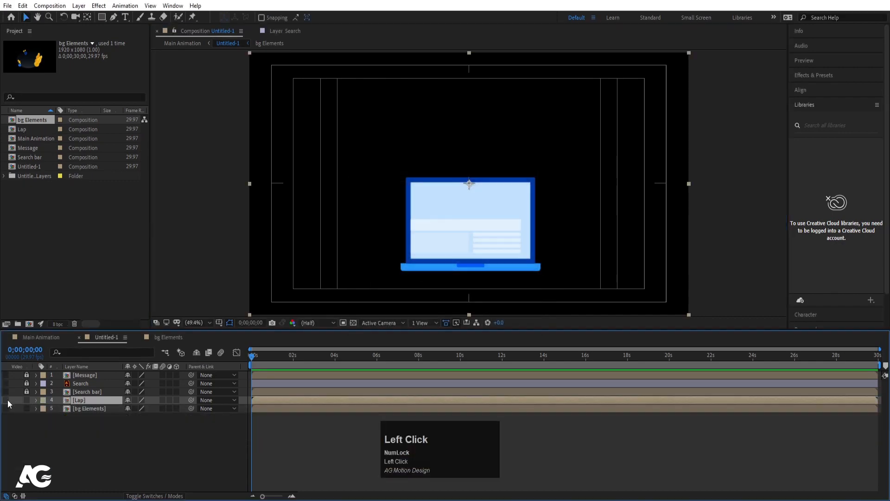
drag(27, 393, 7, 407)
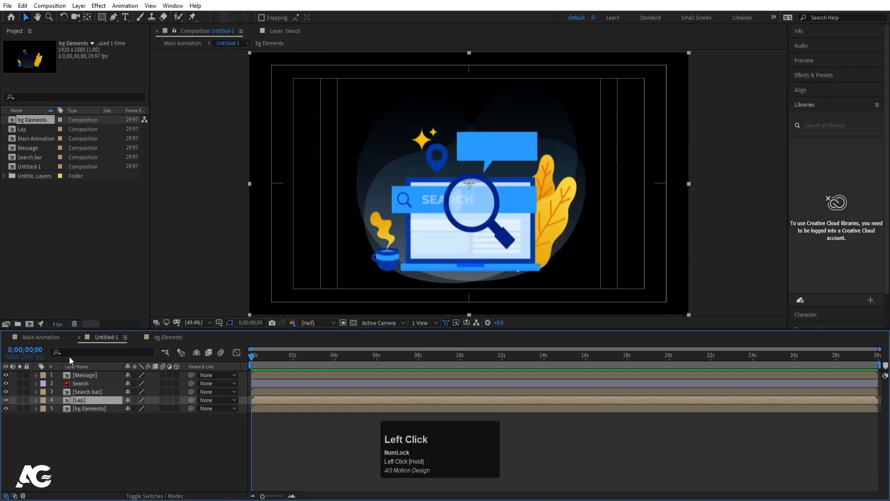
click(77, 436)
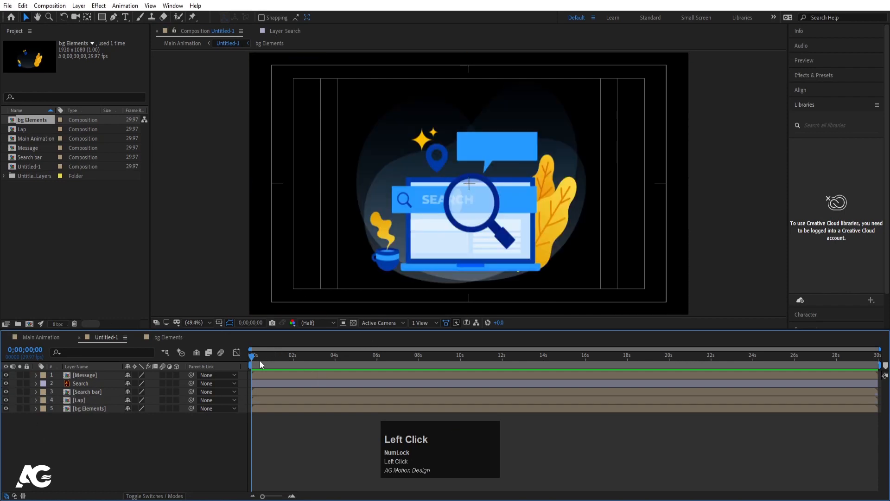
- Open the Message composition and turn on continuous rasterization for all six of its layers
click(84, 375)
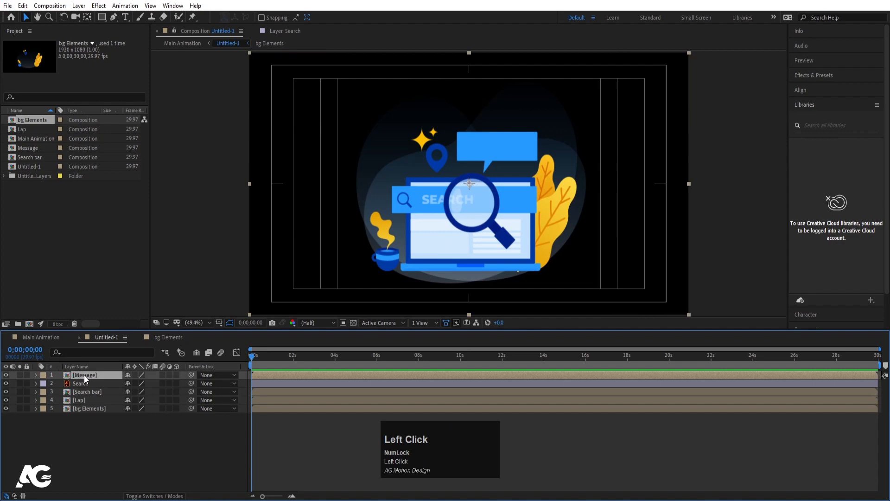
double_click(83, 374)
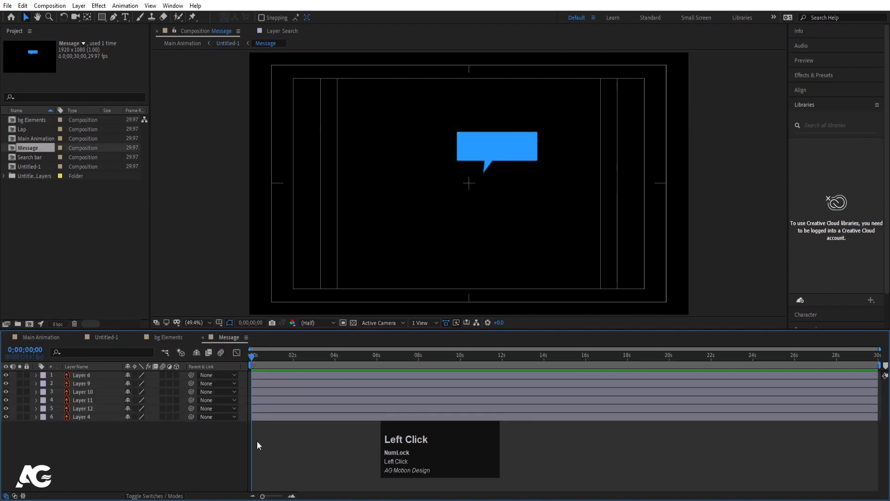
key(ctrl+a)
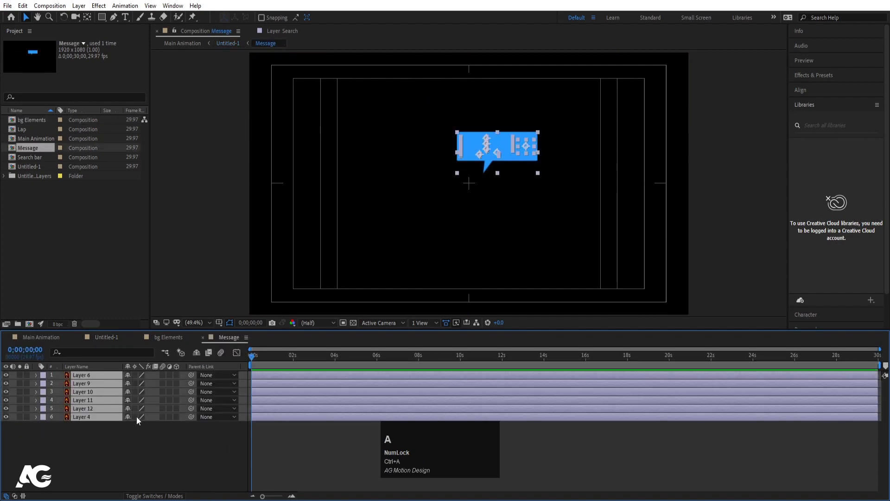
click(137, 416)
click(139, 430)
- Hide the speech bubble background, Layer 4, to examine the text lines and code icon inside the bubble
alt+scroll(504, 134, up, 5)
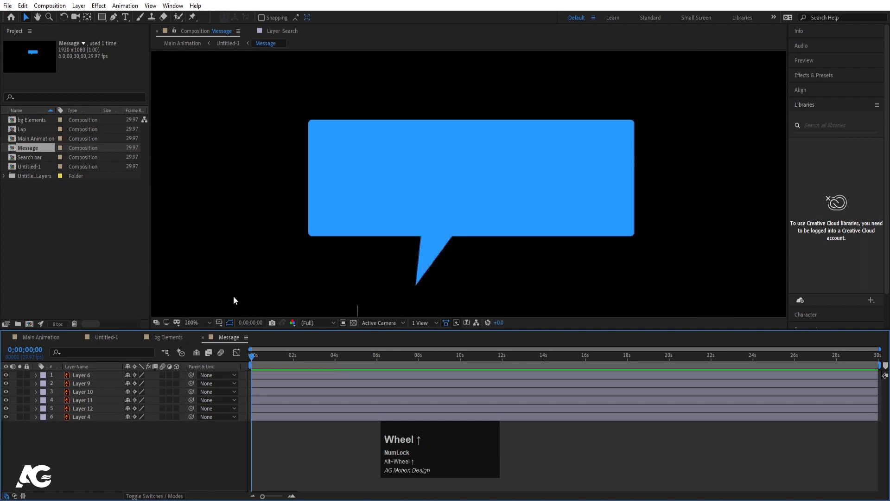
key(space)
drag(414, 156, 408, 168)
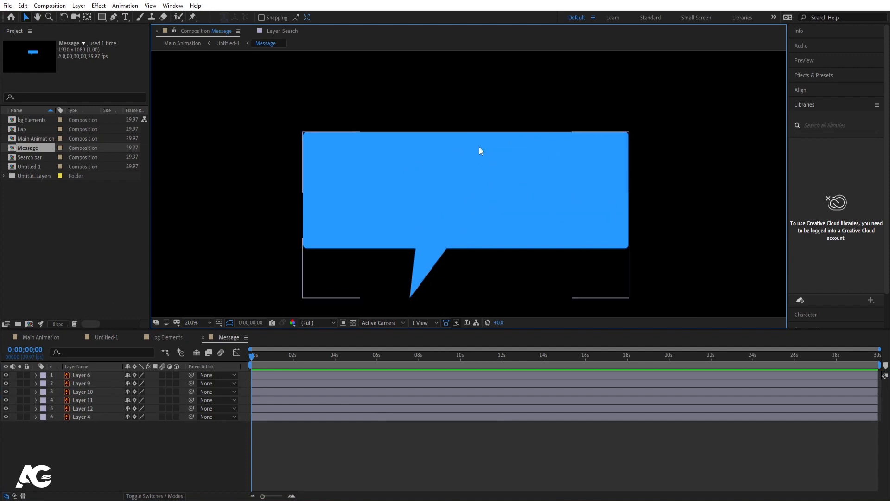
click(461, 160)
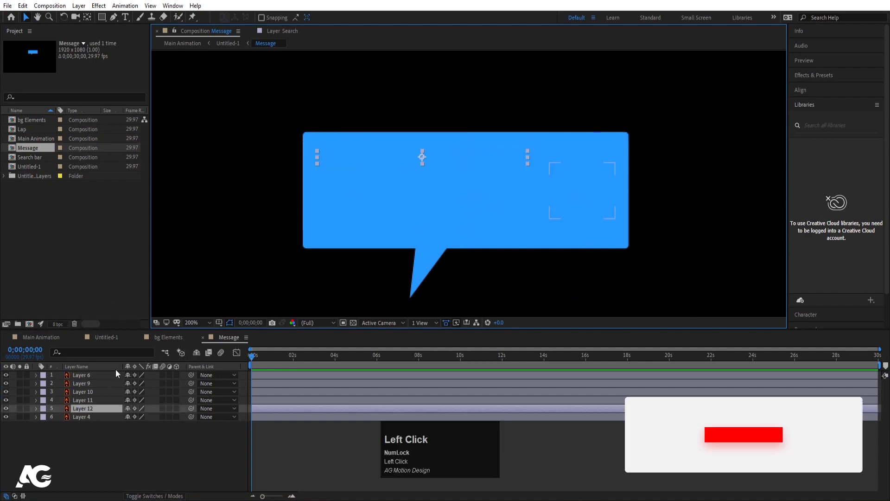
click(6, 416)
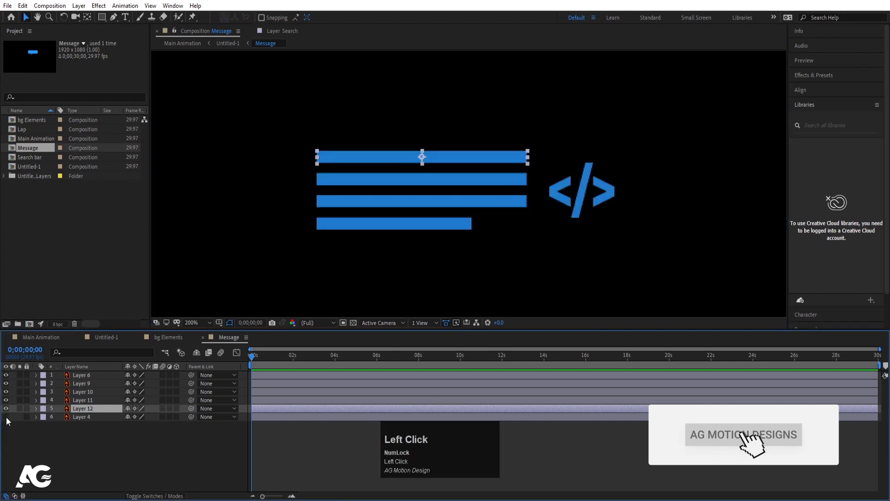
click(606, 180)
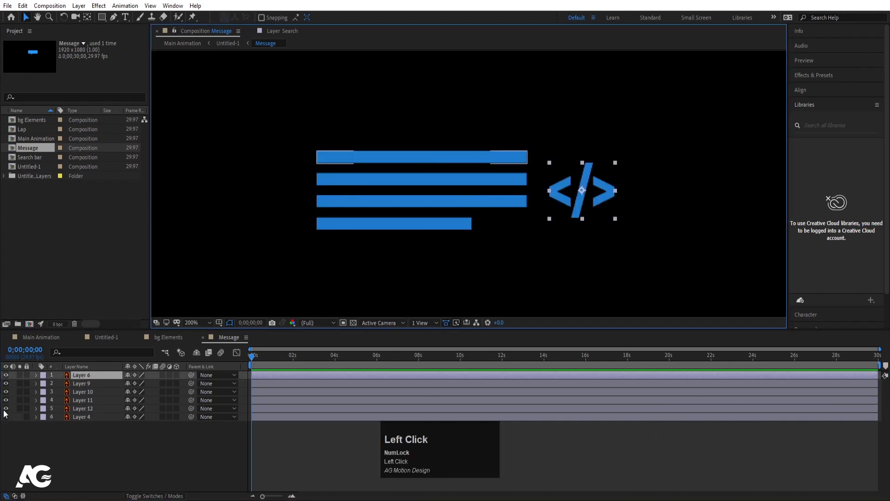
click(107, 427)
- Apply the Fill effect to the uppermost text line, Layer 12, and make the bubble background, Layer 4, visible
click(389, 157)
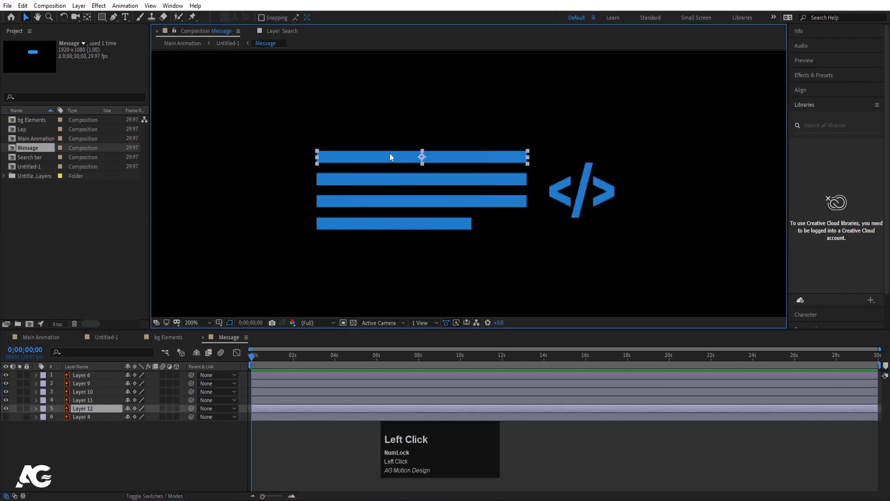
click(820, 79)
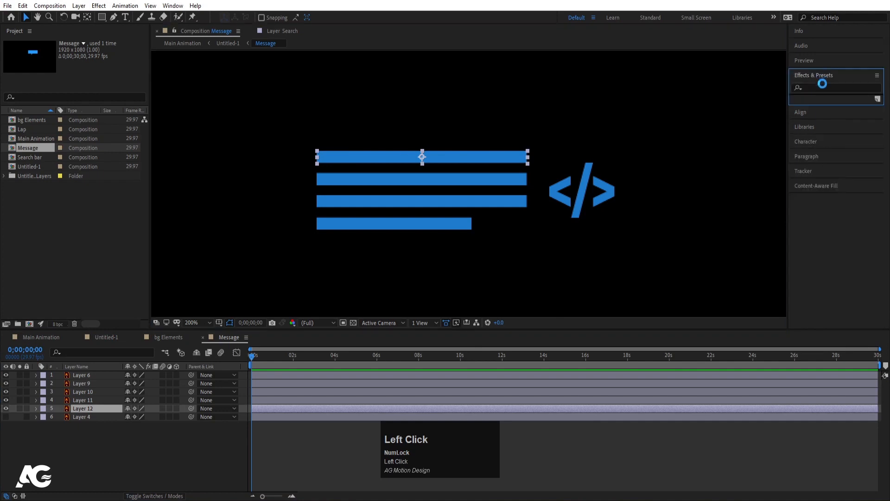
click(813, 87)
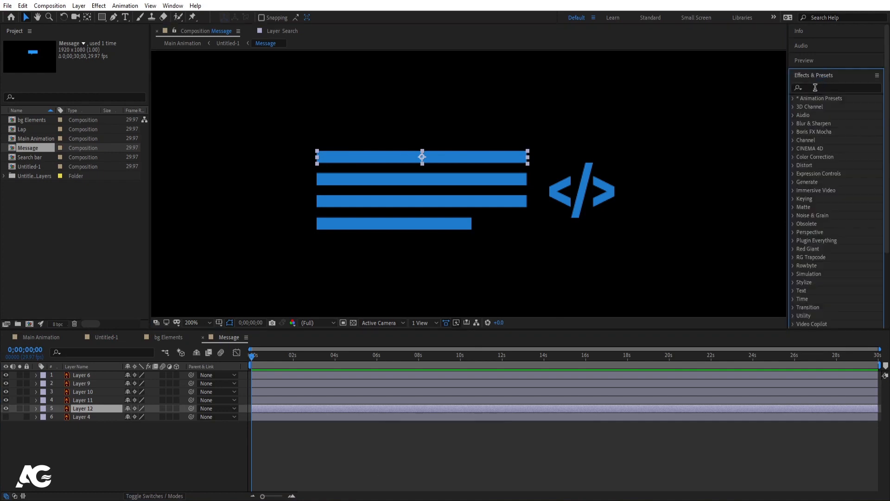
text(fill)
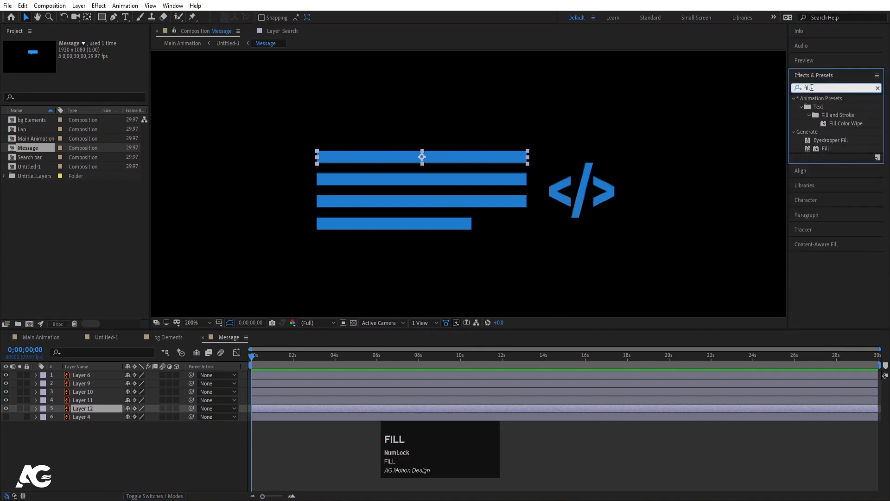
double_click(818, 148)
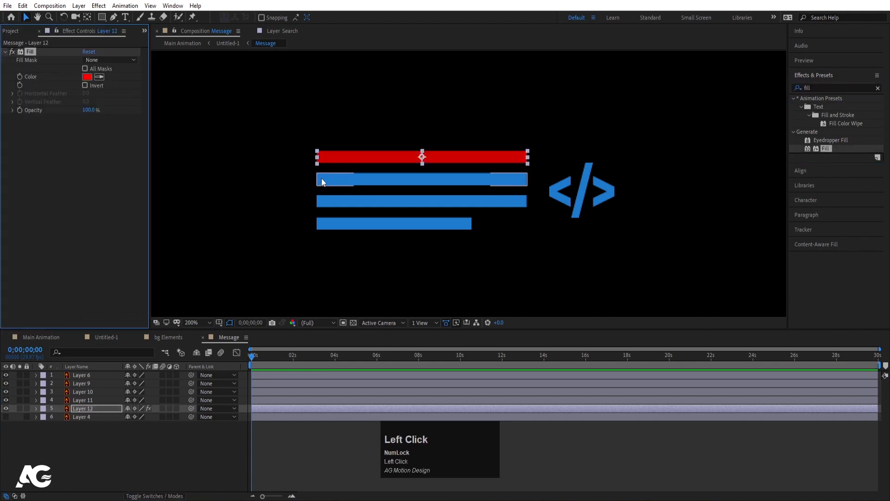
click(6, 419)
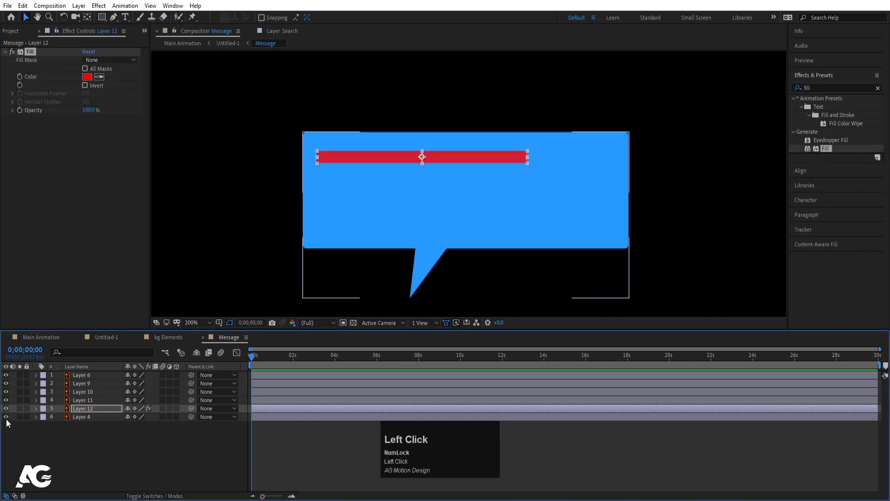
- Sample the bubble's blue as Layer 12's Fill color and darken it to about 016DCB
click(98, 77)
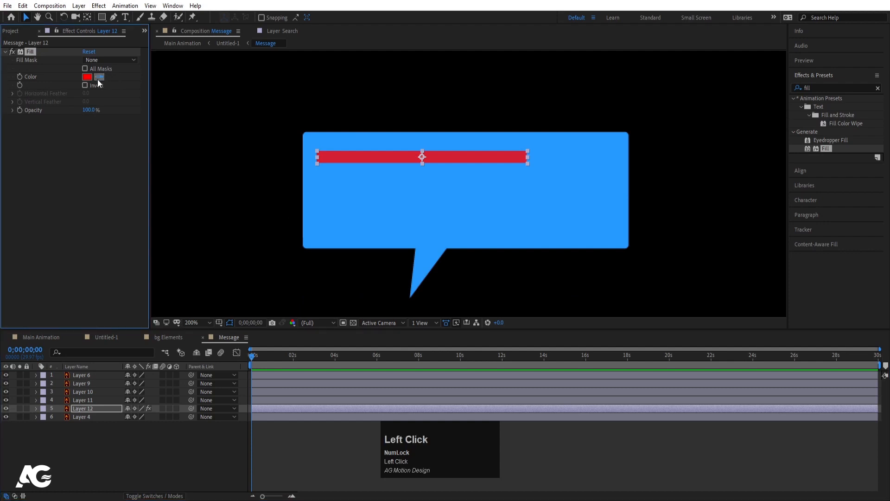
click(331, 169)
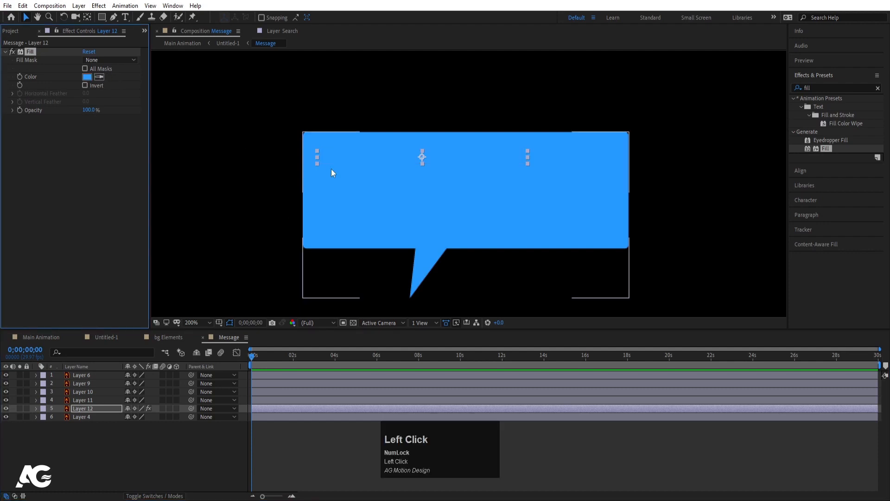
click(87, 77)
click(448, 204)
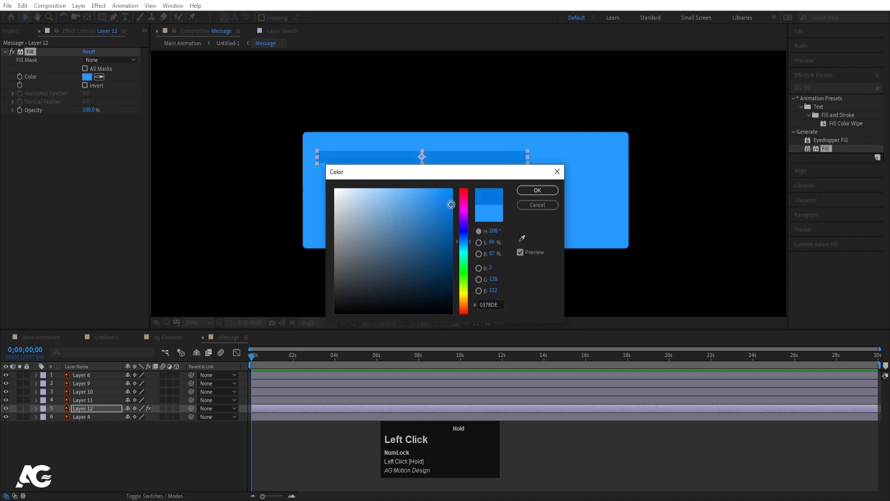
click(451, 215)
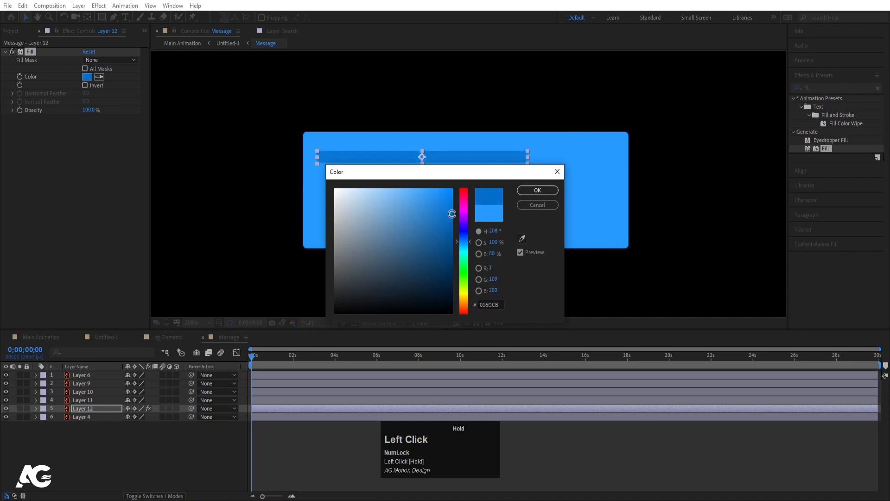
click(528, 193)
click(103, 443)
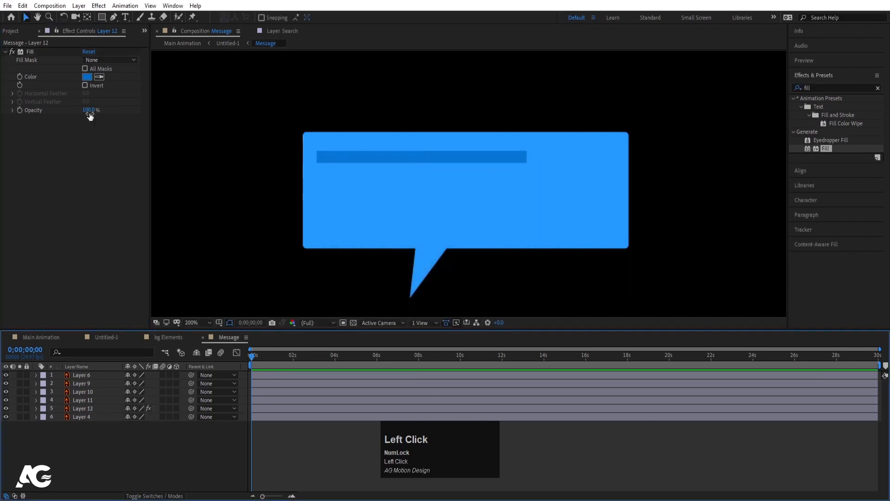
- Copy the Fill effect from Layer 12 onto the other text lines and the code icon, Layers 6, 9, 10 and 11
click(32, 51)
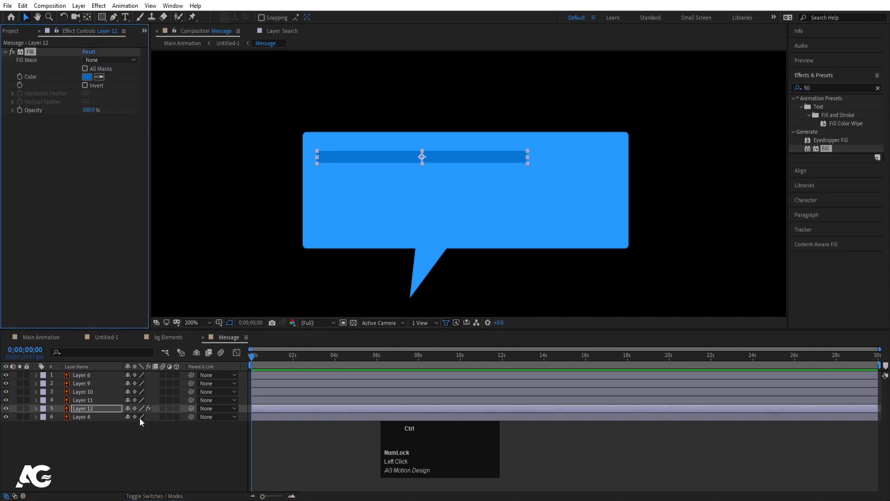
click(101, 399)
shift+click(102, 376)
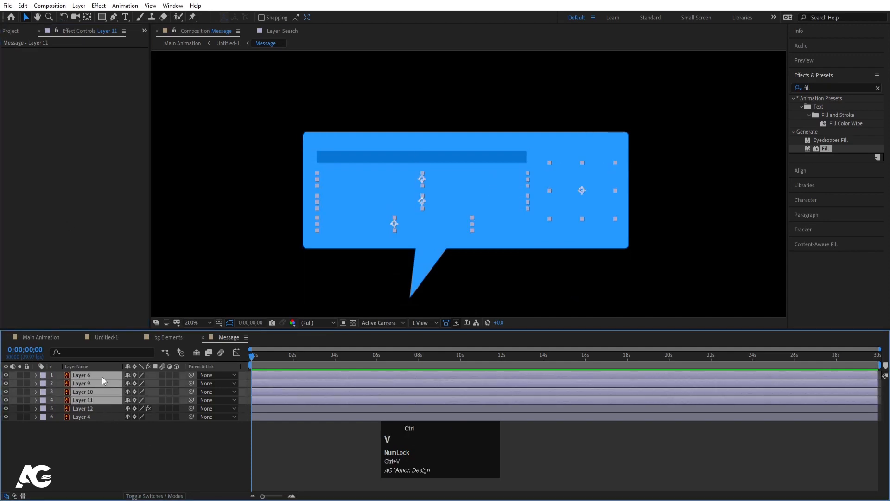
key(ctrl+v)
click(93, 450)
scroll(621, 130, down, 4)
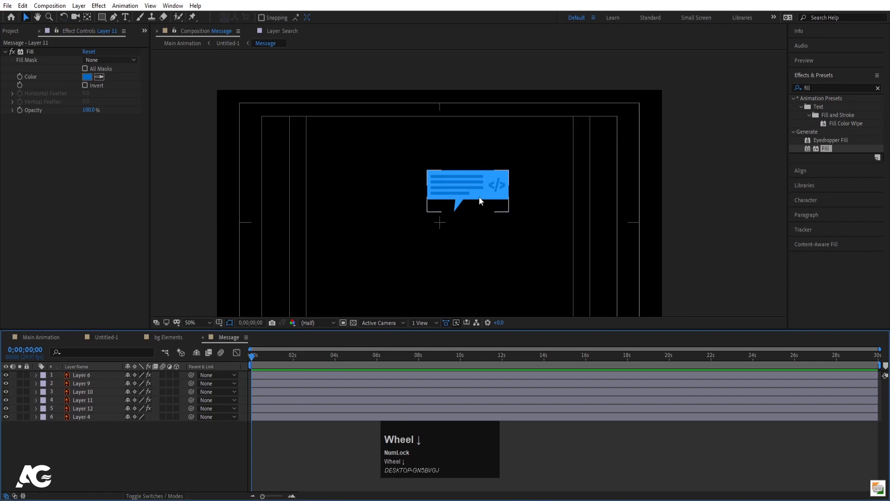
scroll(483, 190, up, 2)
scroll(482, 190, up, 1)
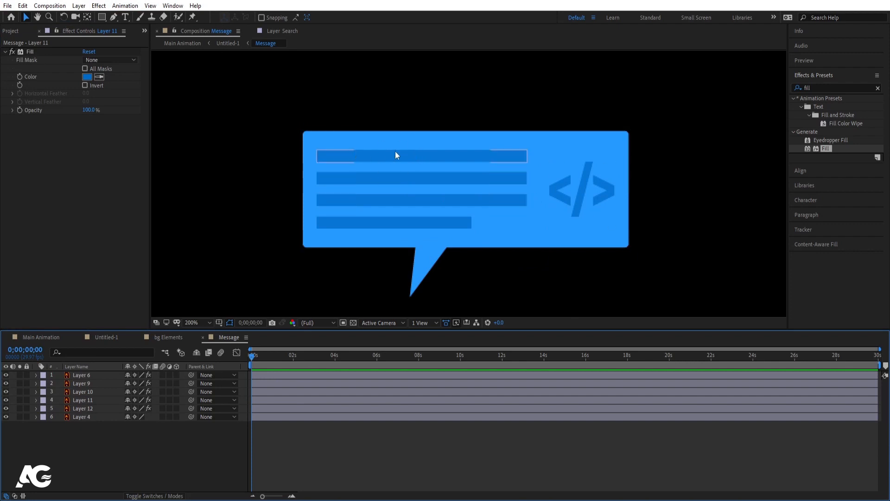
- Open Animation Composer and select the Overshoot Scale From Anchor Point 2 preset among the proportionate 2D scale transition presets
click(175, 7)
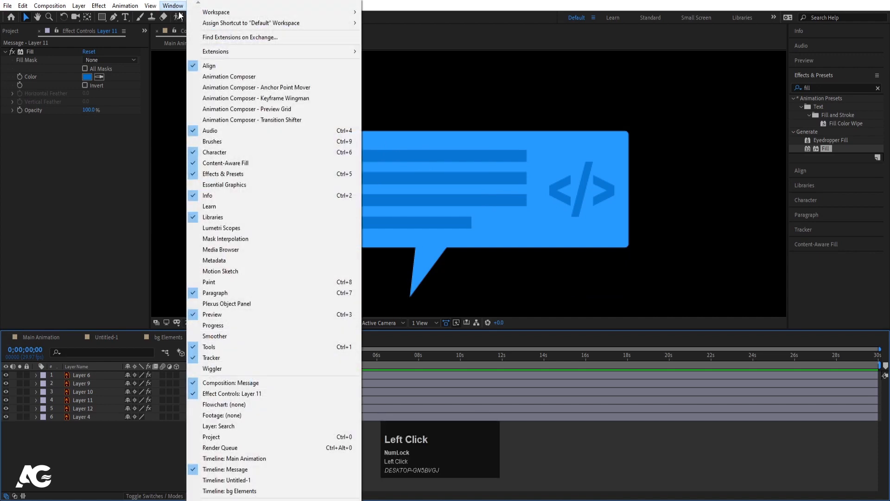
click(238, 74)
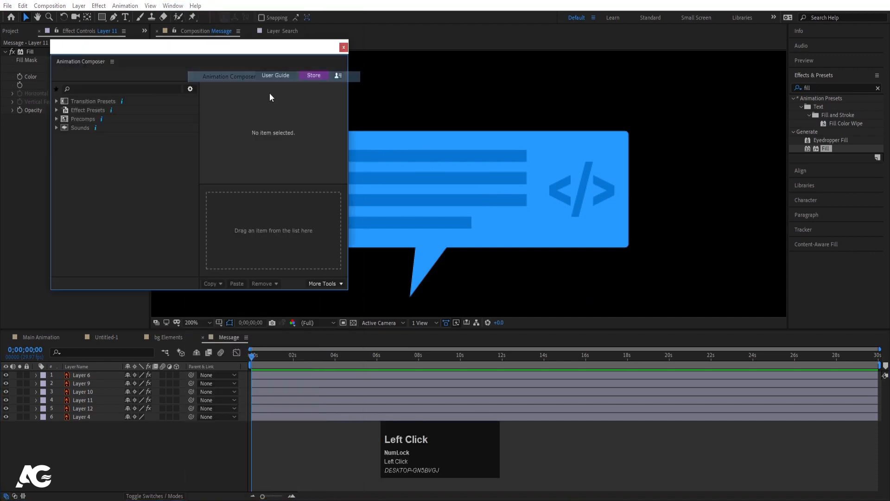
click(57, 101)
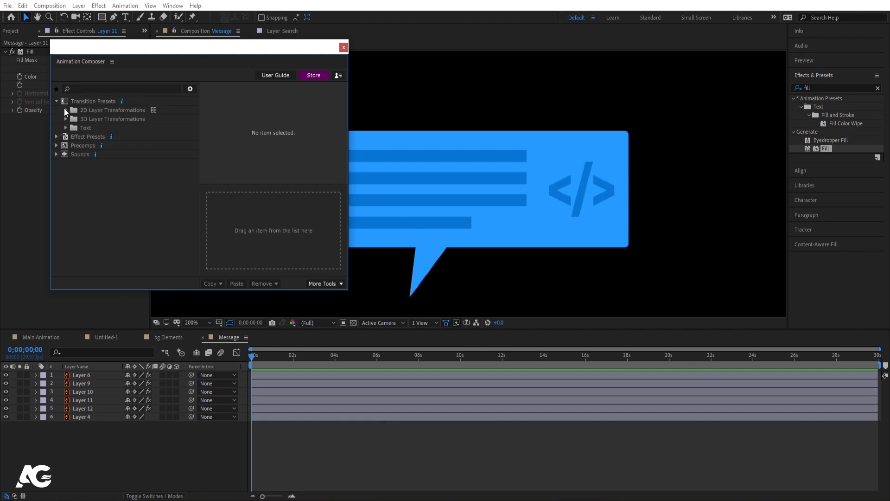
click(65, 110)
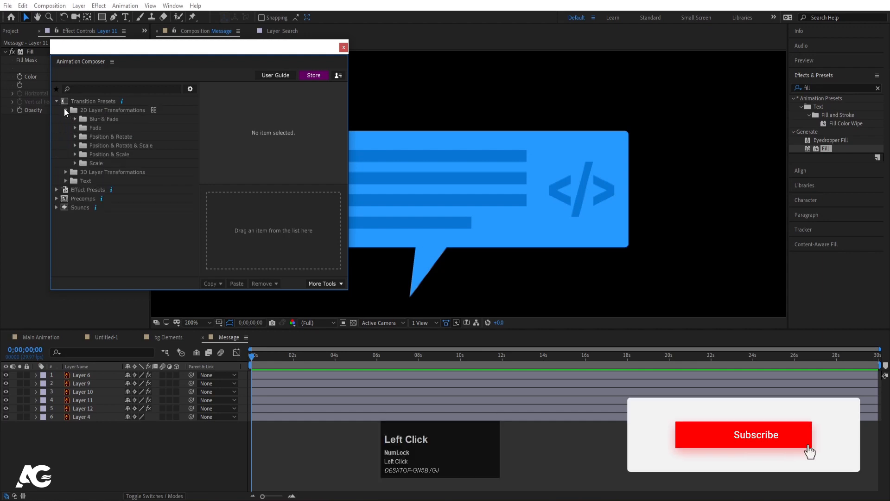
click(76, 164)
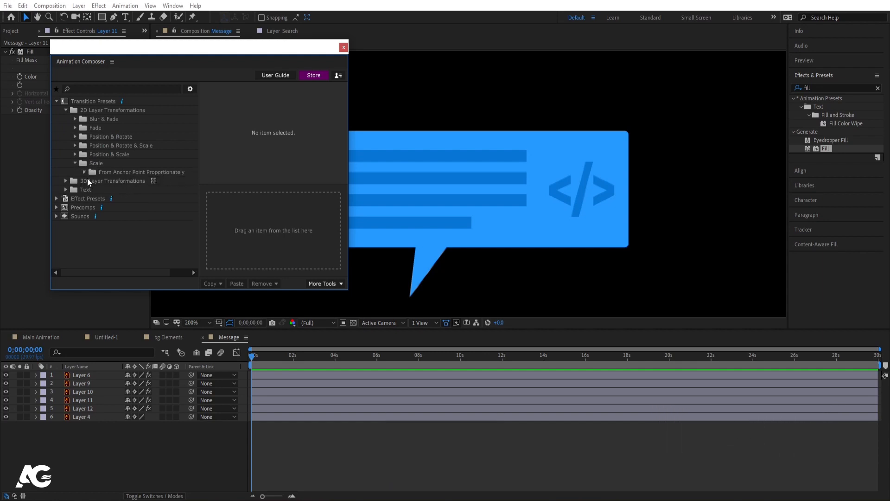
click(85, 171)
click(124, 190)
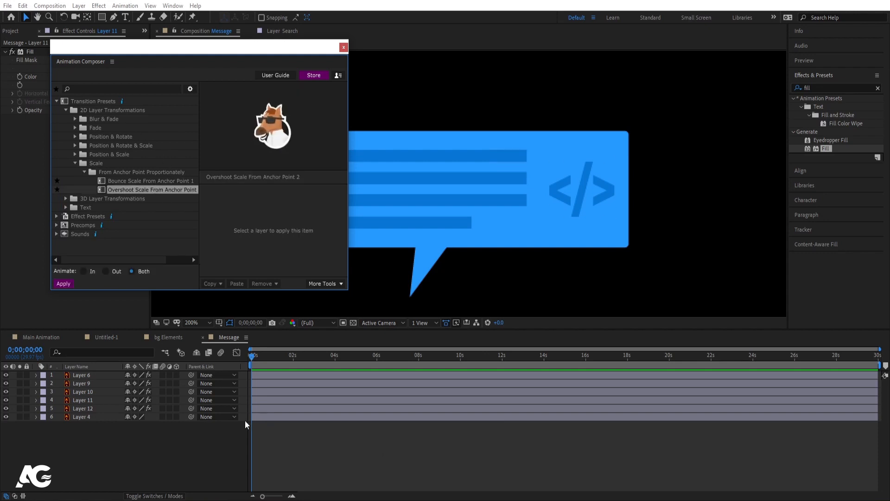
- Move the anchor point of the bubble background, Layer 4, to its tail tip and apply the Overshoot Scale From Anchor Point 2 preset
click(79, 417)
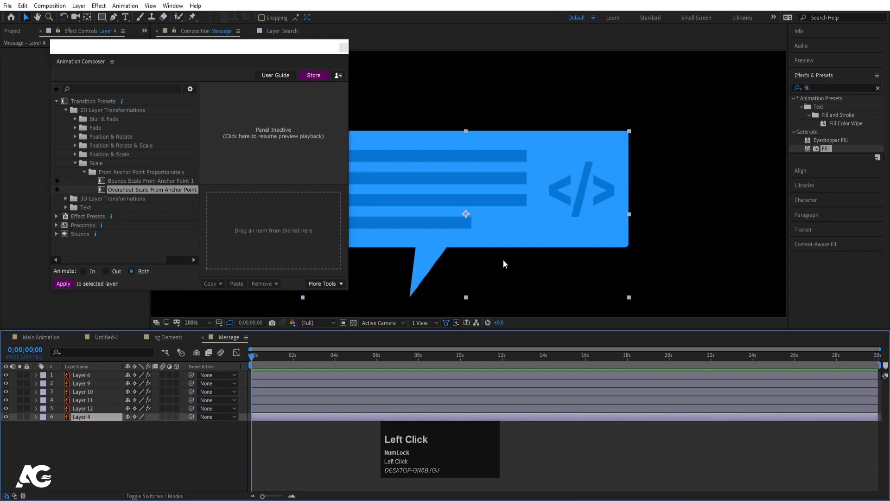
key(y)
drag(466, 214, 410, 293)
double_click(117, 190)
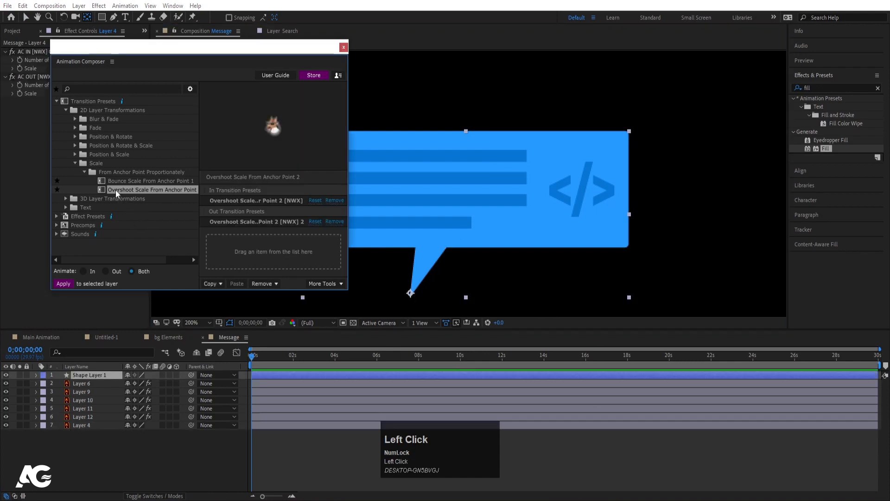
- Preview the bubble's scale-in and slow it down by moving Layer 4's TR In marker to about 0;00;01;09
key(=)
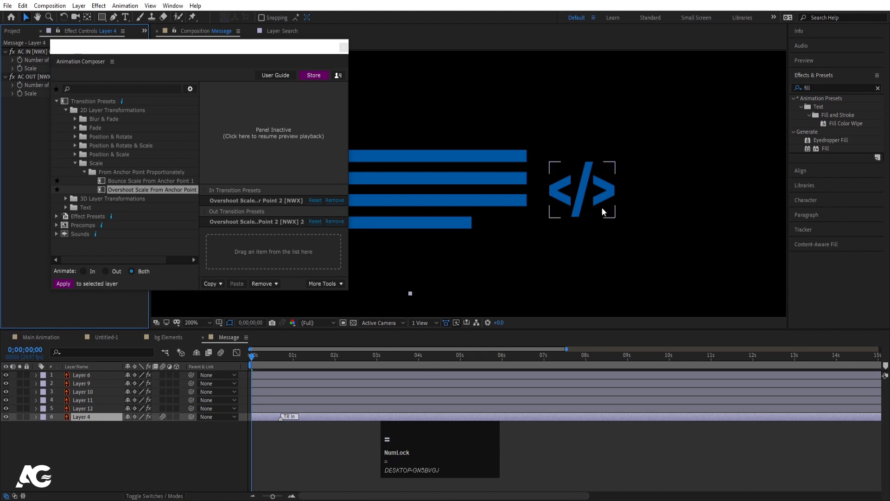
key(space)
drag(447, 205, 586, 193)
key(space)
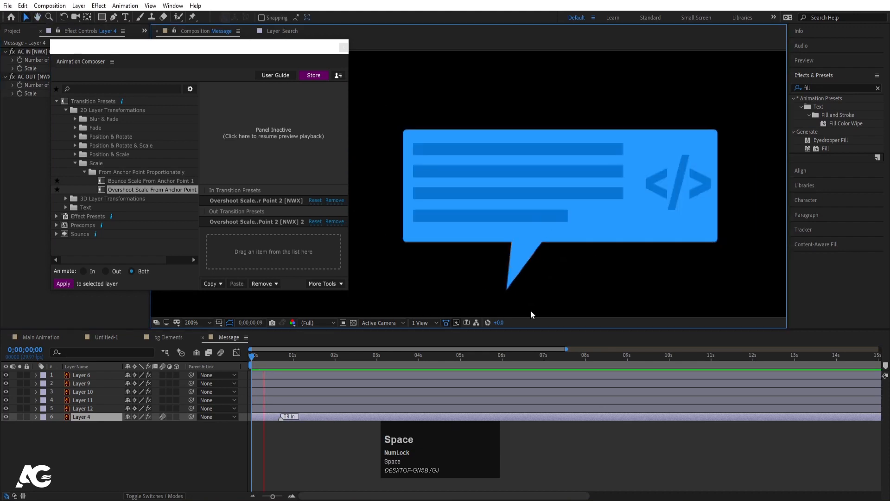
click(231, 364)
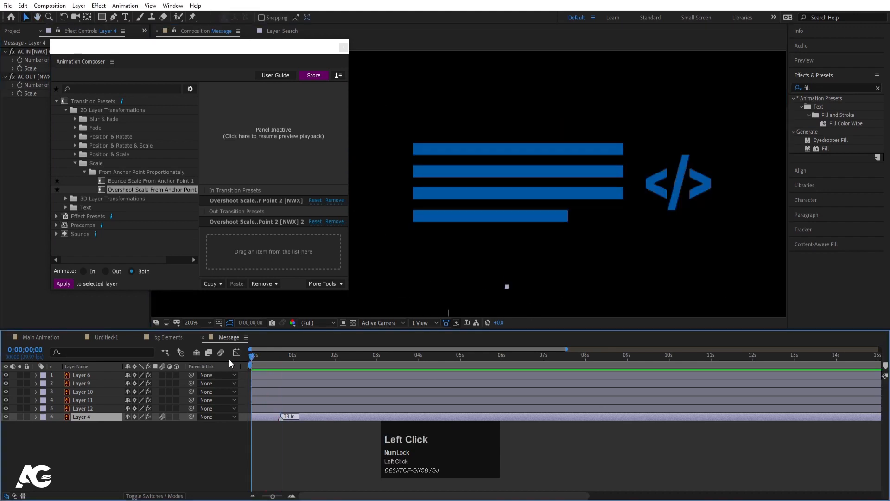
key(=)
key(space)
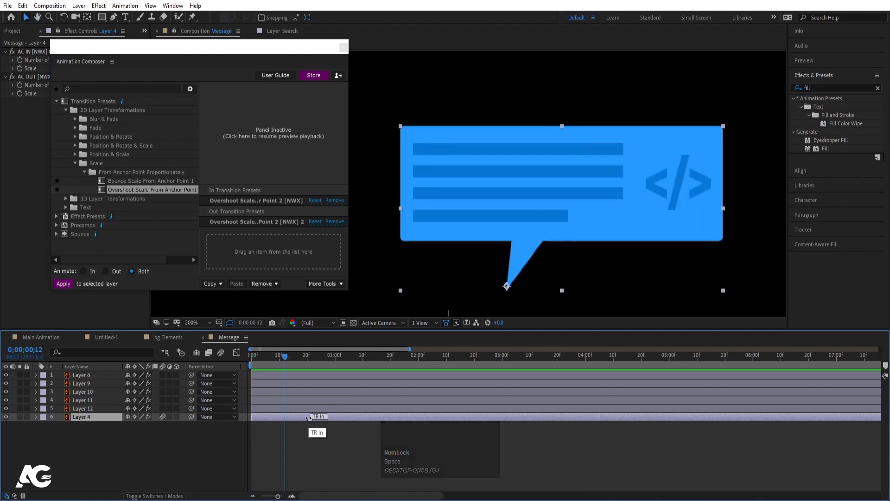
drag(308, 418, 361, 416)
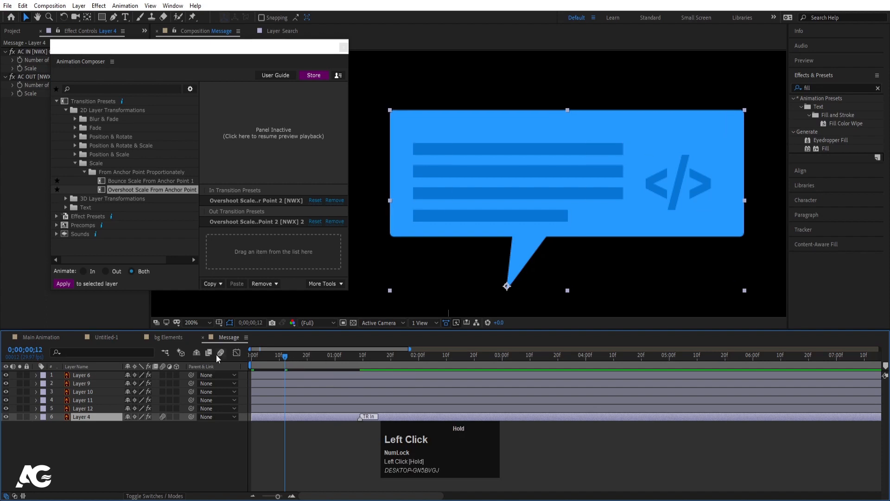
key(space)
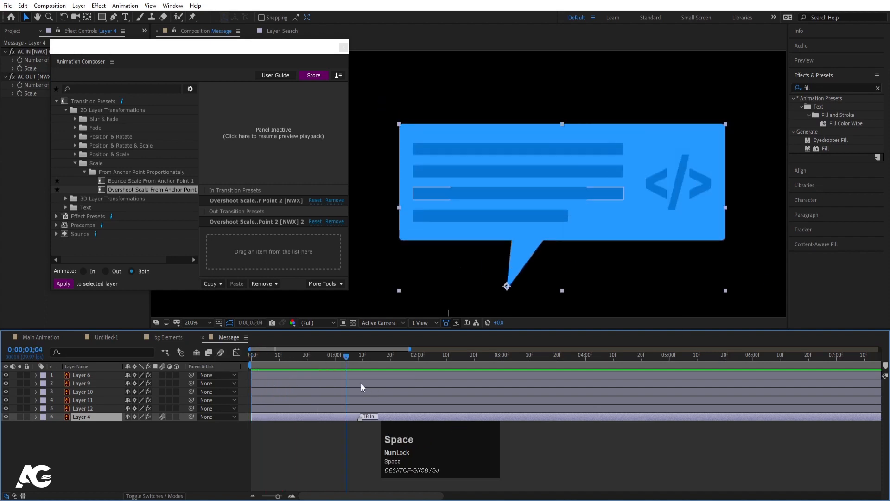
- Apply the Overshoot Scale From Anchor Point 2 preset to the code icon, Layer 6, and move its TR In marker to about 1 second
click(452, 286)
click(656, 195)
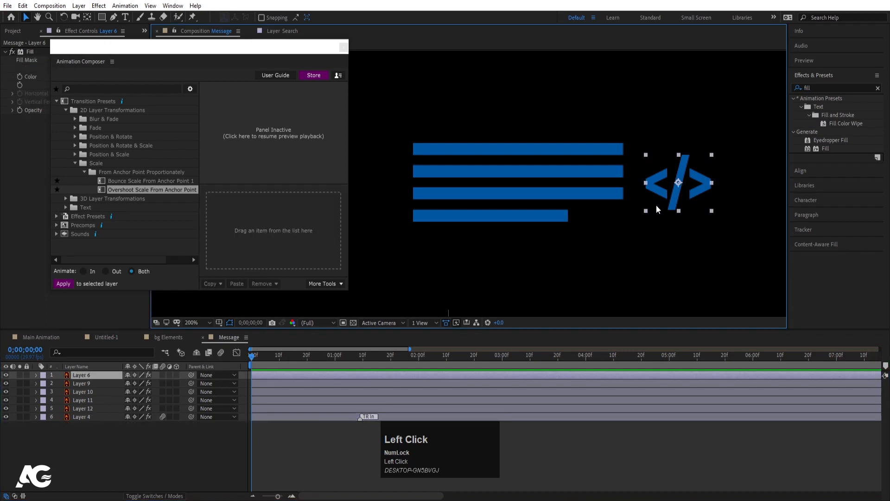
double_click(126, 190)
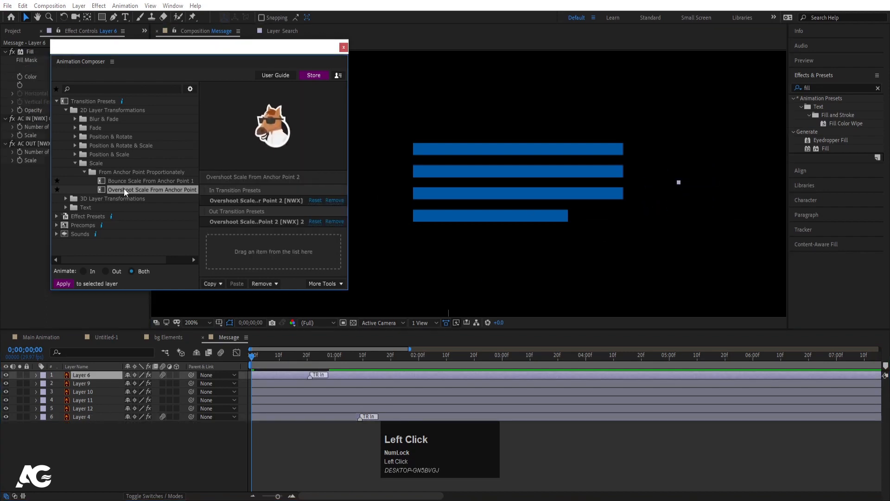
drag(313, 373, 336, 374)
- Shift the code icon, Layer 6, to start at 0;00;00;07 and preview its entrance with the bubble
key(space)
key(space)
key(bracketleft)
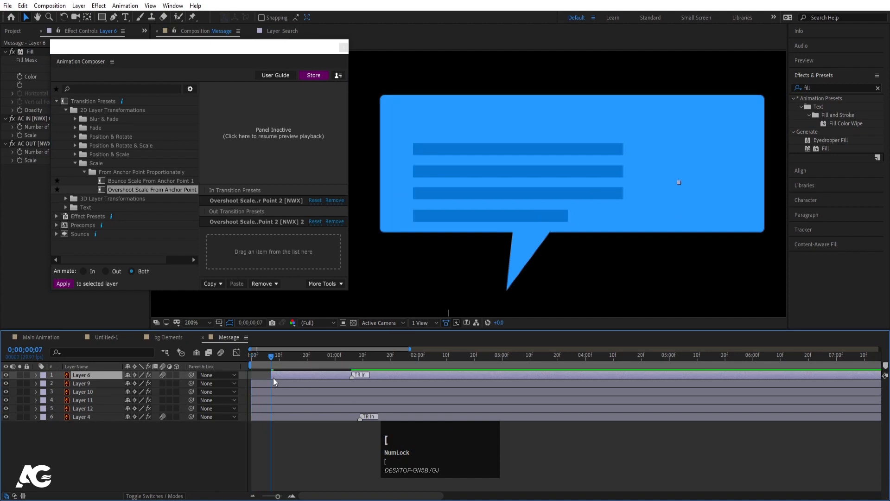
key(space)
drag(298, 366, 125, 365)
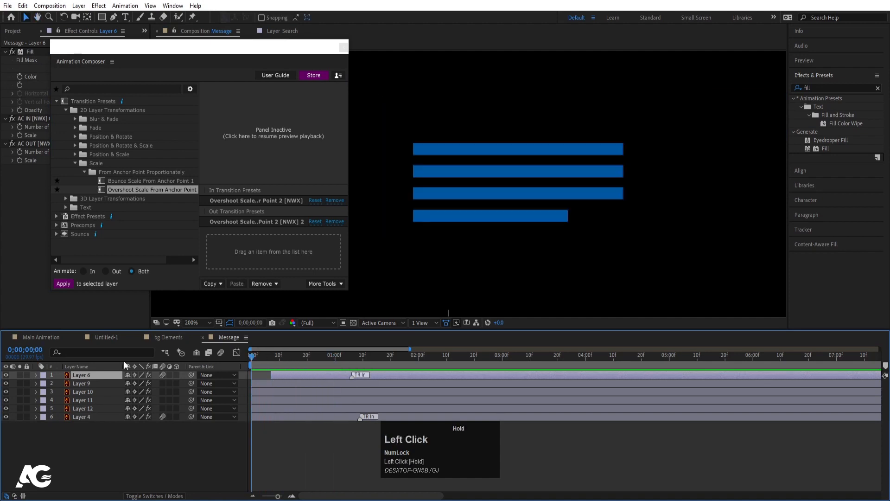
- Move the anchor points of the four text lines, Layers 12, 11, 10 and 9, to their left ends
click(433, 151)
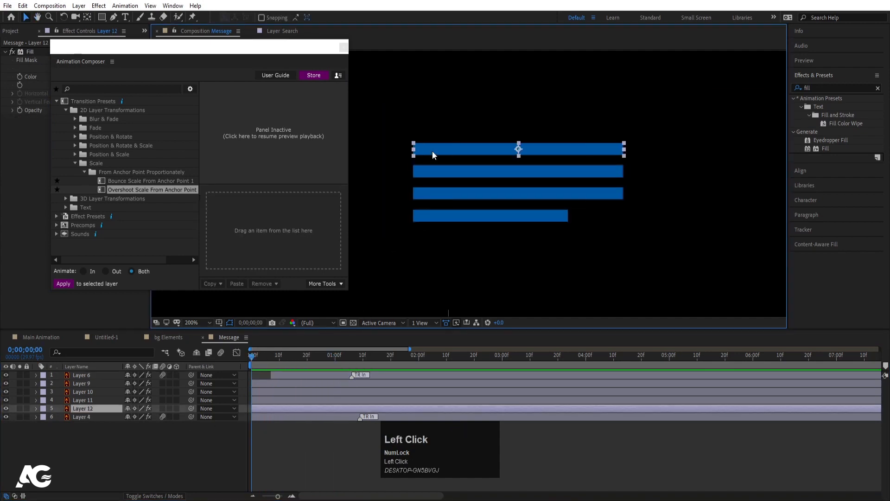
key(y)
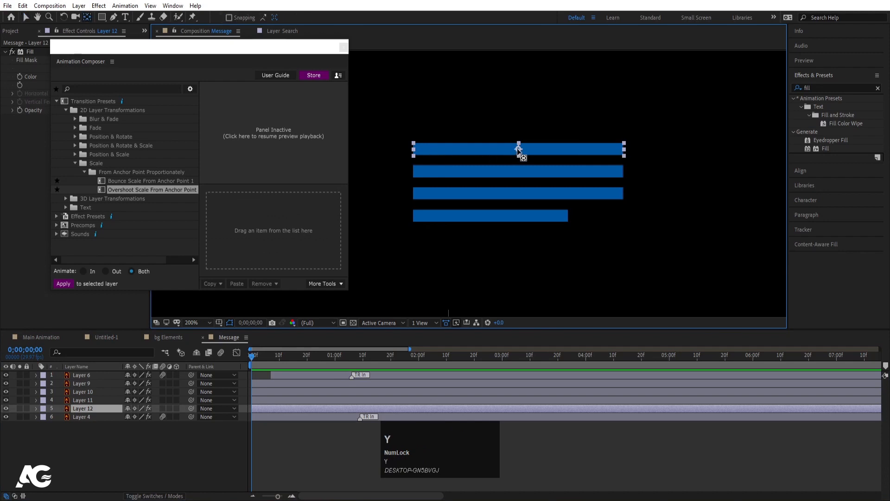
drag(518, 149, 414, 153)
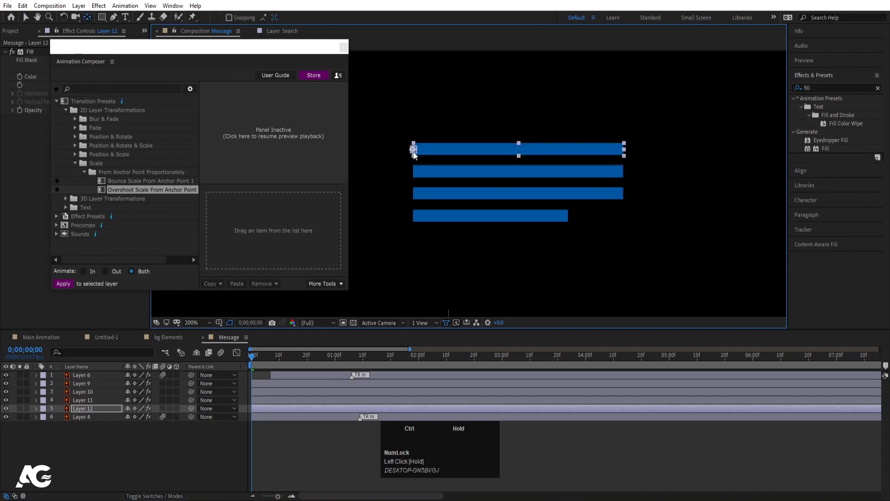
click(427, 174)
drag(518, 171, 414, 171)
click(432, 192)
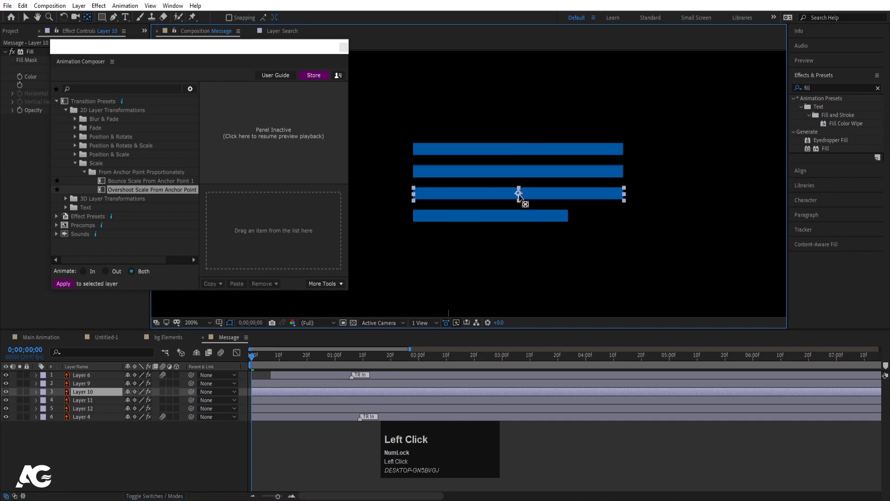
drag(520, 193, 414, 194)
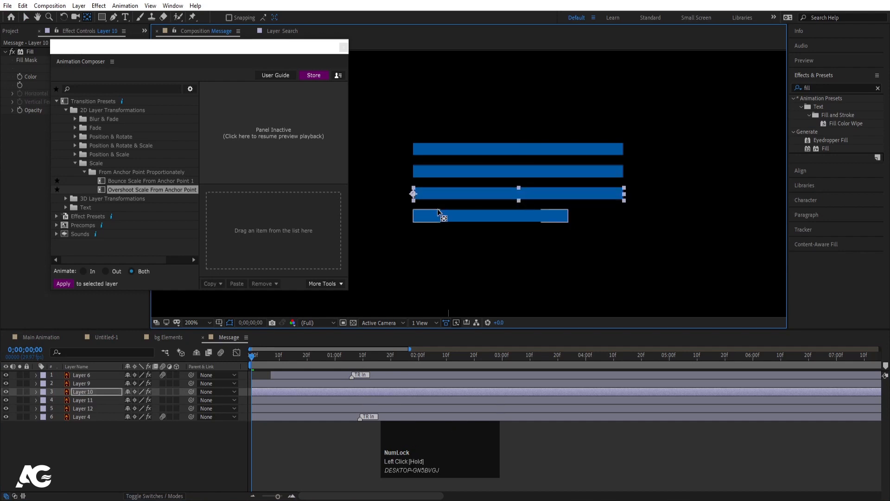
click(438, 213)
drag(492, 217, 412, 218)
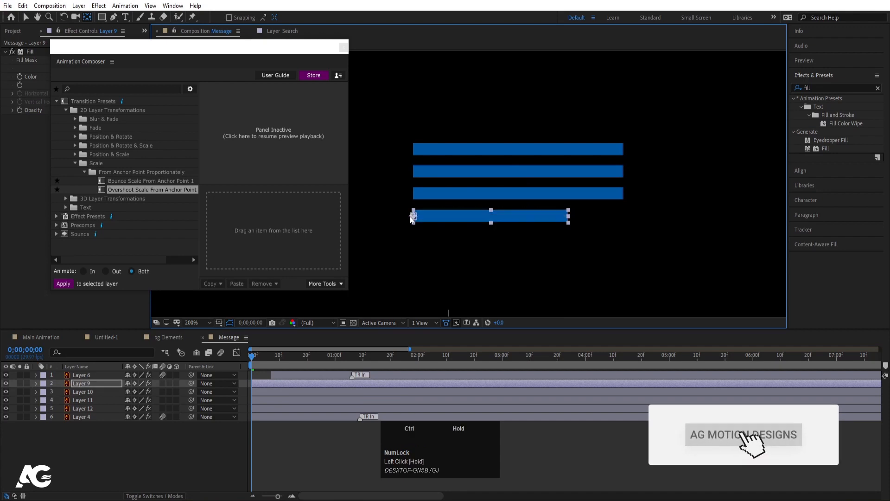
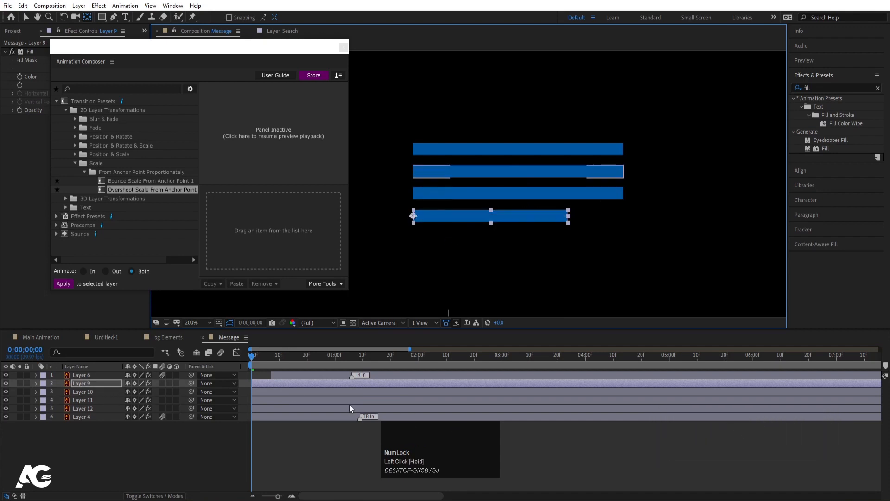
- Keyframe the Scale of the lowest text line, Layer 9, from 0% width at the start to 100% at about 0;00;00;27
click(281, 408)
click(271, 384)
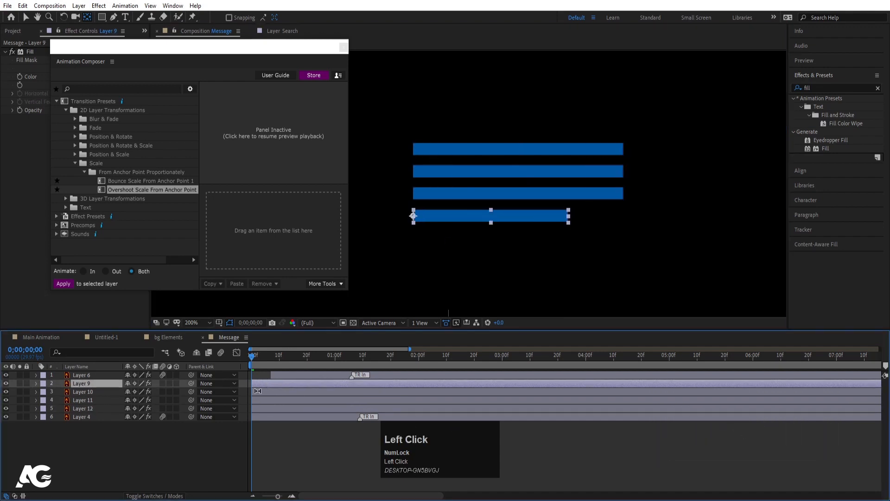
key(s)
click(61, 392)
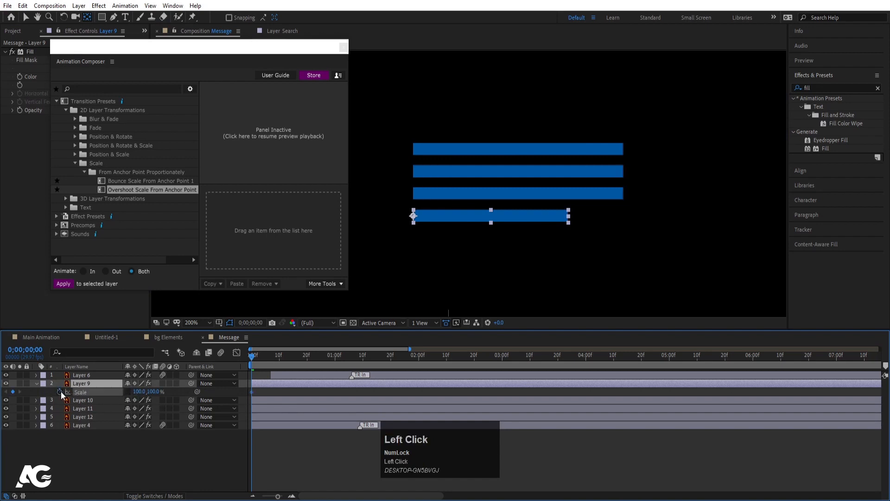
key(space)
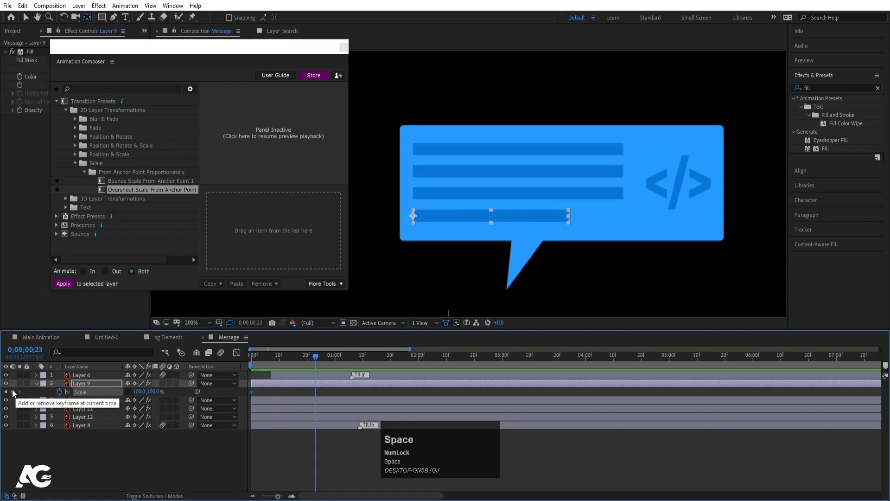
click(12, 392)
key(j)
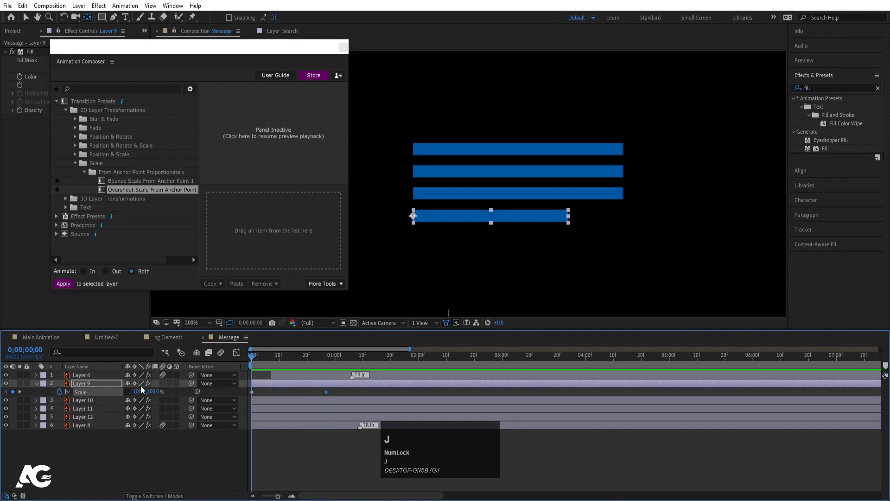
click(141, 391)
text(0)
key(Return)
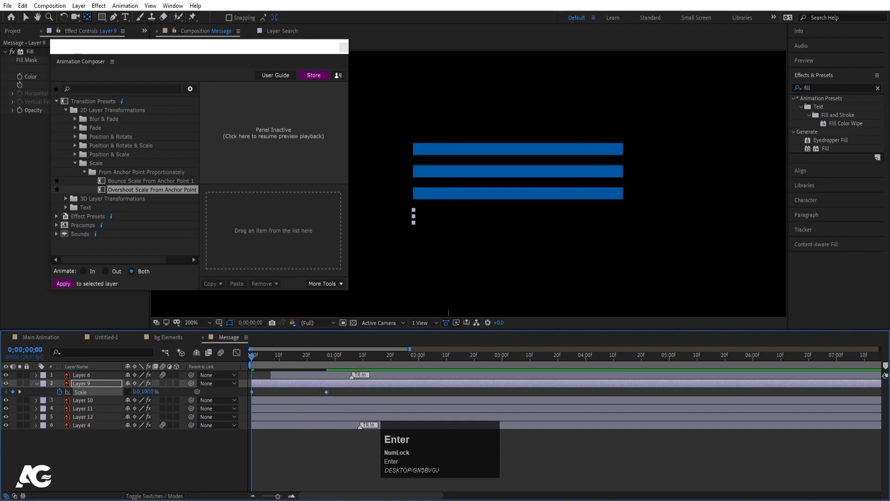
- Apply Easy Ease to both Scale keyframes of Layer 9 and preview the line's growth
click(148, 408)
click(103, 394)
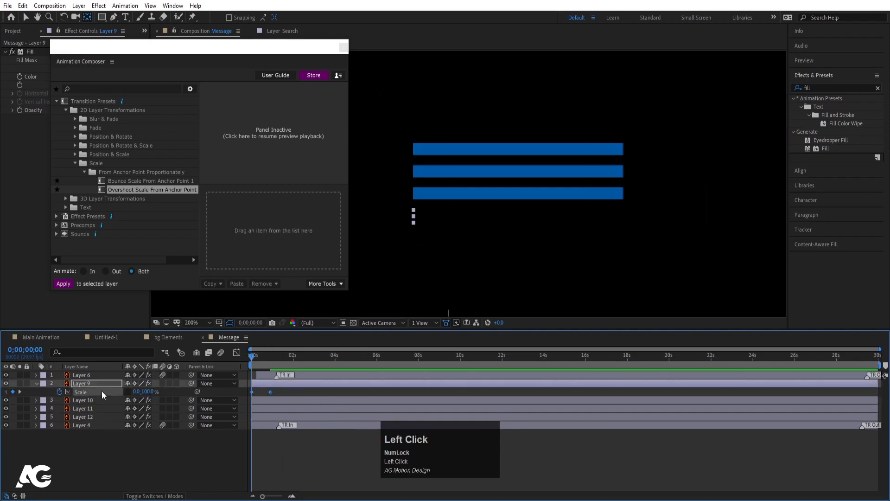
key(F9)
key(equal)
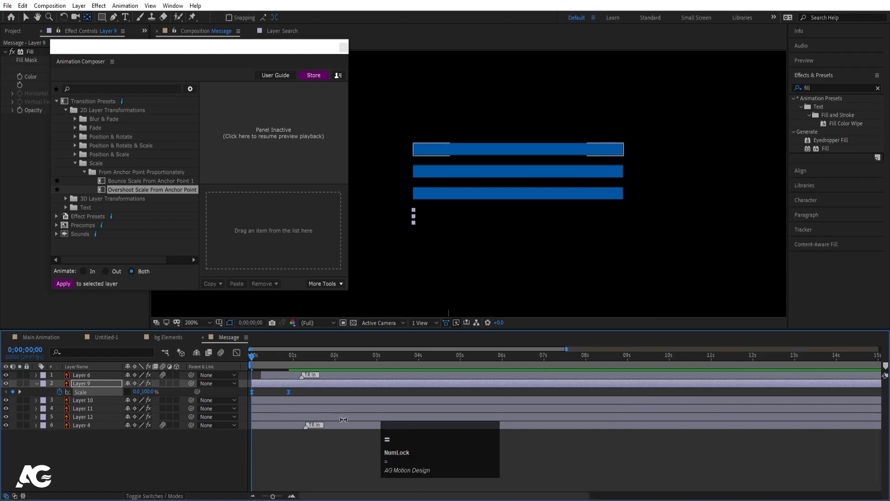
key(space)
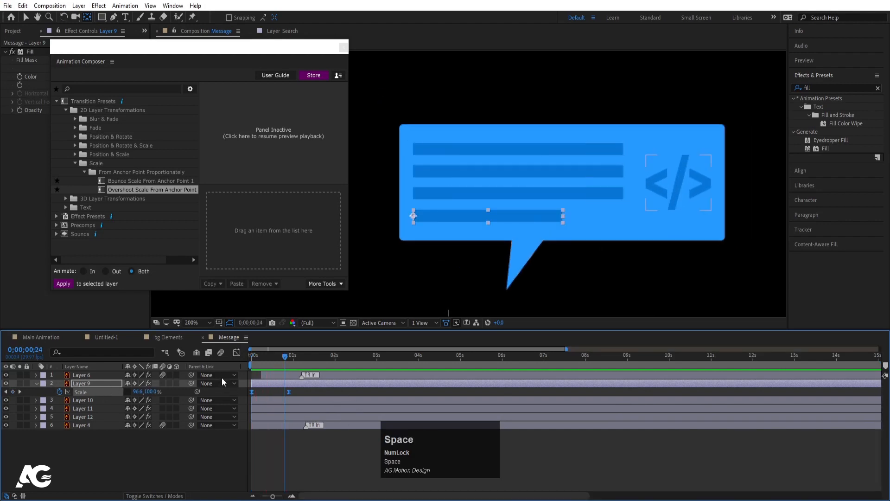
- Reshape Layer 9's Scale speed graph to peak early at about 0;00;00;05 with a long slowdown, and preview it
click(237, 353)
right_click(295, 410)
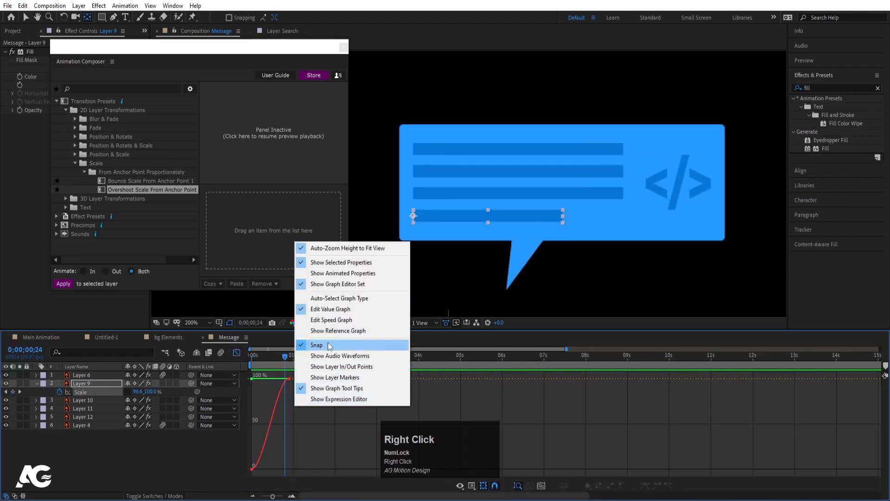
click(324, 320)
key(equal)
key(equal)
drag(285, 356, 228, 375)
drag(448, 370, 245, 478)
drag(376, 469, 326, 470)
key(space)
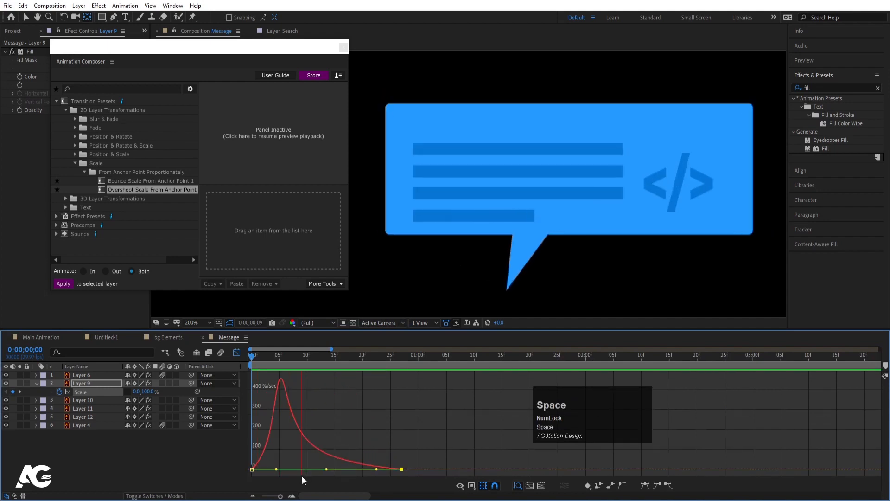
- Copy Layer 9's two Scale keyframes onto text lines Layers 10, 11 and 12 at the start of the timeline
click(273, 370)
drag(272, 369, 106, 388)
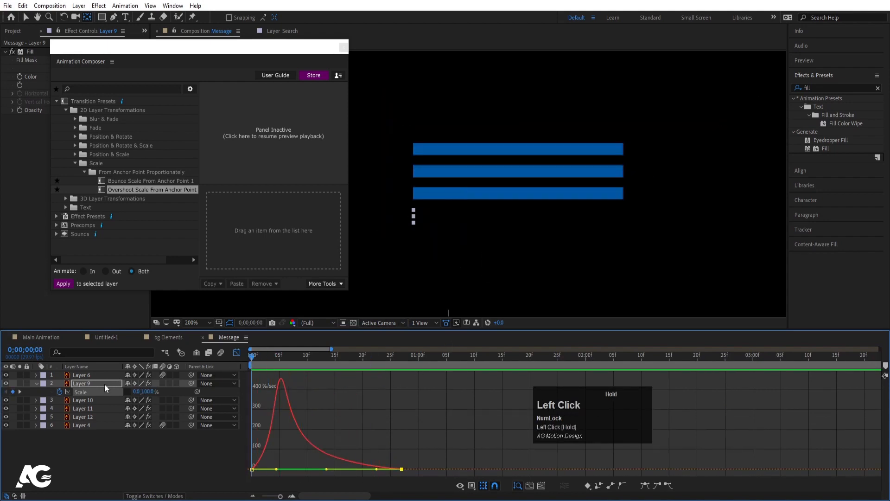
click(234, 353)
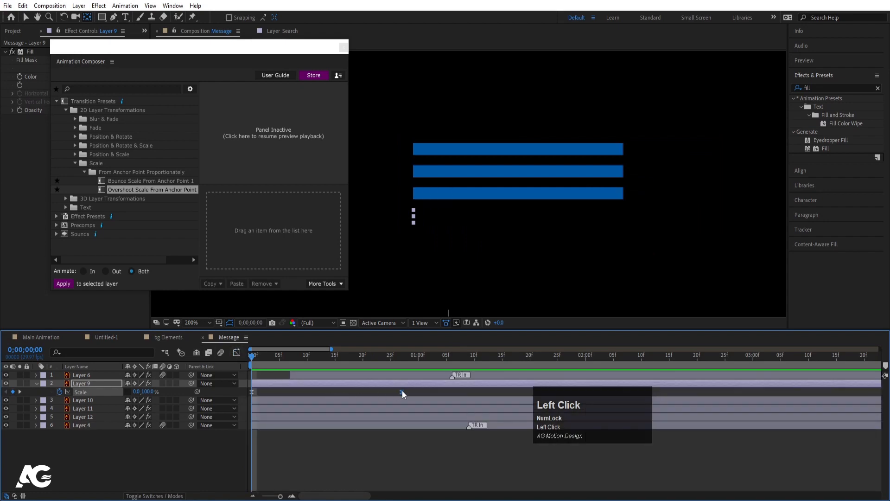
drag(402, 393, 249, 405)
key(ctrl+c)
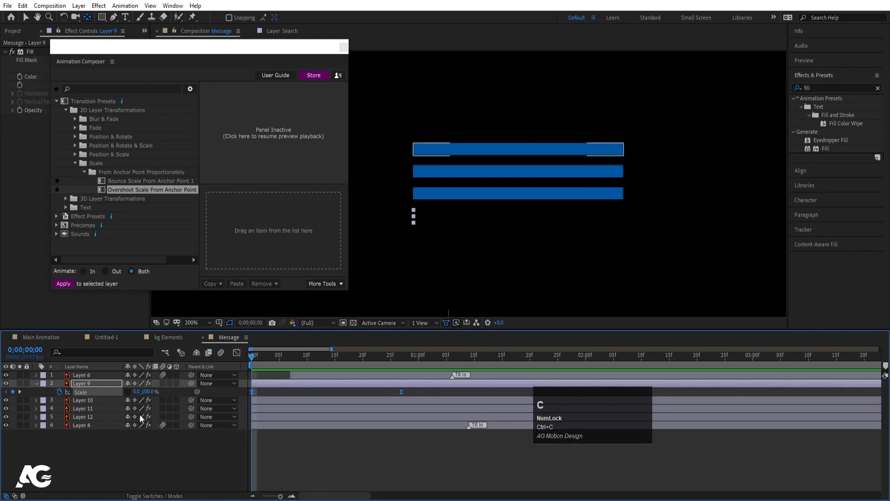
click(105, 417)
shift+click(97, 402)
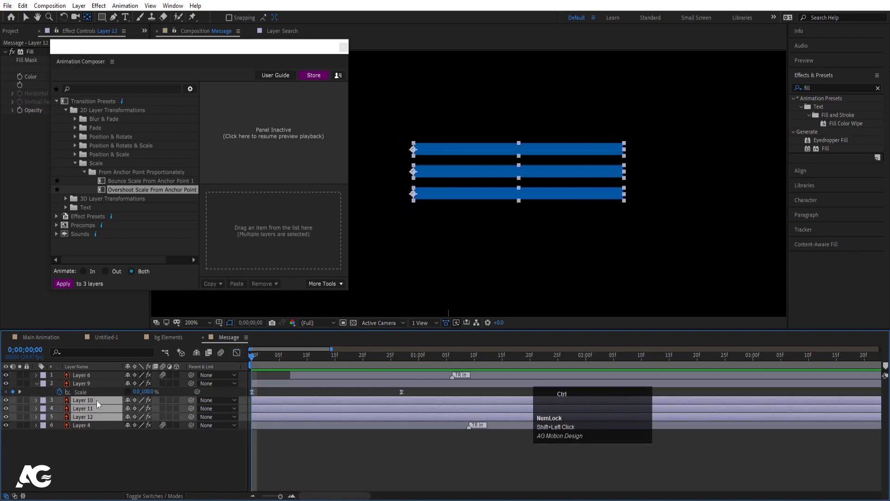
key(ctrl+v)
key(u)
click(297, 477)
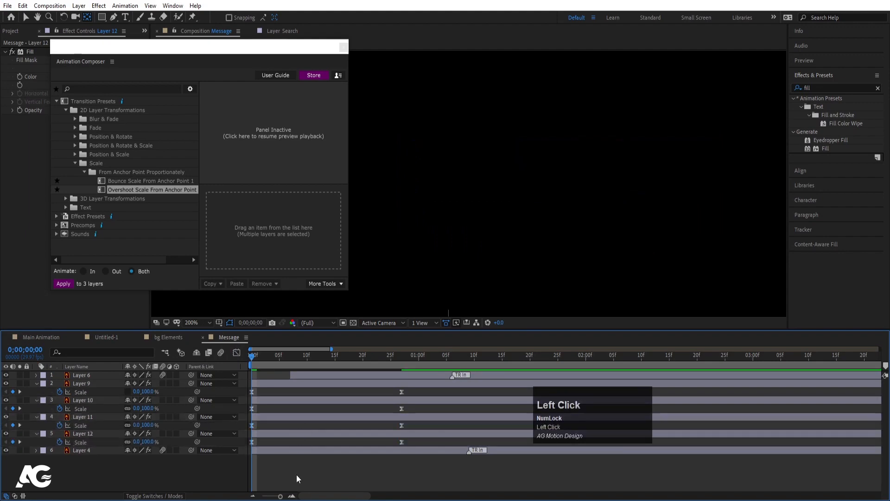
- Shift the four text line layers, Layers 9 to 12, together so they start at 0;00;00;19
click(280, 385)
shift+click(267, 436)
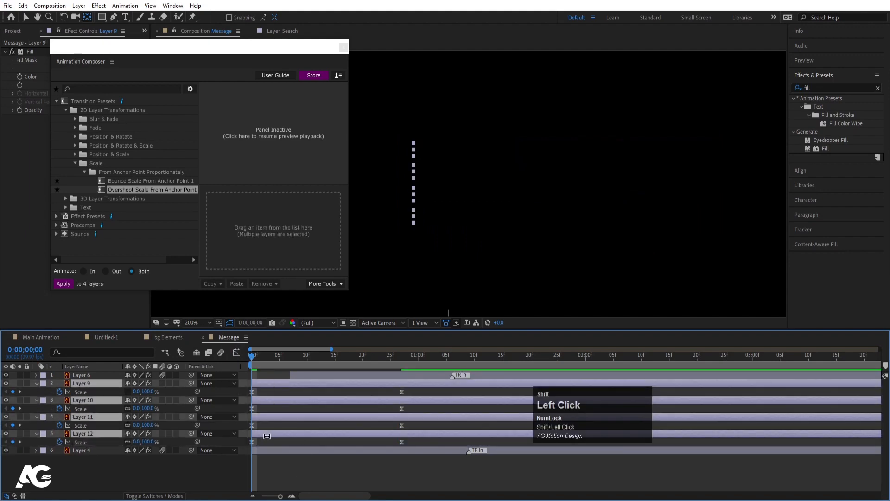
key(minus)
key(v)
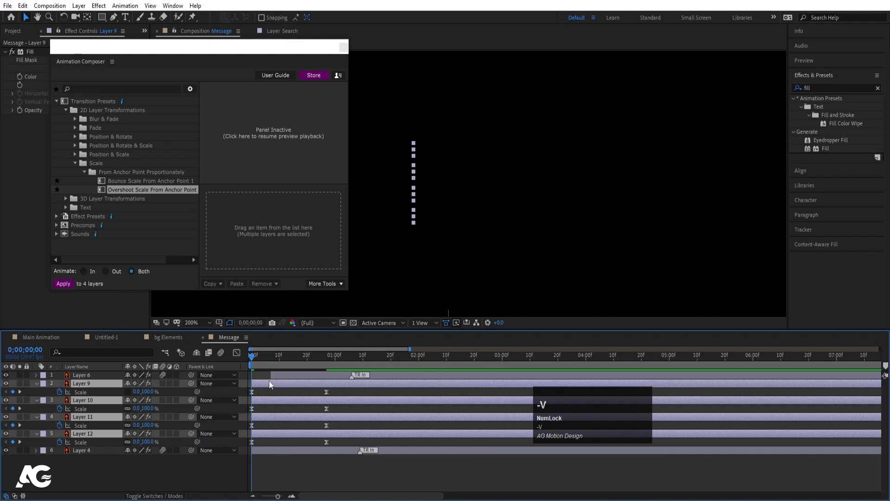
drag(271, 384, 337, 384)
key(space)
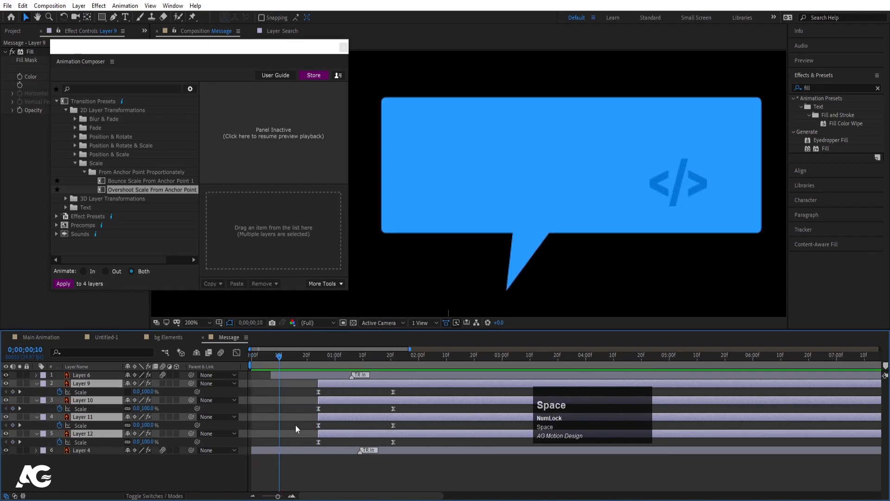
key(space)
key(bracketleft)
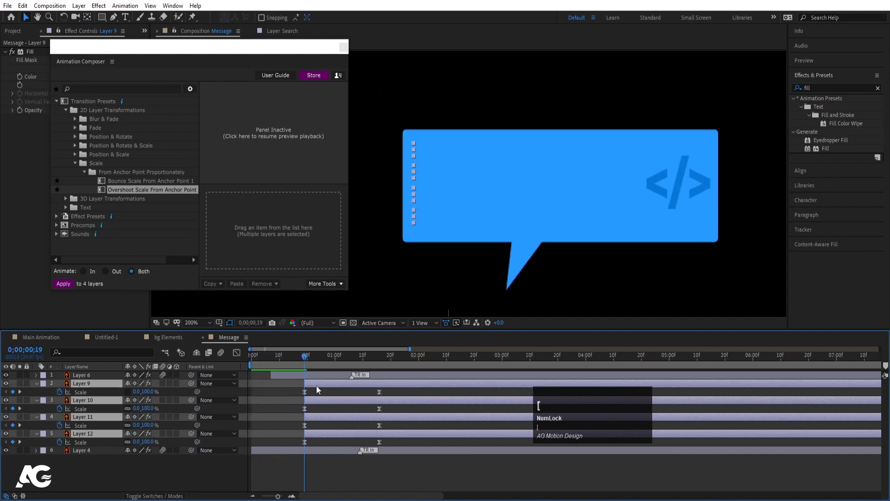
click(281, 392)
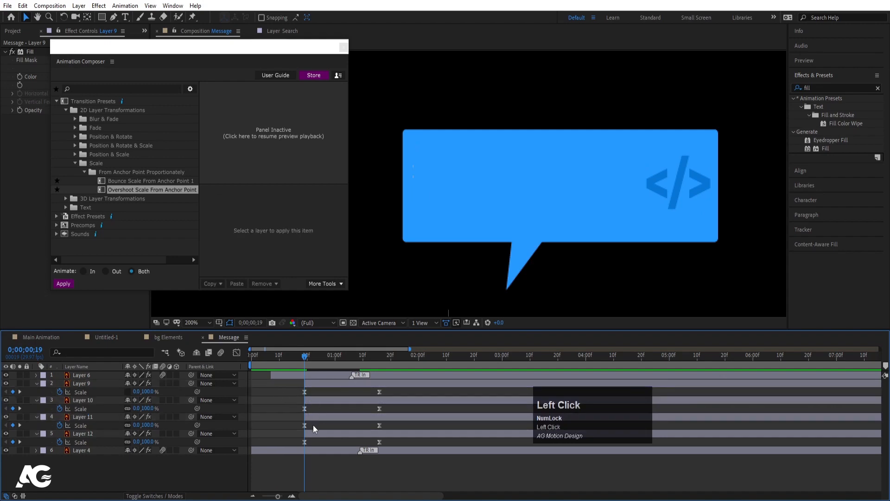
- Stagger the text lines from Layer 12 down to Layer 9, starting Layer 9 at about 0;00;01;10, and preview the animation
drag(313, 416, 383, 391)
key(space)
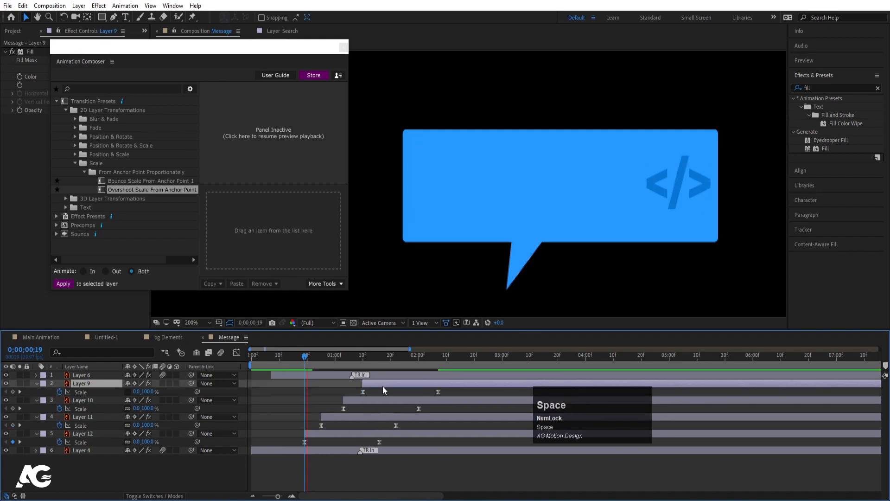
click(138, 364)
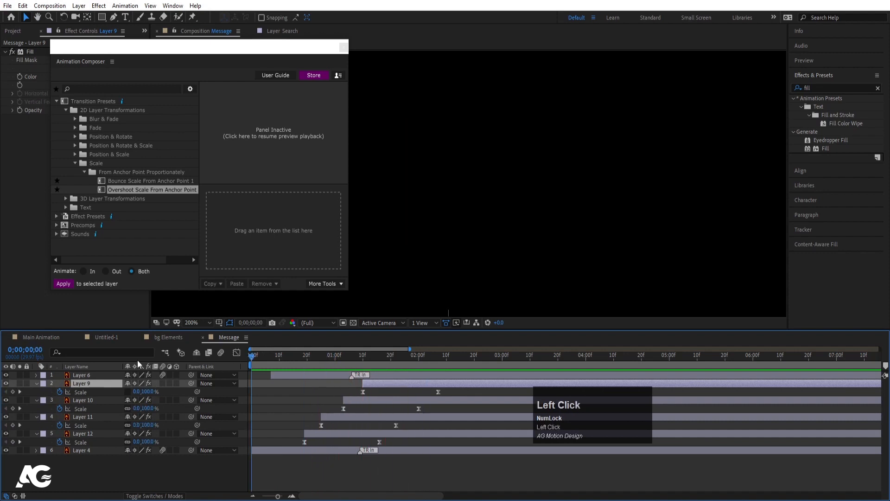
key(space)
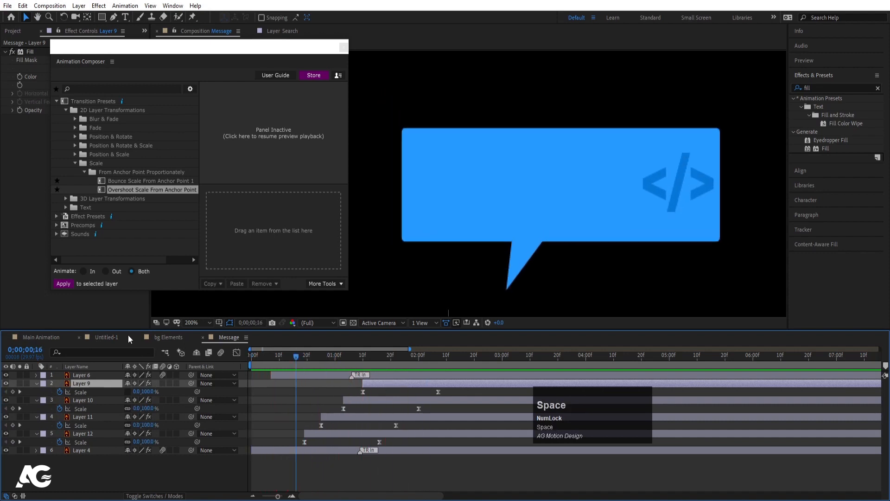
- Close the bg Elements timeline, stop the preview and return to the Untitled-1 composition
click(140, 339)
key(space)
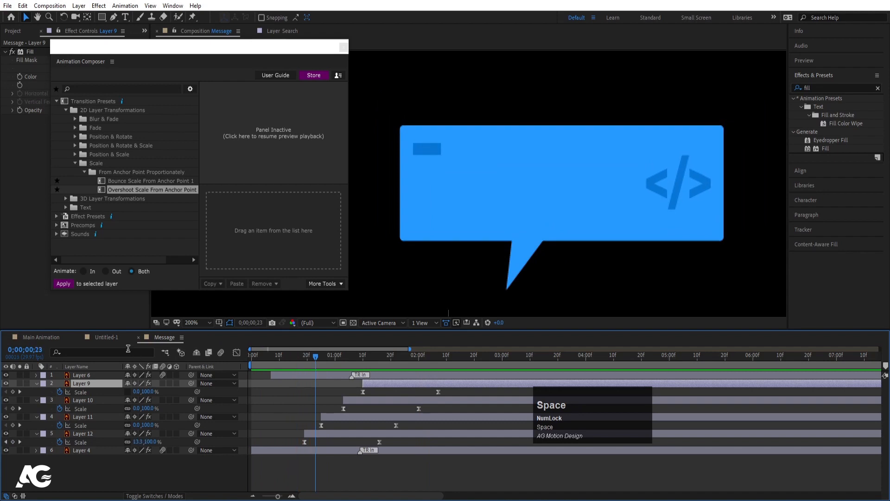
click(119, 342)
- Apply the Overshoot Scale From Anchor Point 2 preset, both in and out, to the Search magnifier layer and preview it
click(86, 383)
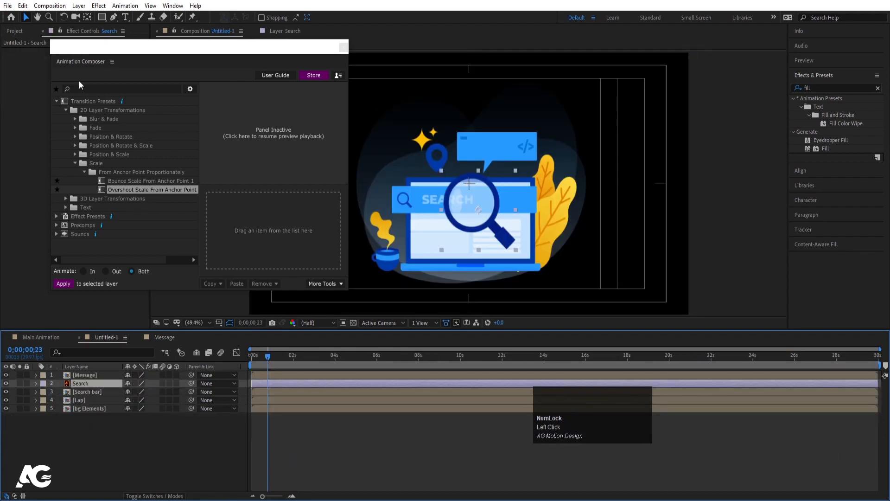
click(83, 102)
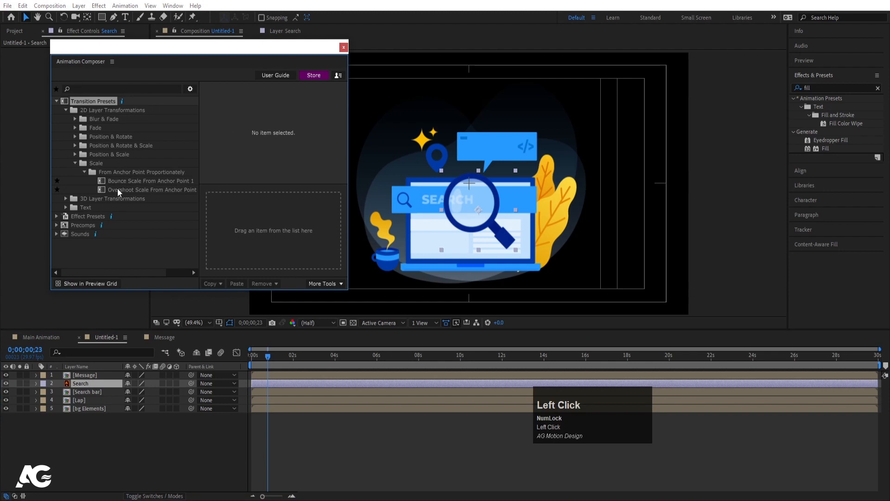
click(157, 190)
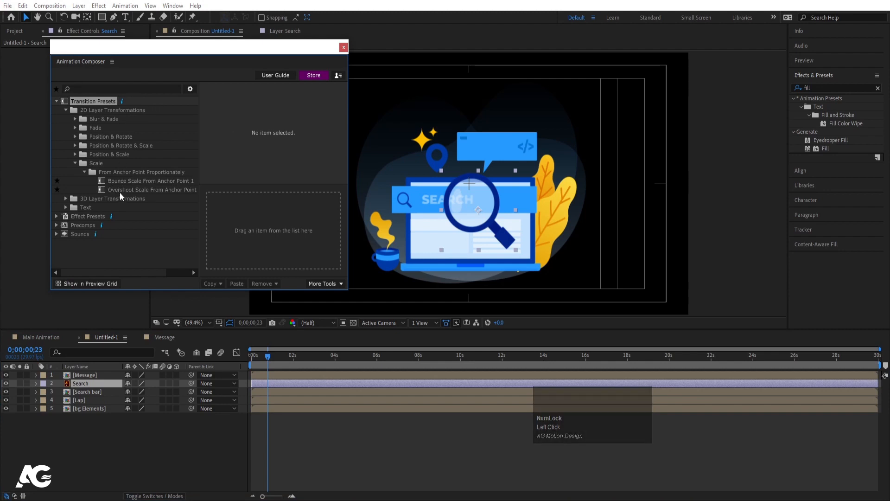
double_click(162, 190)
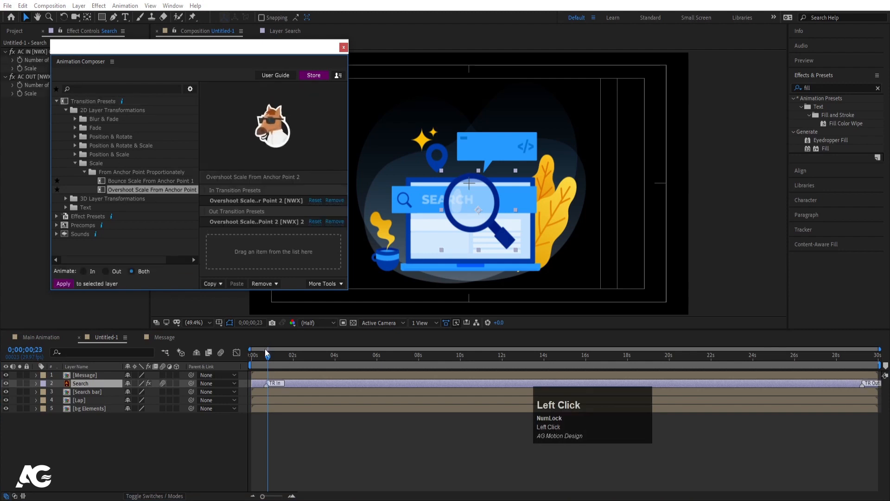
key(space)
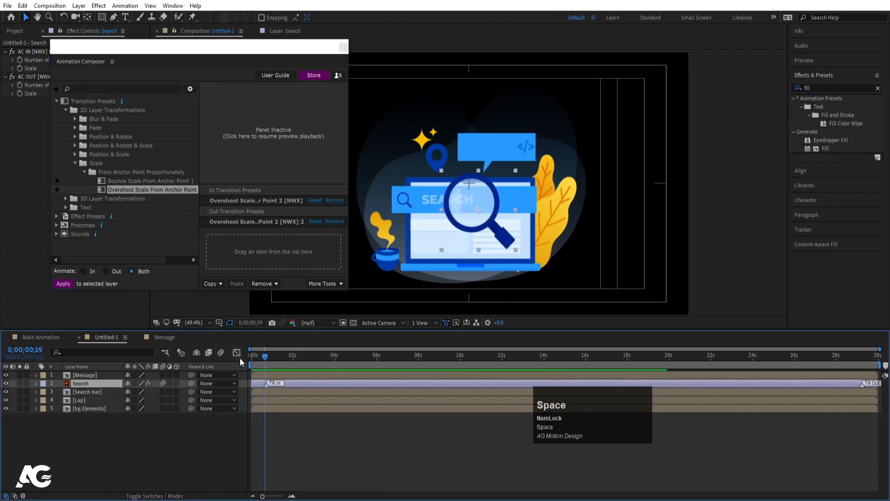
key(equal)
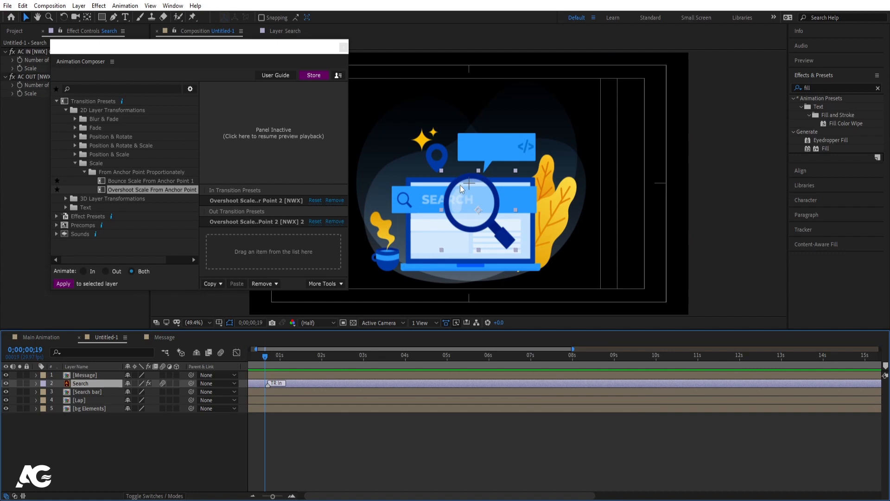
drag(265, 358, 238, 364)
key(space)
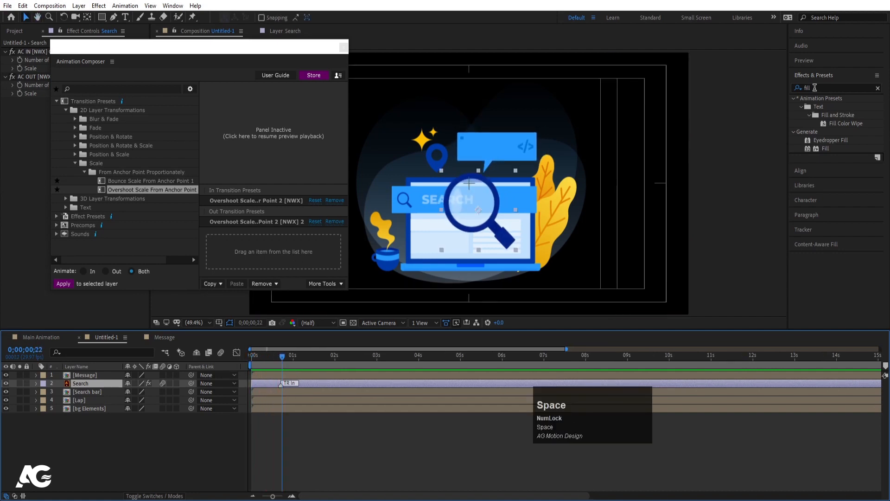
- Find the Wiggle - position preset, apply it to the Search layer and preview the magnifier's movement
click(815, 87)
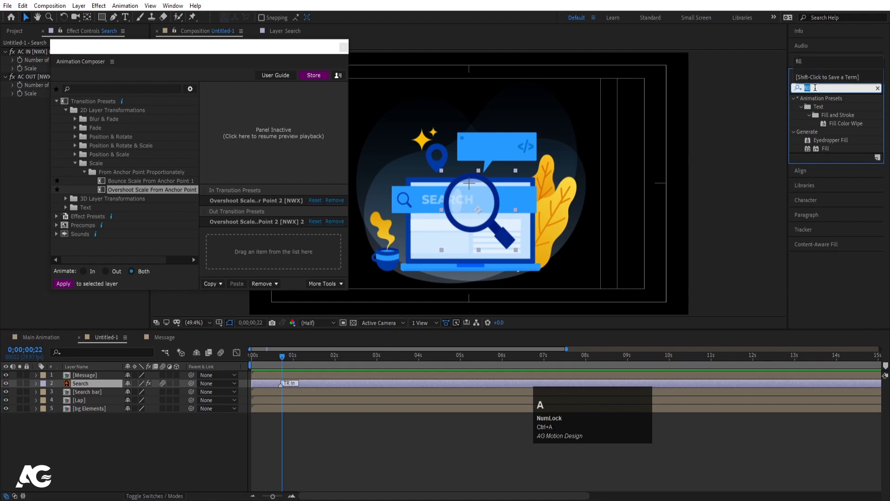
text(wig)
double_click(834, 123)
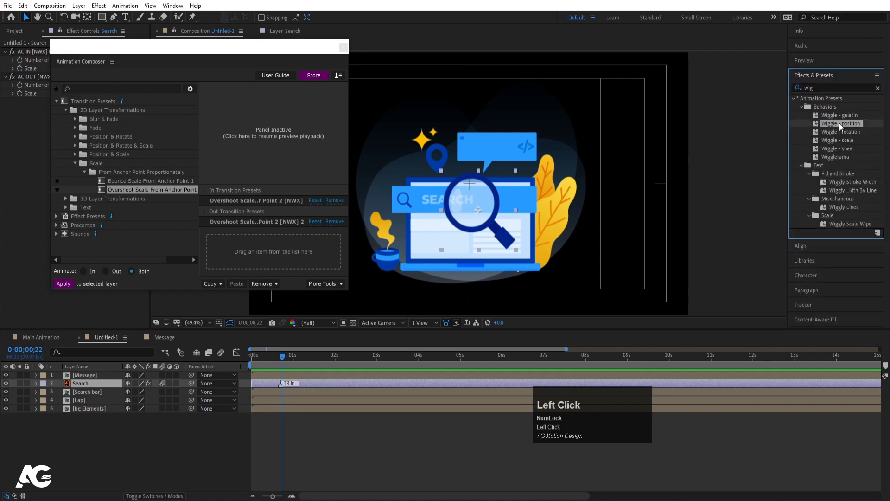
key(space)
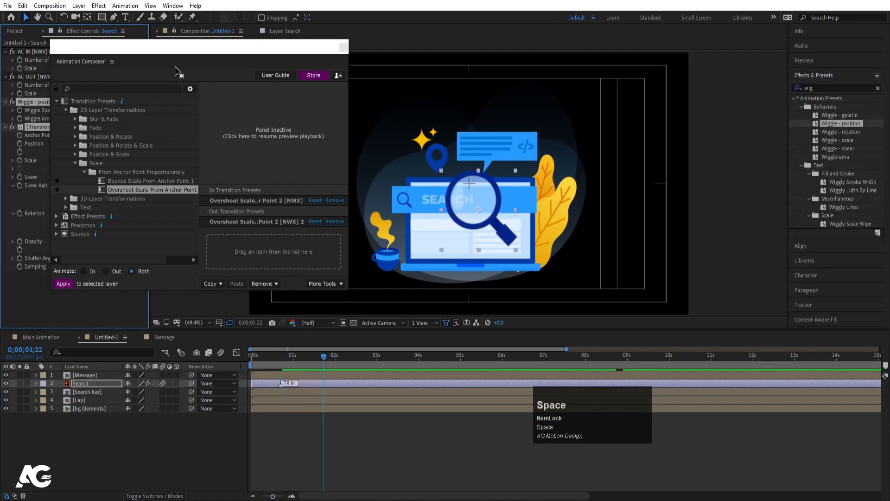
- Raise the Search layer's Wiggle Amount to about 117 pixels and preview the movement from the start
drag(185, 47, 347, 49)
click(112, 121)
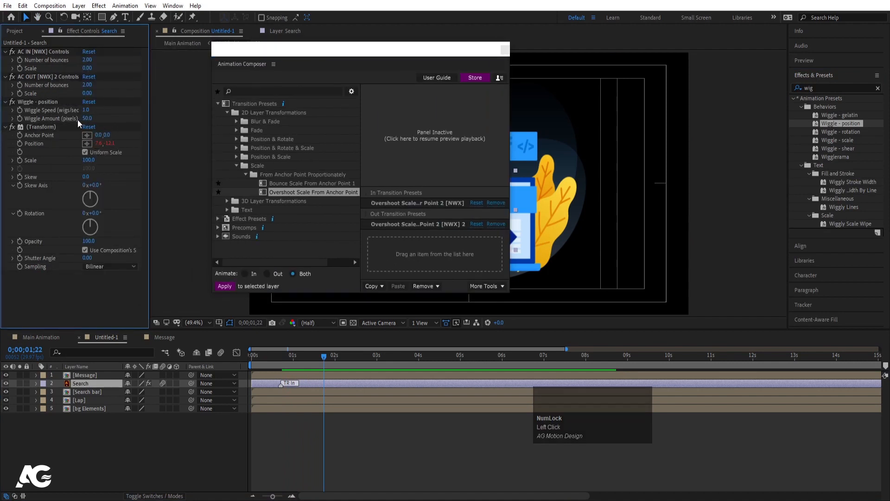
drag(87, 118, 119, 120)
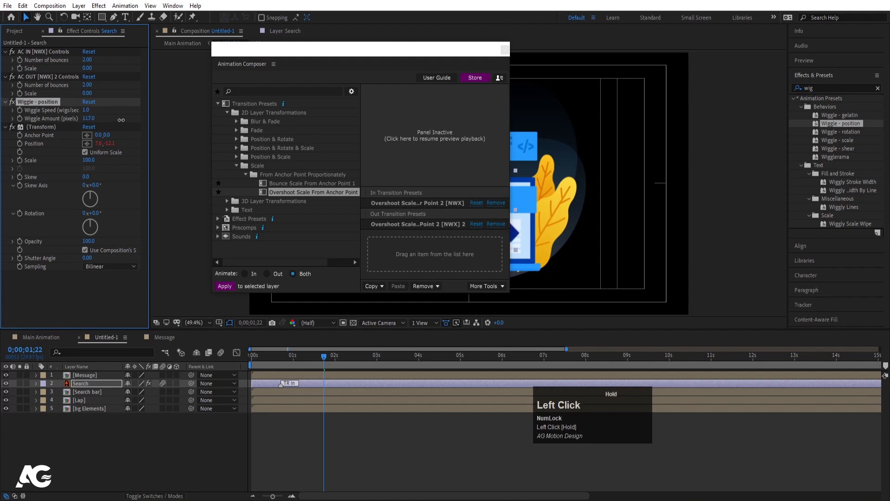
drag(299, 49, 140, 24)
key(space)
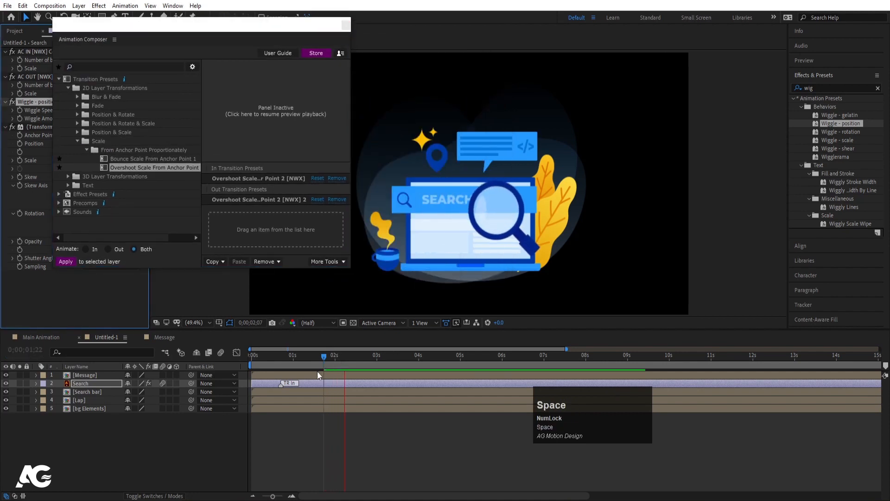
drag(311, 357, 246, 363)
key(space)
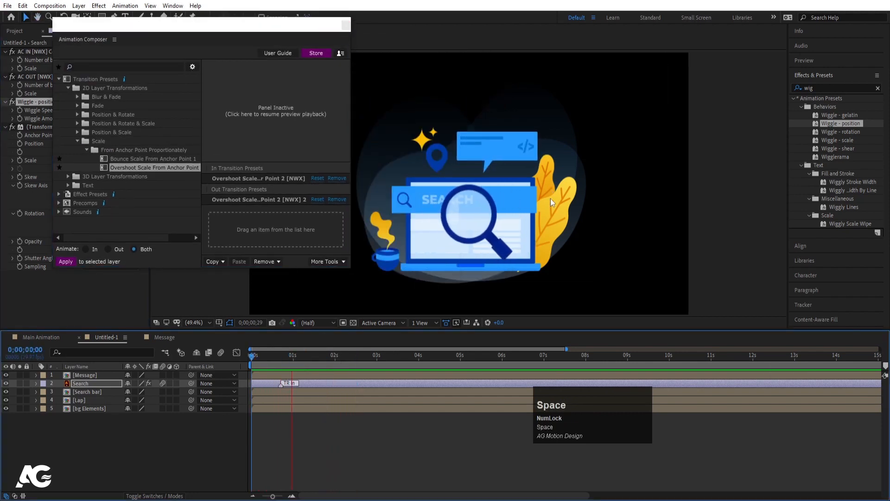
- Open the Search bar pre-composition at the first frame and apply a Fill effect to the square behind the magnifier icon, Layer 17
drag(327, 357, 232, 366)
double_click(99, 392)
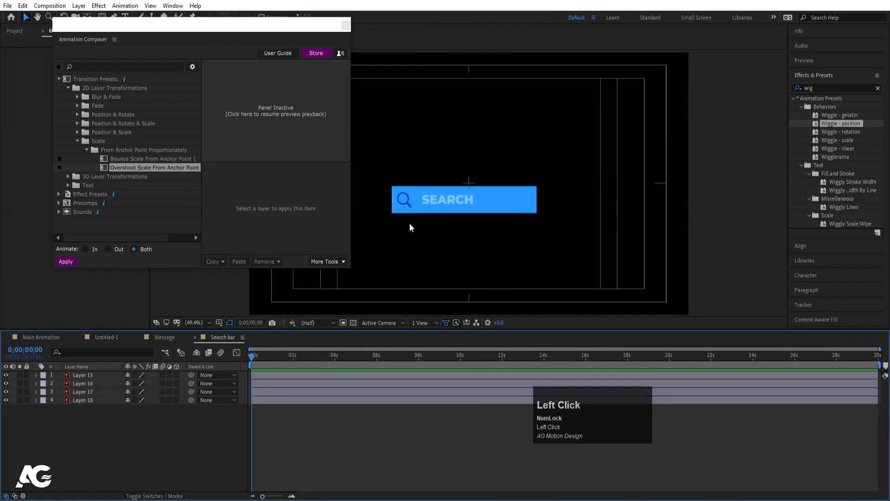
scroll(414, 203, up, 2)
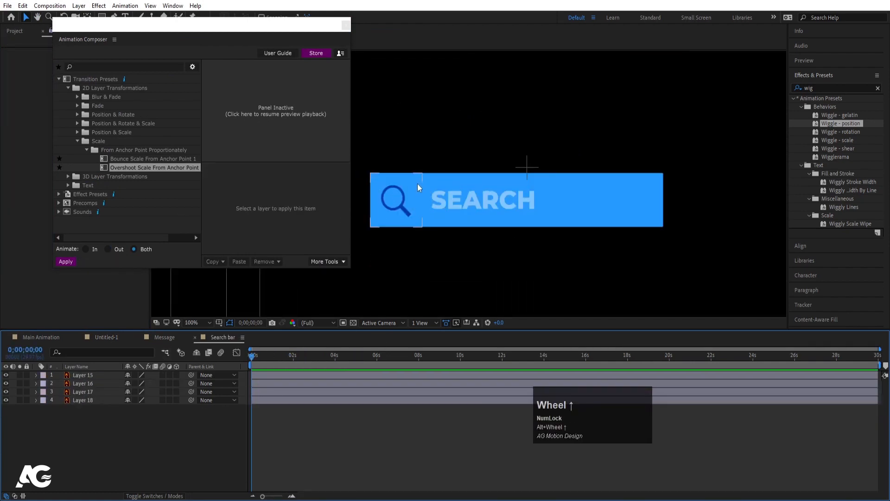
click(422, 181)
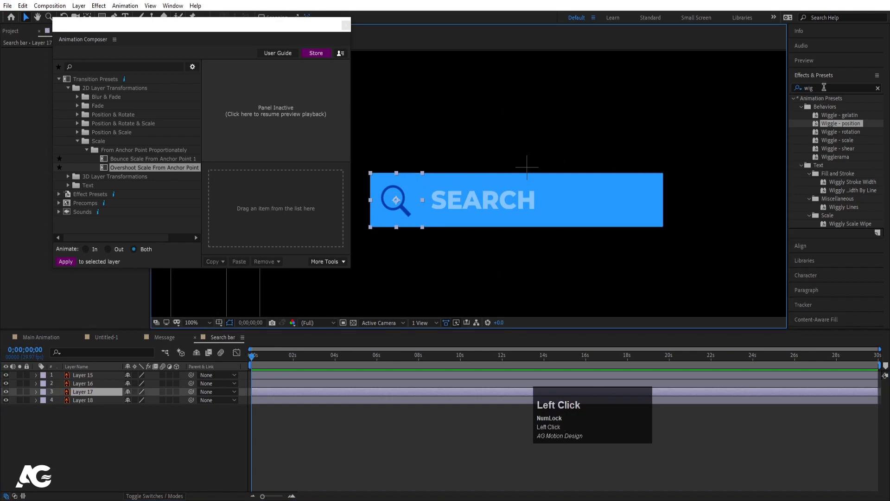
click(824, 87)
text(fill)
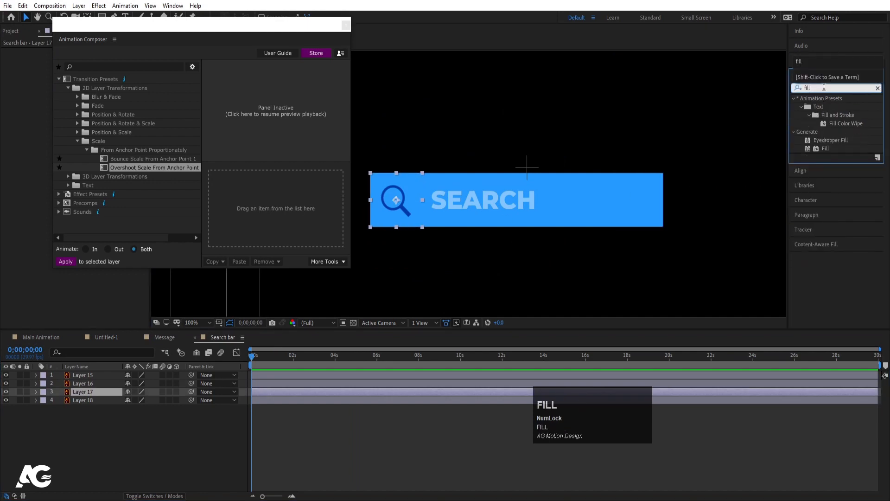
double_click(825, 148)
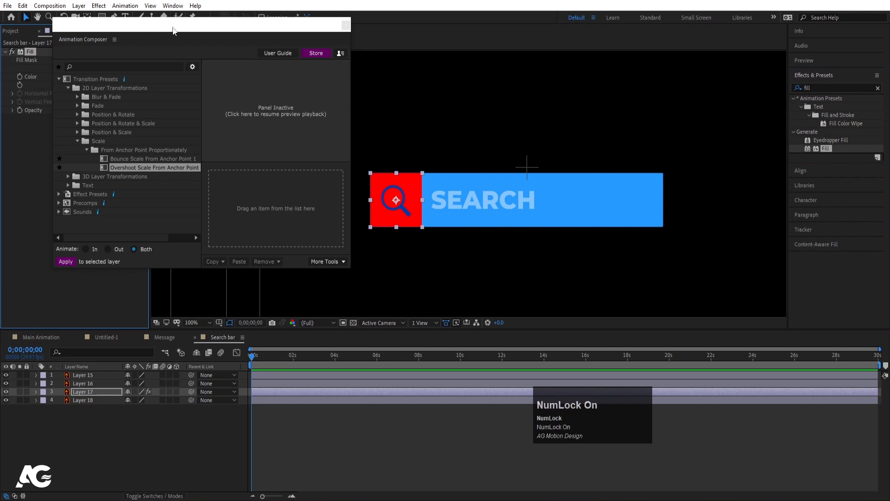
- Sample the search bar's blue for Layer 17's Fill colour and darken it to a deeper blue
drag(173, 30, 148, 98)
click(99, 76)
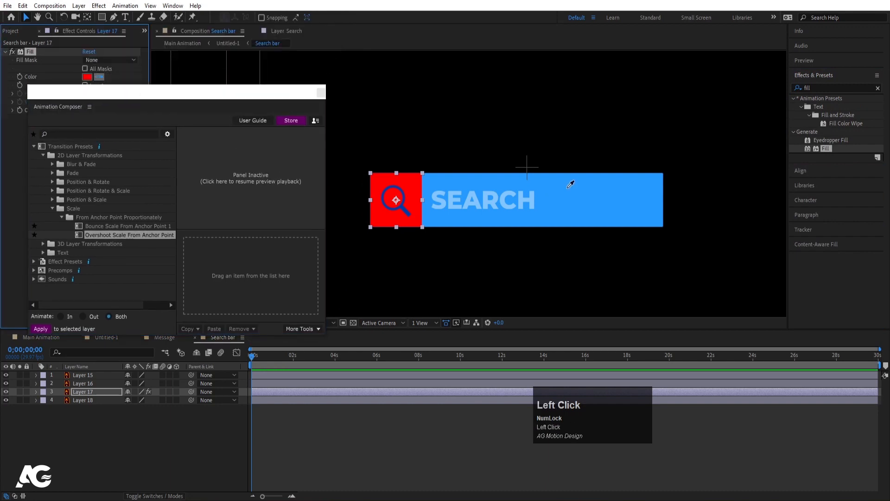
click(570, 184)
click(87, 76)
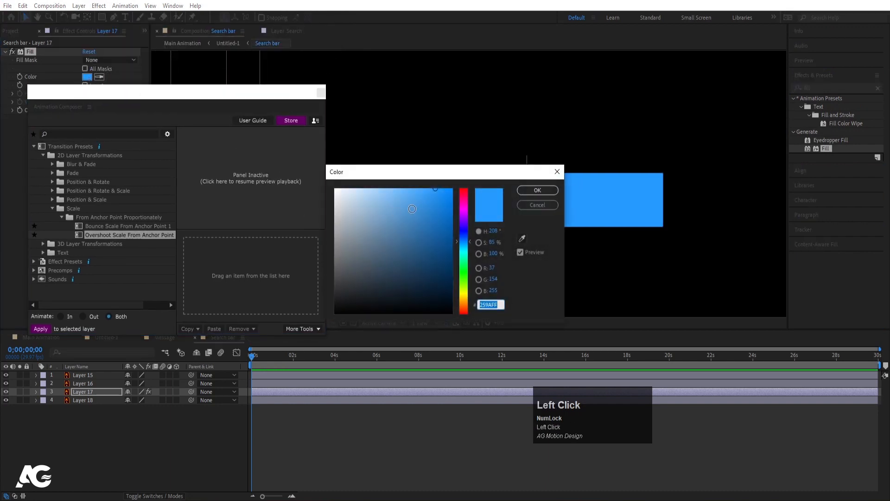
click(537, 190)
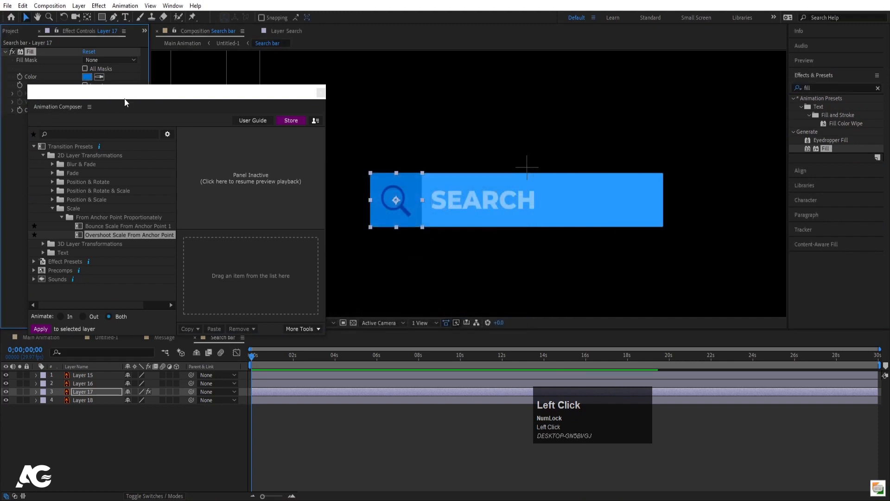
drag(125, 102, 79, 35)
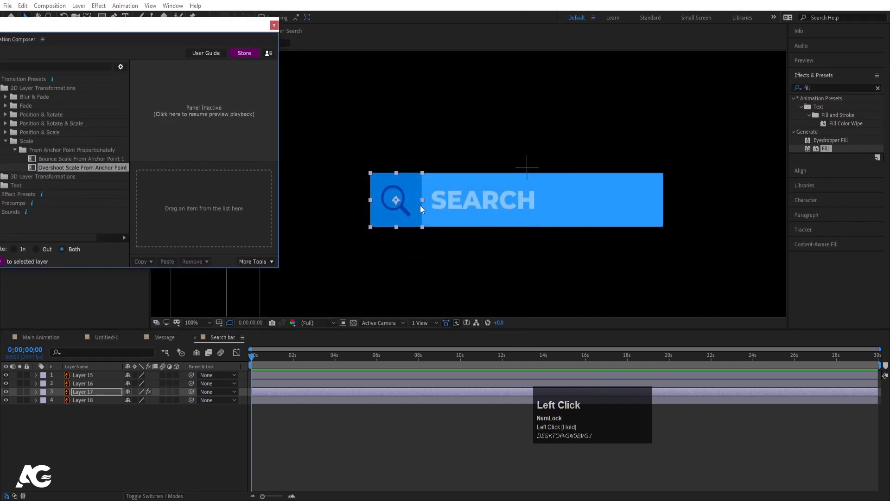
- Move the anchor points of Layer 17 and the search bar background, Layer 18, to the middle of their left edges
key(y)
drag(396, 200, 375, 199)
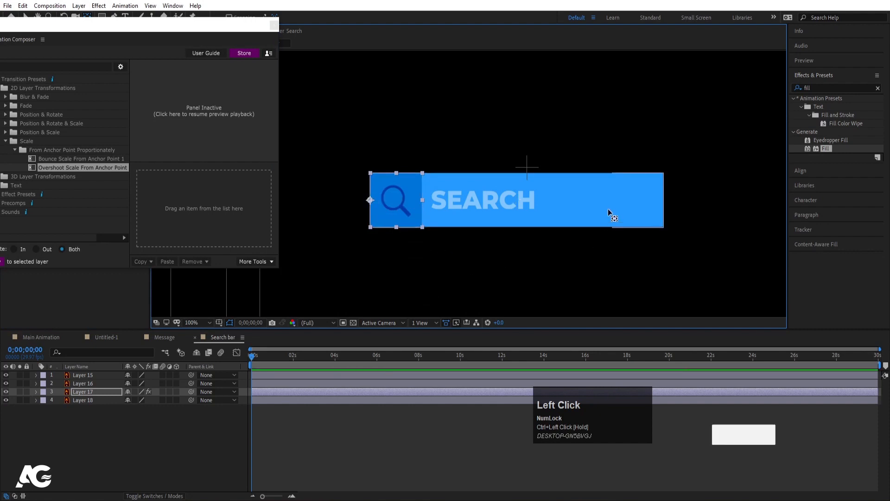
click(524, 201)
drag(515, 199, 376, 201)
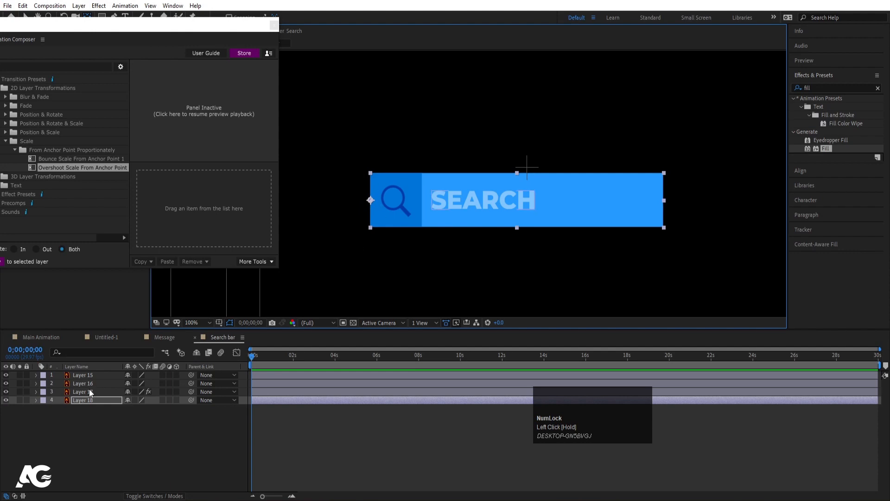
click(89, 416)
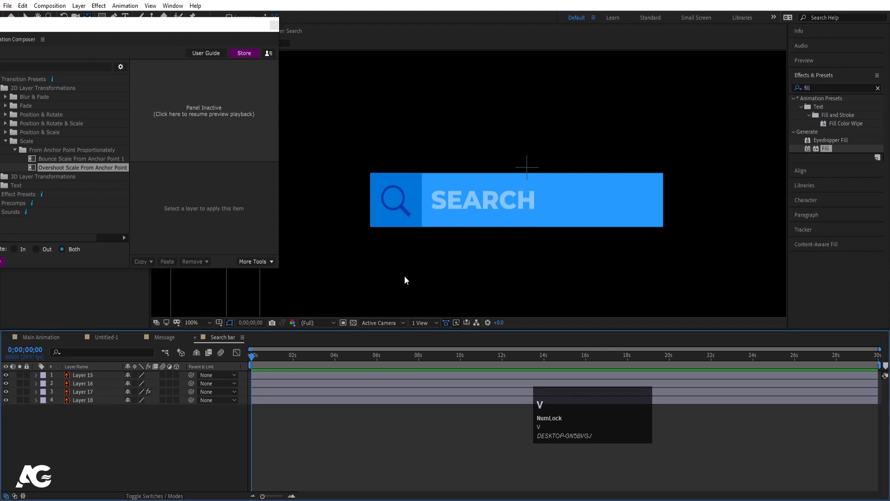
- Show the Scale property of Layer 17 and unlink its width and height proportions
click(377, 177)
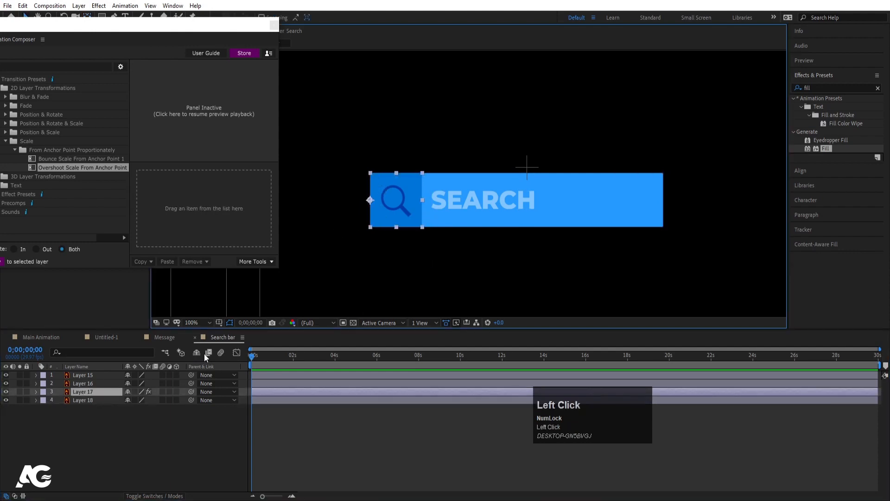
key(s)
click(128, 399)
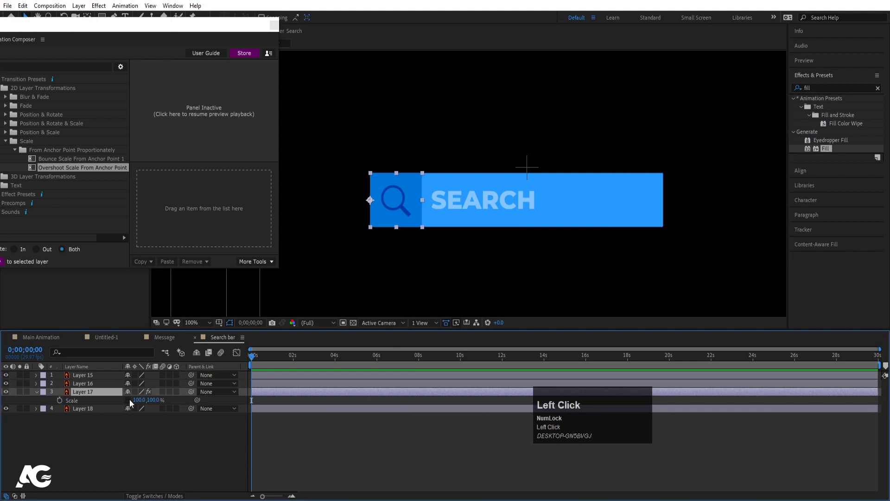
- Copy both Scale keyframes of Layer 9 in the Message composition, paste them onto Layer 17 at the Search bar's first frame, and preview
click(159, 338)
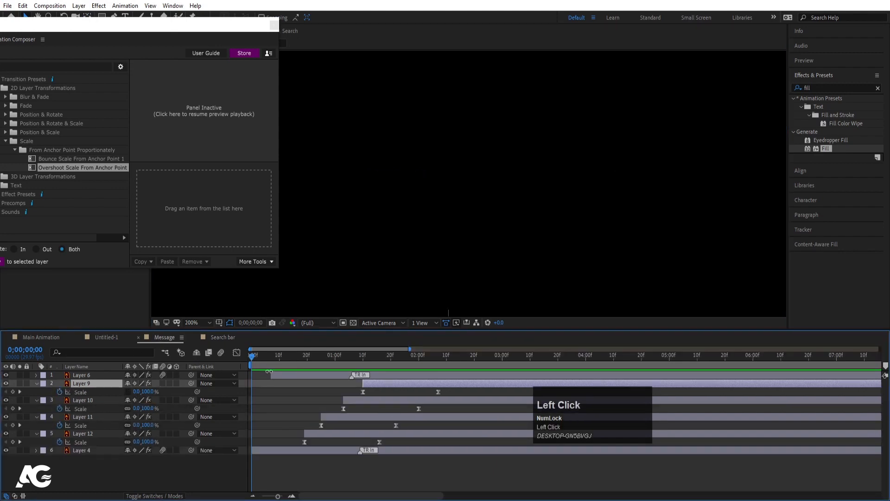
drag(394, 357, 472, 361)
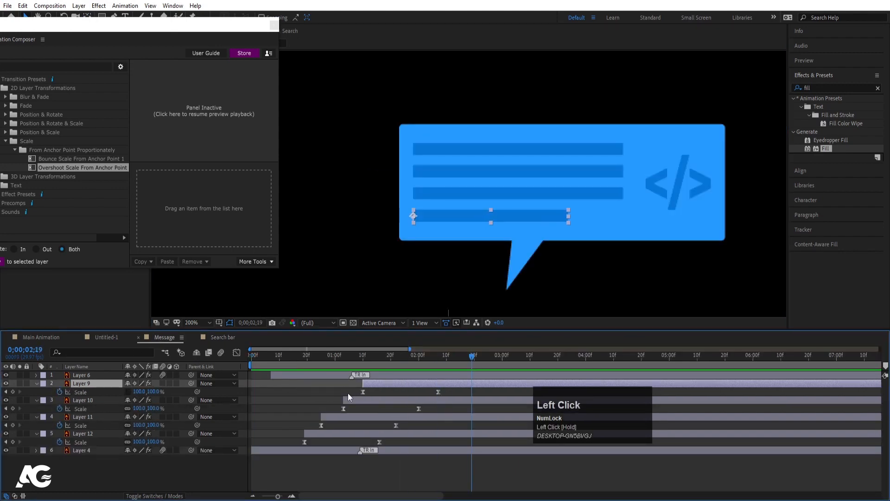
drag(352, 391, 446, 395)
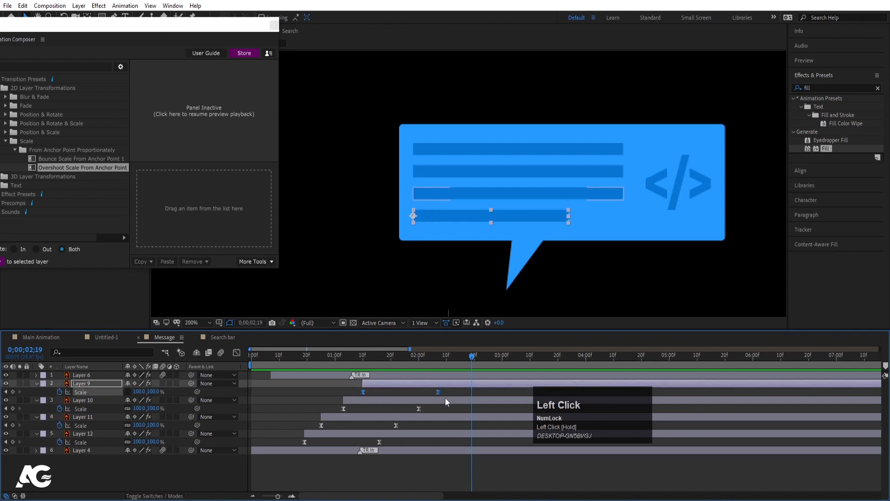
click(222, 337)
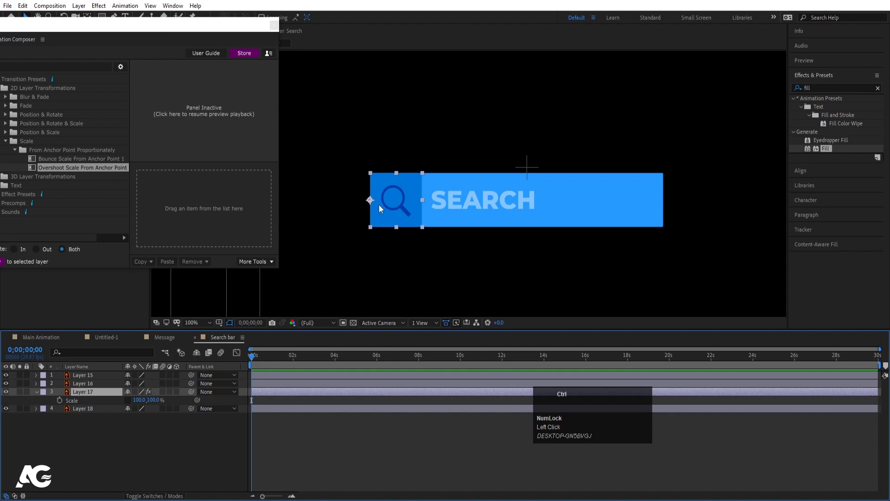
key(ctrl+v)
key(space)
key(space)
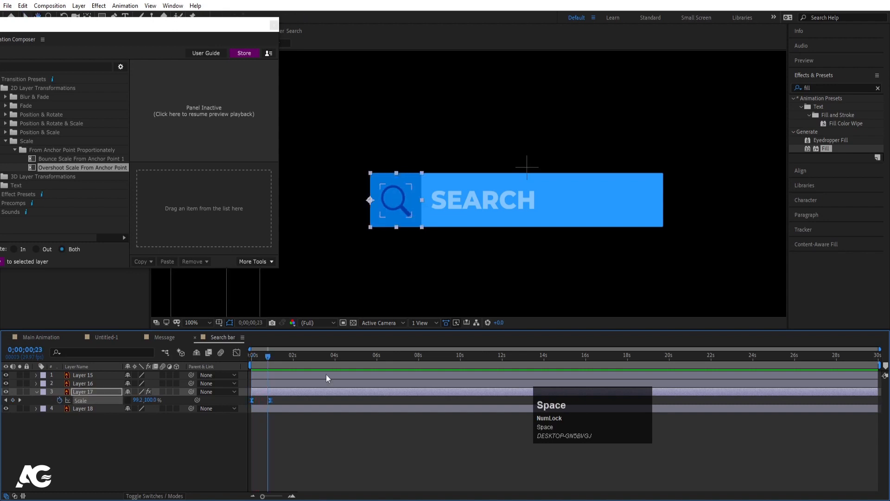
- Paste the same Scale keyframes onto the bar background, Layer 18, at the first frame, reveal them and preview the animation
key(equal)
key(equal)
drag(271, 357, 178, 370)
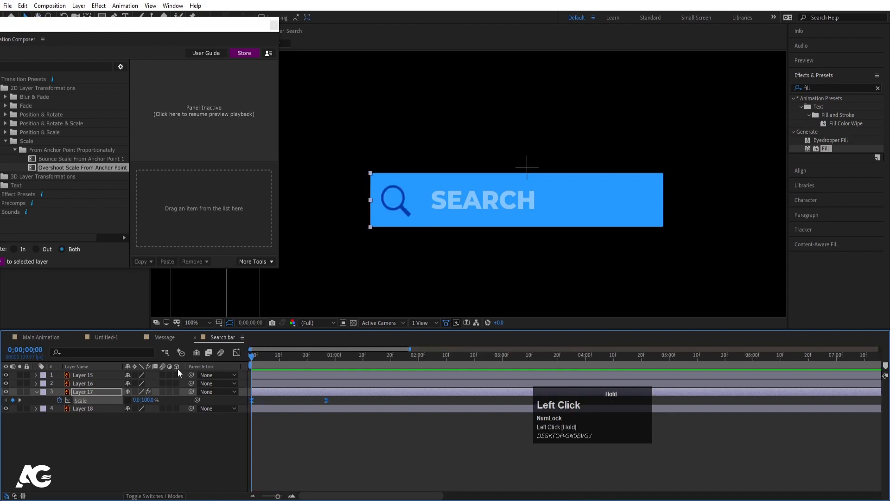
click(609, 209)
key(ctrl+v)
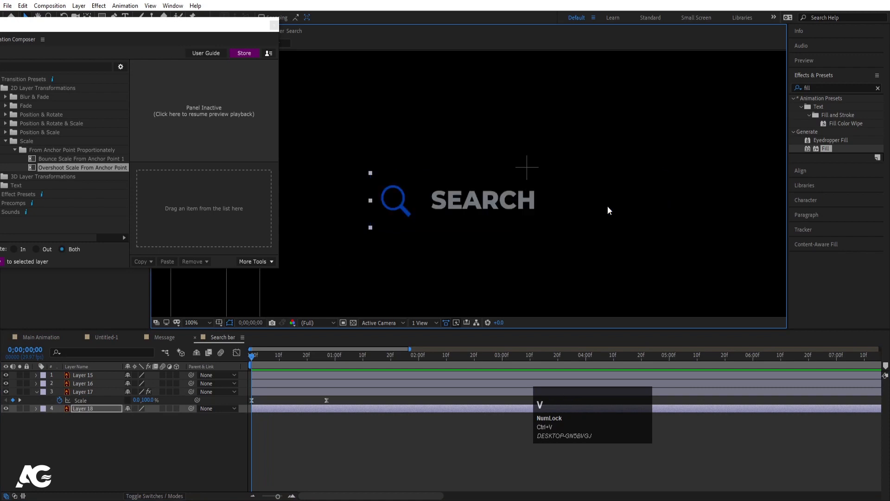
key(u)
key(space)
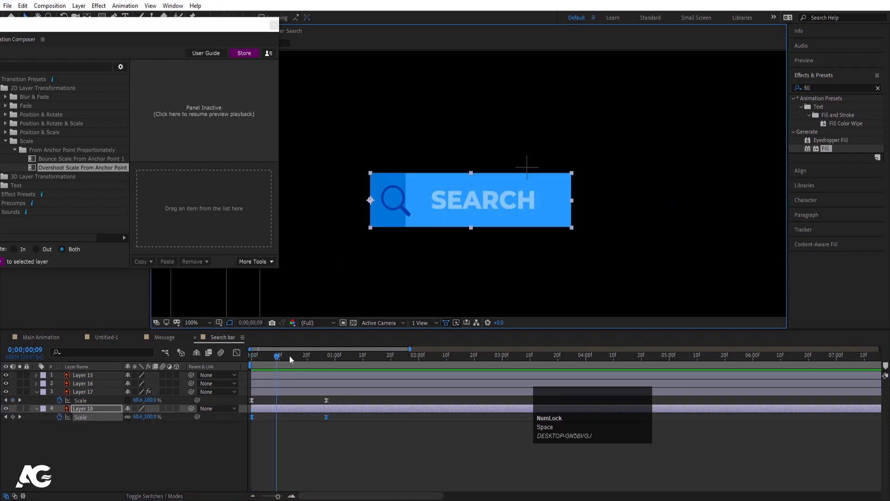
- Offset Layer 18 to start about 4 frames after Layer 17 and preview the staggered animation
drag(288, 356, 235, 356)
key([)
key(space)
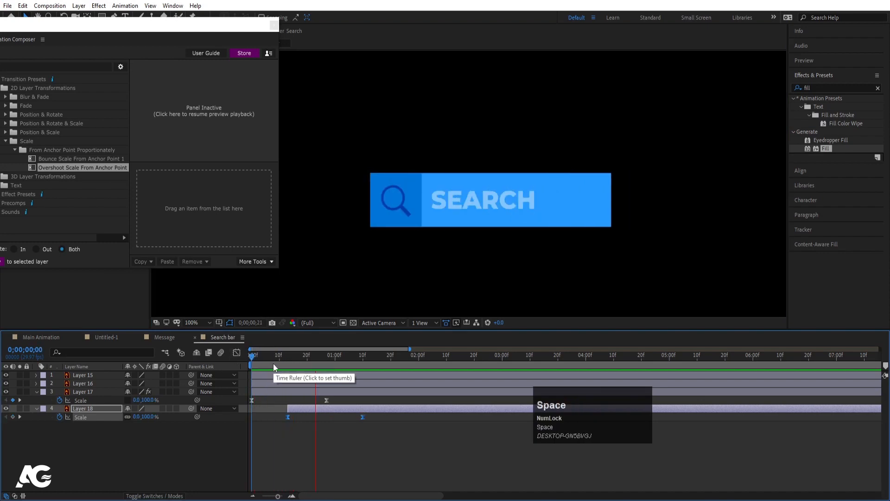
drag(298, 407, 272, 408)
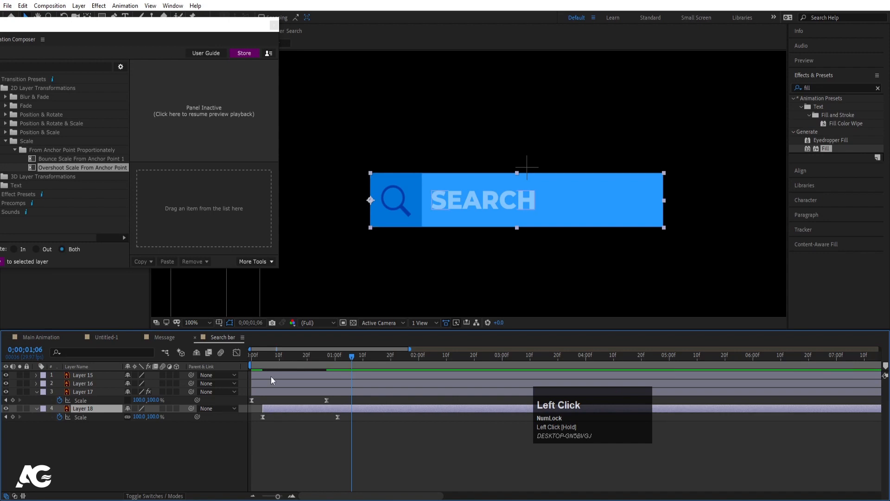
key(space)
key(space)
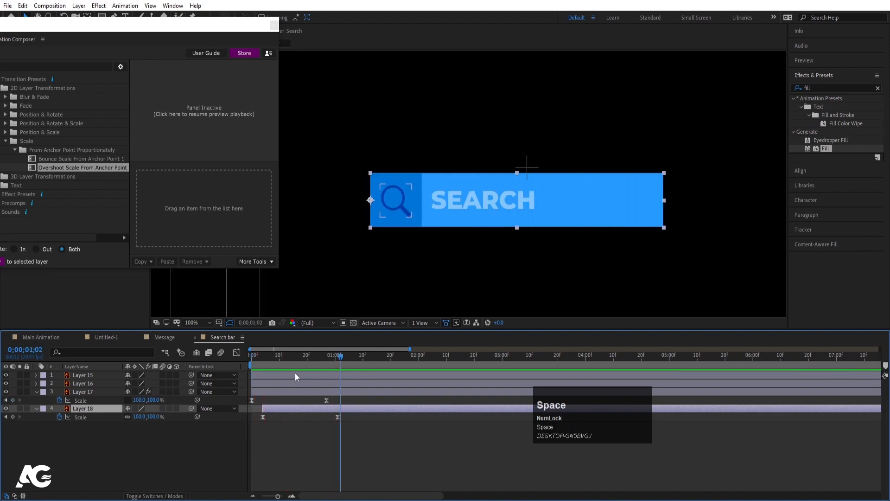
- Apply the Overshoot Scale From Anchor Point 2 preset, both in and out, to the magnifier icon, Layer 15, at the first frame and preview it
drag(285, 356, 231, 360)
click(294, 451)
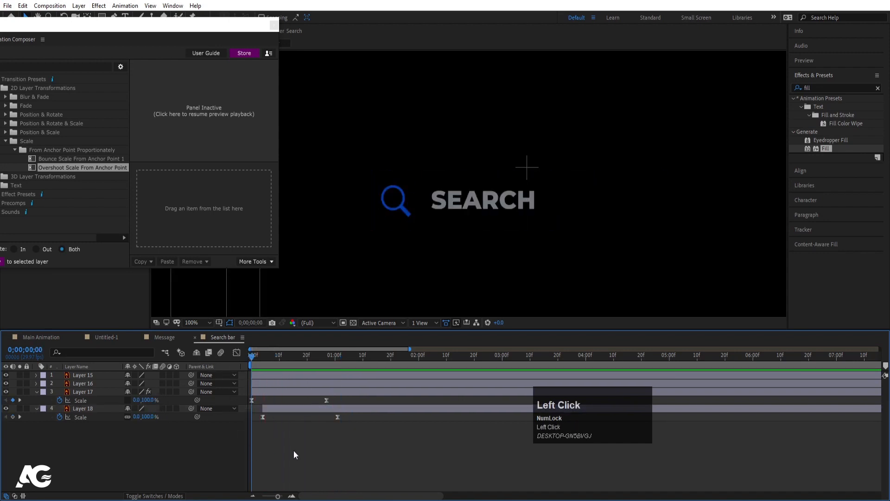
click(395, 210)
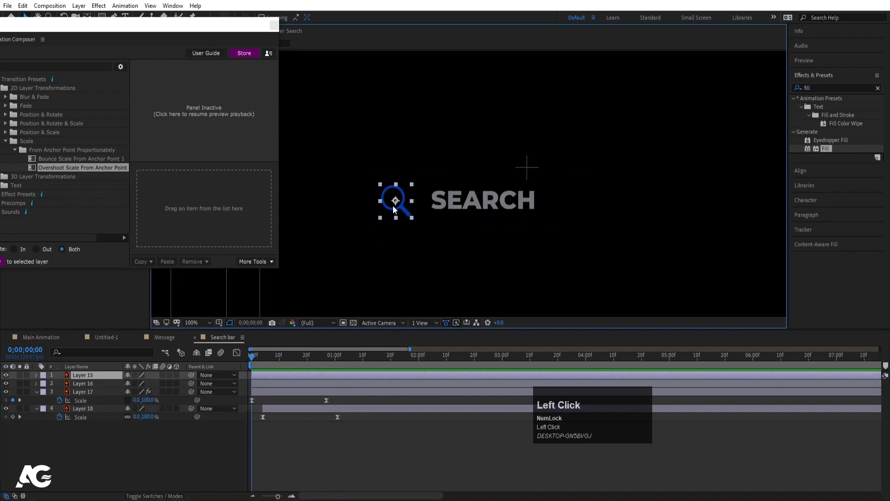
double_click(65, 168)
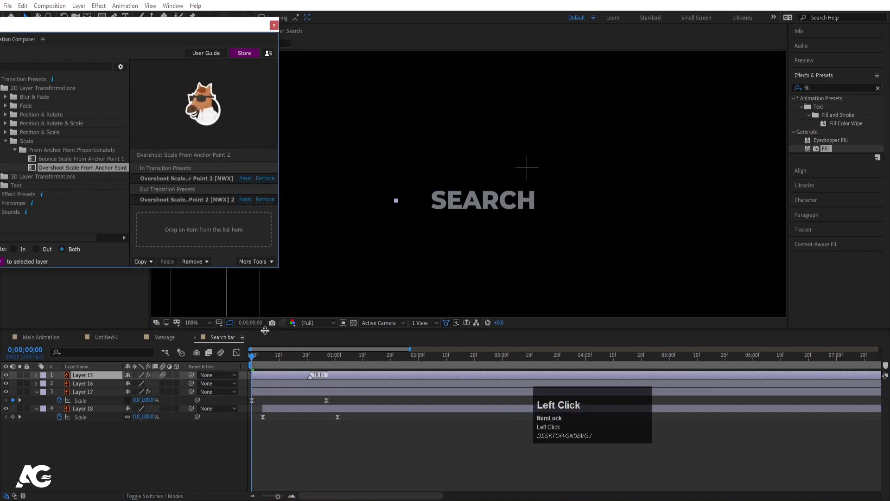
key(space)
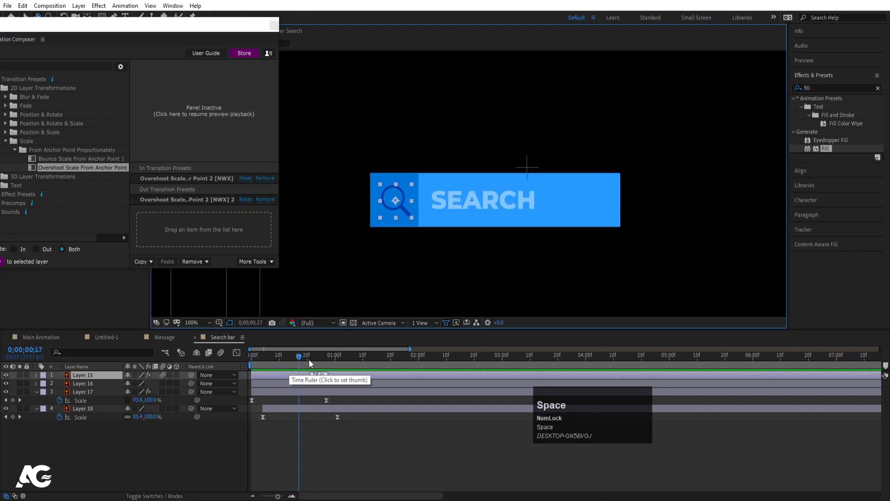
- Shift Layer 15 so it starts at 0;00;00;17 and preview the icon's timing
click(297, 358)
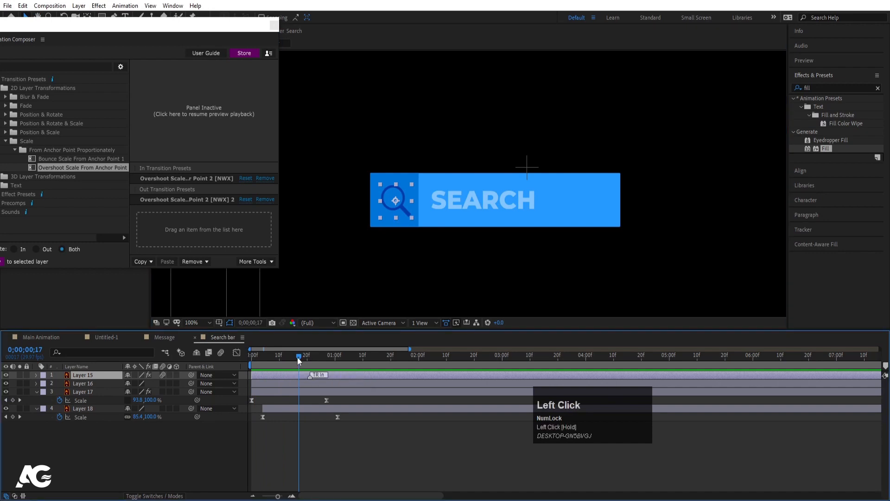
key(bracketleft)
key(space)
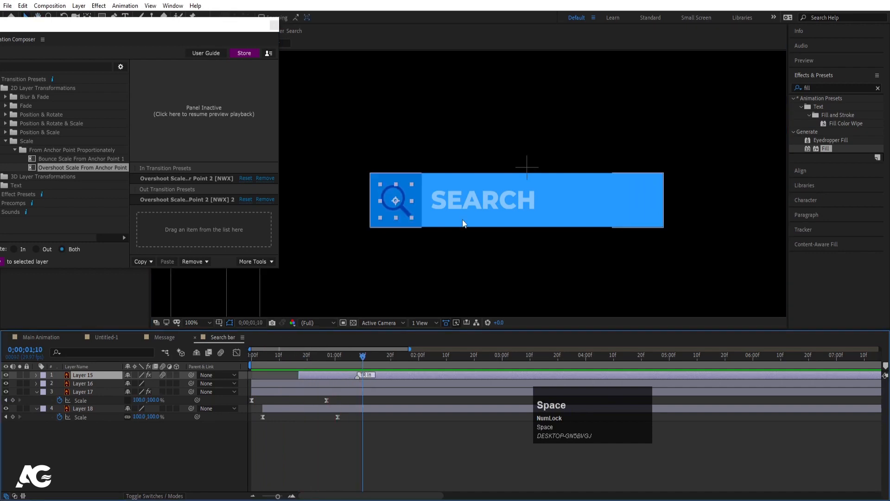
- Move the SEARCH text, Layer 16, above Layer 15, and place a duplicate of Layer 18 at the top of the stack
click(469, 201)
drag(82, 383, 76, 374)
click(80, 406)
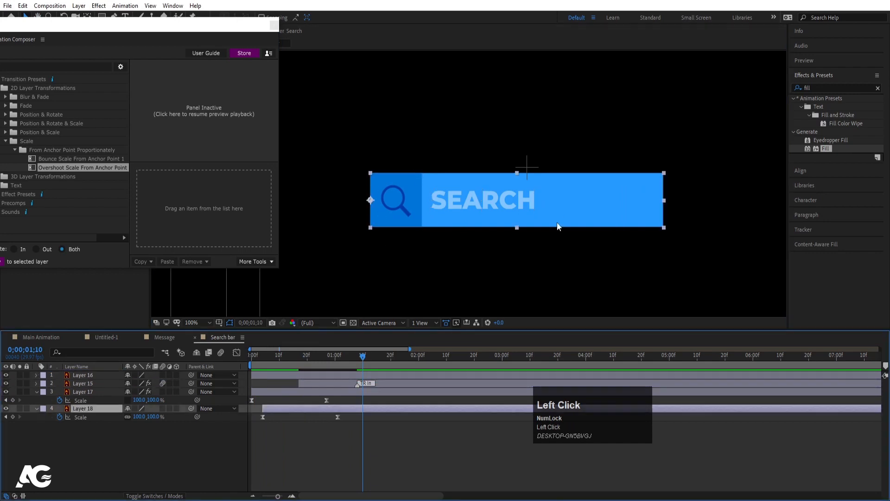
key(ctrl+d)
drag(84, 409, 82, 372)
- Set Layer 16's track matte to Alpha Matte "Layer 19" and preview the animation from the start
click(82, 384)
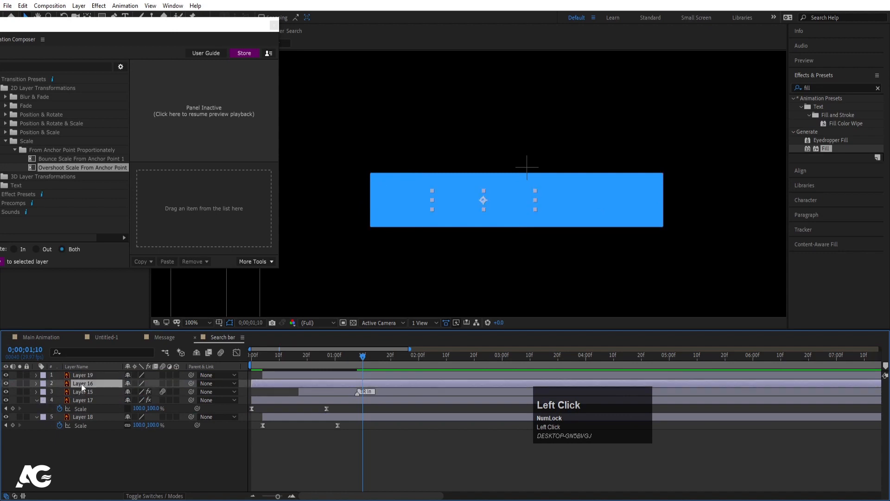
key(F4)
click(184, 383)
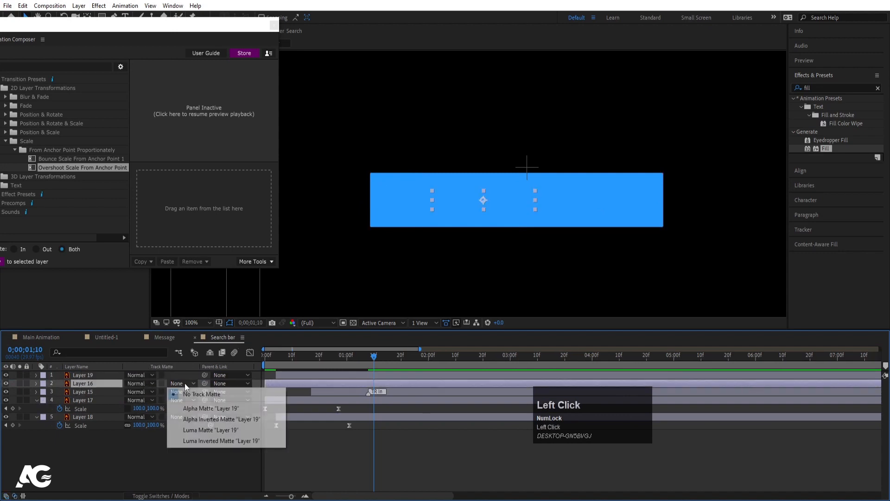
click(208, 407)
key(space)
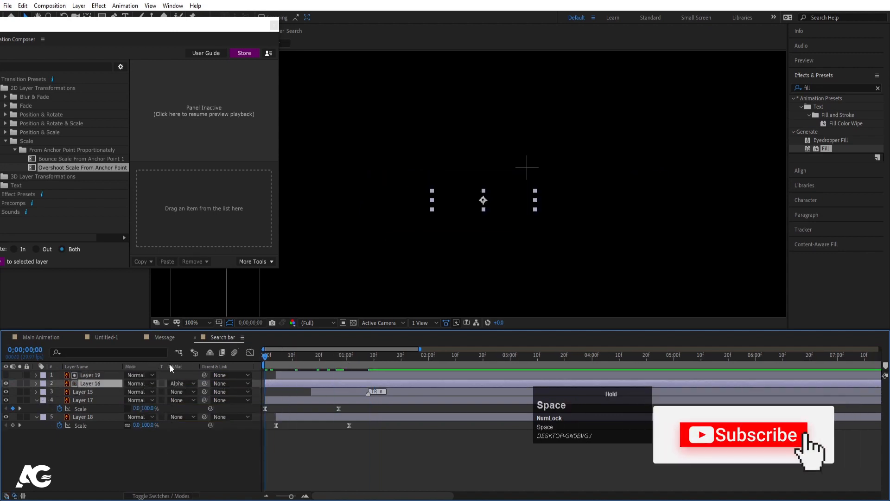
- Shift the SEARCH text, Layer 16, to start at 0;00;00;20 and show its Position property
click(91, 384)
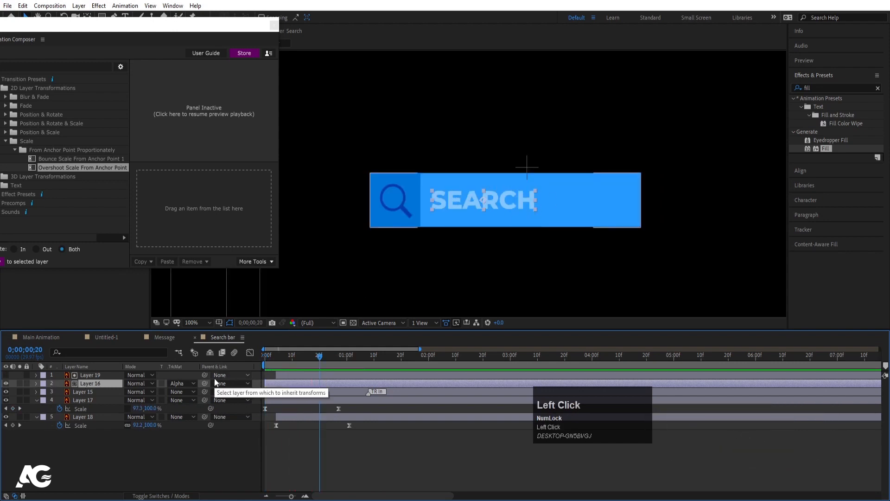
key(bracketleft)
key(p)
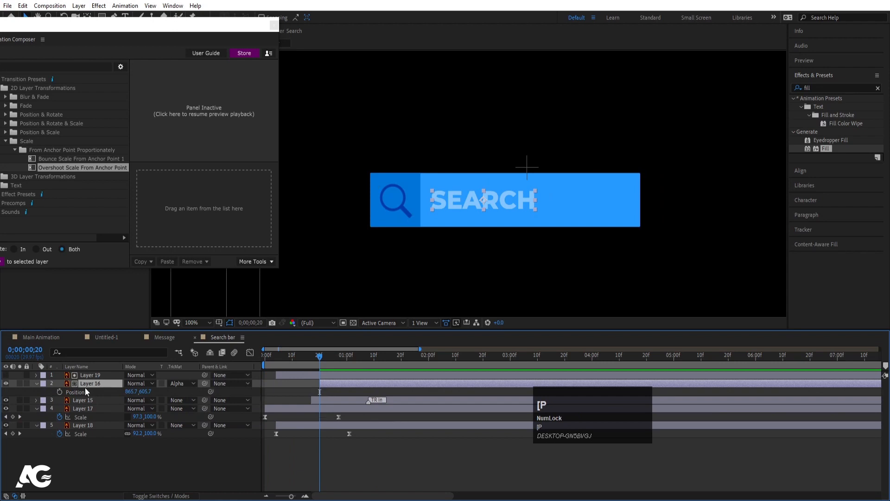
- Animate Layer 16's Position from 865.7, 680.7 at 0;00;00;20 up to its resting place at 0;00;01;15
key(space)
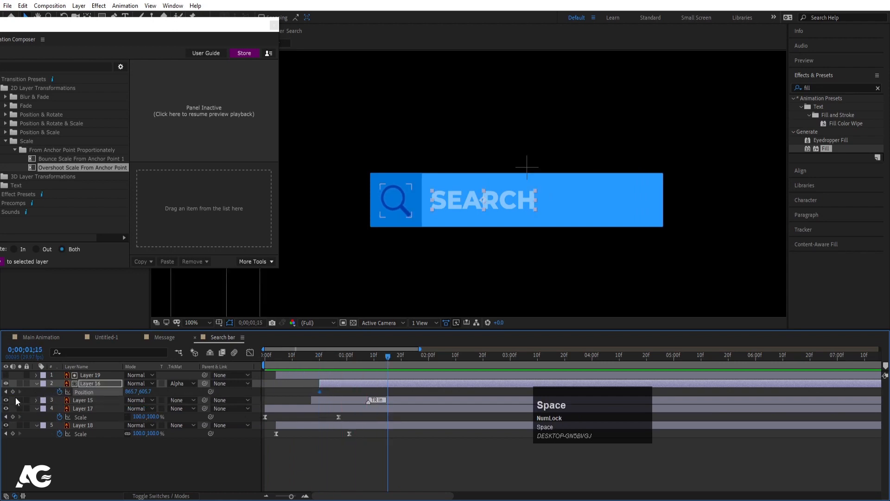
click(319, 356)
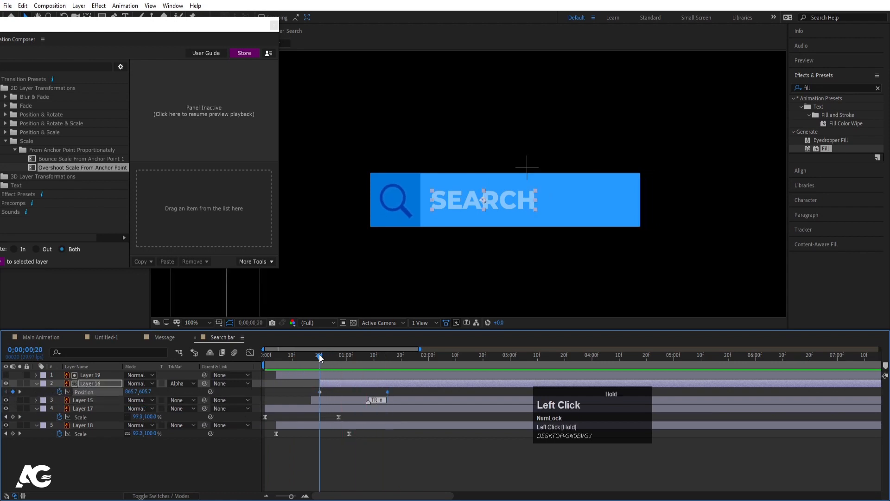
drag(148, 392, 178, 393)
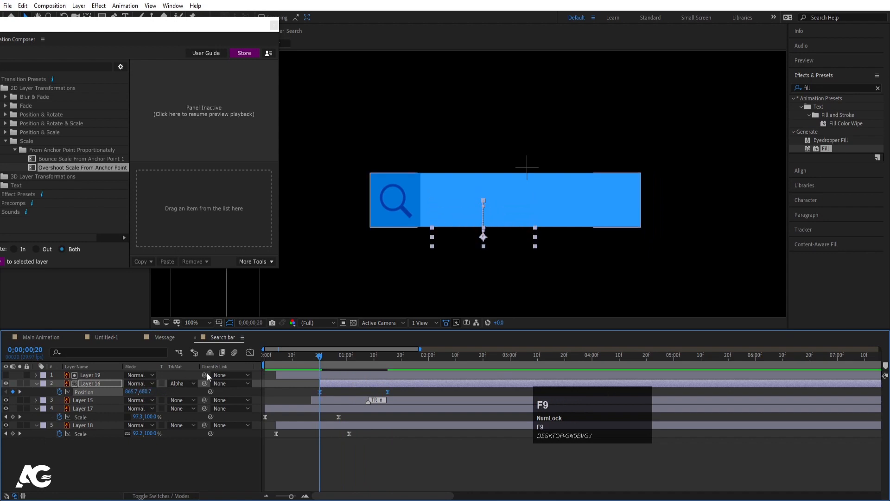
- Ease Layer 16's Position keyframes, reshape their speed graph for a fast start and long slowdown, and preview the animation
click(249, 353)
drag(433, 458, 353, 469)
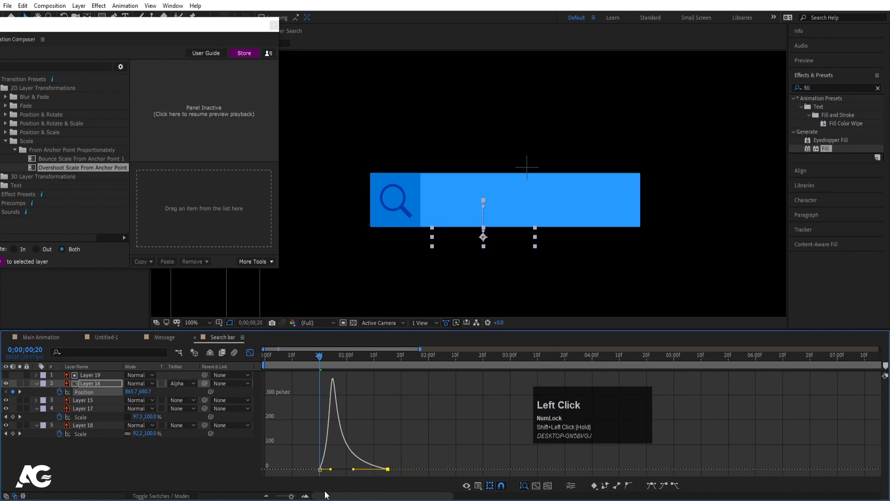
key(space)
click(250, 352)
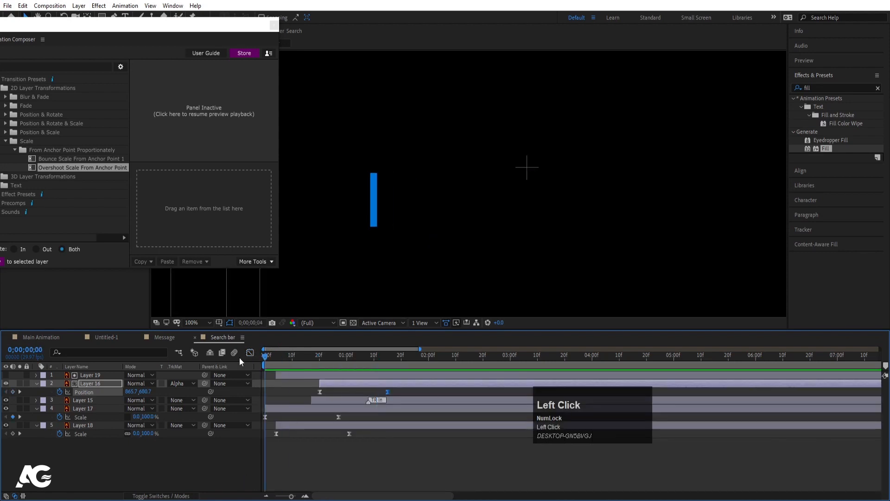
key(space)
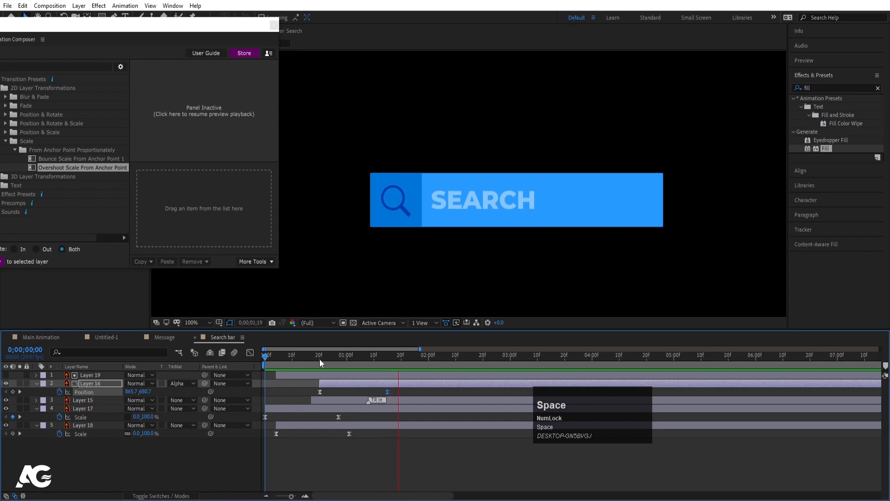
drag(319, 359, 108, 343)
- Open the Lap precomp from the Untitled-1 composition and preview it
click(107, 337)
click(82, 393)
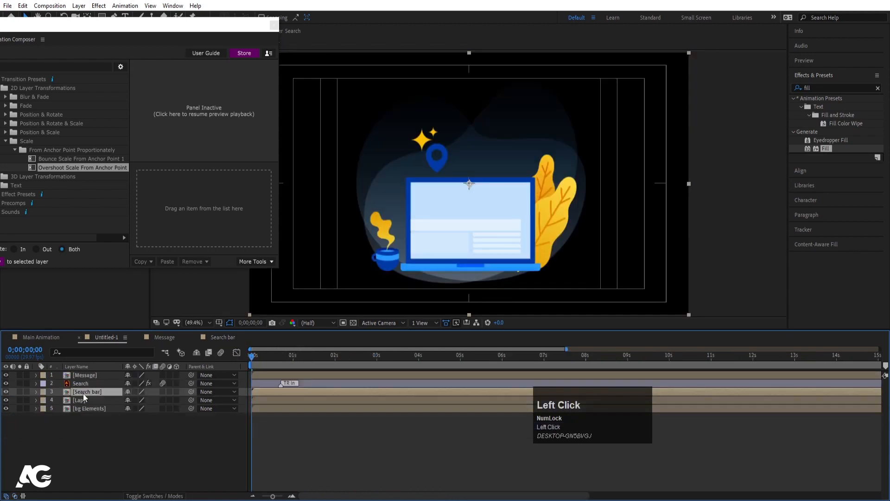
double_click(75, 400)
key(space)
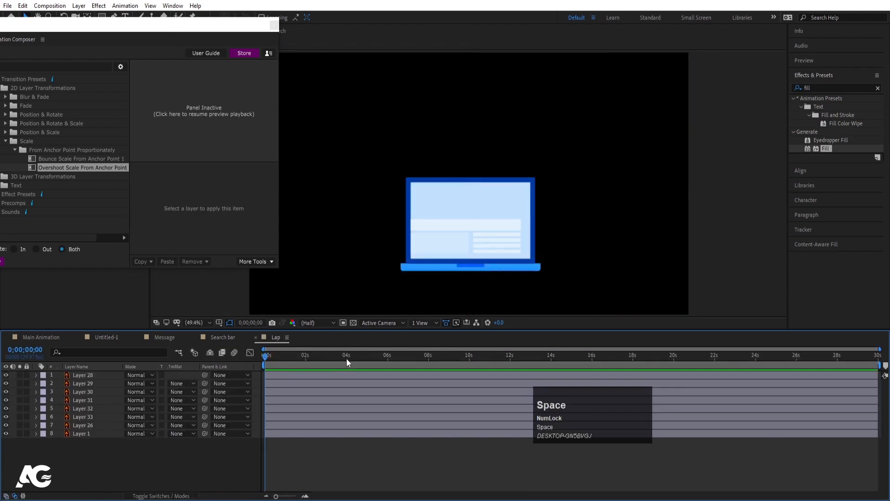
- Copy Layer 17's Scale keyframes from the Search bar composition and return to the Lap composition
click(218, 338)
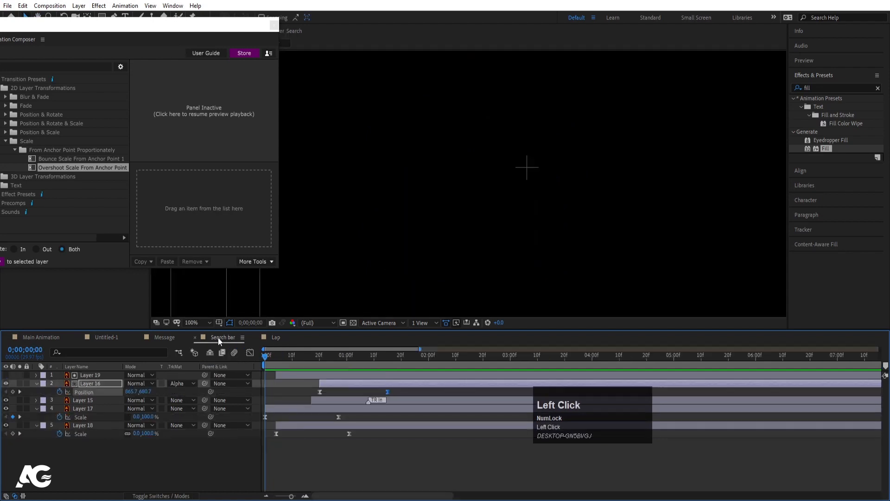
click(93, 413)
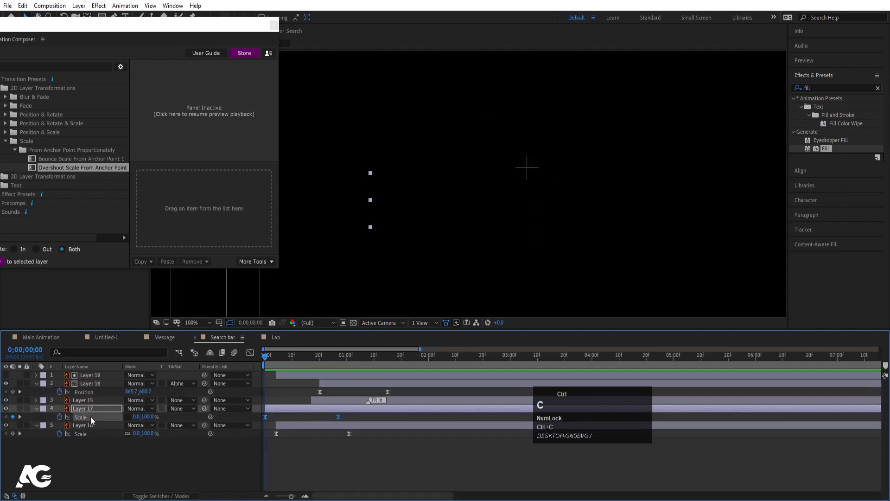
click(277, 337)
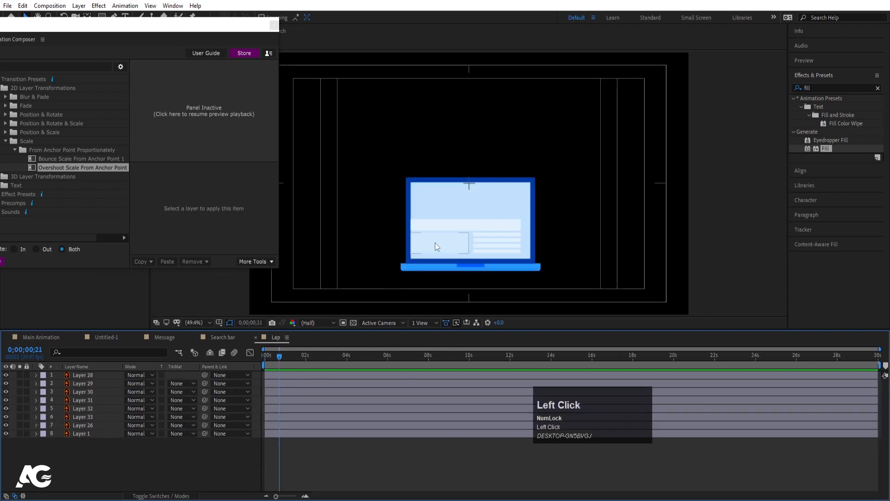
- Select the wide banner on the laptop screen and open Animation Composer's Anchor Point Mover
click(432, 227)
alt+scroll(444, 235, up, 1)
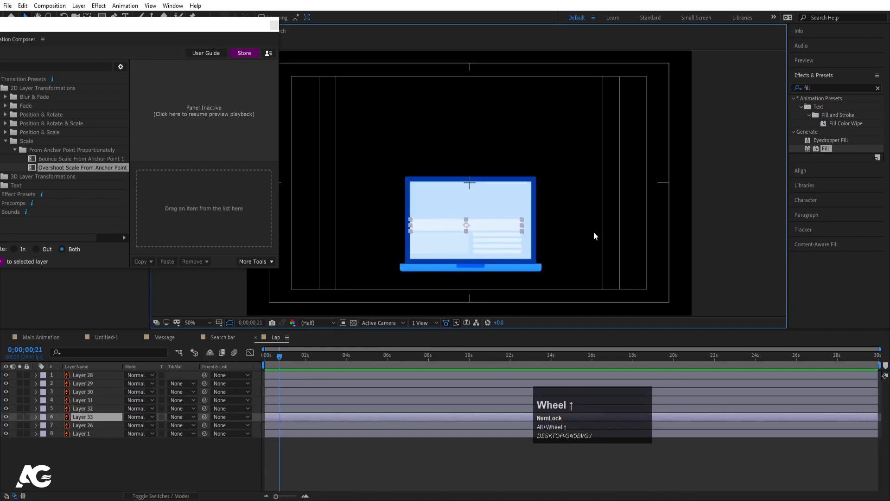
alt+scroll(443, 223, up, 3)
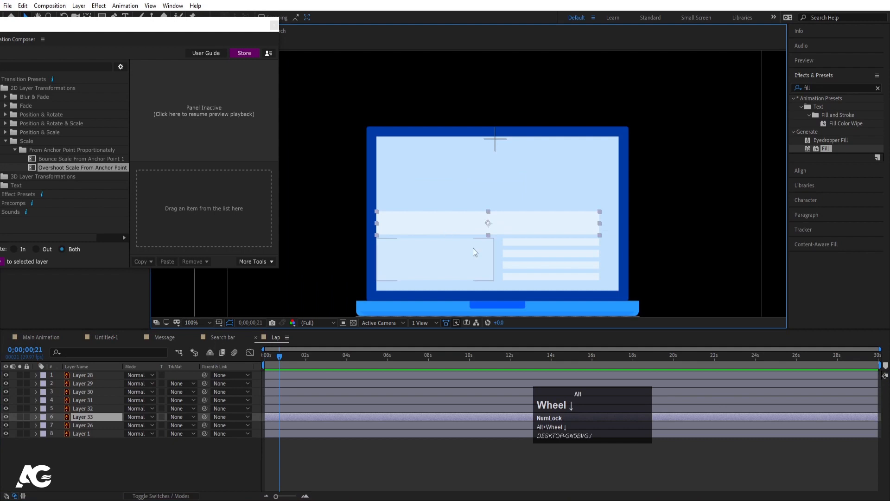
drag(79, 31, 103, 54)
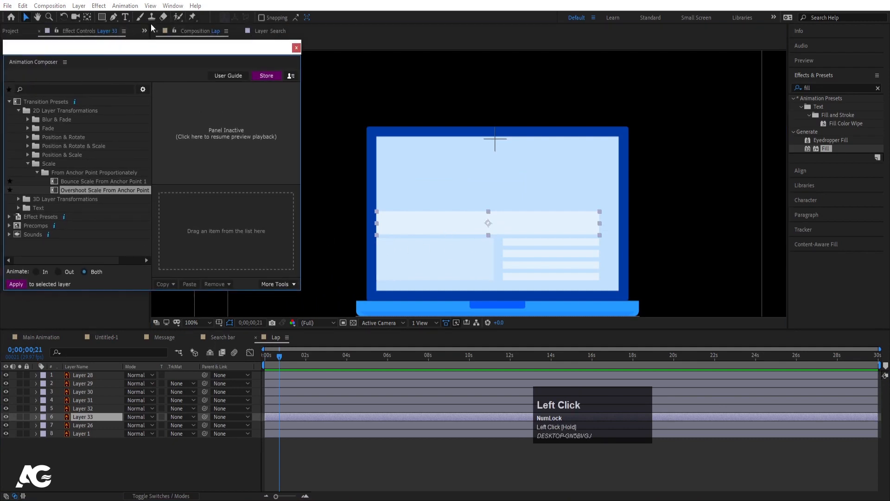
click(173, 5)
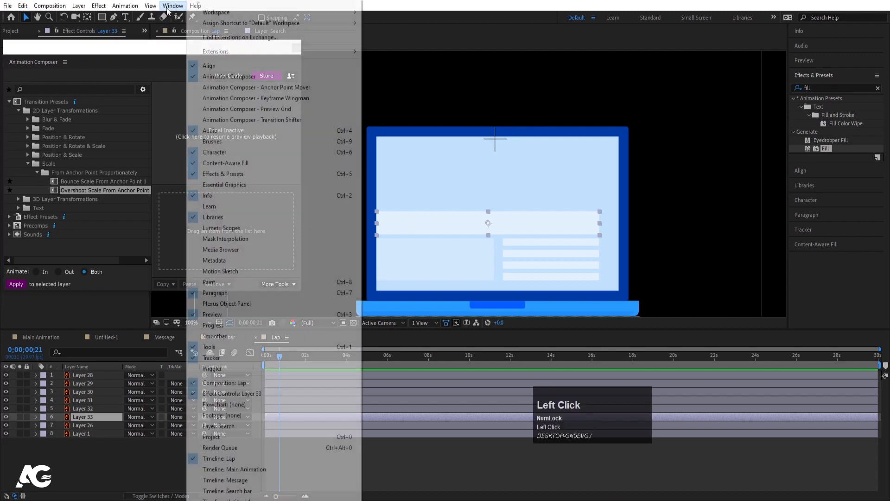
click(235, 91)
- Move the anchor points of all six laptop screen content layers, Layer 28 to Layer 33, to their left-edge centres
shift+click(451, 256)
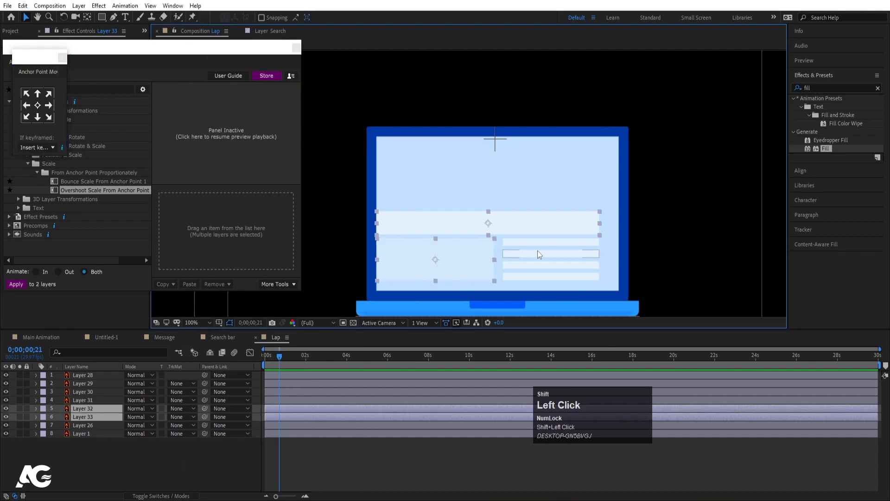
shift+click(537, 243)
shift+click(533, 253)
shift+click(530, 265)
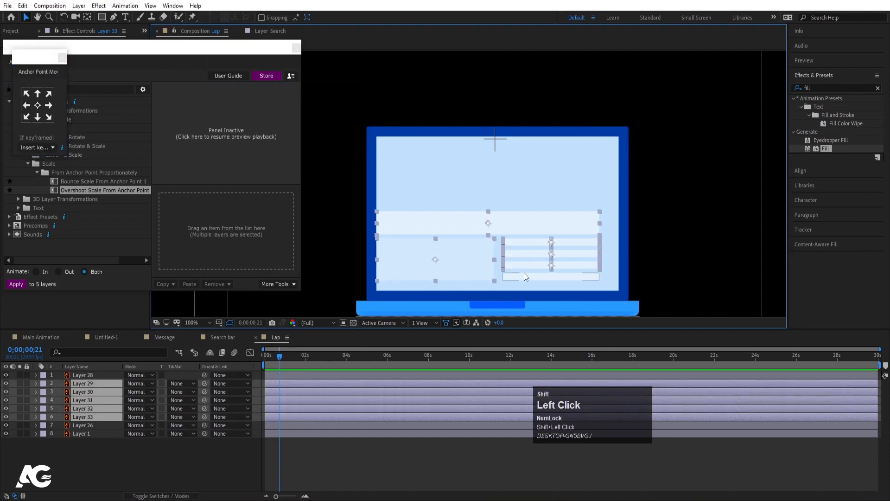
shift+click(523, 275)
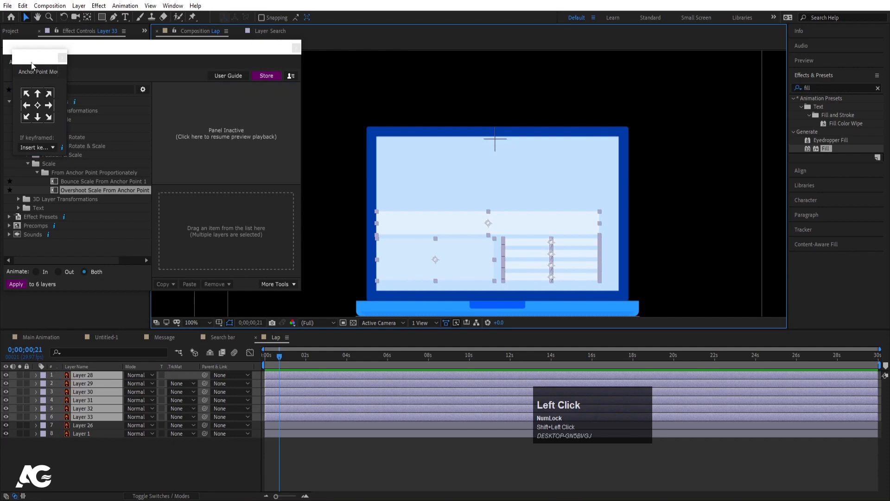
drag(31, 65, 234, 99)
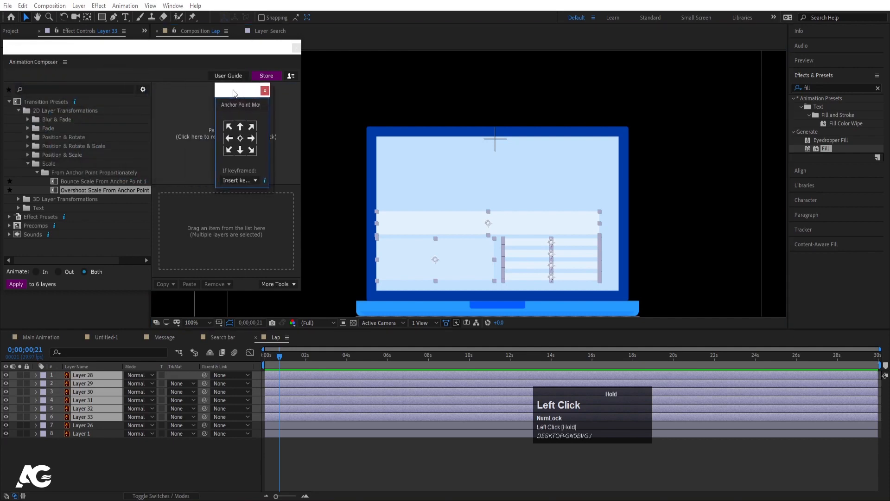
click(230, 140)
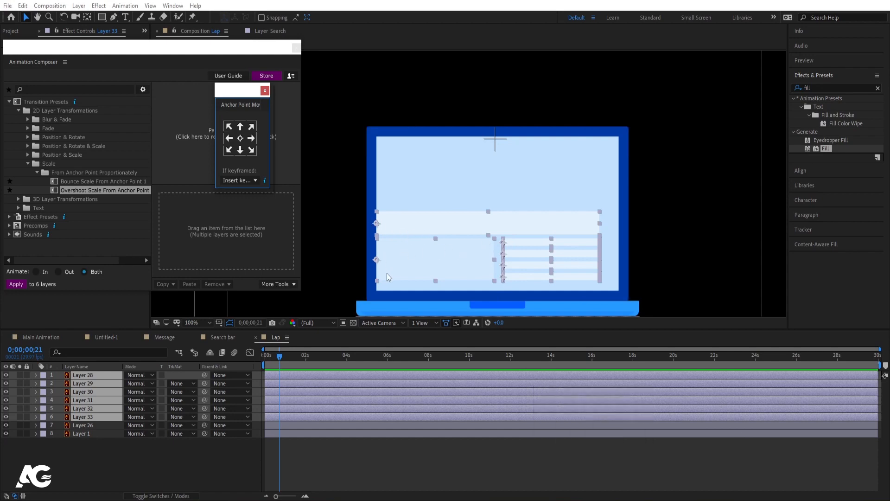
- Copy Layer 17's Scale keyframes from the Search bar composition onto Layers 28 to 33 in Lap, starting at 0;00;00;00
click(258, 365)
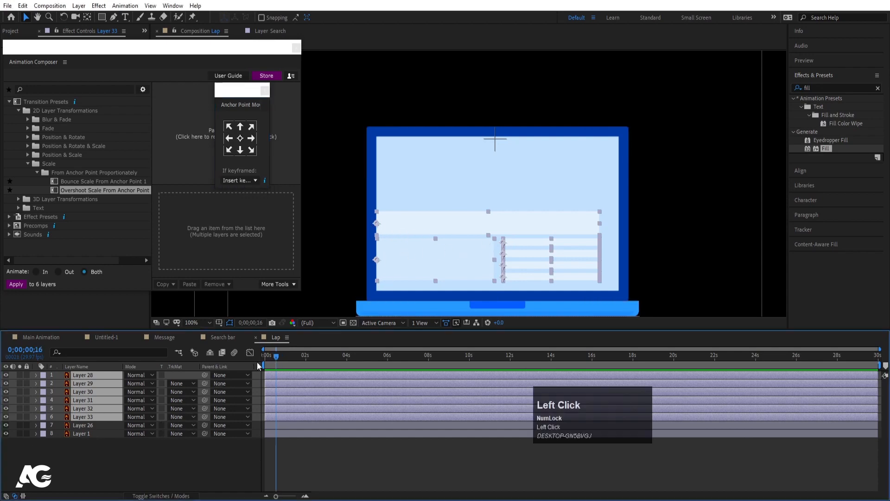
click(227, 340)
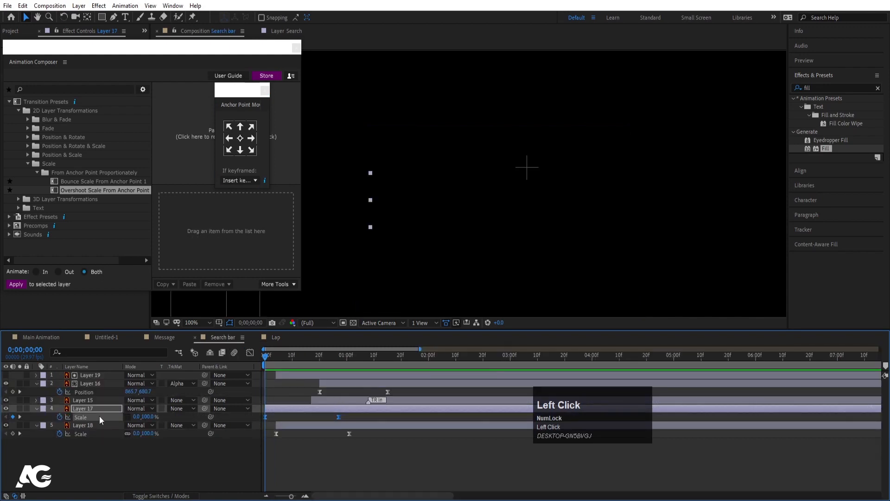
key(ctrl+c)
click(271, 337)
key(ctrl+v)
key(u)
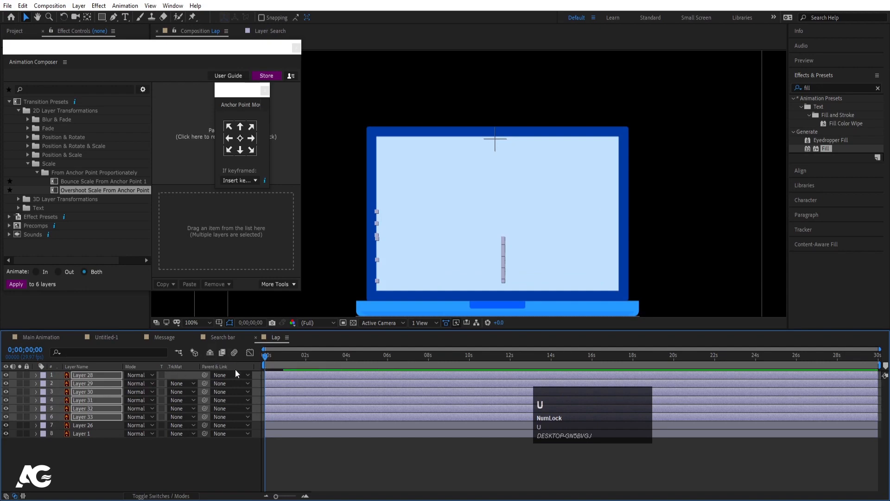
- Stagger Layers 32 up to 28 in the timeline by two frames each after Layer 33, preview, and collapse their keyframes
key(equal)
key(equal)
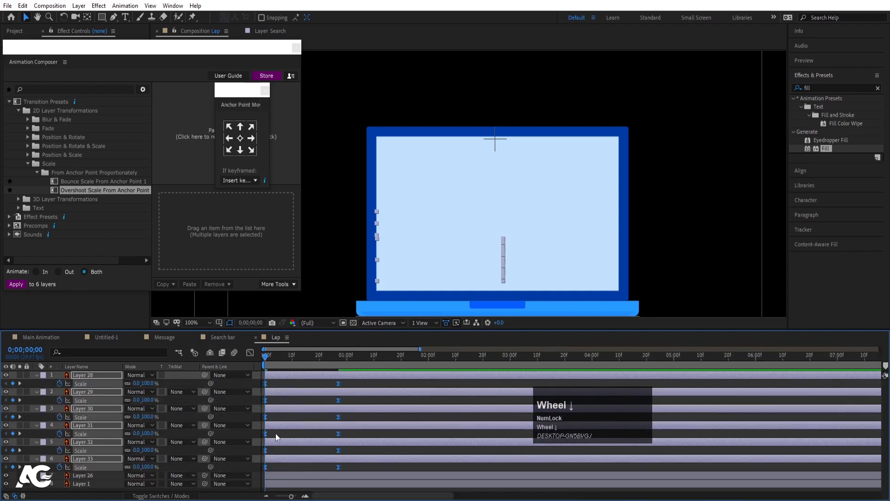
drag(274, 441, 286, 426)
drag(277, 408, 293, 409)
drag(280, 395, 302, 399)
drag(276, 372, 303, 377)
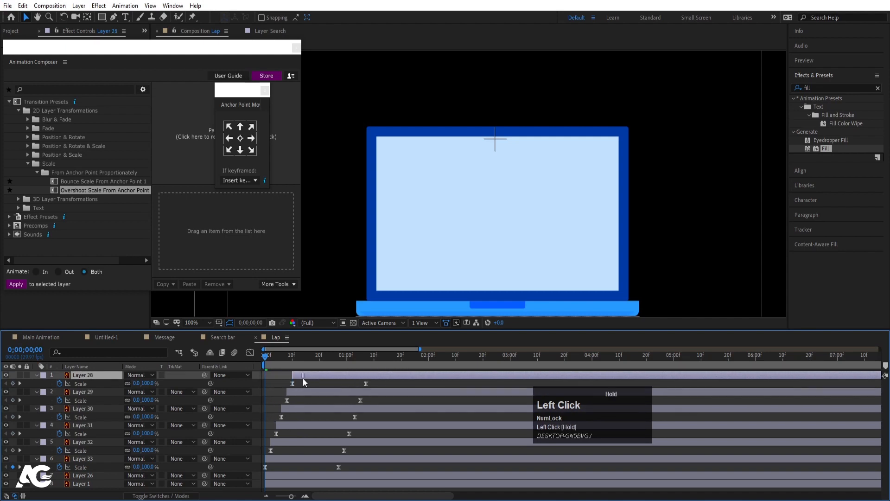
key(space)
click(296, 354)
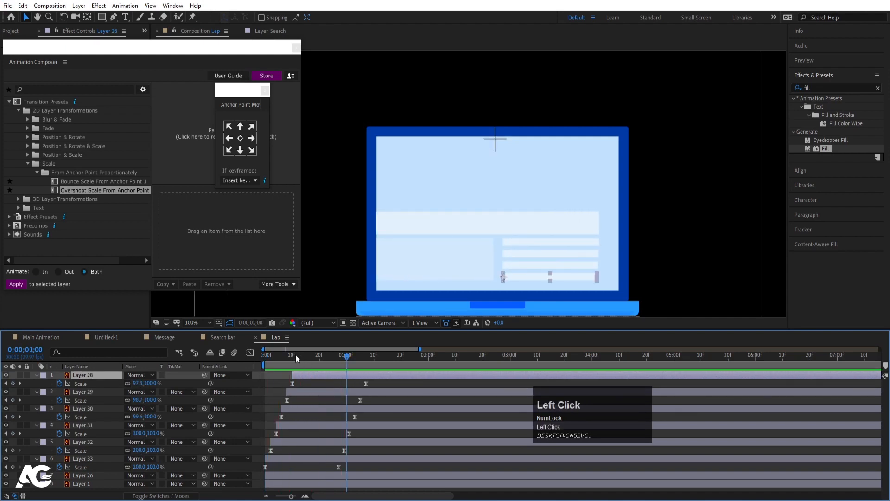
click(268, 383)
key(u)
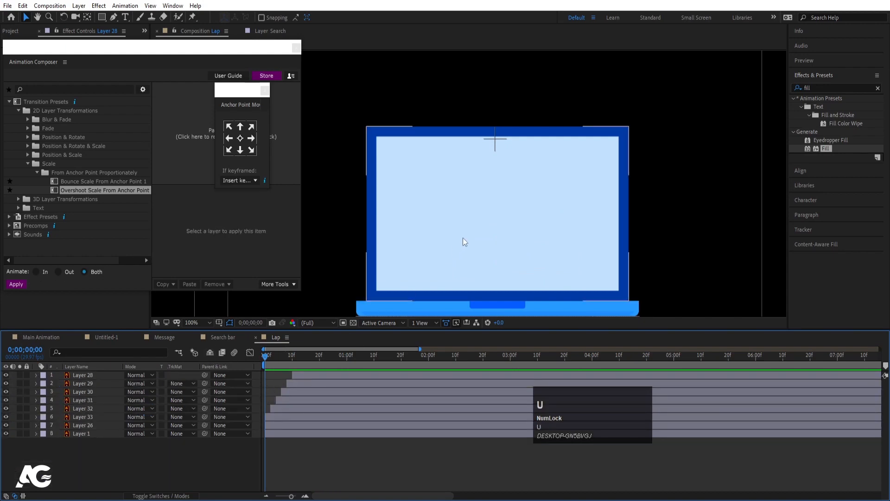
- Set up the laptop screen frame, Layer 26, as a 3D layer anchored at its bottom centre and parented to Layer 1
click(499, 133)
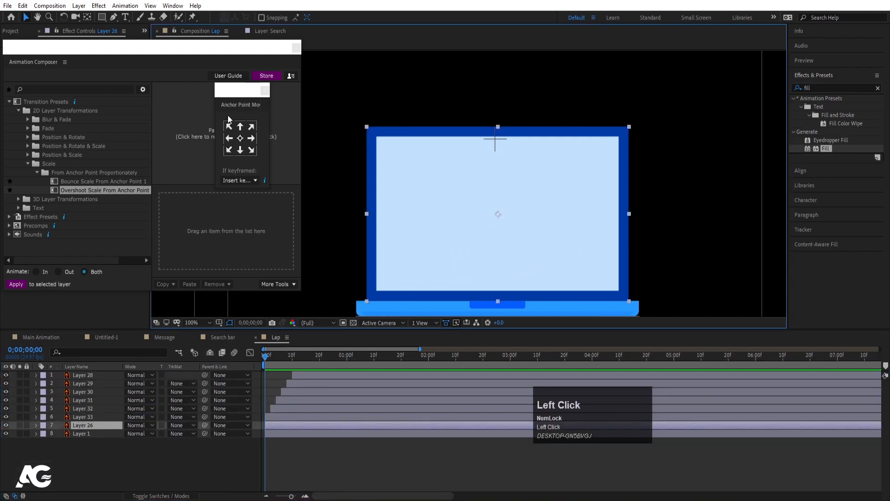
click(240, 149)
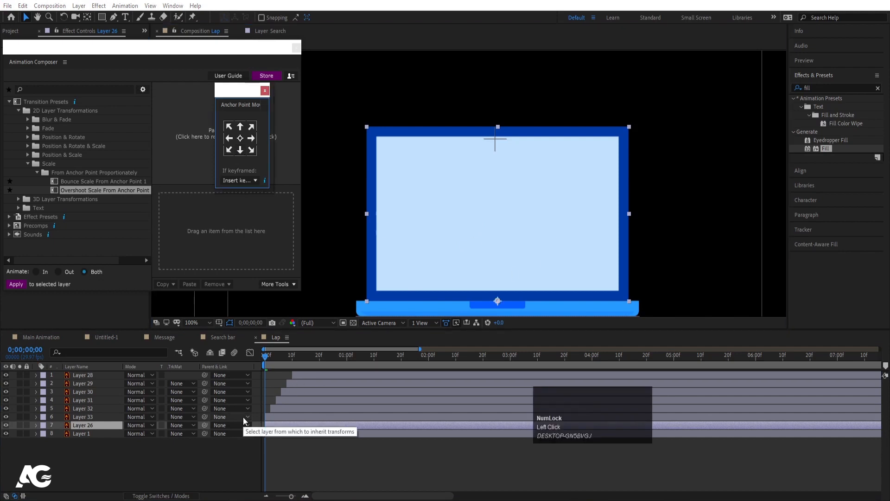
key(F4)
click(176, 425)
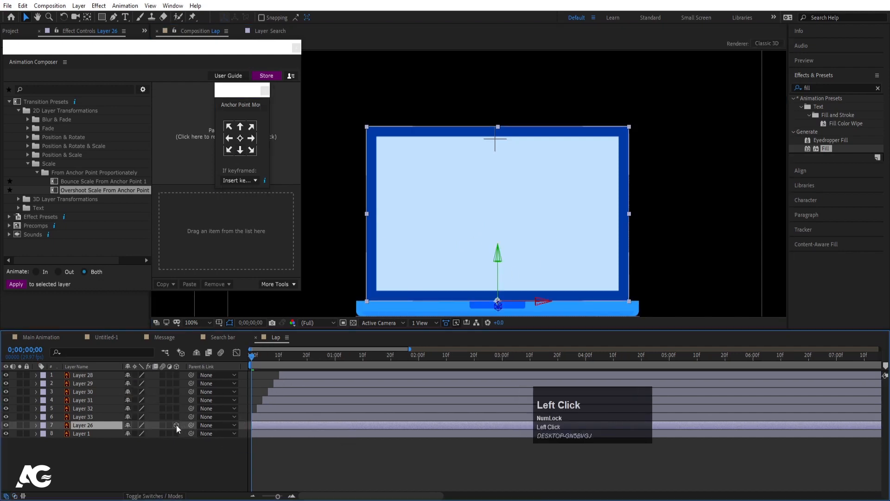
drag(190, 424, 103, 432)
- Add Position keyframes to the laptop base, Layer 1, at 0;00;00;00 and 0;00;00;28, and return to the first keyframe
click(82, 432)
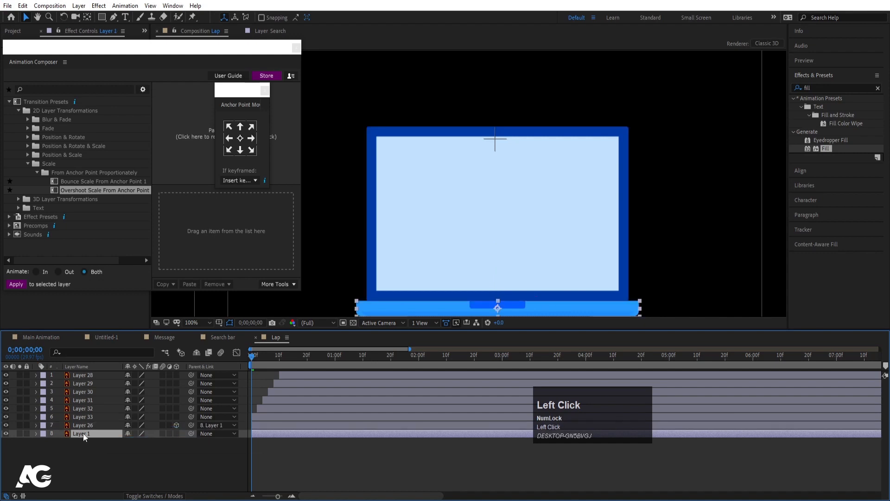
key(p)
click(60, 443)
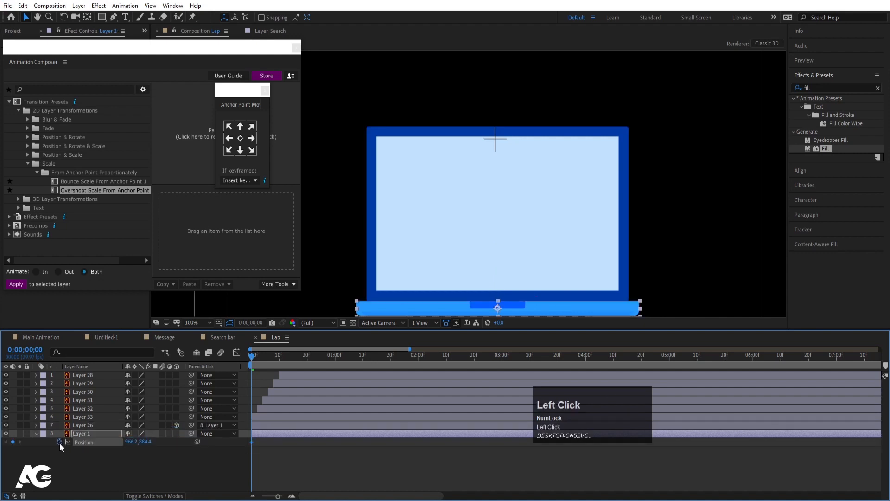
key(space)
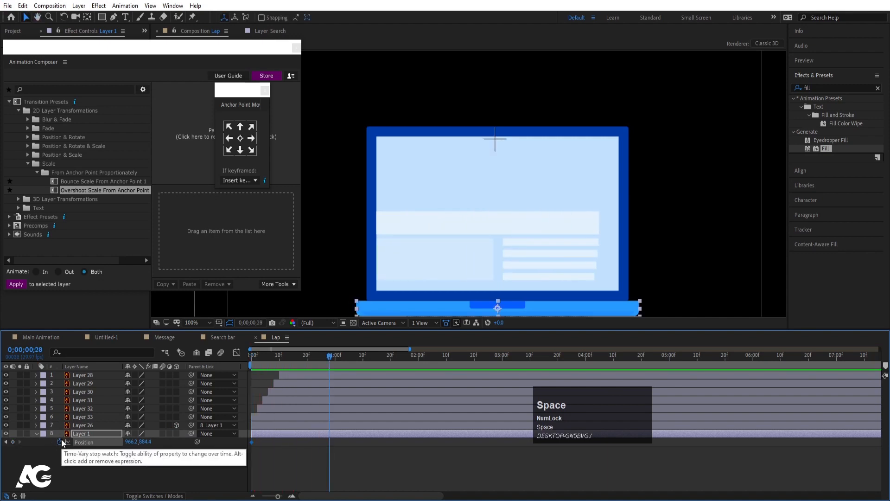
click(13, 442)
key(j)
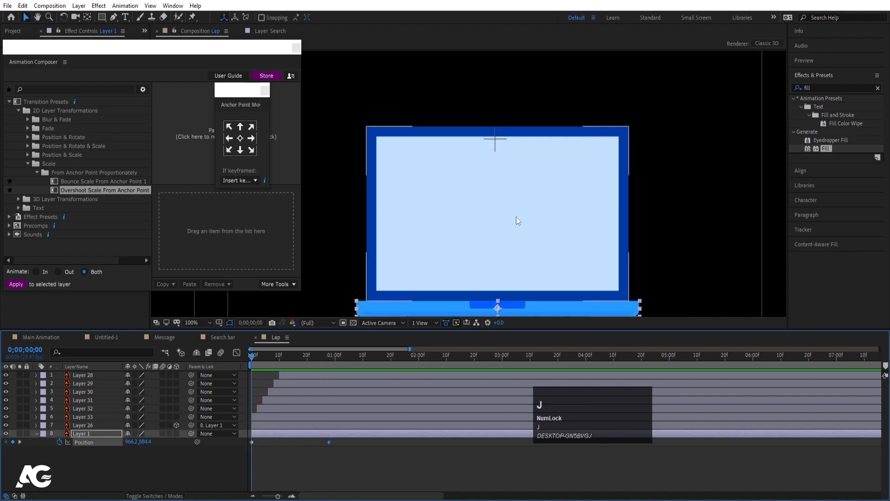
- Move Layer 1 horizontally off the right side of the composition at 0;00;00;00, to about 2224.2, 884.4
scroll(517, 218, down, 1)
drag(565, 226, 482, 224)
key(space)
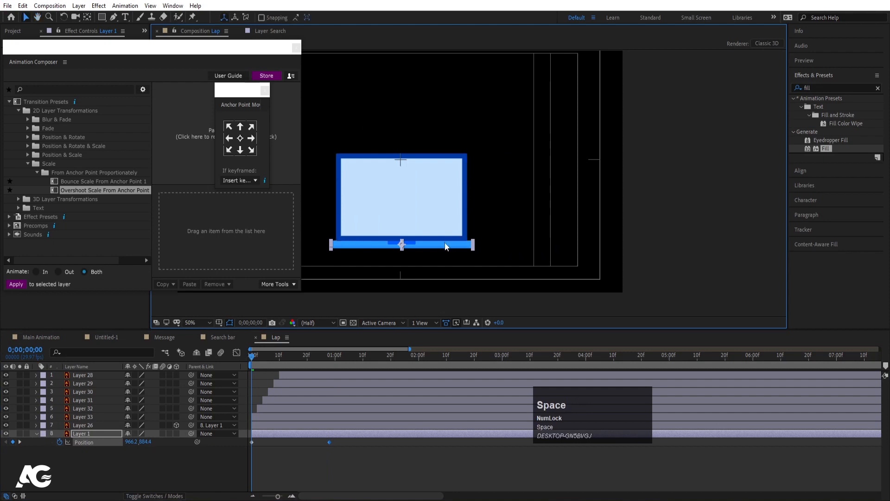
drag(431, 249, 722, 252)
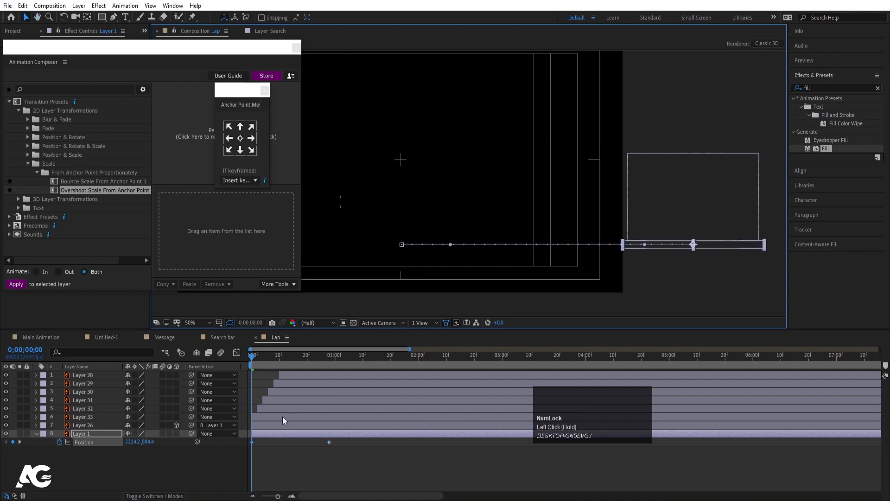
- Apply Easy Ease to Layer 1's Position keyframes and reshape the speed curve to start fast and slow down gradually, previewing the motion
click(190, 407)
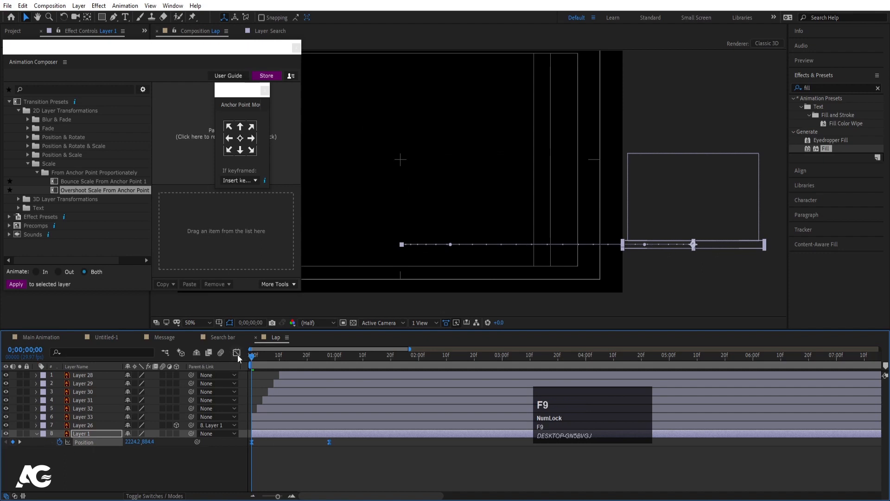
click(237, 353)
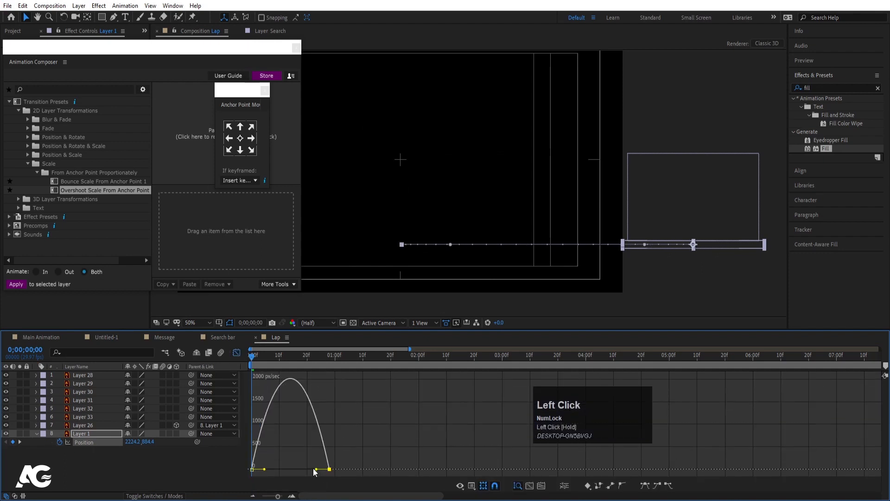
drag(313, 469, 290, 469)
key(space)
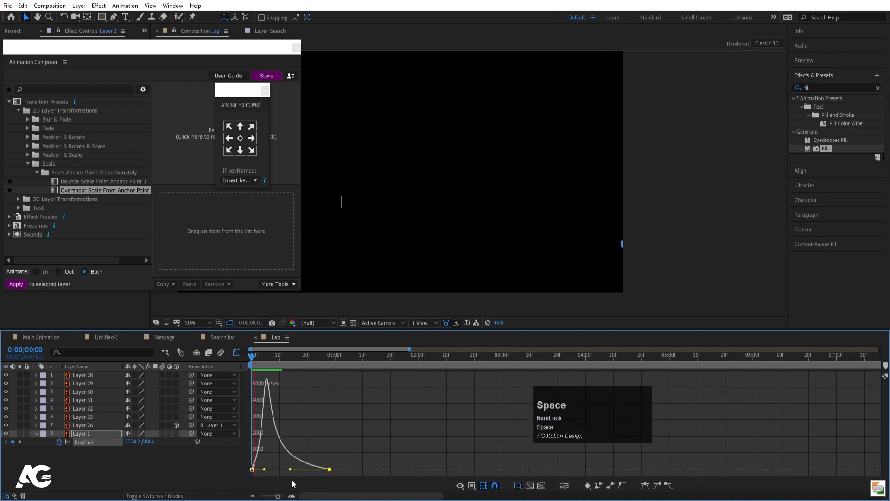
click(237, 353)
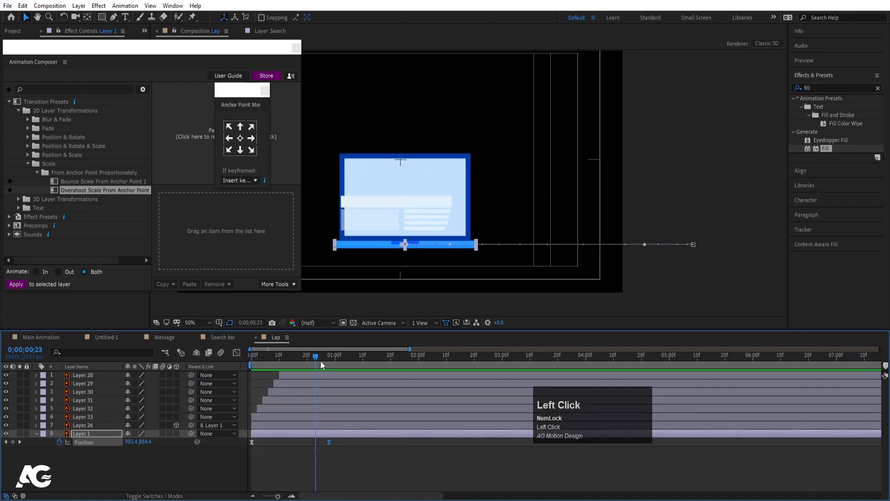
- Parent Layers 28 to 33 to Layer 1 with the playhead at 0;00;00;28, and preview the slide-in
drag(308, 358, 329, 358)
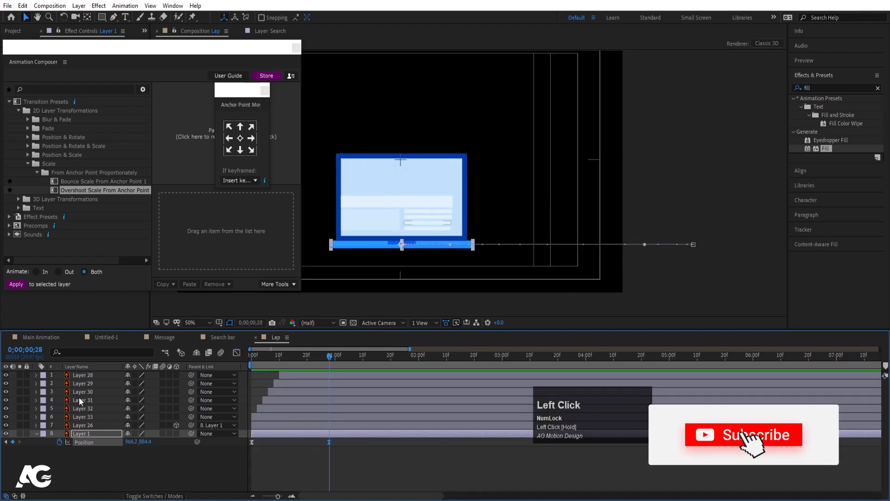
click(79, 416)
shift+click(84, 375)
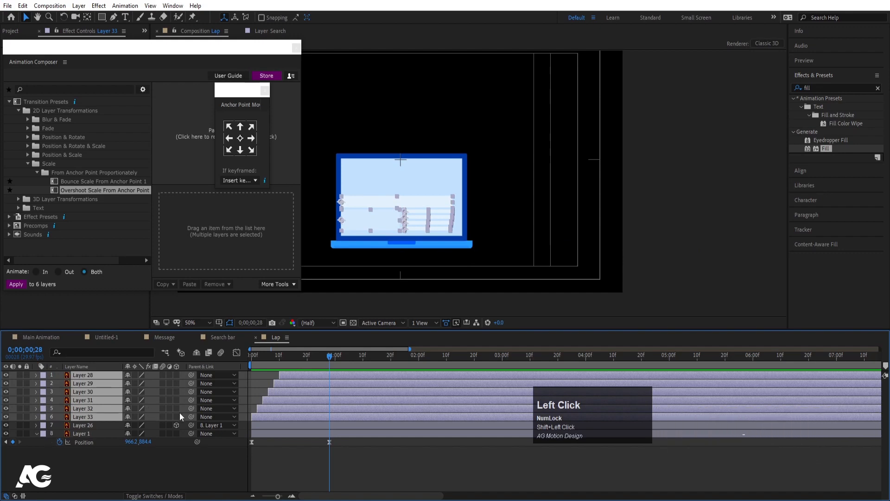
drag(191, 416, 111, 433)
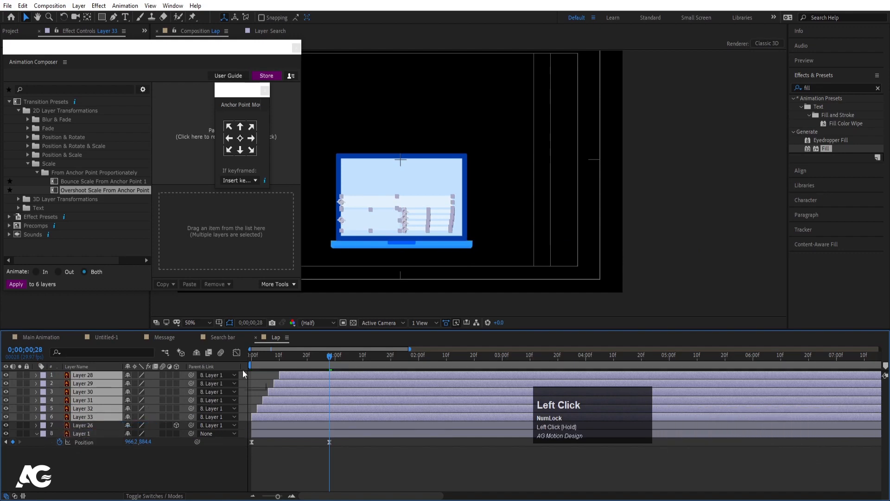
click(260, 357)
key(space)
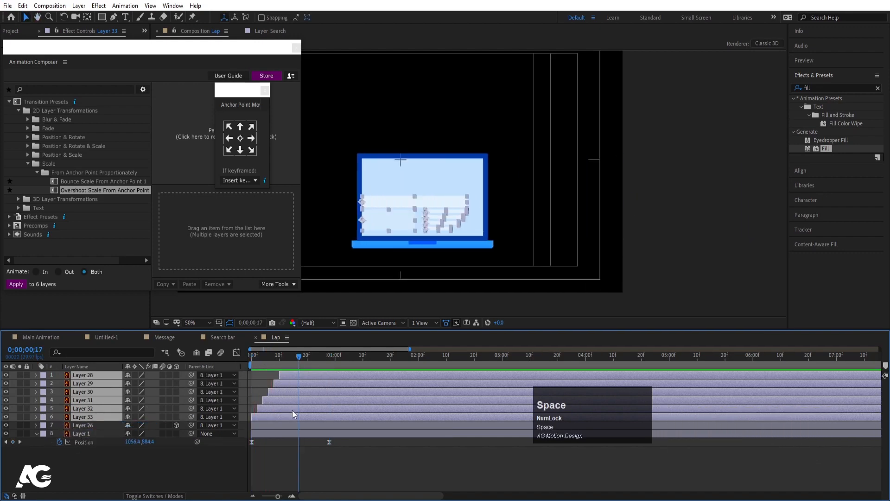
- Shift the staggered Layers 28 to 33 about 16 frames later in the timeline and preview the result from the start
click(280, 422)
click(284, 419)
shift+click(293, 374)
drag(268, 414, 310, 418)
key(space)
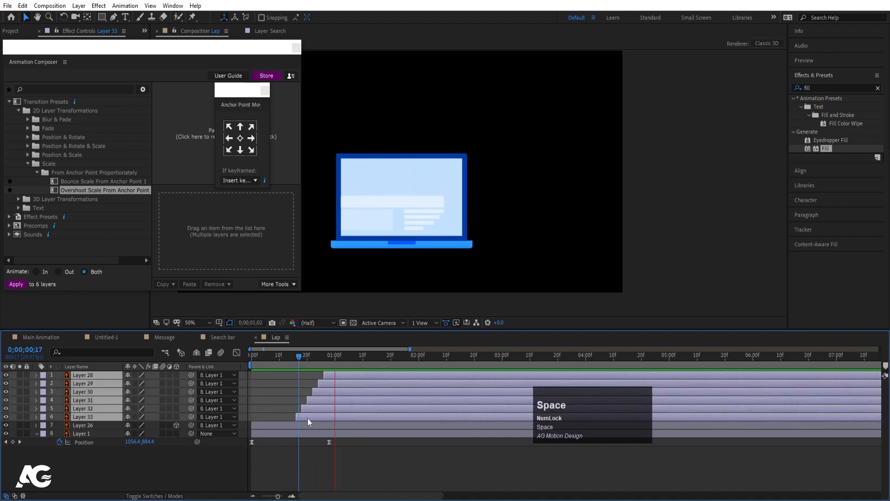
key(space)
drag(299, 358, 210, 372)
key(space)
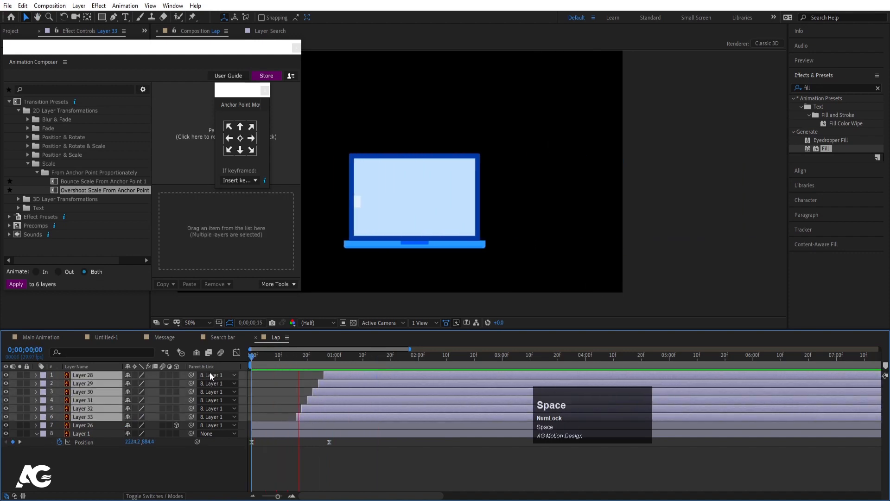
key(space)
- Return to 0;00;00;00 and reveal the rotation properties of the laptop screen frame, Layer 26
drag(274, 359, 99, 407)
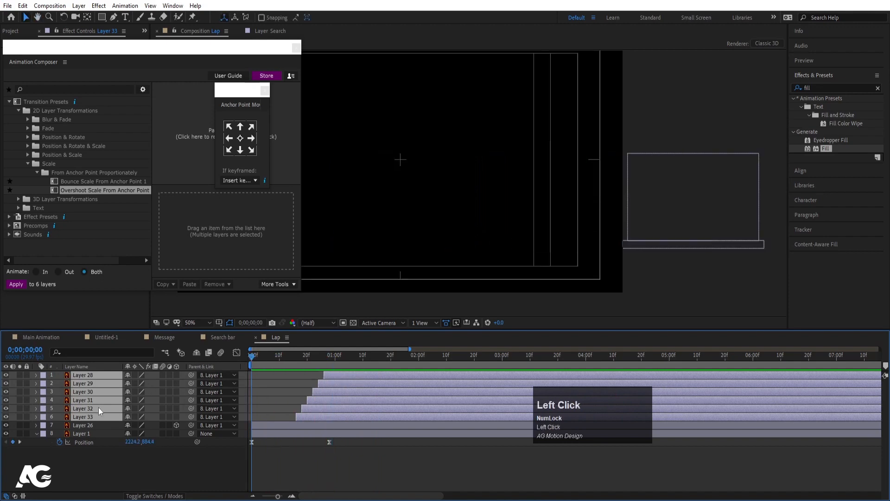
click(72, 427)
key(r)
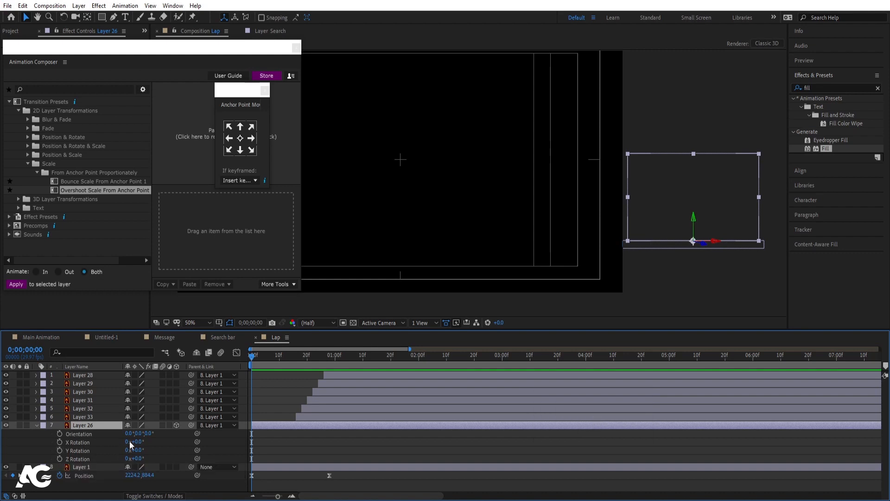
mouse_move(137, 444)
mouse_down()
mouse_move(129, 461)
mouse_move(145, 443)
mouse_up()
key(ctrl+z)
key(ctrl+z)
key(ctrl+z)
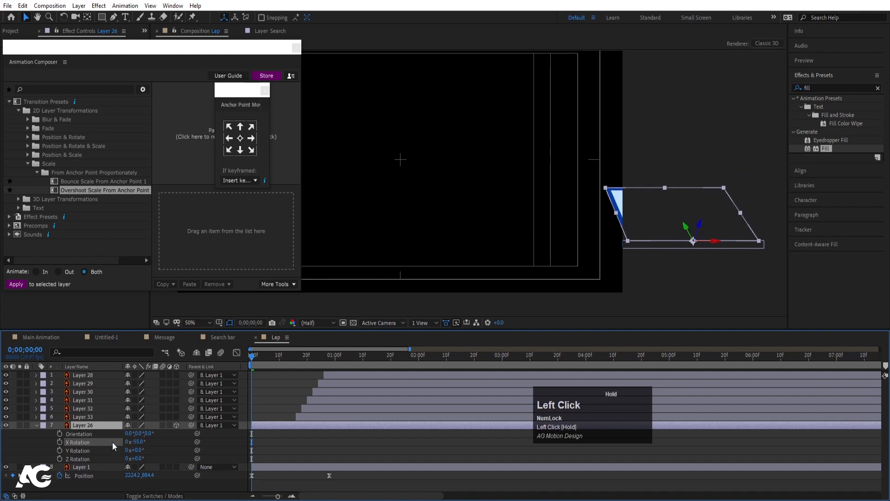
key(ctrl+z)
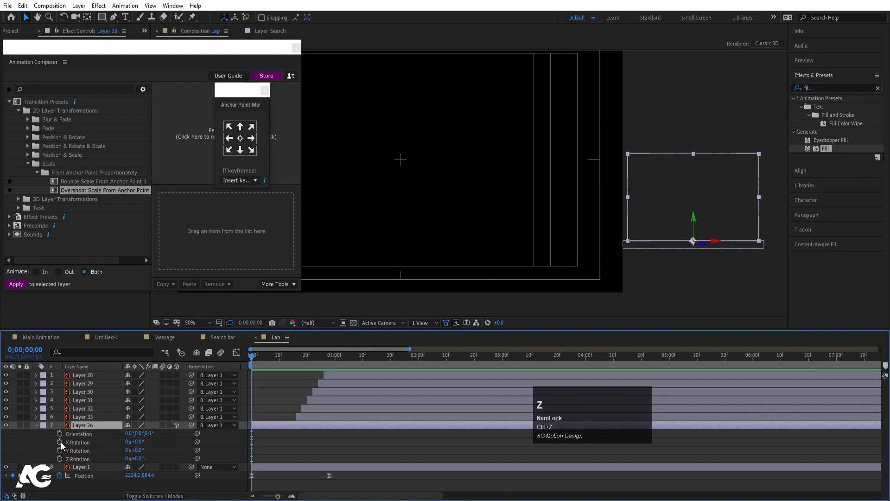
- Keyframe Layer 26's X Rotation at 0;00;00;00 and 0;00;00;29, and set it to 80° at 0;00;00;20
click(60, 441)
key(space)
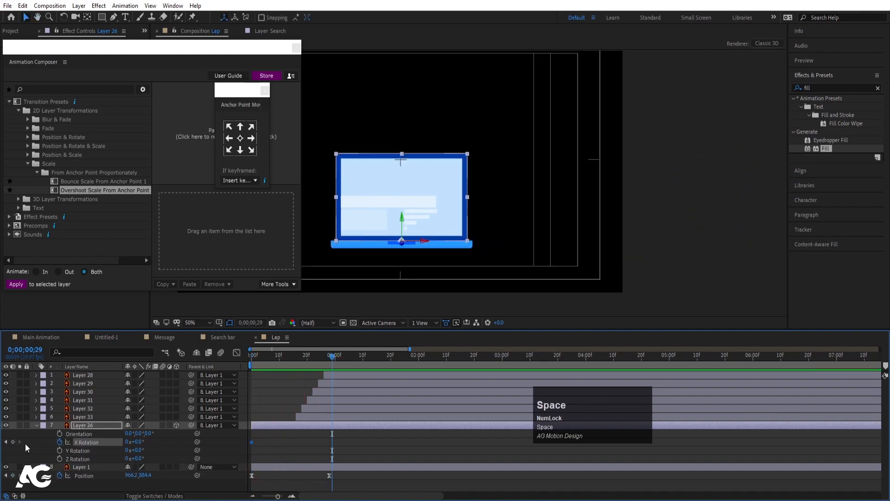
drag(312, 358, 307, 358)
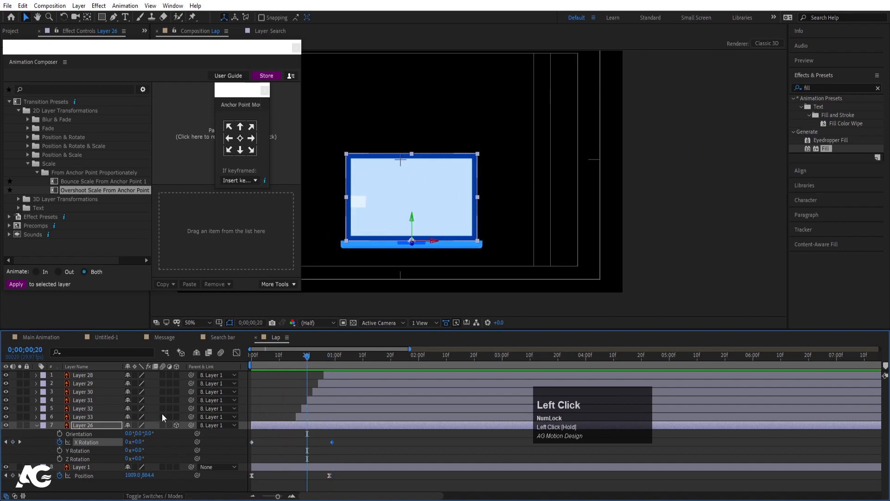
drag(140, 445, 165, 439)
click(139, 443)
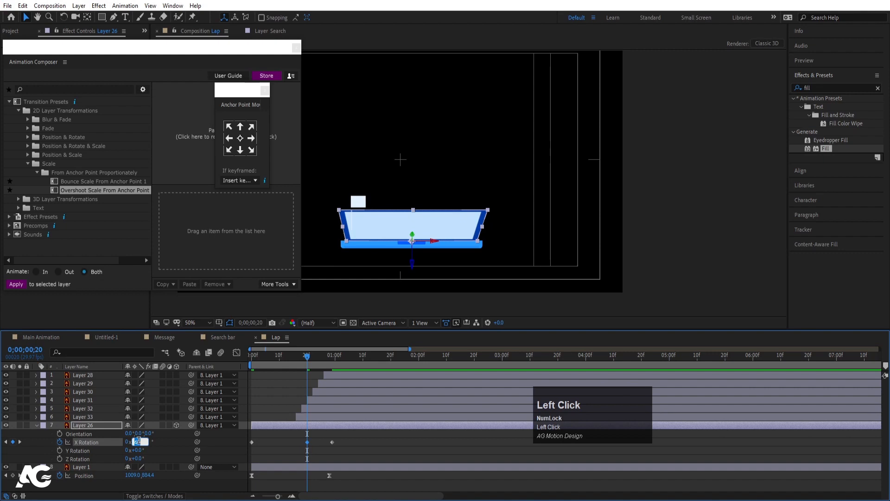
key(Return)
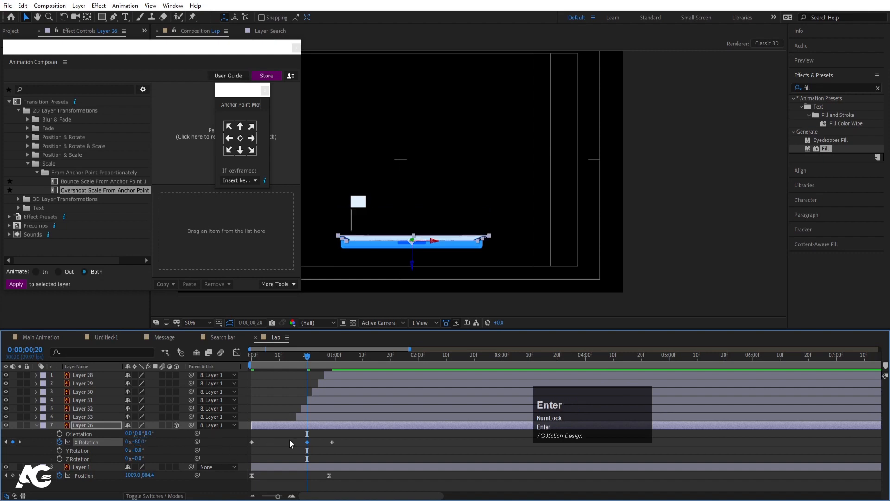
- Delete Layer 26's X Rotation keyframe at 0;00;00;00 and apply Easy Ease to the remaining two
click(249, 440)
drag(295, 438, 351, 445)
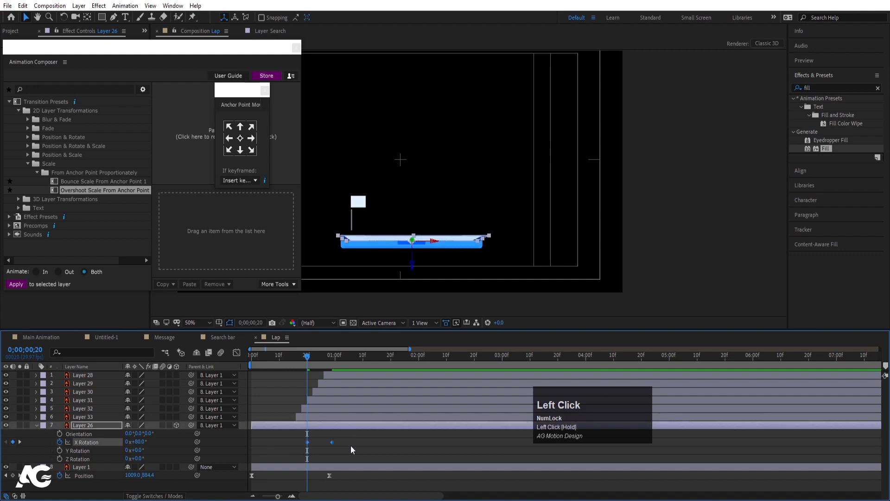
key(F9)
click(306, 423)
- Move Layer 26's 80° X Rotation keyframe to 0;00;00;06 and preview the laptop opening
drag(299, 359, 296, 369)
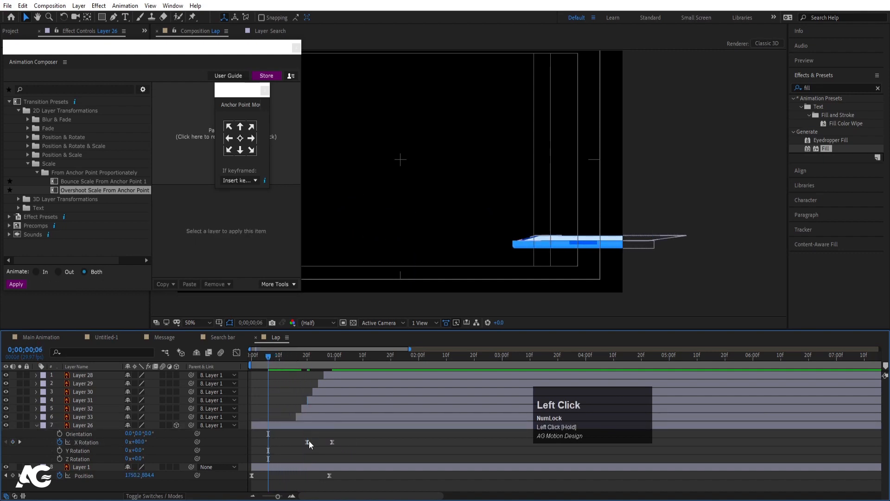
drag(307, 442, 277, 445)
key(space)
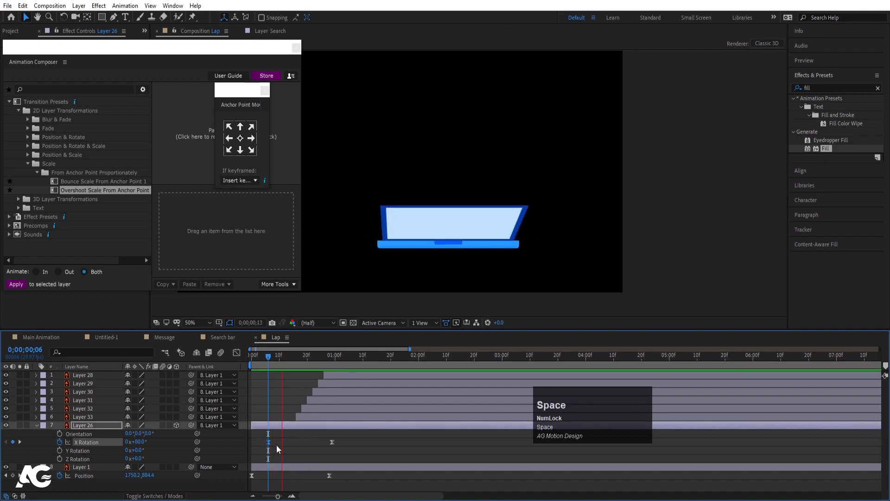
key(space)
- Reshape Layer 26's X Rotation speed curve with a long ease into the last keyframe, and preview from the start
drag(359, 449, 257, 430)
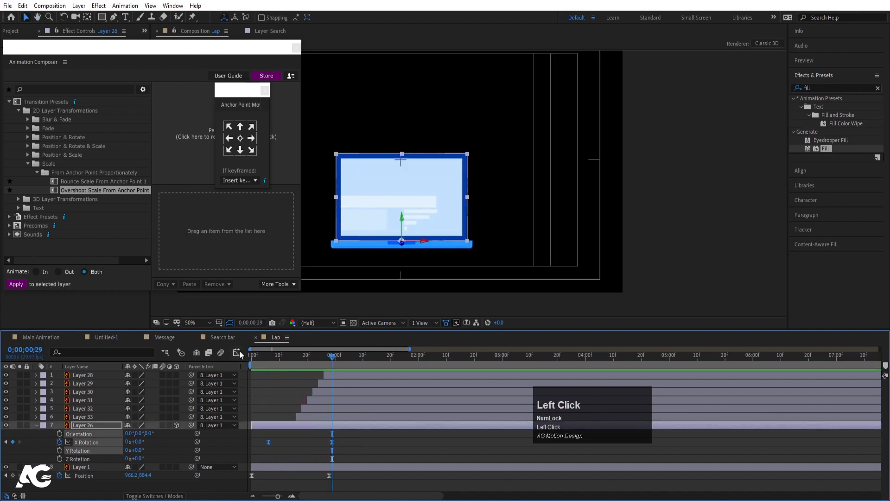
click(238, 352)
drag(375, 441, 300, 379)
key(space)
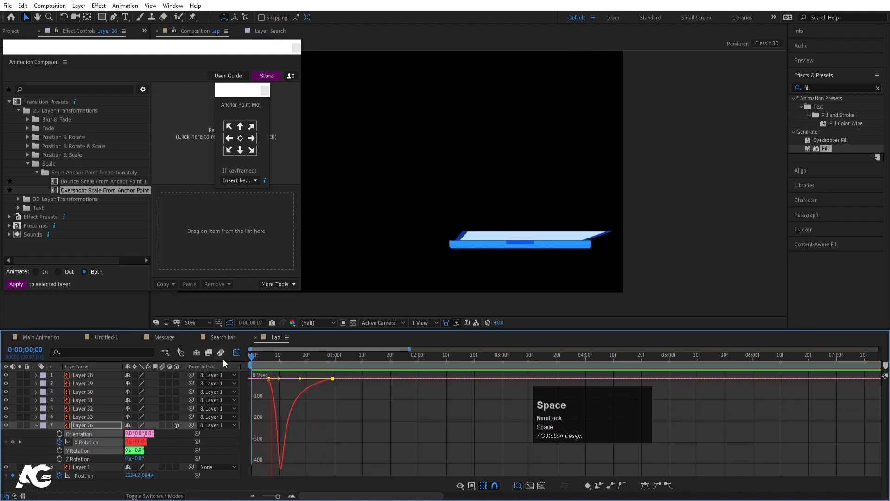
click(236, 352)
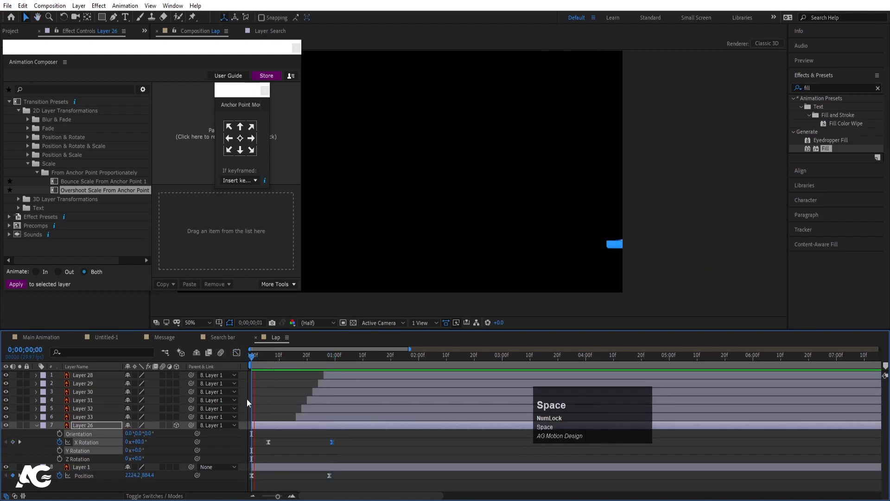
- Preview the whole laptop animation from the start and collapse the expanded properties of all layers
click(283, 395)
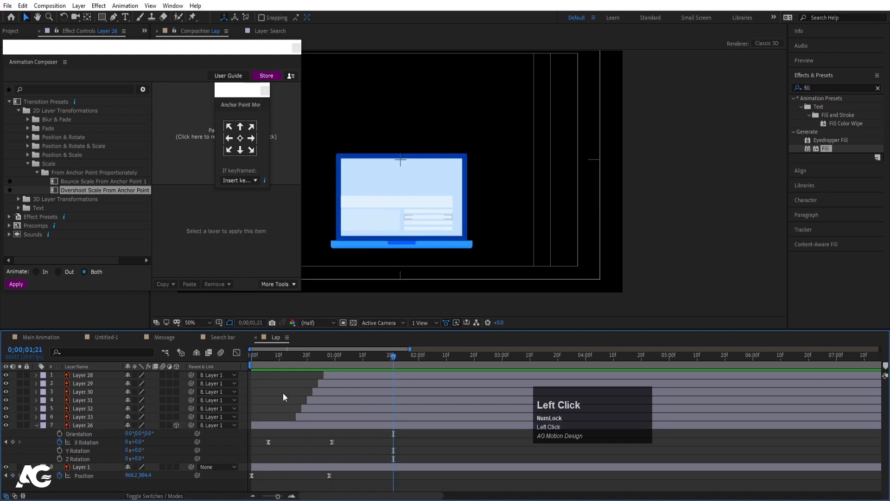
key(u)
key(u)
drag(286, 357, 201, 360)
key(space)
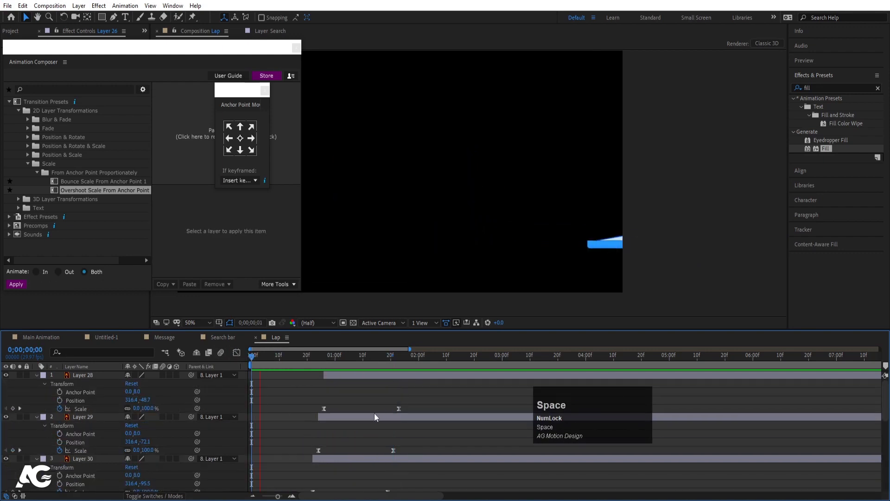
key(u)
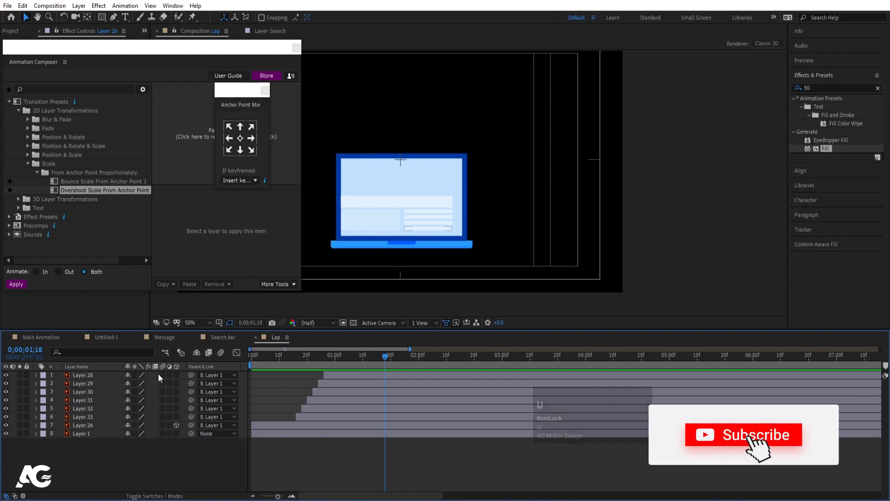
- Turn on continuous rasterization for all eight layers in Lap and preview from the start
key(ctrl+a)
click(135, 375)
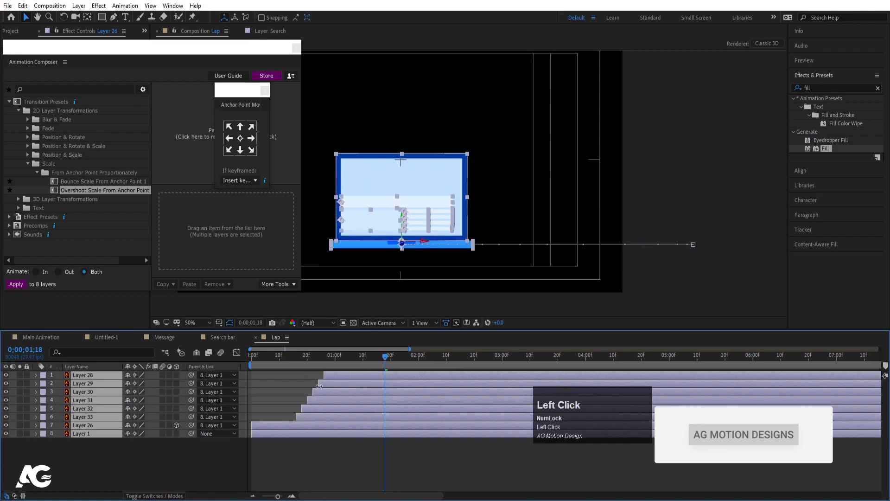
click(244, 357)
key(space)
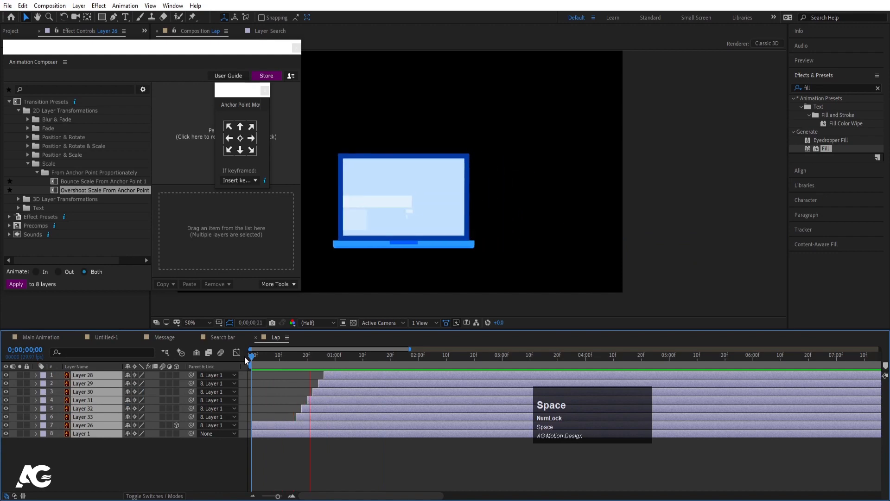
- Show the layer switches in the Search bar composition and select all five of its layers
click(224, 337)
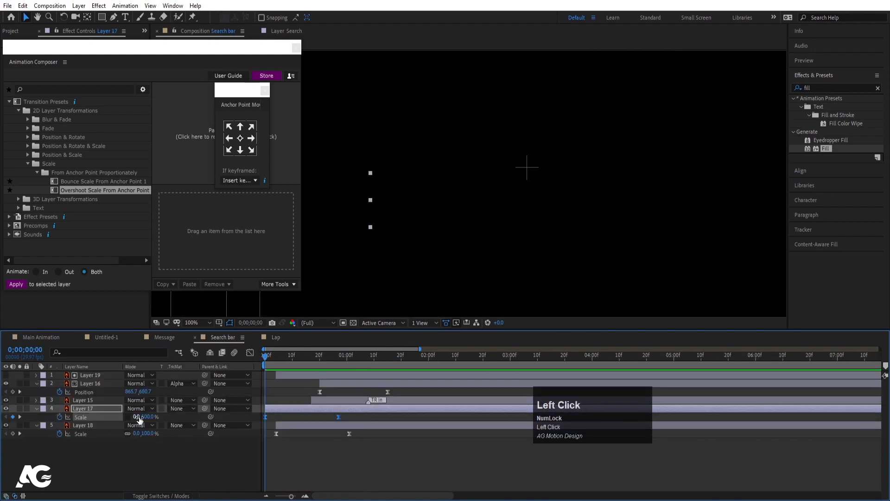
key(F4)
key(ctrl+a)
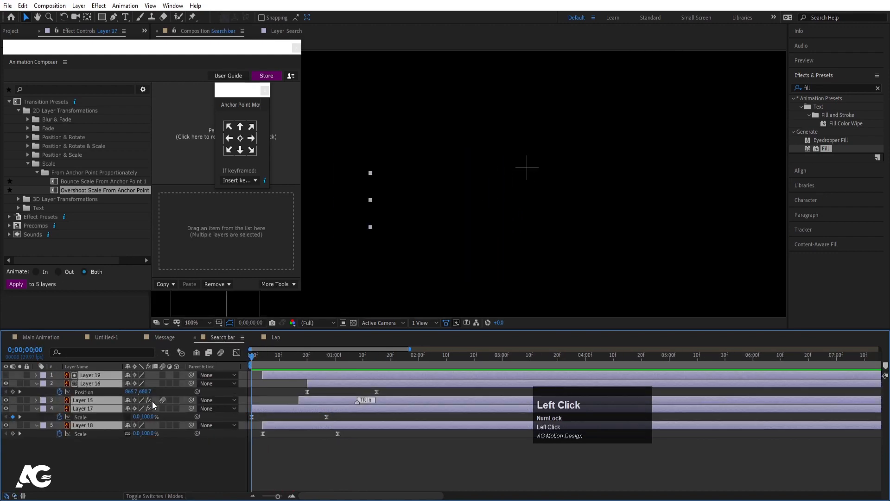
- Return to the Untitled-1 composition and open the bg Elements precomposition
click(166, 337)
click(106, 337)
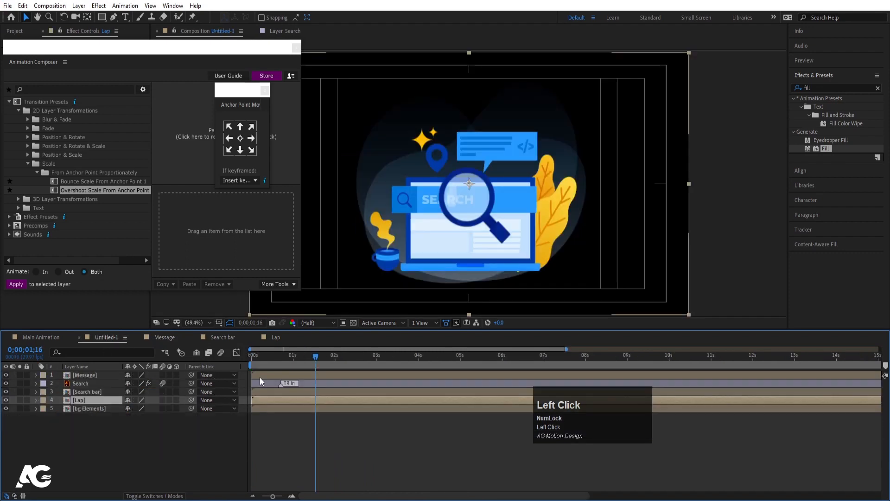
double_click(83, 408)
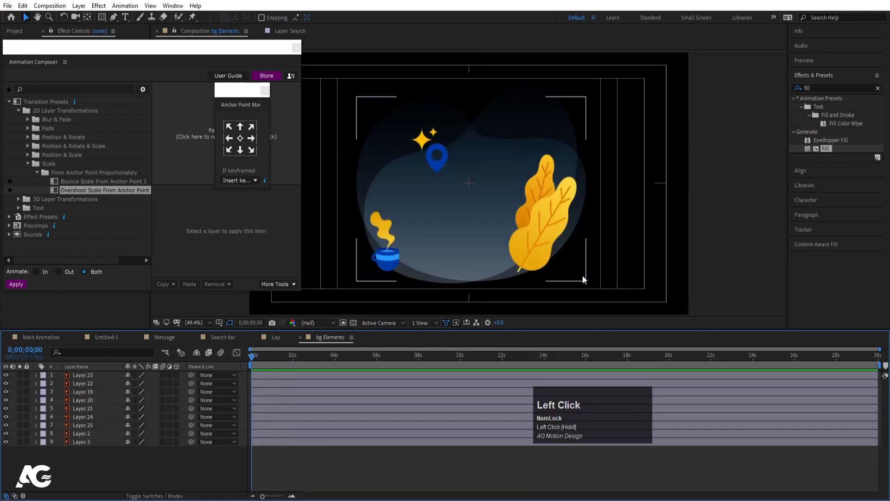
- Move the anchor points of the two leaf layers, Layer 24 and Layer 25, down to the base of each leaf
click(539, 243)
key(y)
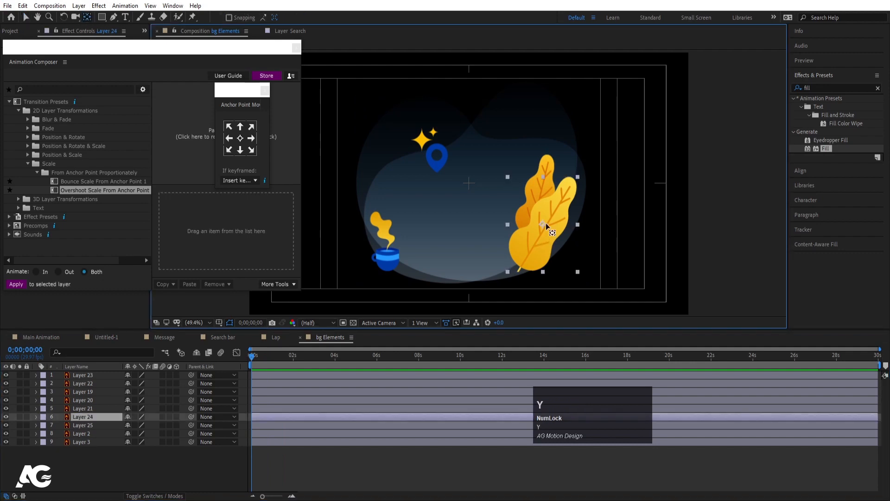
drag(543, 225, 518, 273)
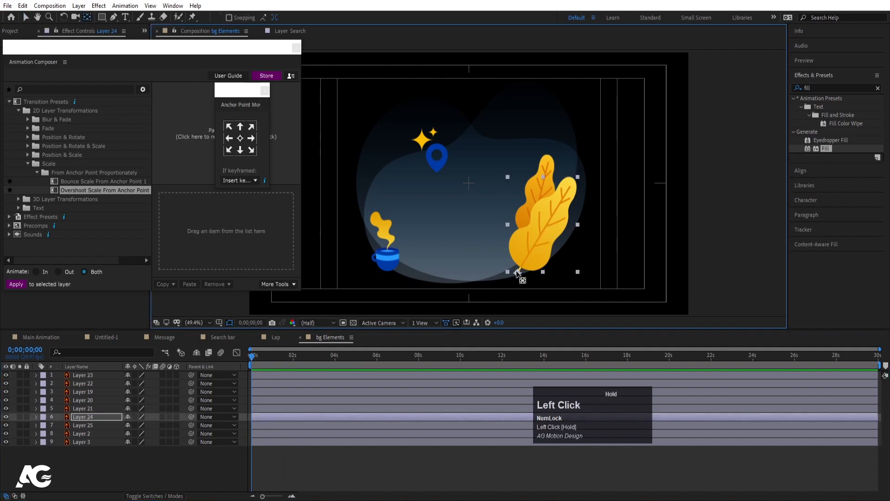
click(551, 158)
drag(540, 199, 529, 241)
- Reveal Layer 24's Rotation, tilt the front leaf to -5.6° and add a rotation keyframe at 0;00;00;00
click(574, 209)
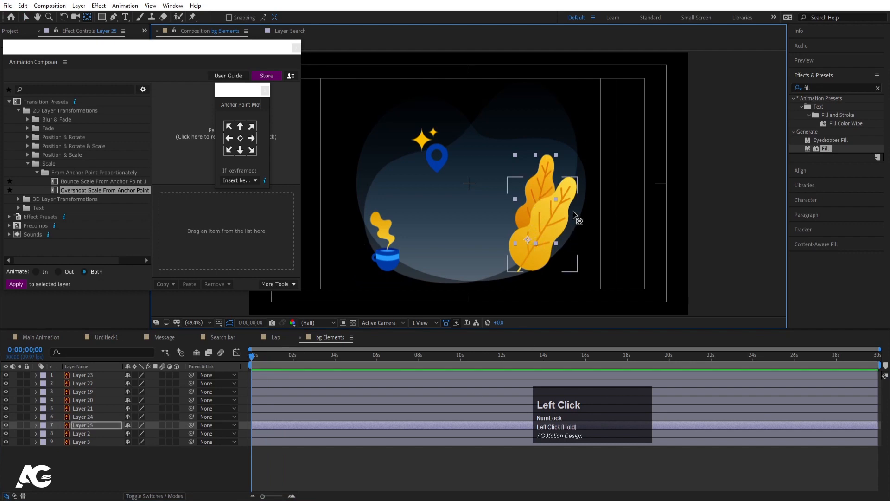
key(r)
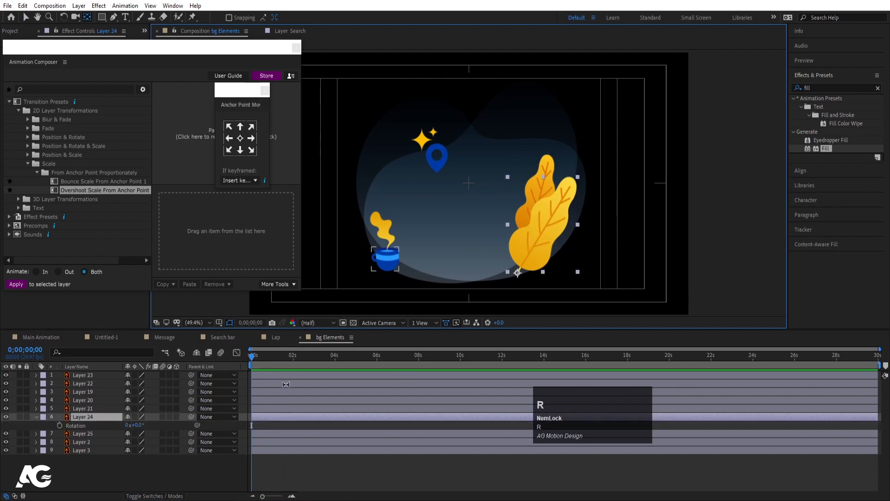
key(w)
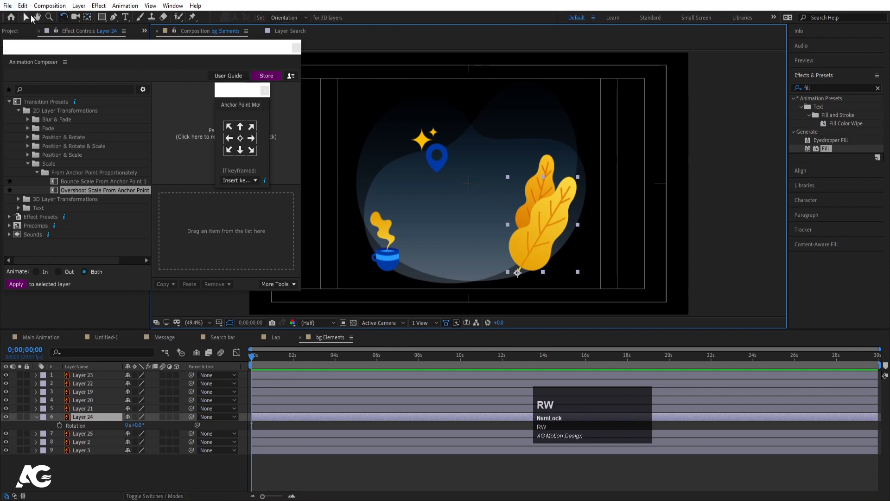
drag(619, 230, 615, 221)
click(59, 425)
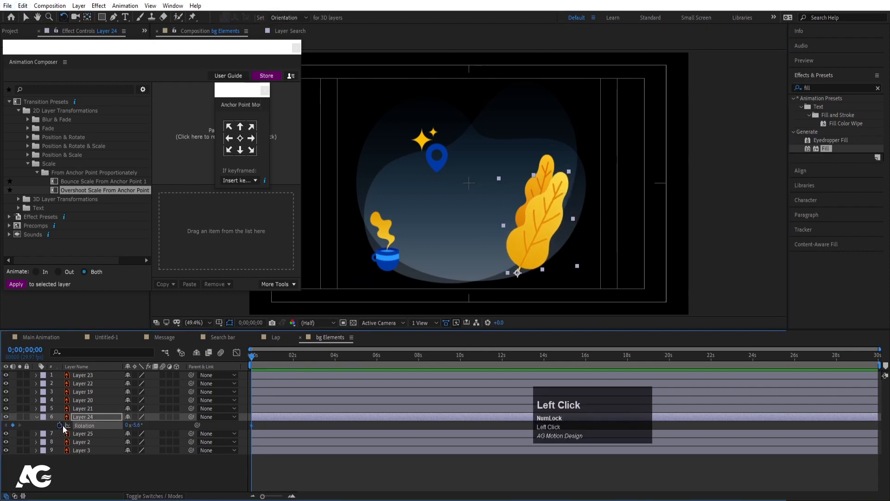
- Swing the front leaf on Layer 24 back and forth with rotation keyframes through 0;00;04;18, the last one at 1°
key(space)
mouse_move(571, 201)
mouse_down()
mouse_move(557, 184)
mouse_move(577, 217)
mouse_up()
key(space)
key(space)
key(space)
key(space)
key(space)
key(space)
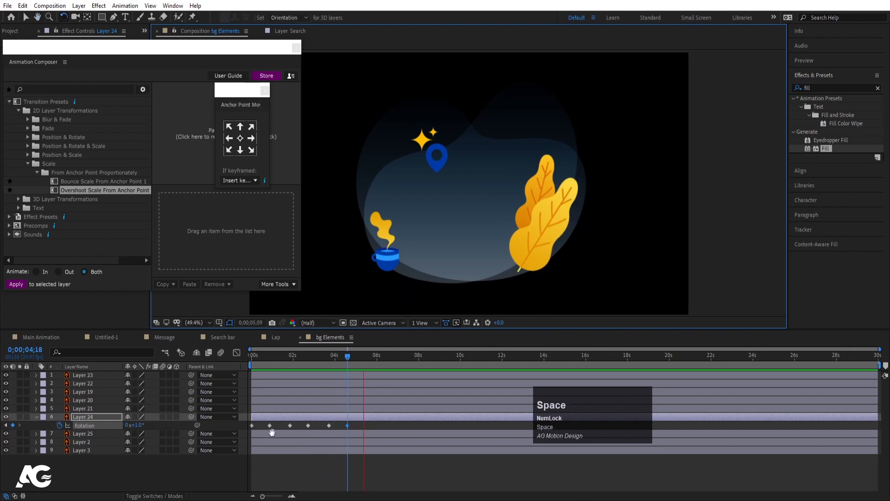
- Copy Layer 24's first rotation keyframe to 0;00;05;16 and apply Easy Ease to all its rotation keyframes
key(space)
ctrl+click(252, 424)
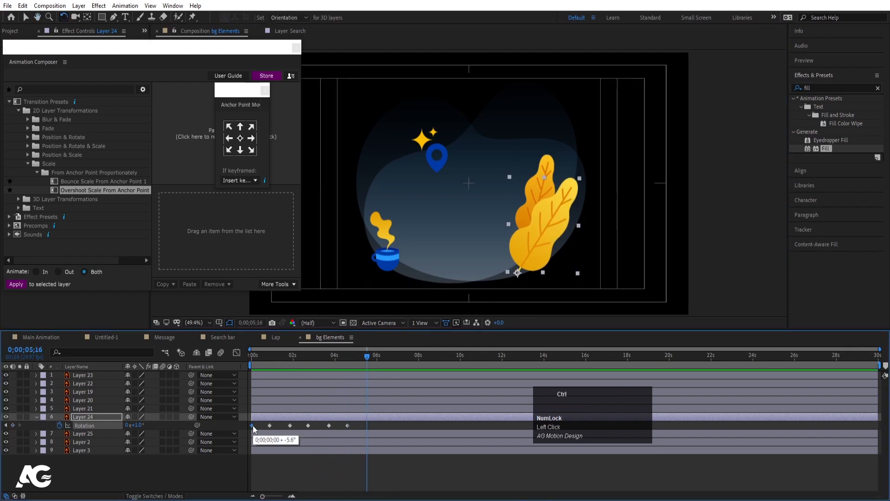
key(ctrl+v)
click(80, 428)
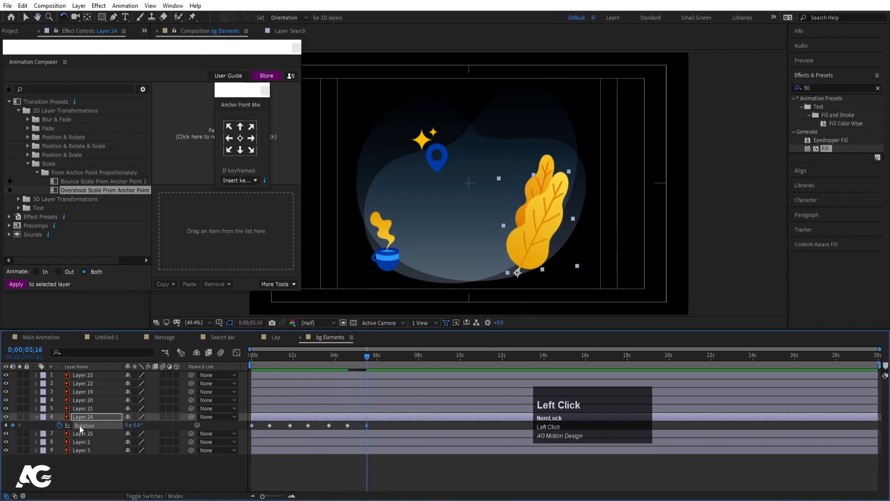
click(66, 466)
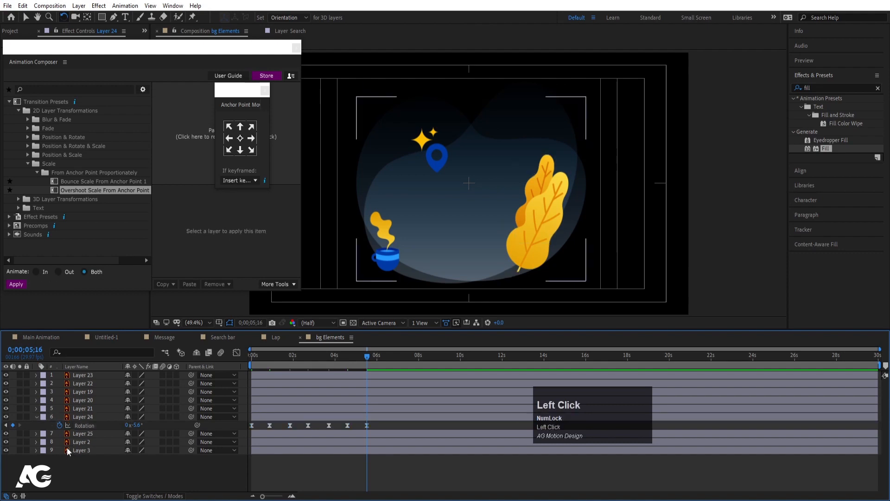
- Add the expression loopOut() to Layer 24's Rotation
alt+click(59, 425)
text(loop)
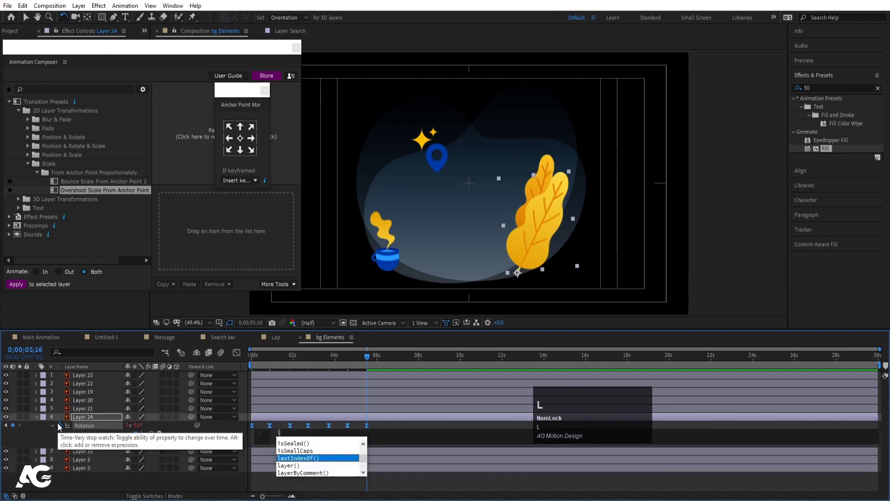
key(Down)
key(Down)
key(Down)
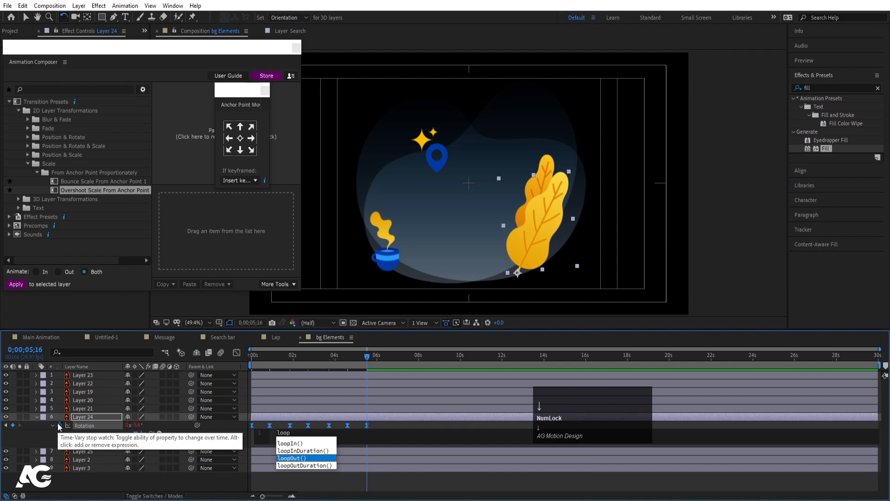
key(Return)
click(58, 438)
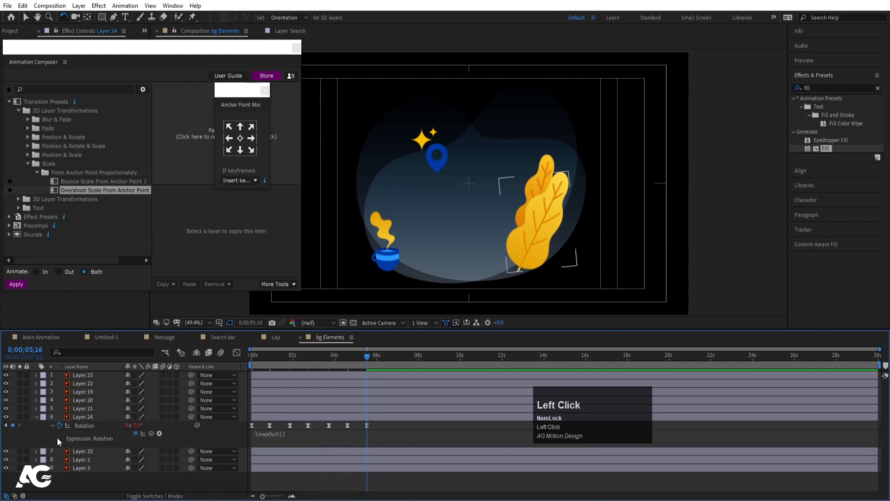
- Copy Layer 24's Rotation animation onto Layer 25, starting at 0;00;00;00, and reveal its keyframes
click(85, 425)
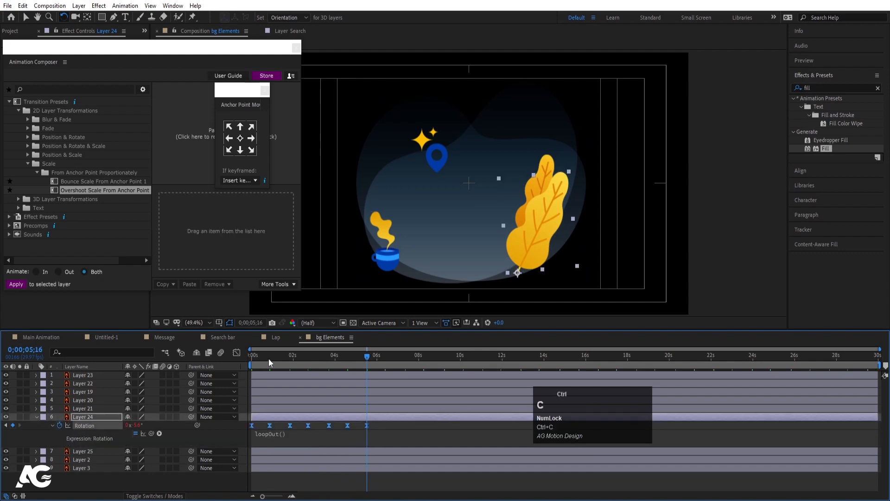
drag(269, 358, 227, 368)
click(102, 452)
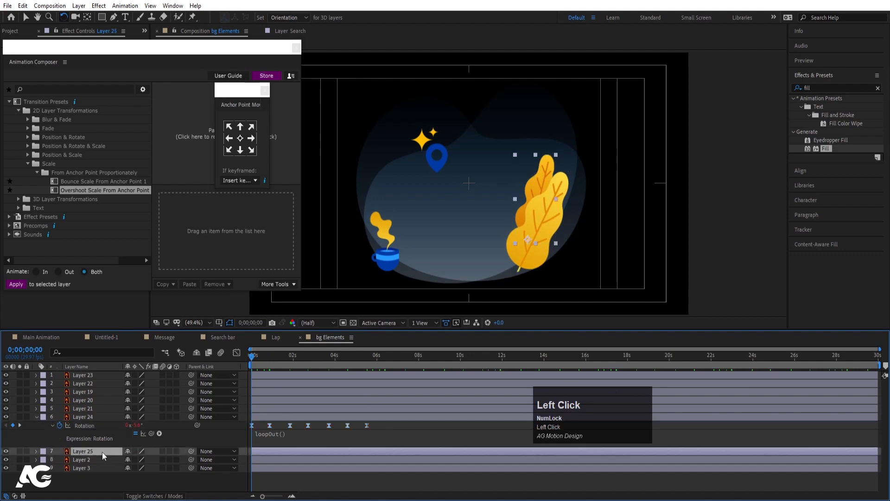
key(ctrl+v)
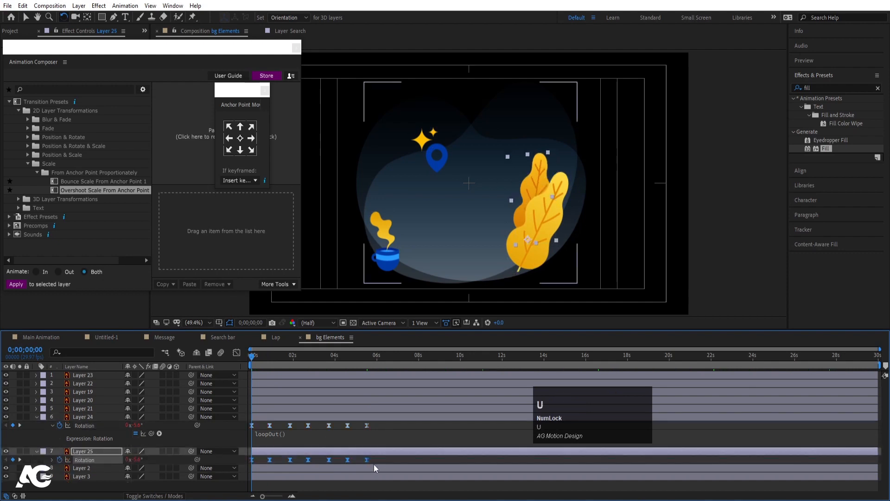
- Stretch Layer 25's rotation keyframes proportionally so the last one falls at 0;00;06;24, and preview both leaves
drag(368, 459, 395, 459)
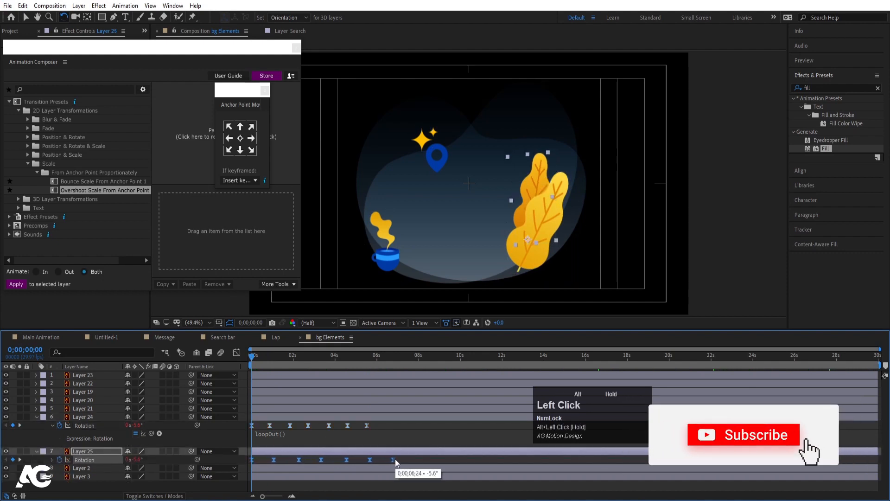
key(space)
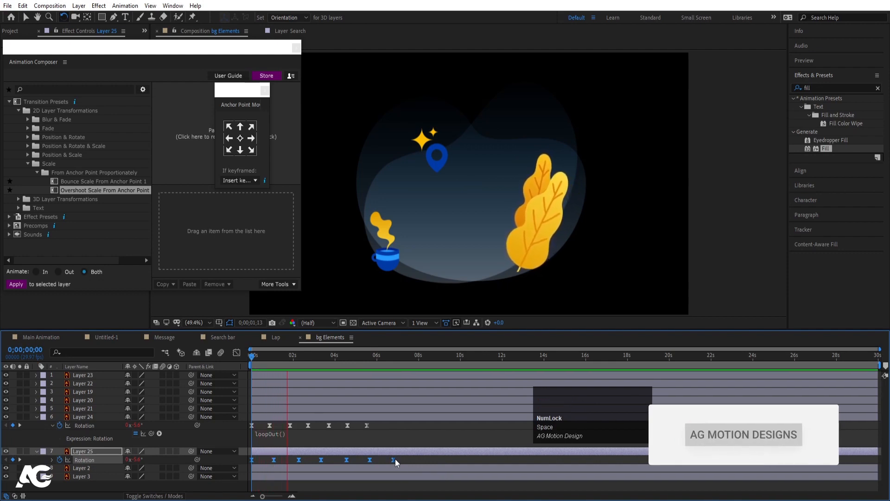
key(space)
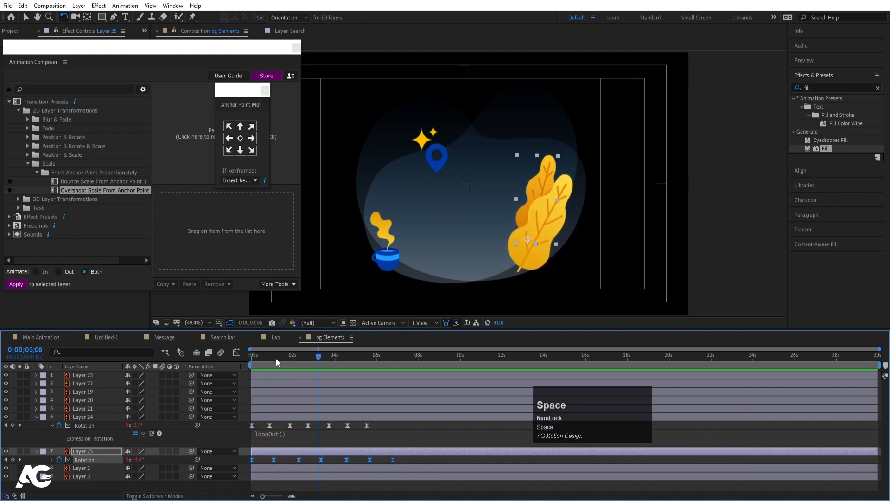
- Apply the Overshoot Scale From Anchor Point 2 transition, in and out, to Layers 24 and 25 and collapse their properties
drag(271, 358, 162, 376)
click(84, 417)
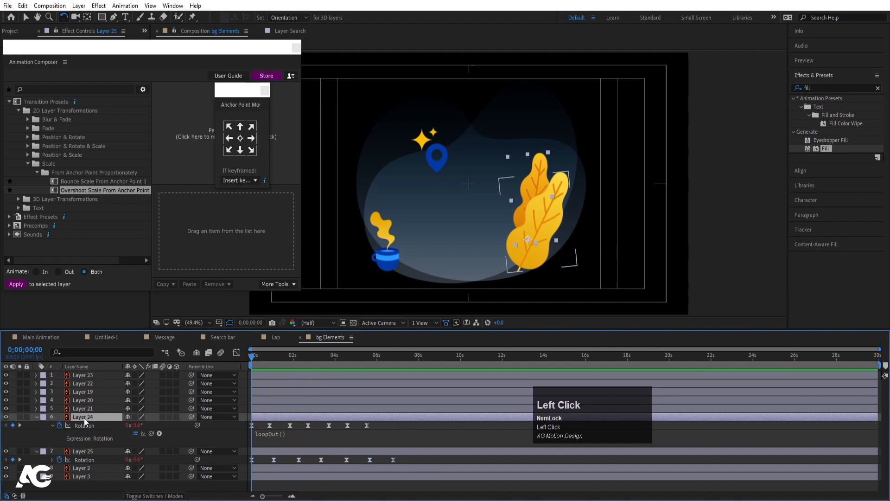
shift+click(84, 451)
double_click(82, 190)
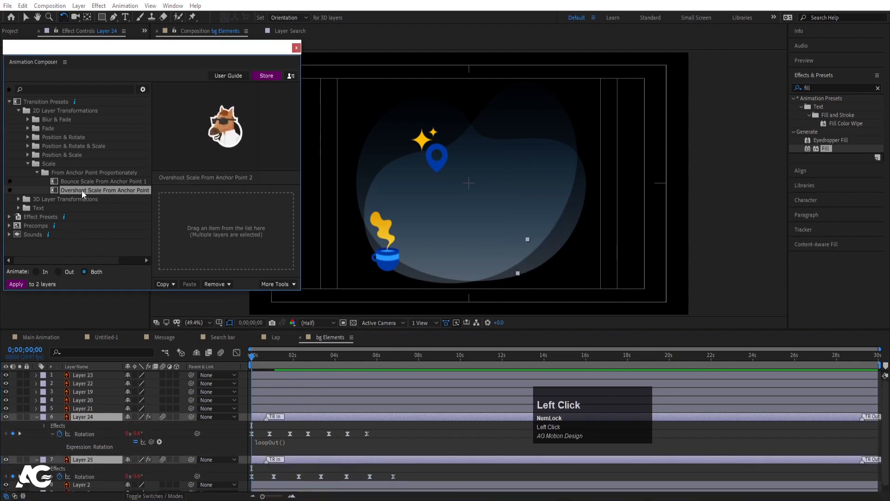
key(u)
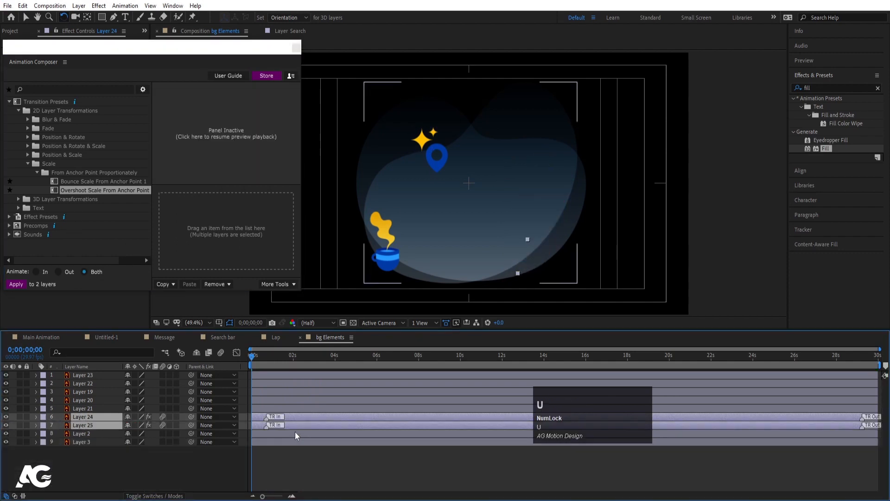
click(112, 468)
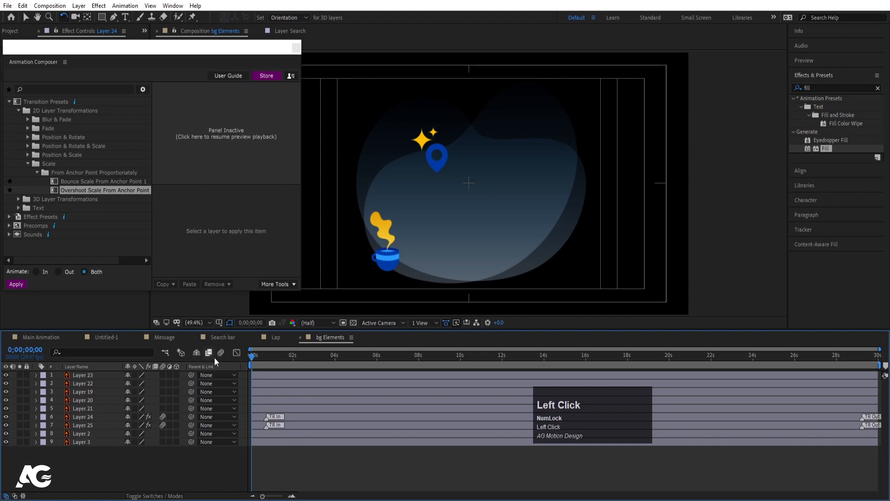
- Apply the Overshoot Scale From Anchor Point 2 transition, in and out, to the background shapes on Layers 2 and 3
click(95, 439)
shift+click(88, 432)
double_click(79, 192)
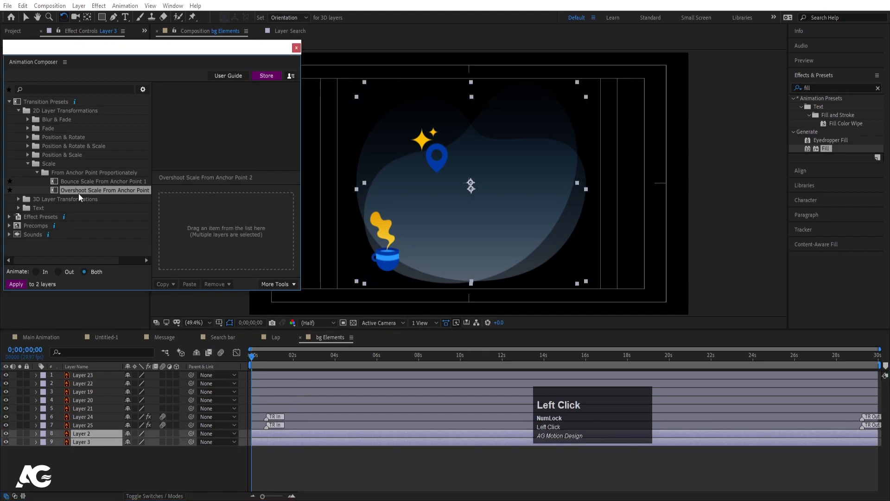
- Stagger the layer starts: Layer 2 at about frame 5, Layer 25 at frame 10 and Layer 24 at frame 16, and preview
click(250, 356)
key(equal)
key(equal)
key(equal)
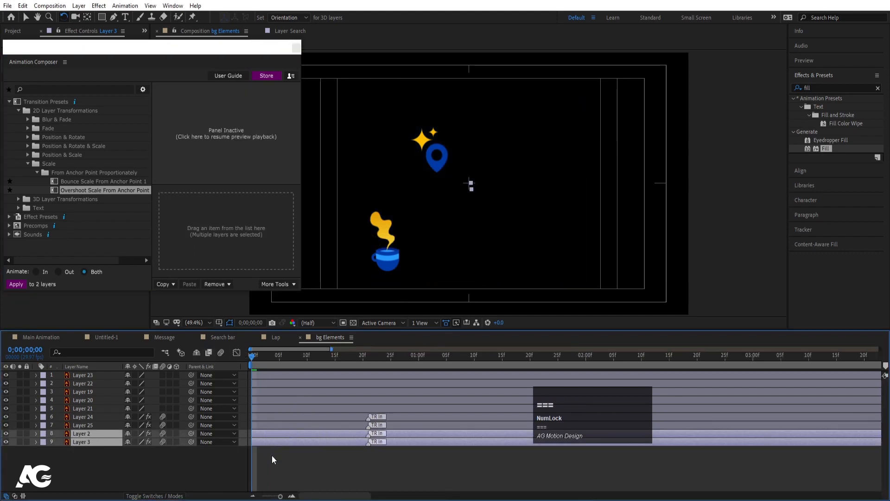
click(272, 454)
drag(264, 435, 368, 419)
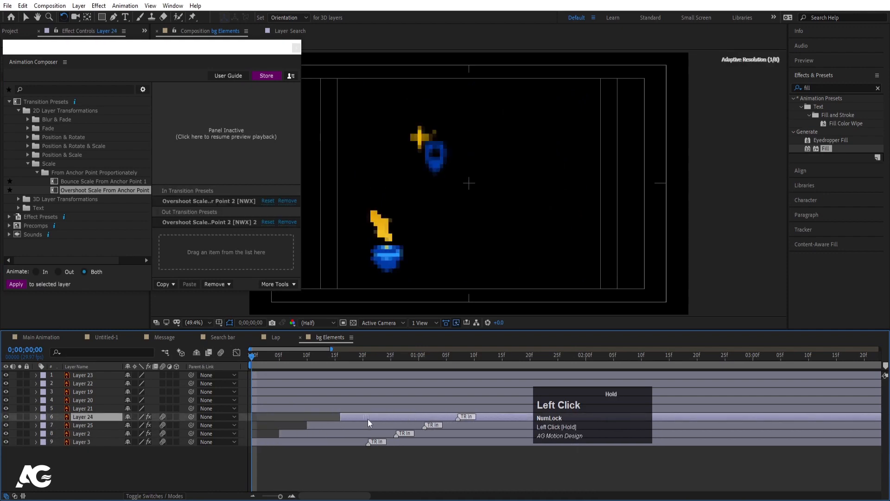
key(space)
click(380, 202)
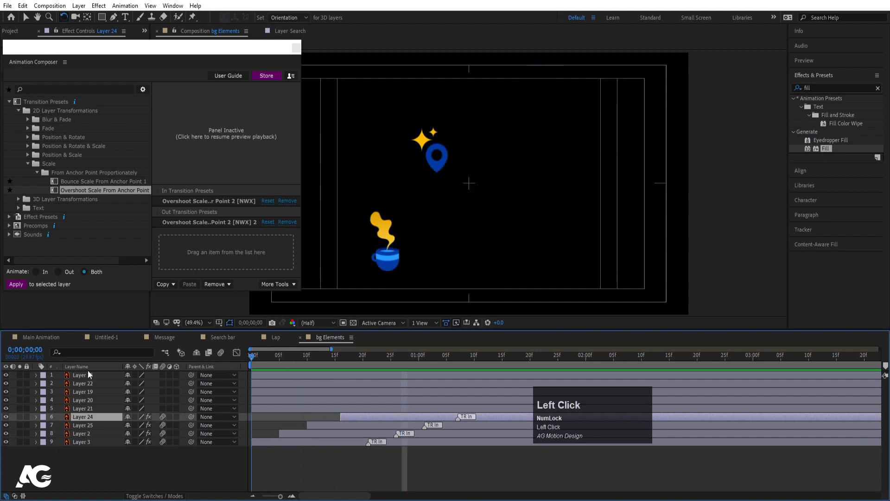
- Apply the Wiggle - position preset to the location pin and both sparkles, Layers 19, 20 and 21
click(429, 172)
shift+click(425, 139)
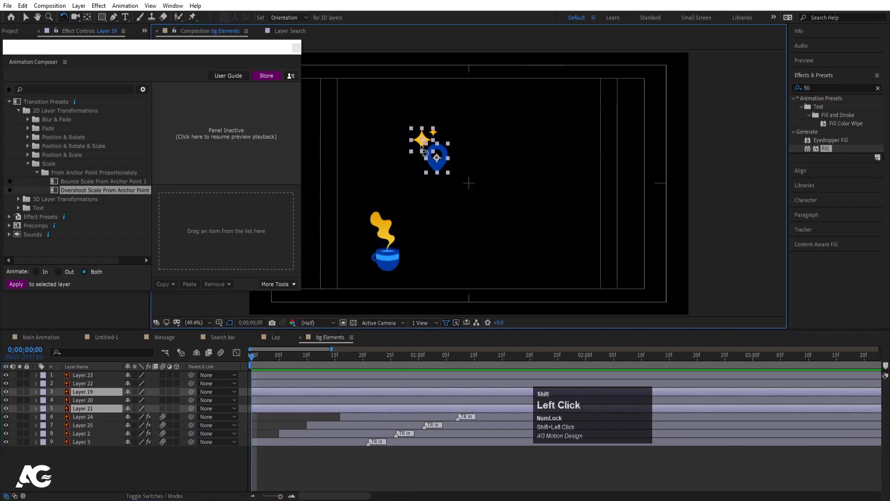
shift+click(435, 134)
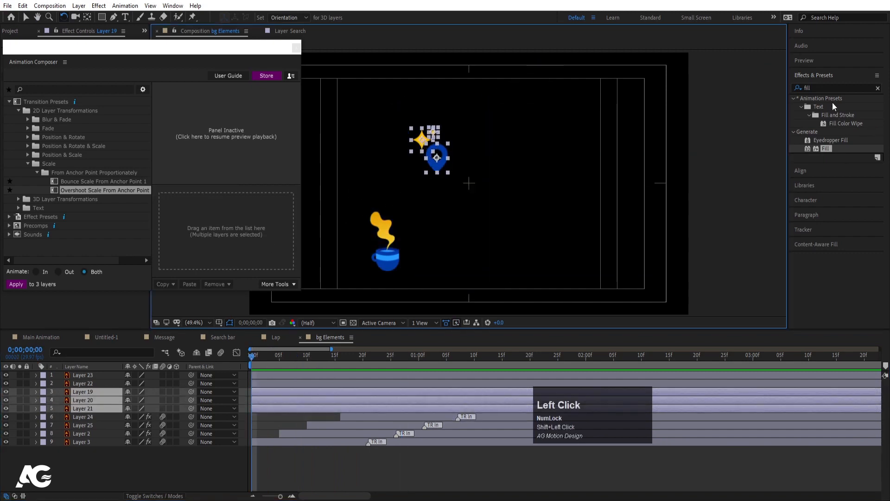
click(825, 87)
text(wigg)
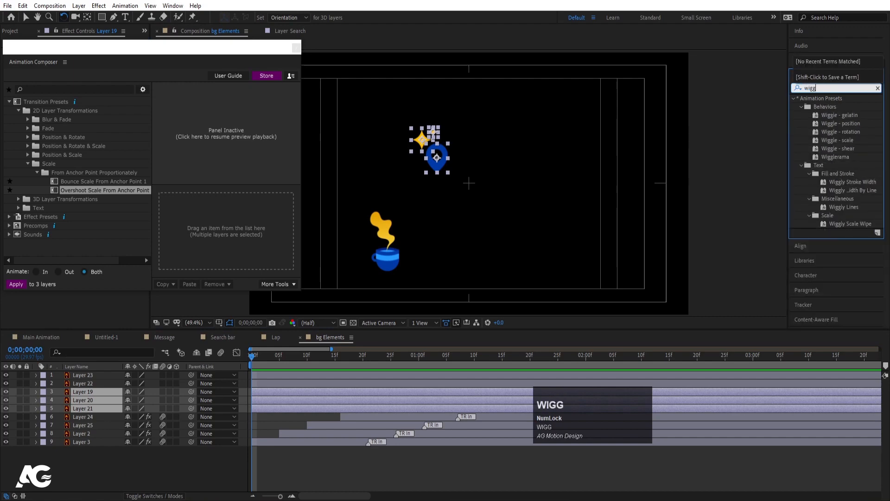
double_click(836, 123)
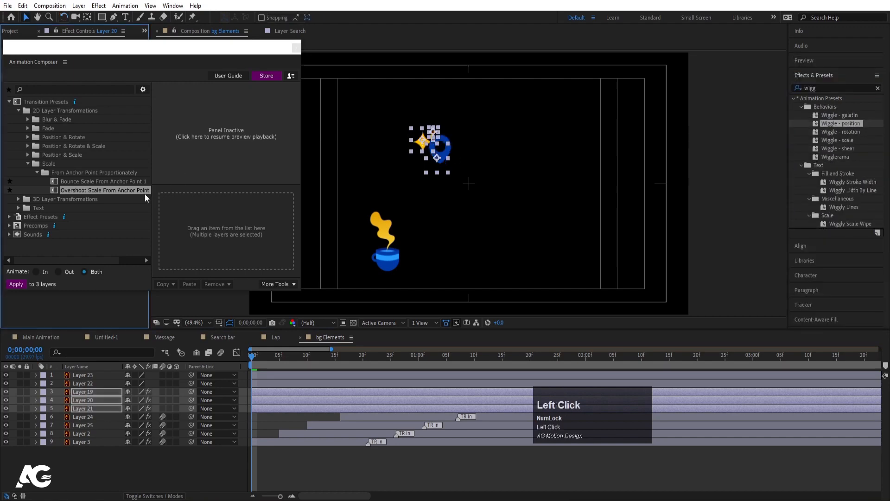
- Apply the Overshoot Scale From Anchor Point 2 transition, in and out, to Layers 19, 20 and 21 and preview
double_click(118, 191)
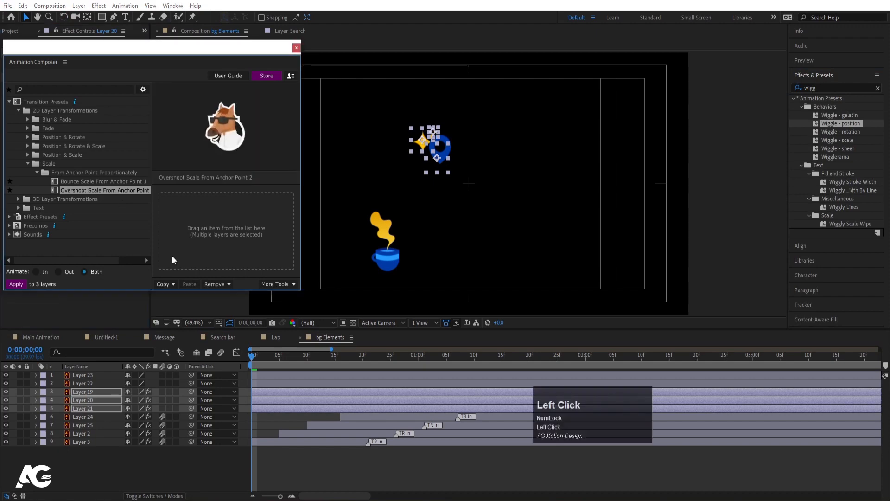
key(space)
key(space)
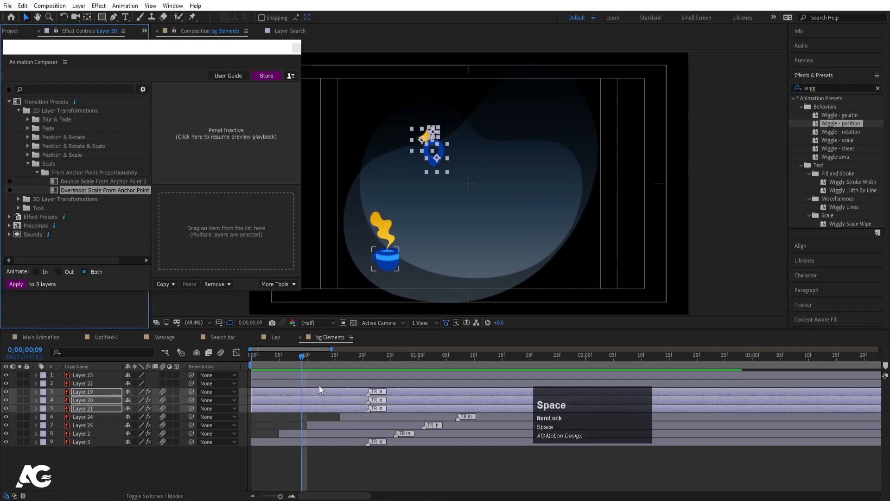
- Stagger the layer starts: Layer 21 at frame 22, Layer 20 at about frame 28 and Layer 19 at about 1 second 4 frames
click(375, 365)
key(bracketleft)
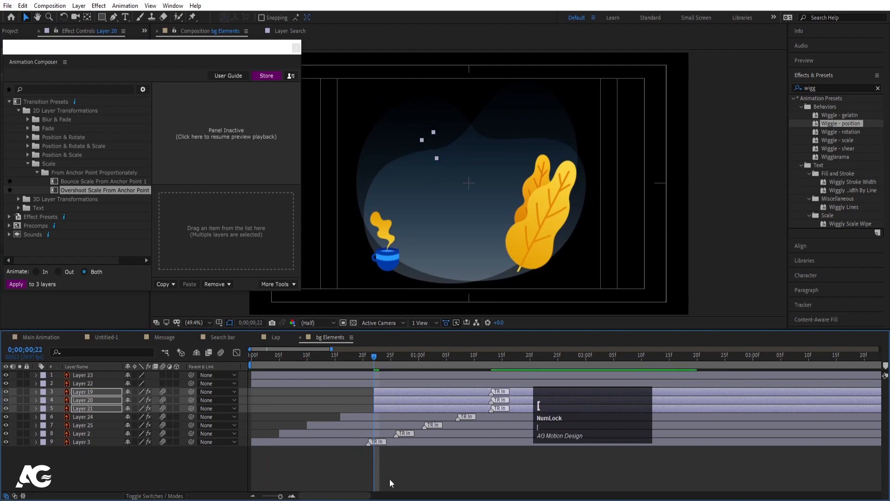
click(390, 478)
click(391, 393)
drag(386, 399, 458, 393)
key(space)
drag(340, 367, 251, 367)
- Parent the steam, Layer 23, to the cup, Layer 22, and move the cup's anchor point to its bottom centre
click(385, 240)
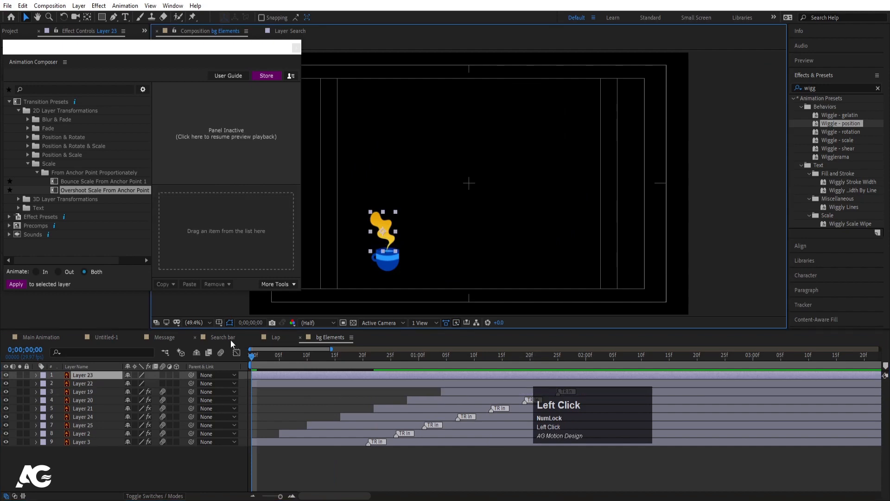
drag(192, 373, 87, 381)
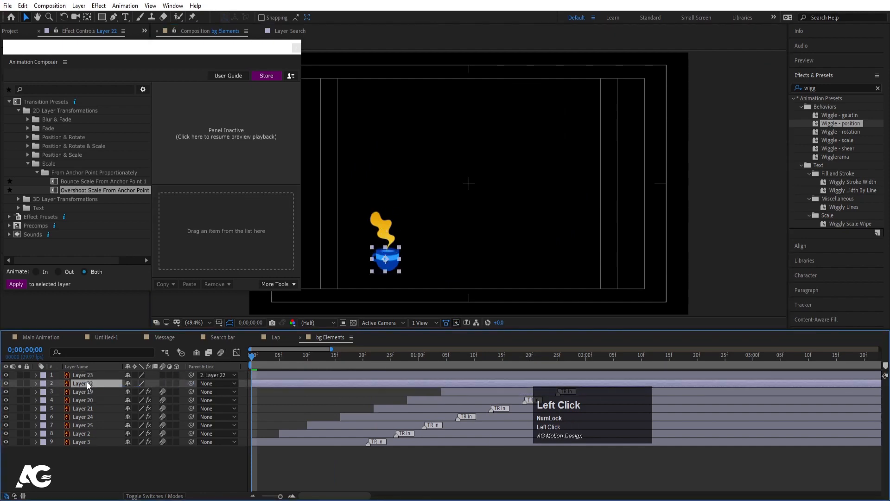
drag(389, 258, 384, 270)
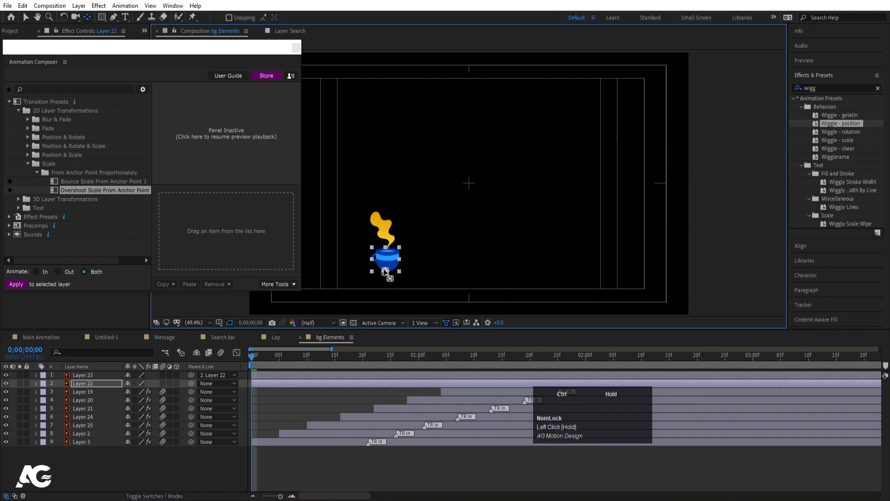
- Apply Overshoot Scale From Anchor Point 2, in and out, to the cup layer, move its transition-in marker to about frame 28 and preview
click(93, 385)
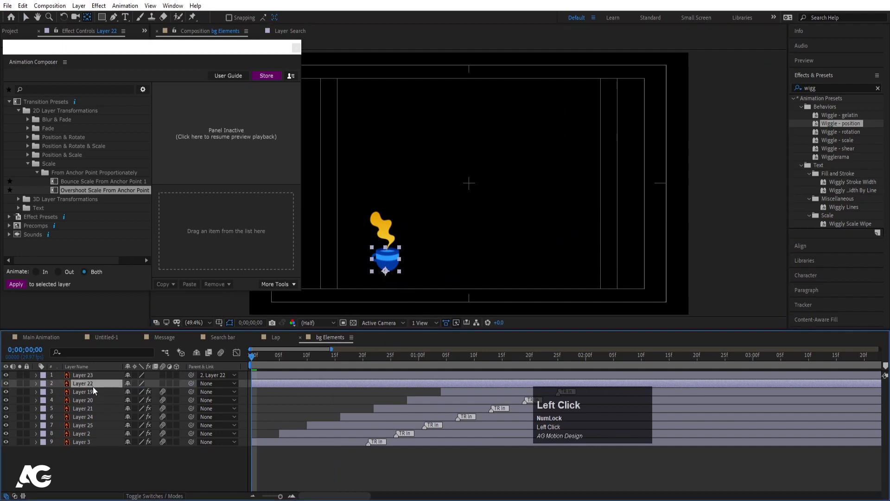
double_click(87, 191)
key(space)
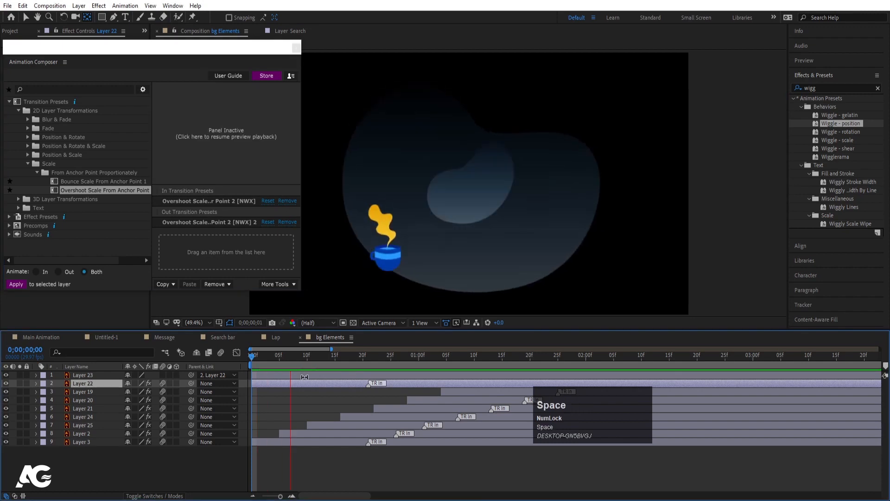
key(space)
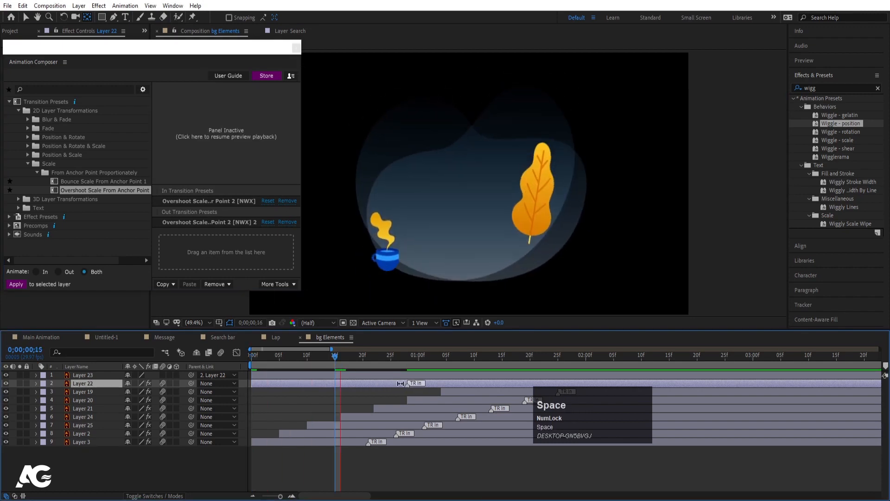
key(space)
drag(337, 361, 160, 358)
key(space)
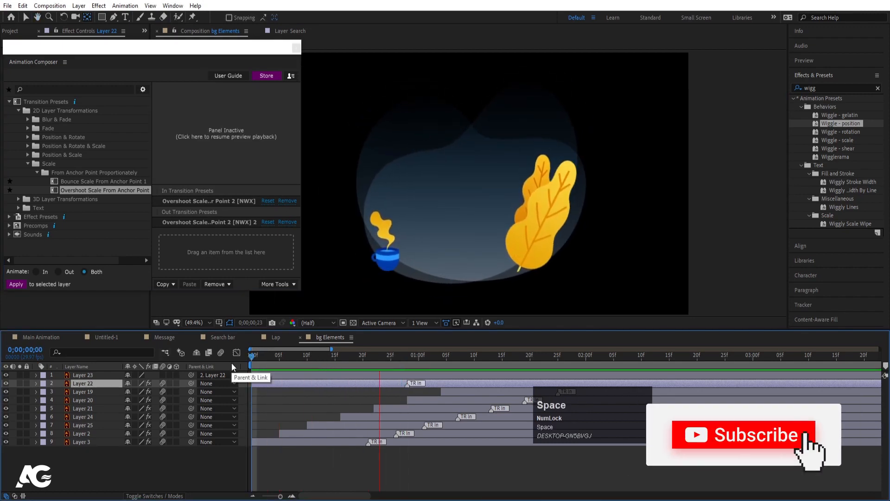
- Apply the Wave Warp effect to the steam, Layer 23, and preview it
click(374, 218)
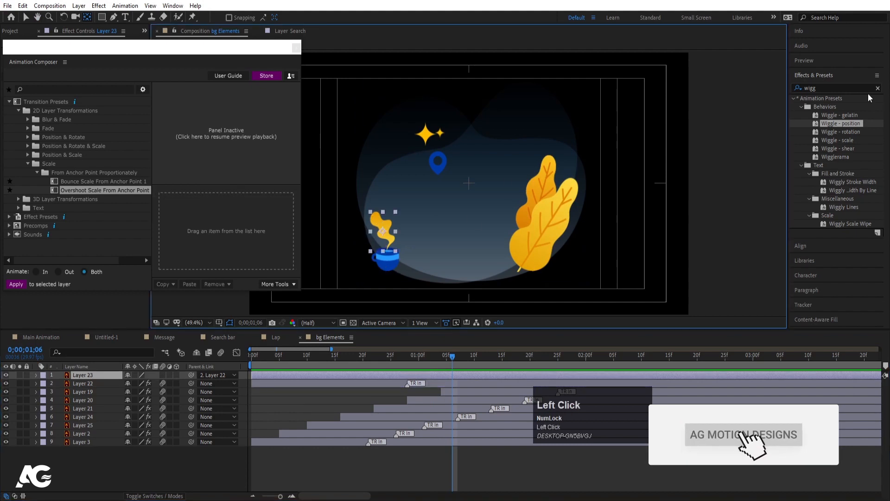
click(817, 88)
key(ctrl+a)
text(wave)
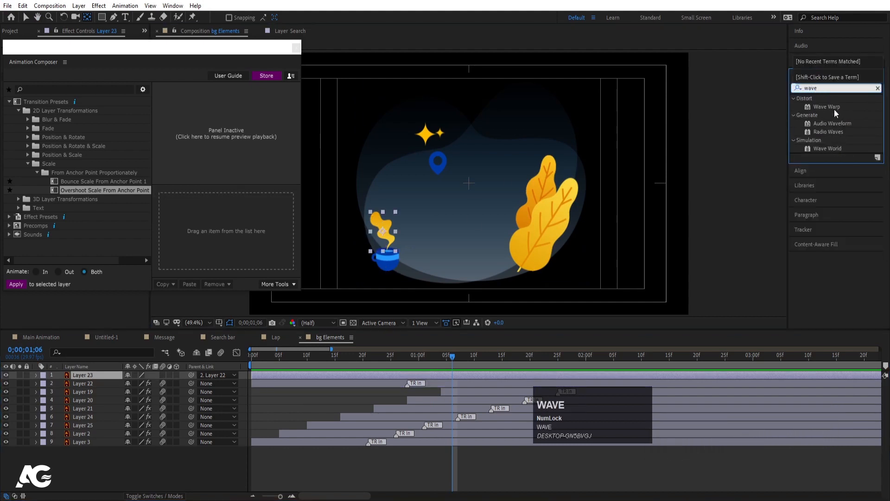
double_click(830, 109)
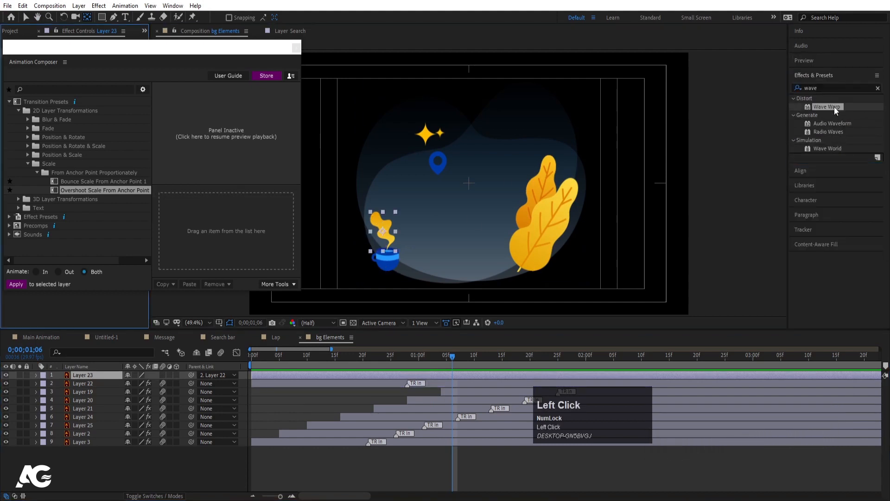
key(space)
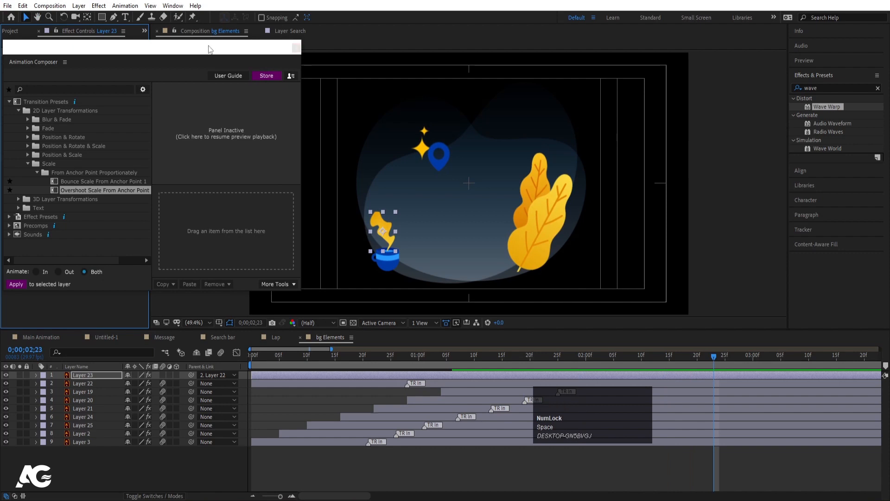
- Close the Animation Composer, set the steam's Wave Warp pinning to All Edges and wave width to 81, and preview
drag(209, 49, 345, 60)
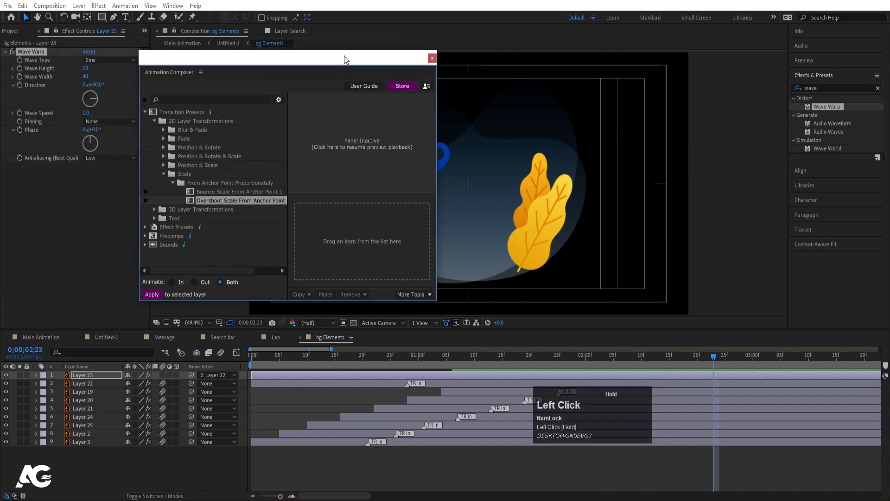
click(433, 58)
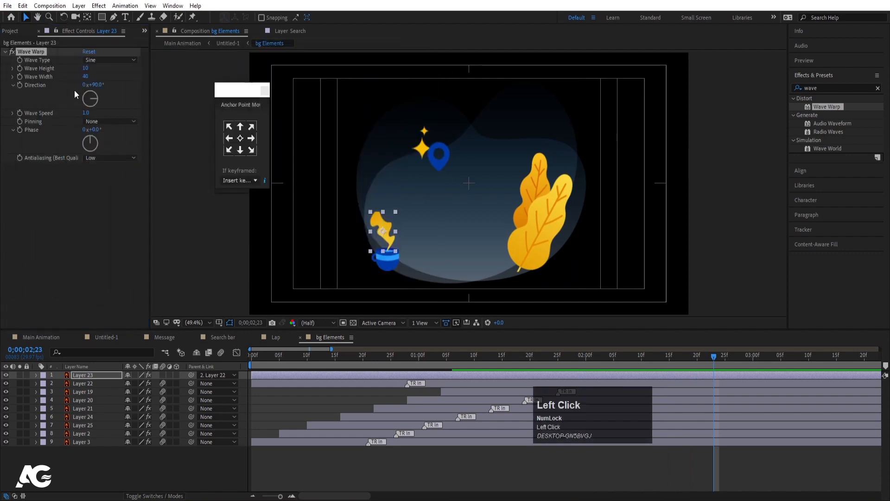
click(95, 123)
click(103, 142)
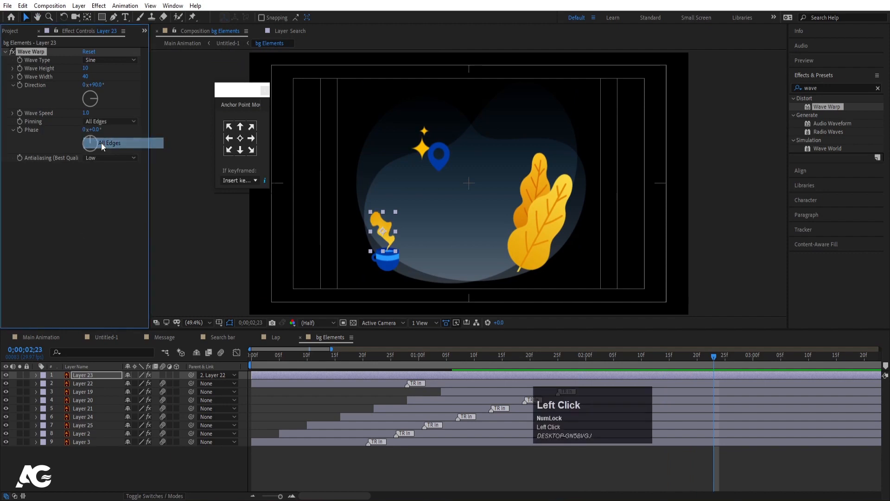
key(space)
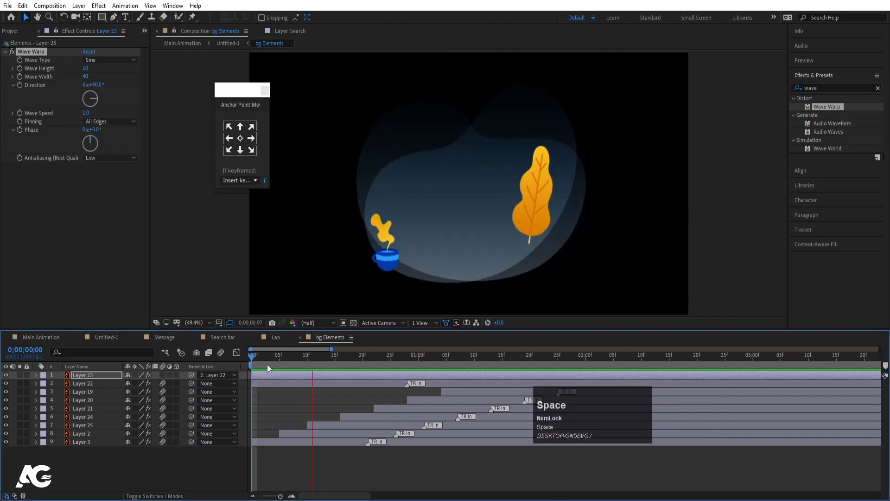
key(space)
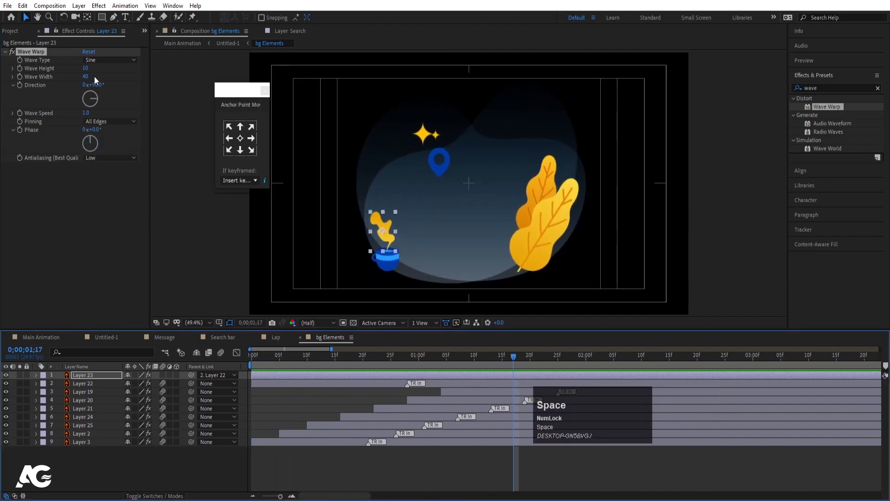
mouse_move(86, 70)
mouse_down()
mouse_move(101, 77)
mouse_move(86, 76)
mouse_up()
key(space)
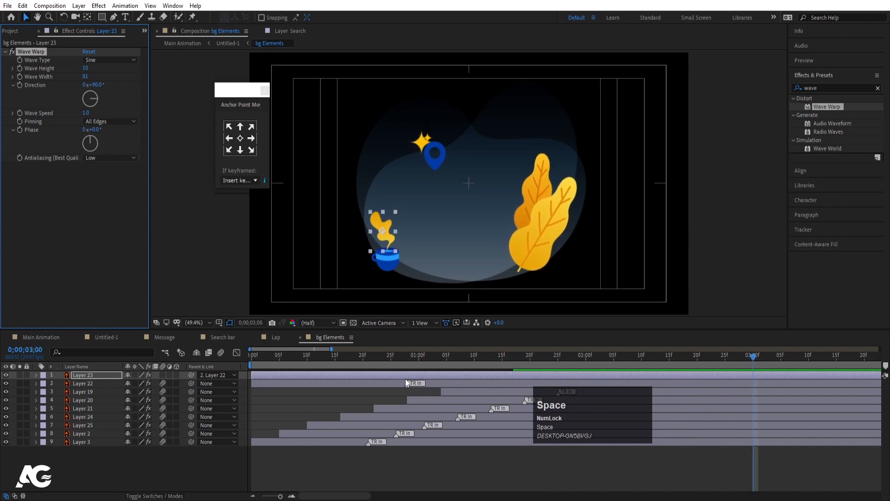
- In the Untitled-1 composition, preview the animation and start the bg Elements layer at frame 10
click(113, 339)
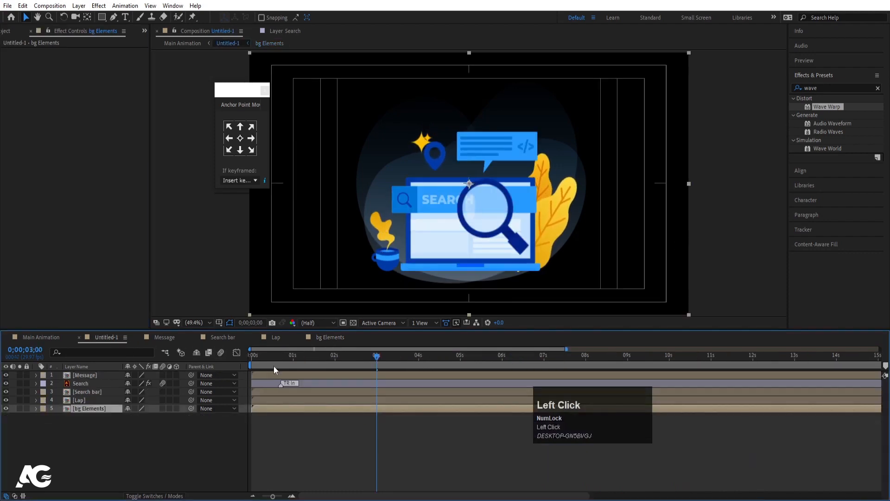
key(space)
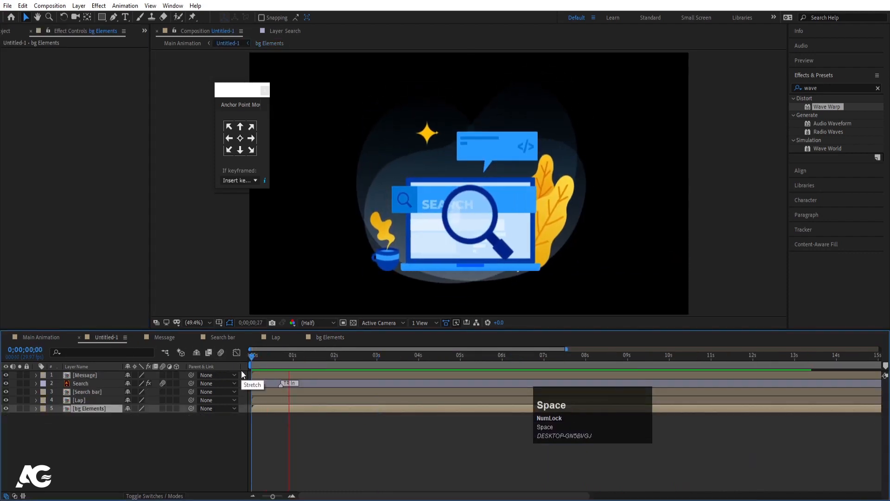
key(space)
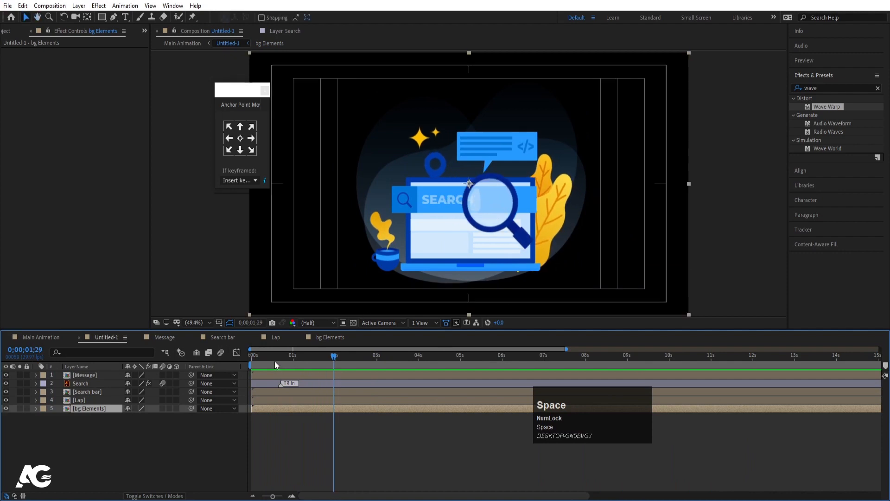
drag(211, 362, 259, 384)
key(equal)
key(equal)
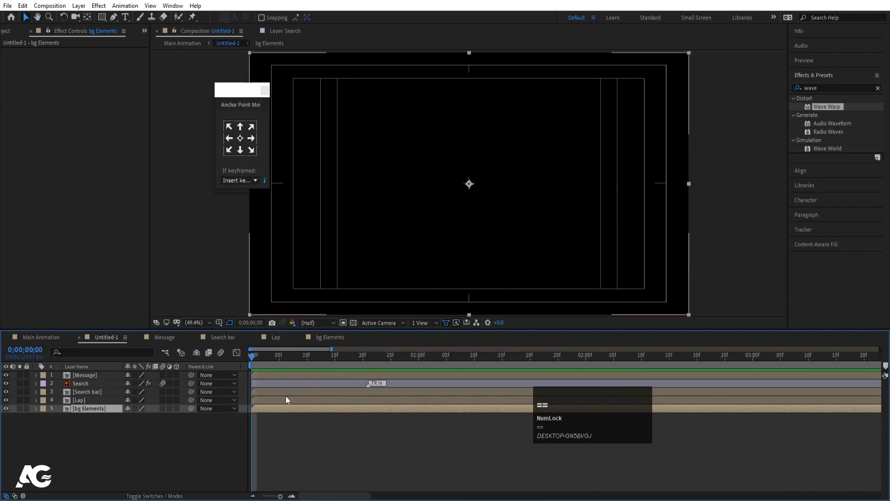
mouse_move(305, 360)
mouse_down()
mouse_move(331, 363)
mouse_move(307, 363)
mouse_up()
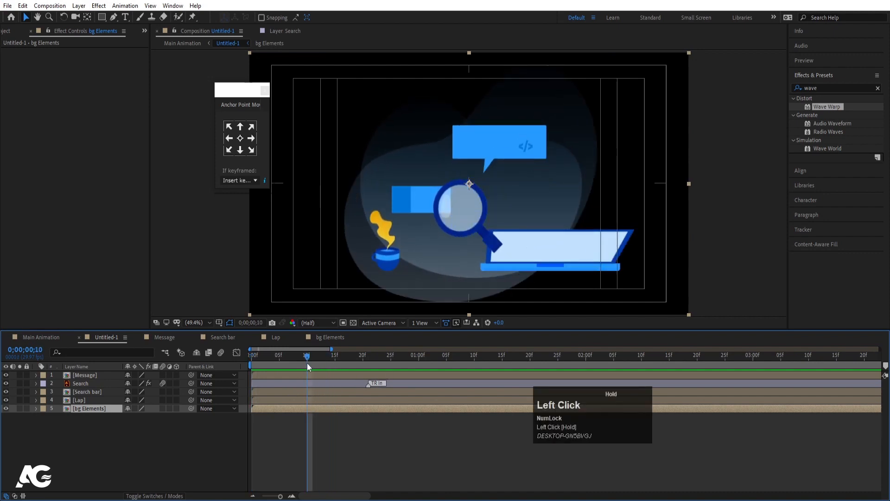
key(bracketleft)
key(space)
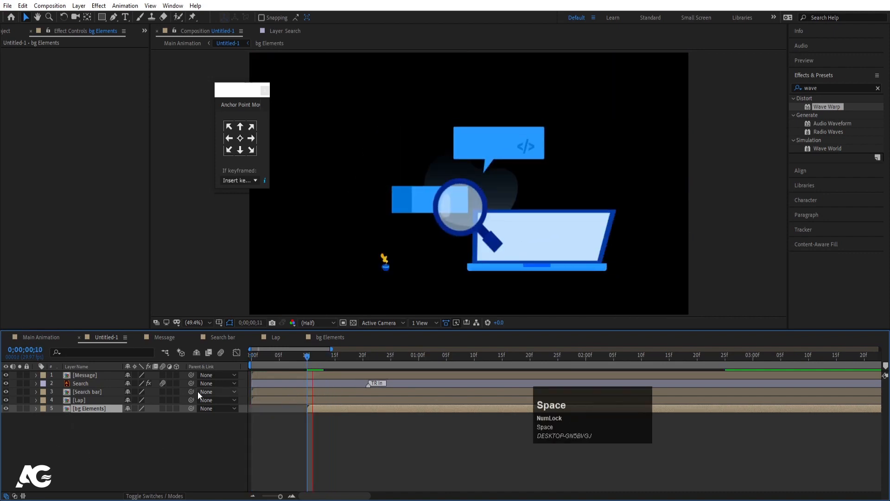
- Start the Search bar layer at frame 25 and the Search layer at 1 second 3 frames, and preview
click(88, 391)
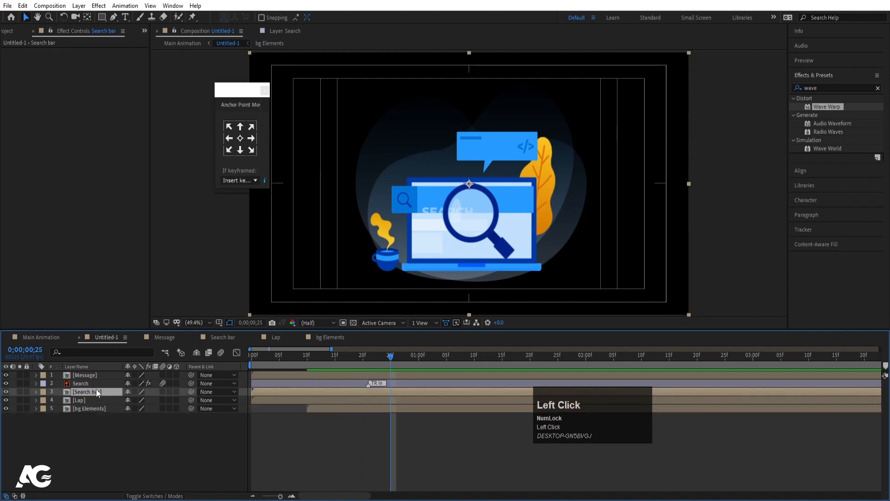
key(bracketleft)
drag(392, 368, 436, 369)
click(424, 380)
key(bracketleft)
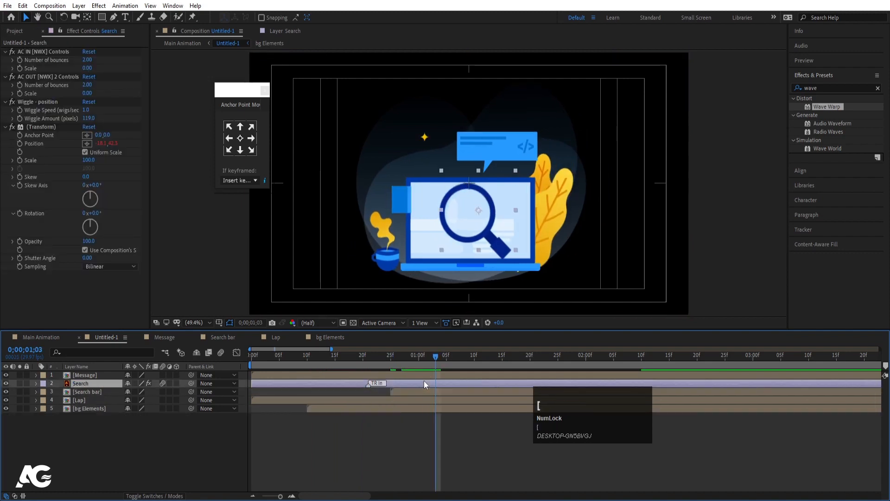
key(space)
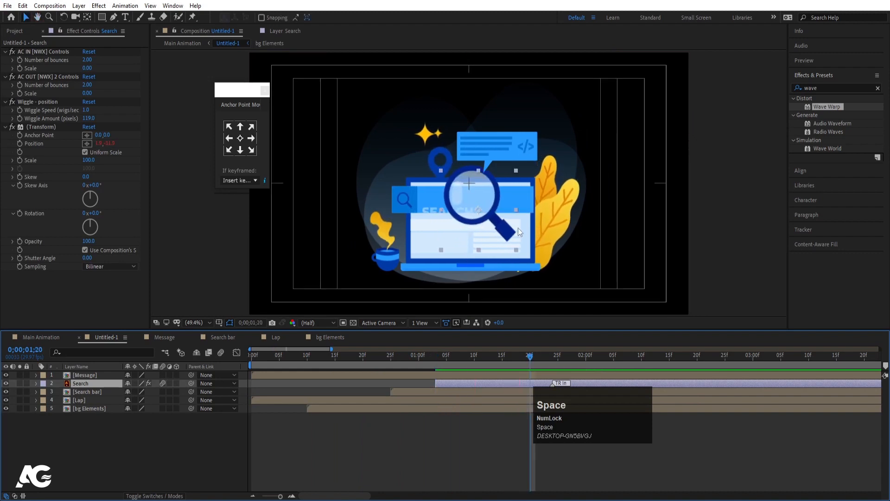
key(space)
- Start the Message layer at 1 second 12 frames and preview the staggered composition from the beginning
drag(463, 359, 152, 393)
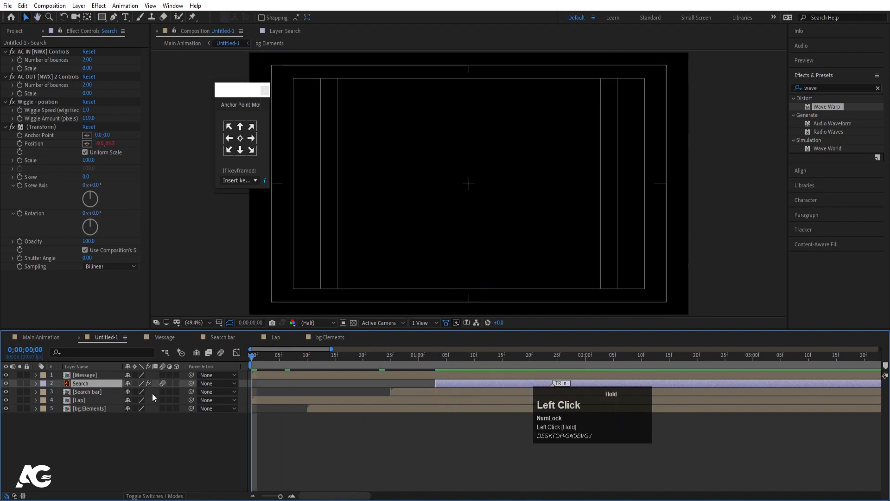
key(space)
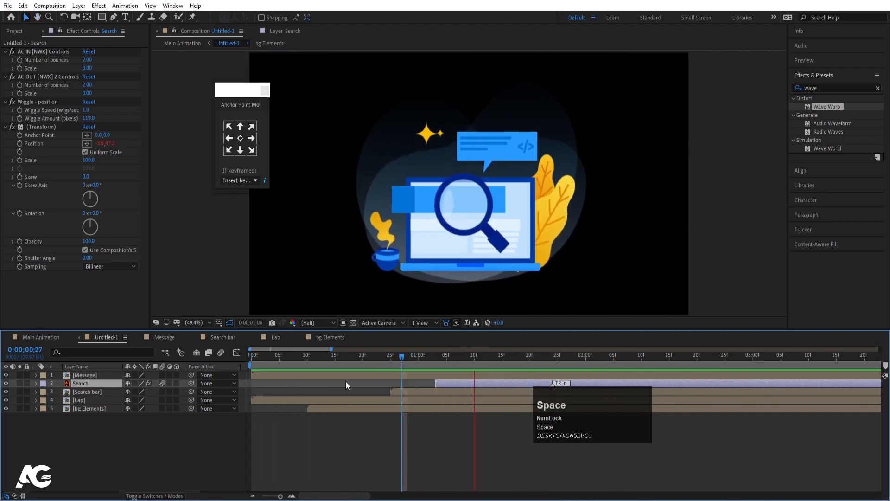
click(83, 375)
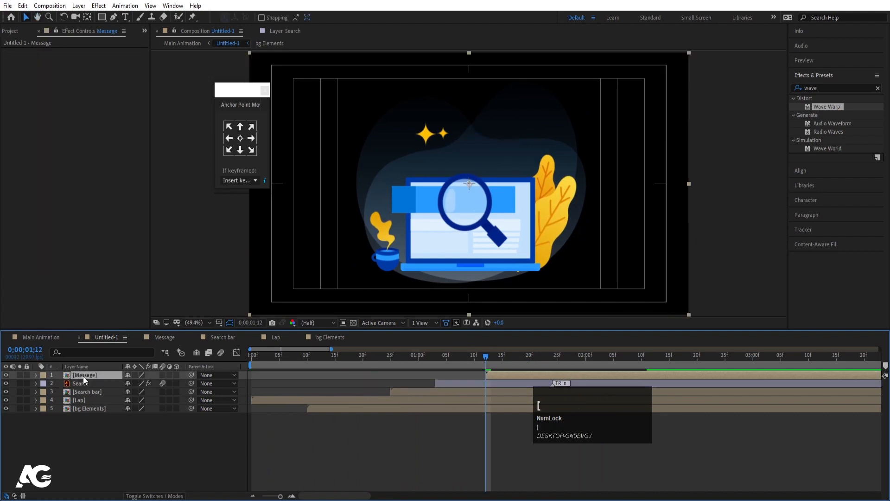
key(space)
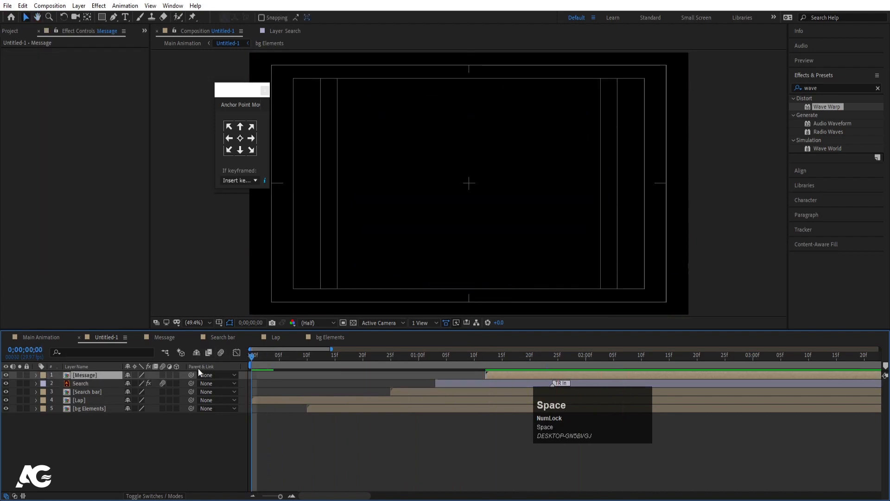
key(space)
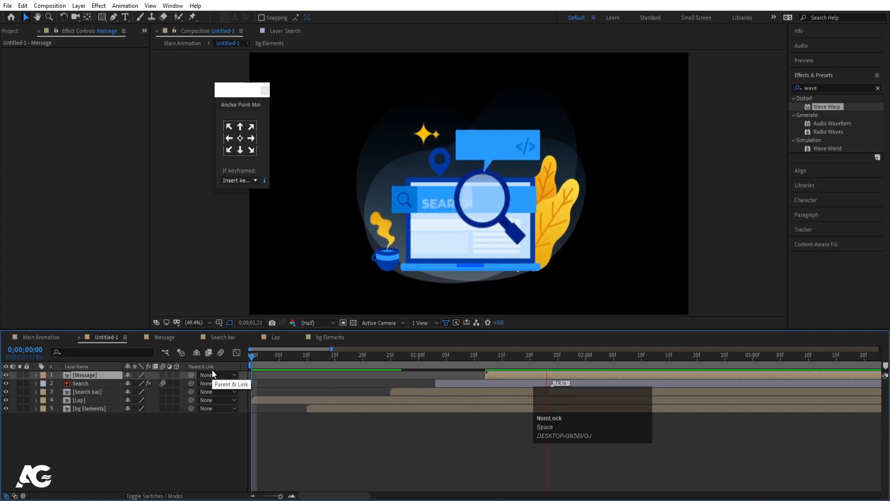
key(space)
key(space)
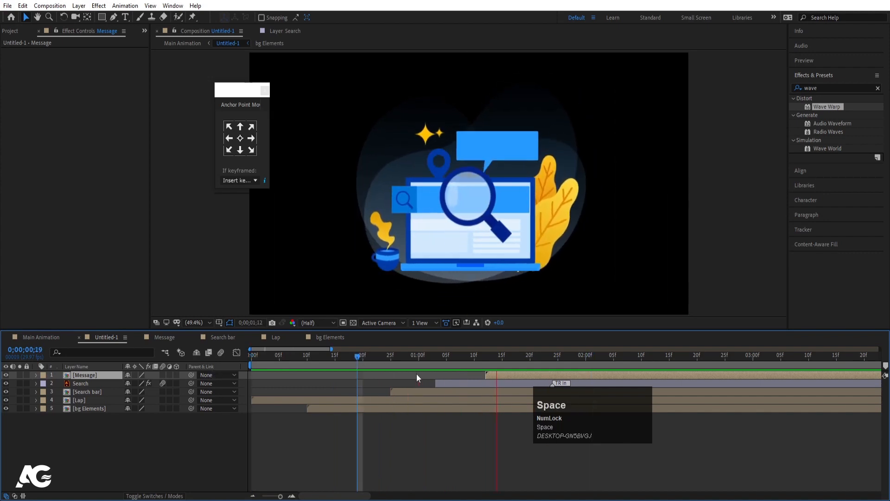
- Move the Search layer's TR In marker to just past 2 seconds and preview the composition from the beginning
key(space)
drag(554, 384, 583, 380)
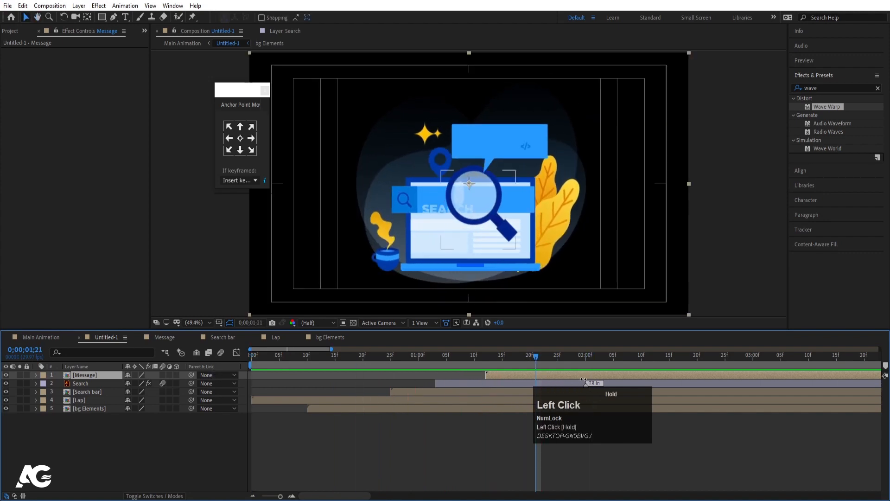
click(252, 355)
key(space)
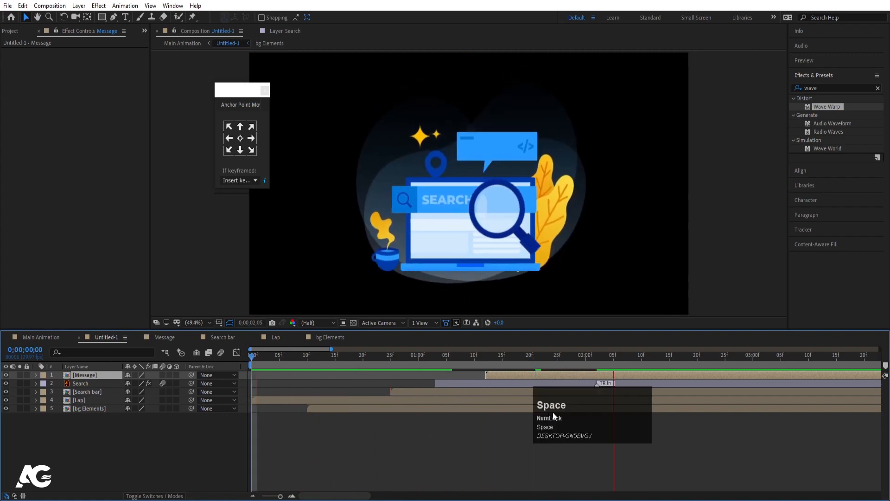
key(space)
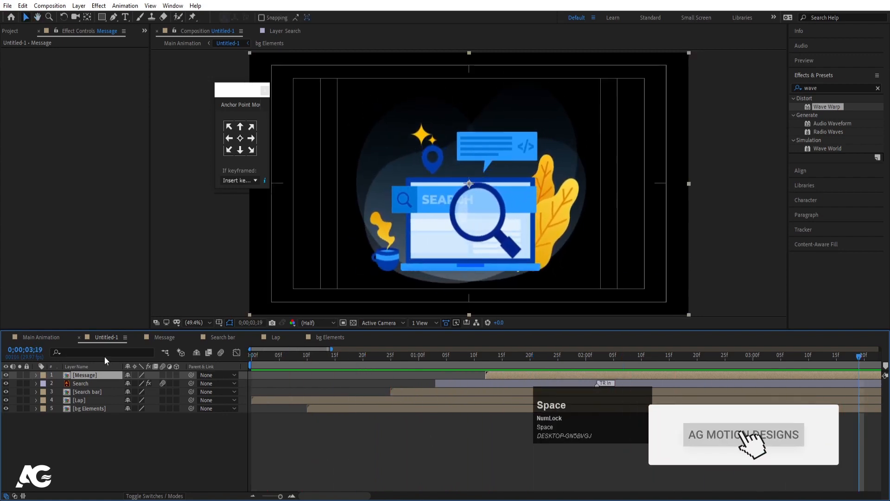
- In the Main Animation composition, preview from the beginning and scale the Untitled-1 layer to 89%
click(34, 336)
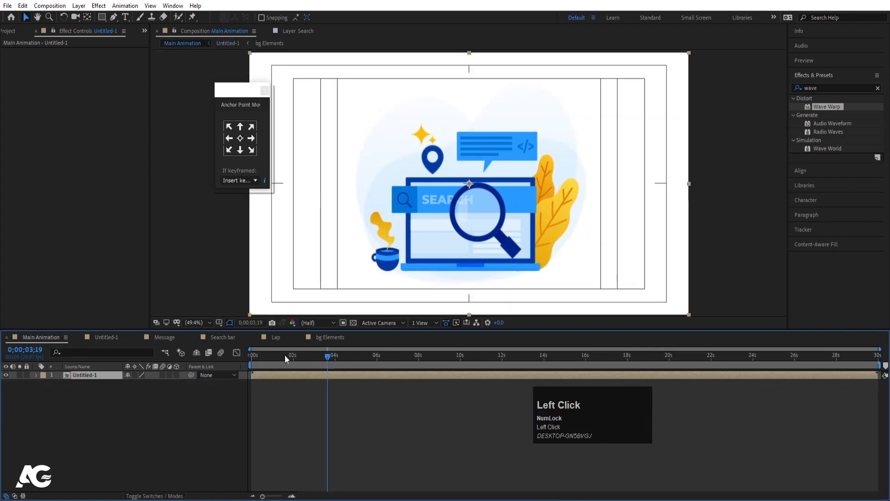
drag(285, 355, 252, 355)
key(space)
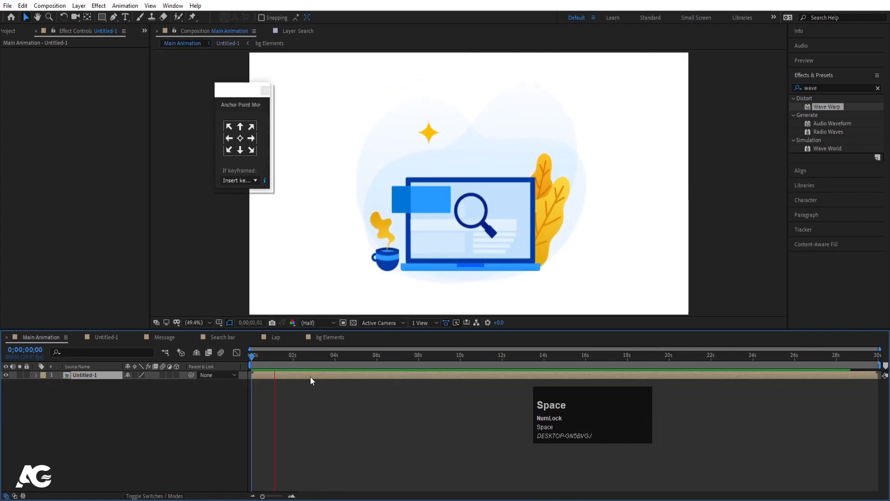
key(space)
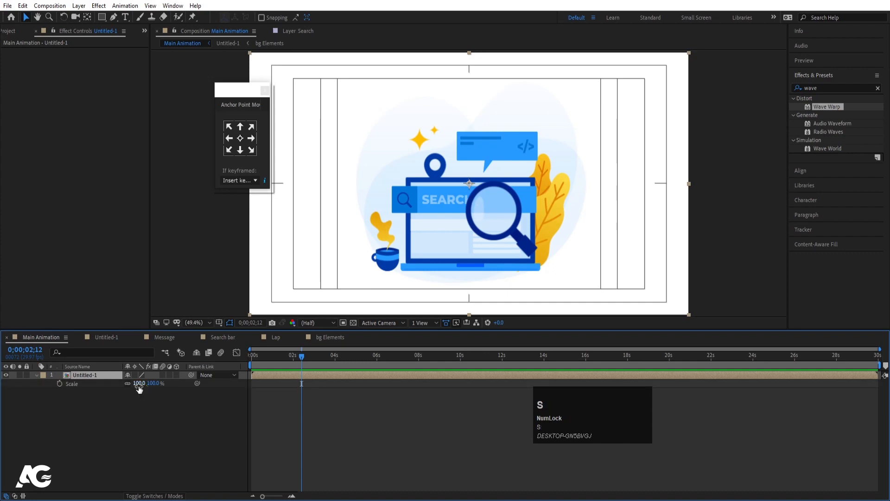
drag(134, 385, 130, 384)
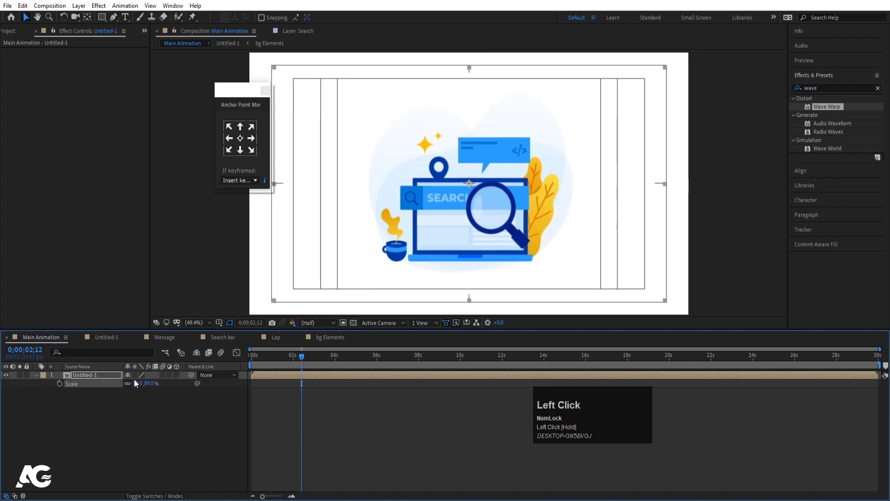
key(space)
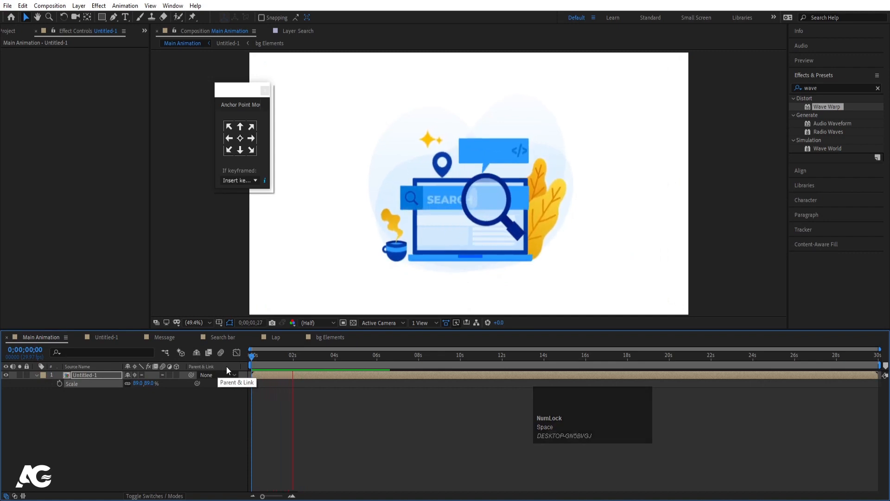
key(space)
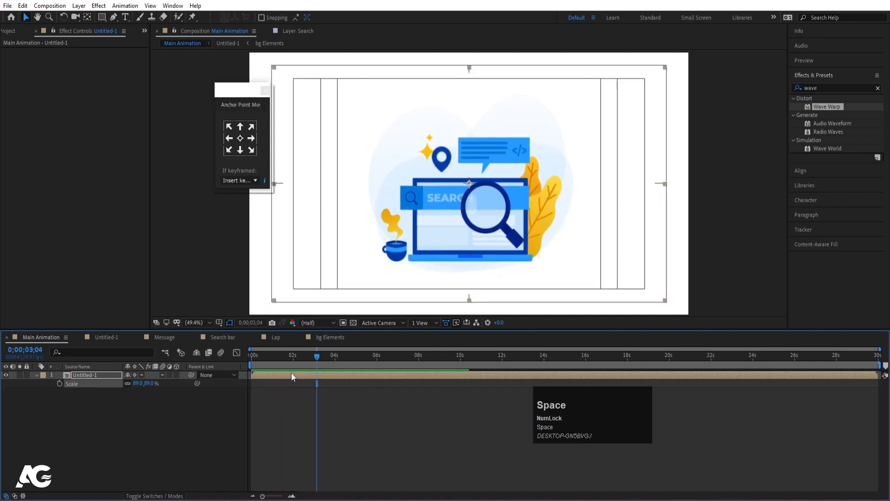
- Replay the Main Animation composition from the beginning and stop at 3 seconds 19 frames
key(space)
key(space)
key(space)
key(space)
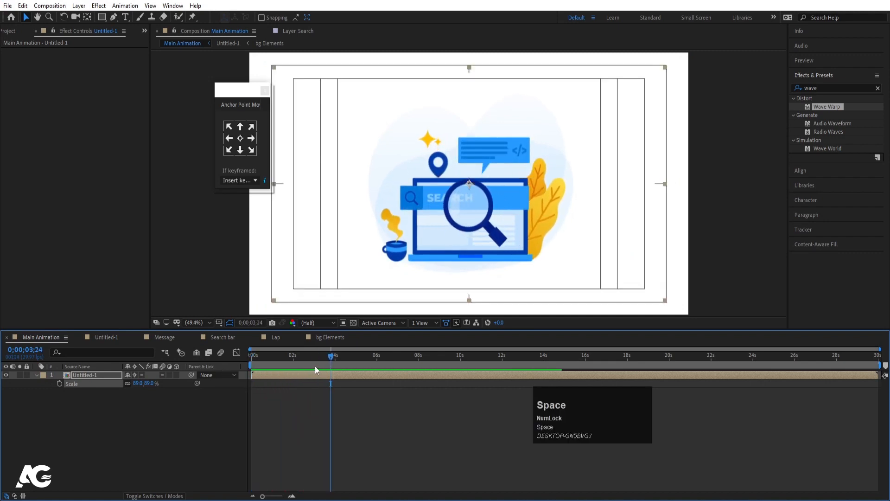
drag(316, 358, 206, 368)
key(space)
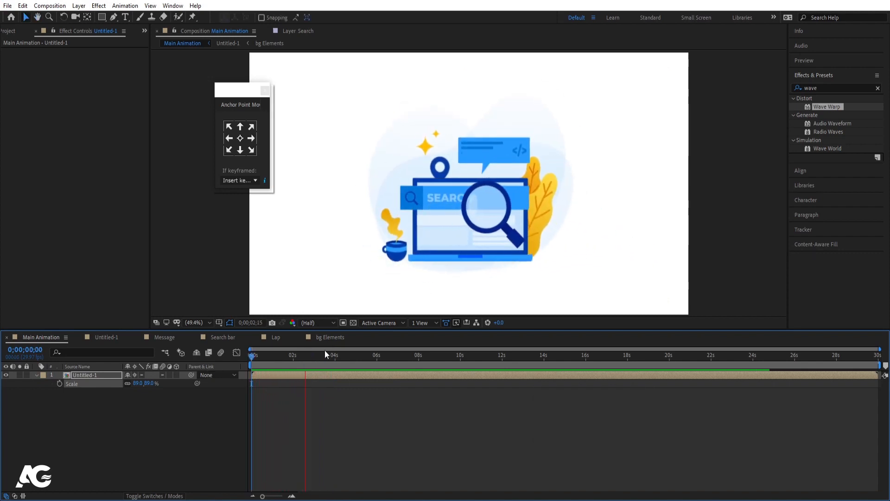
key(space)
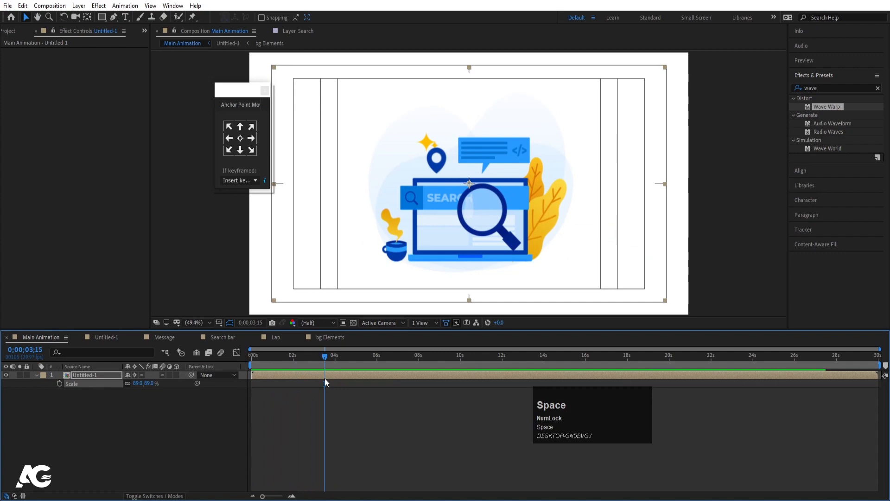
key(space)
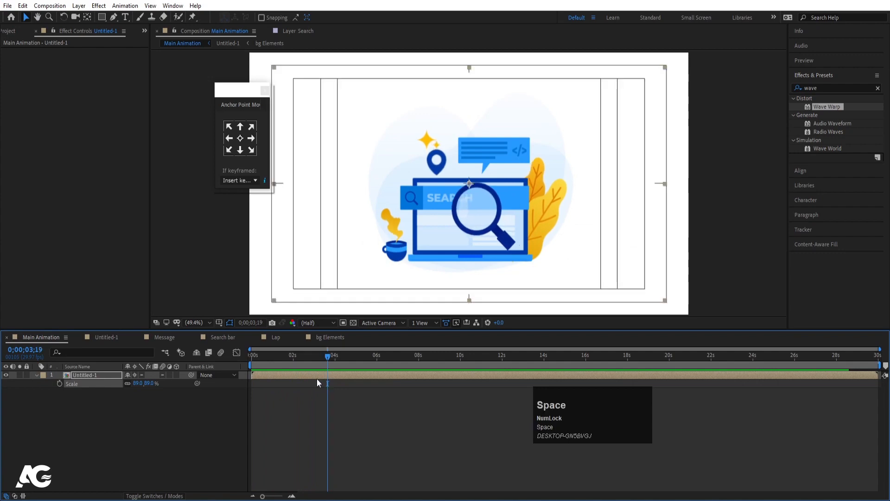
- Split the Untitled-1 layer at 3 seconds 19 frames and apply Freeze Frame to its second part
click(77, 376)
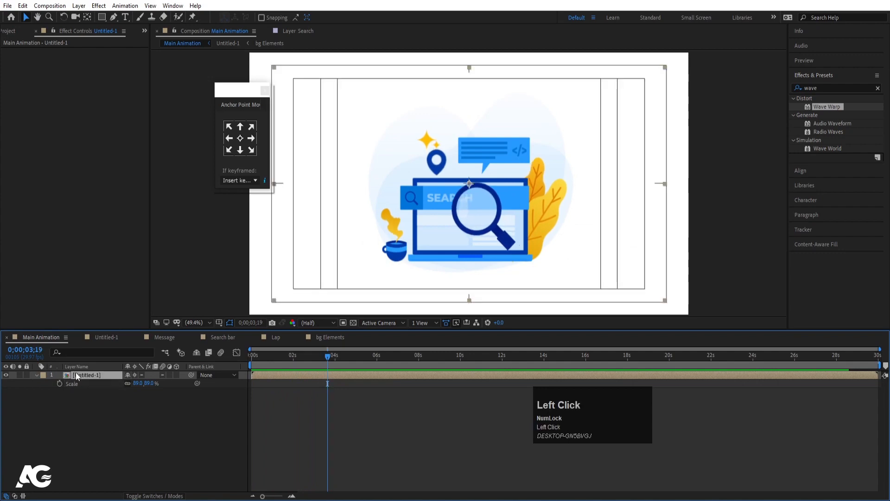
key(ctrl+shift+d)
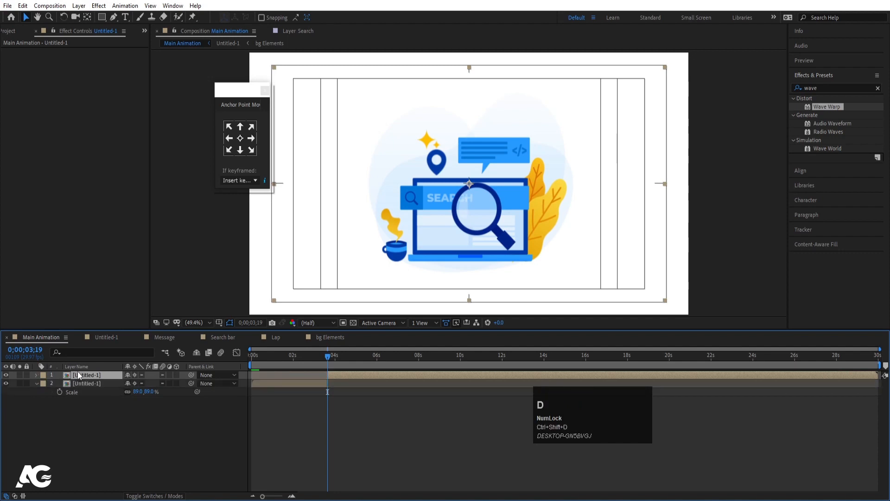
right_click(332, 382)
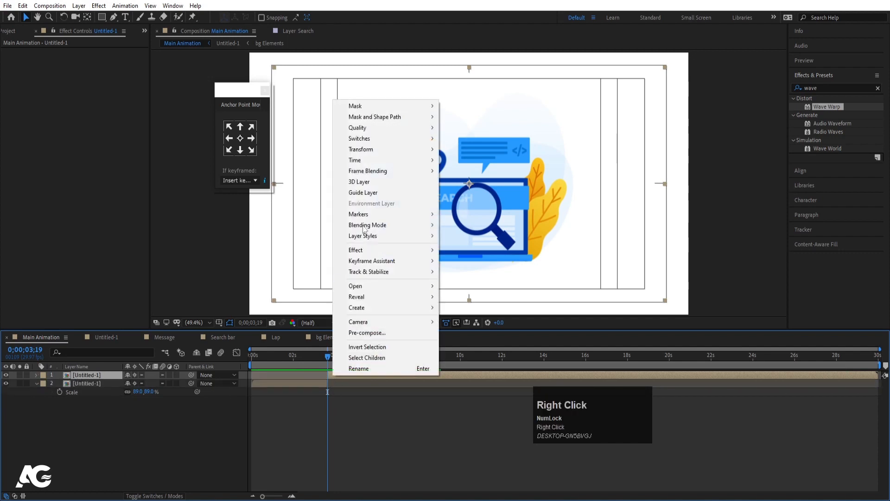
click(379, 159)
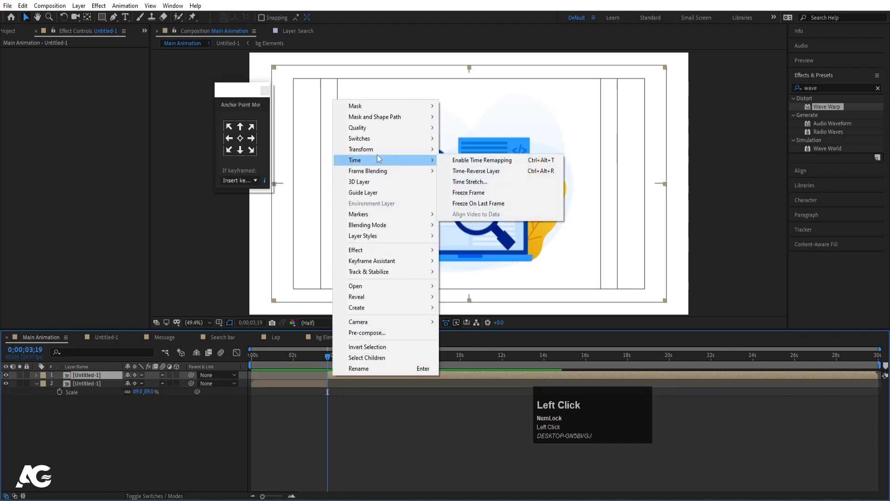
click(477, 192)
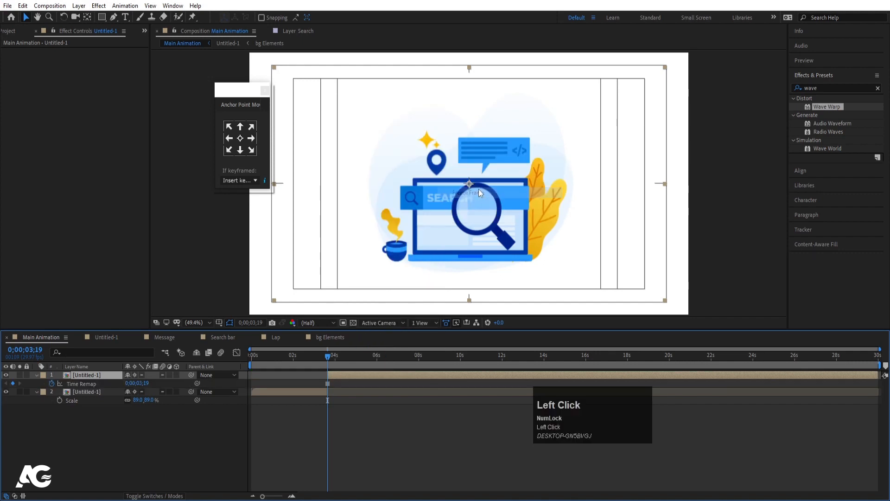
- Extend the frozen layer's in point back to frame 0 and hide the original Untitled-1 layer beneath it
drag(307, 358, 235, 342)
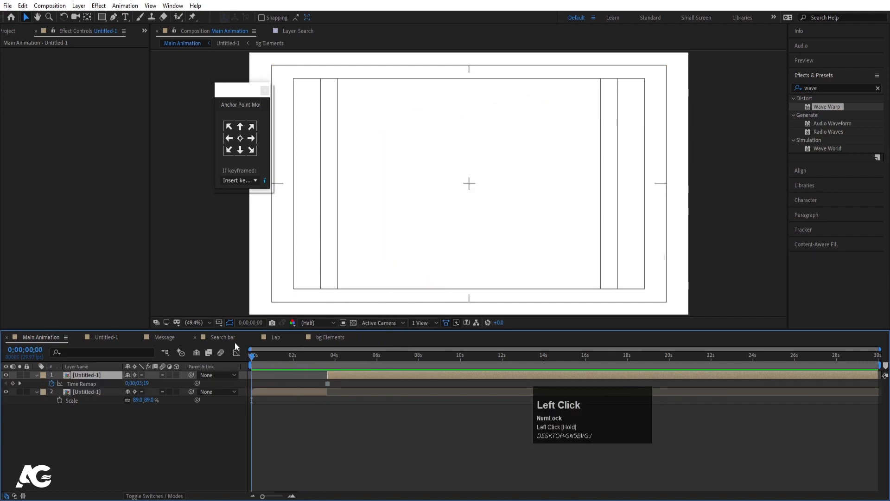
drag(327, 369, 286, 371)
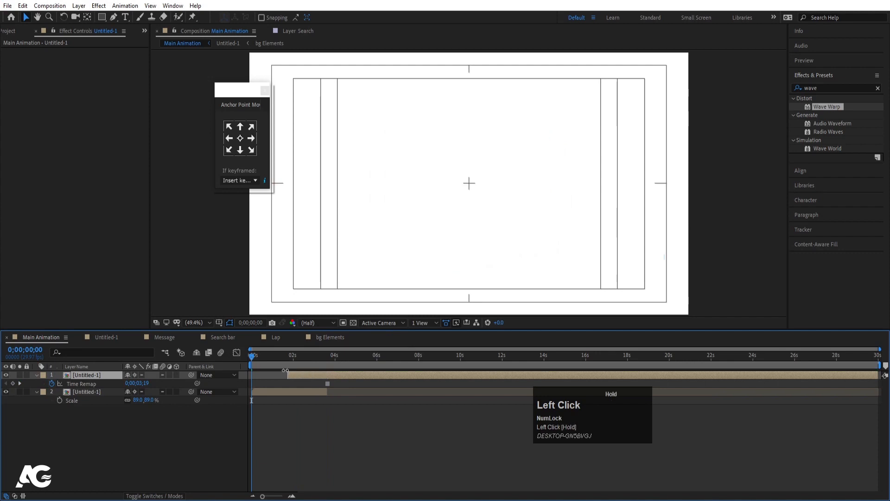
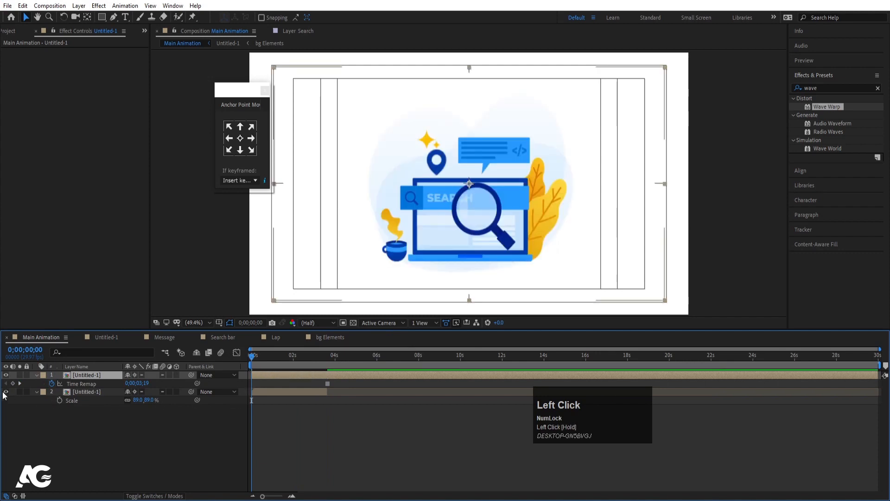
click(53, 407)
click(7, 391)
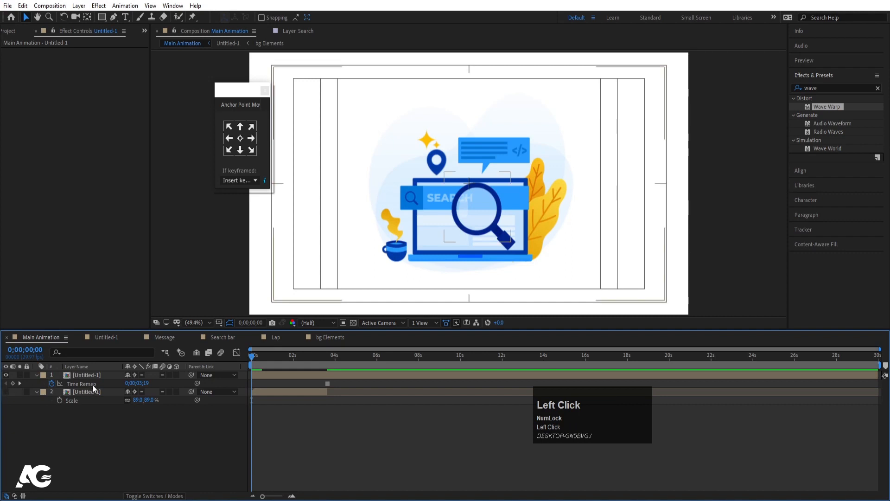
- Apply the CC Pixel Polly effect to the frozen Untitled-1 layer, preview the shatter and return to frame 0
click(92, 375)
click(830, 108)
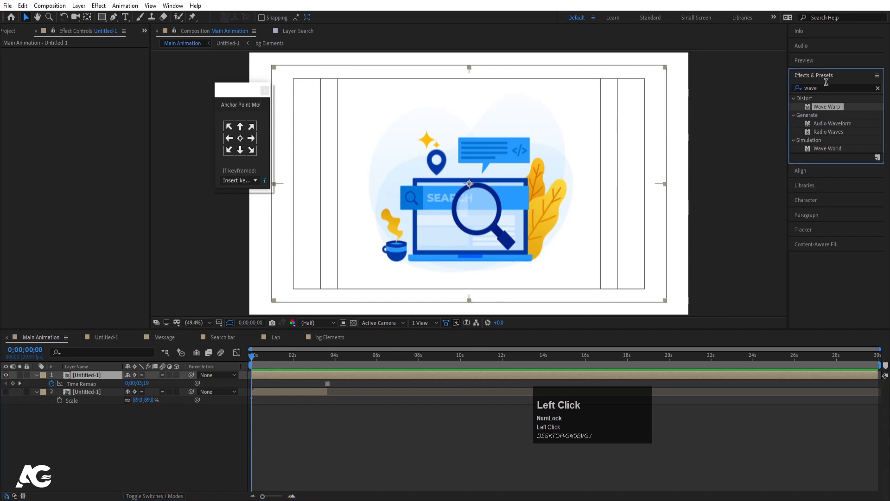
click(832, 88)
text(pixel)
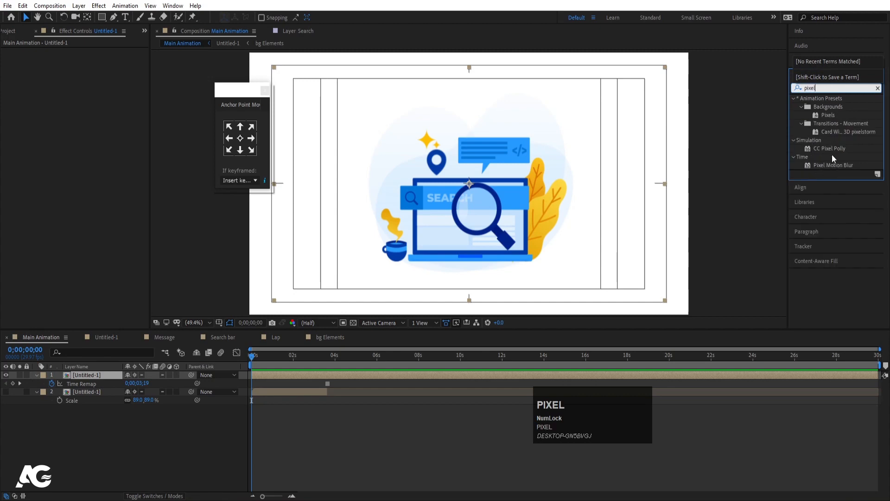
double_click(828, 147)
key(space)
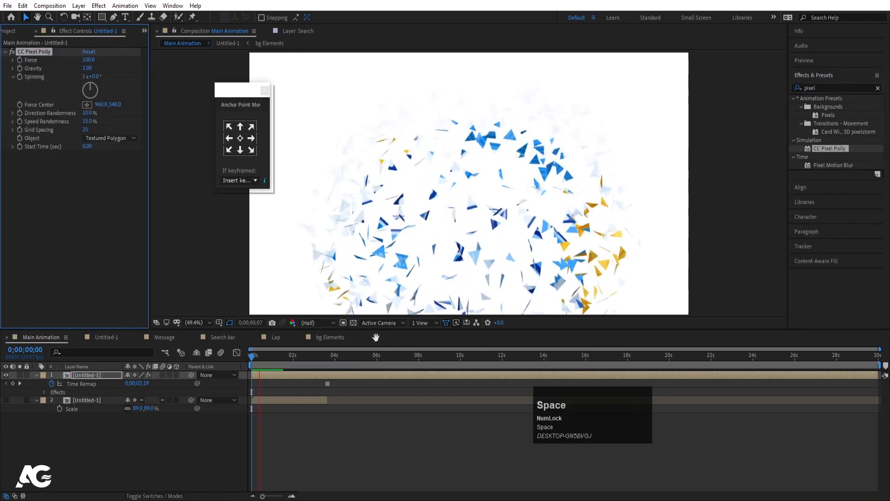
key(space)
drag(274, 358, 147, 249)
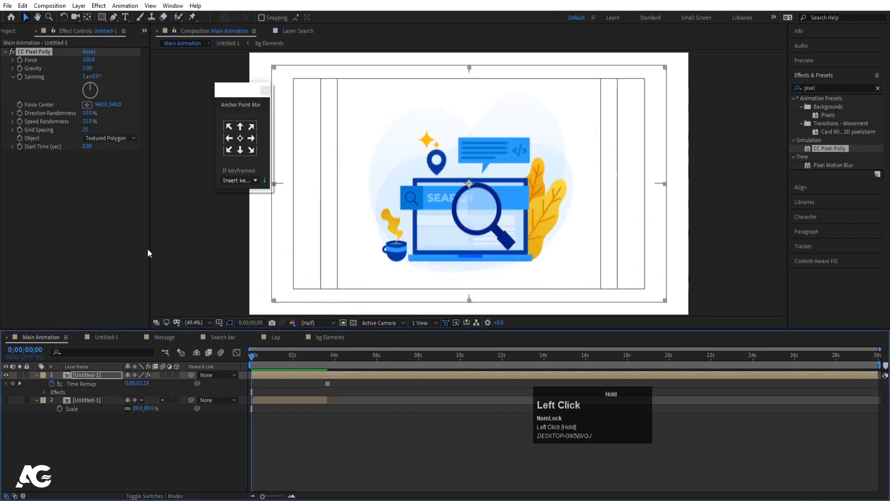
- Set CC Pixel Polly's Grid Spacing to 15 and preview up to frame 8
click(85, 130)
text(15)
key(Return)
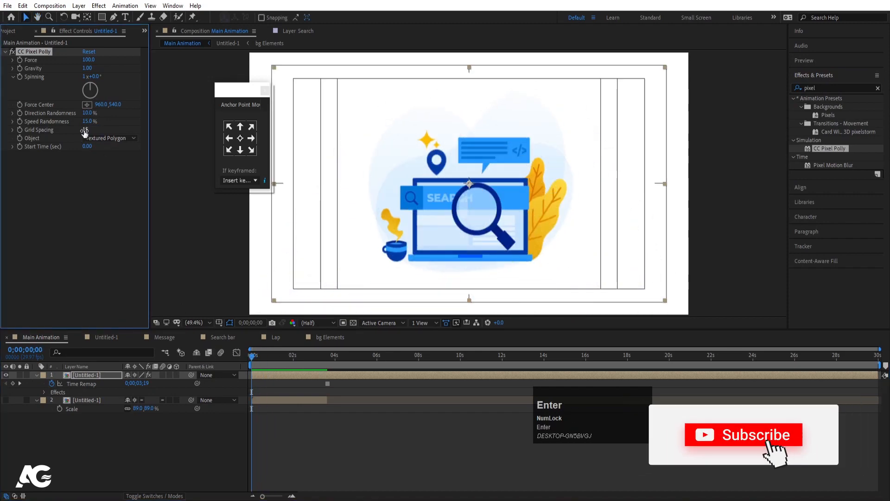
key(space)
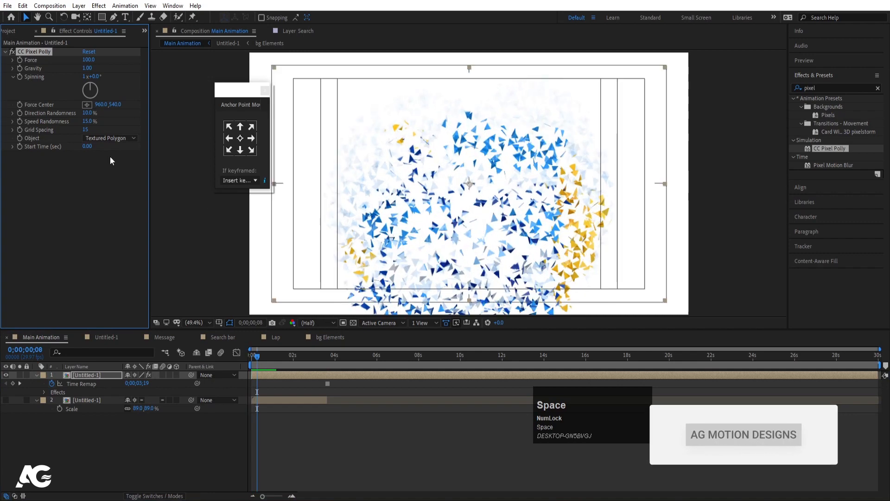
- Raise CC Pixel Polly's Speed Randomness and Direction Randomness to 100% and preview from the beginning
drag(88, 121, 222, 123)
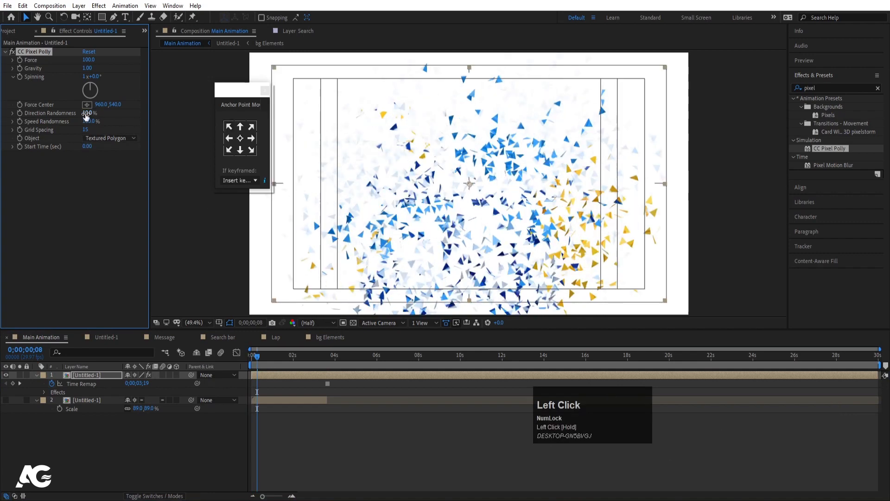
drag(86, 115, 210, 114)
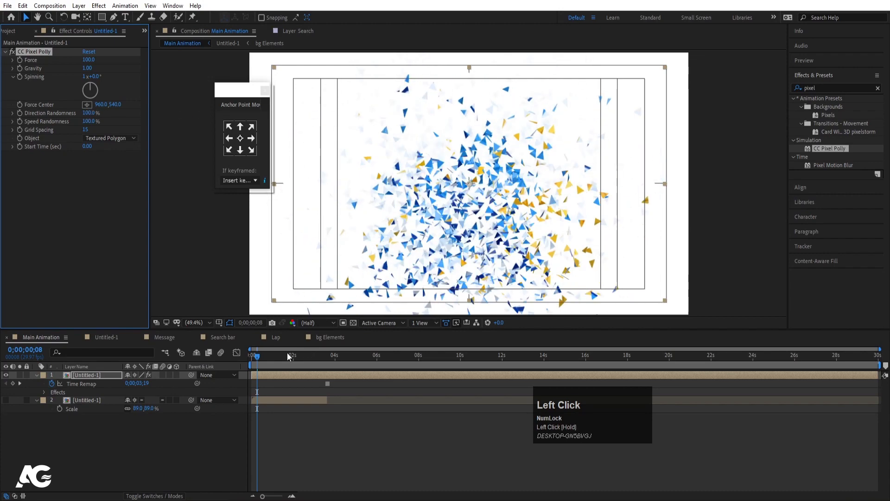
drag(288, 355, 160, 357)
key(space)
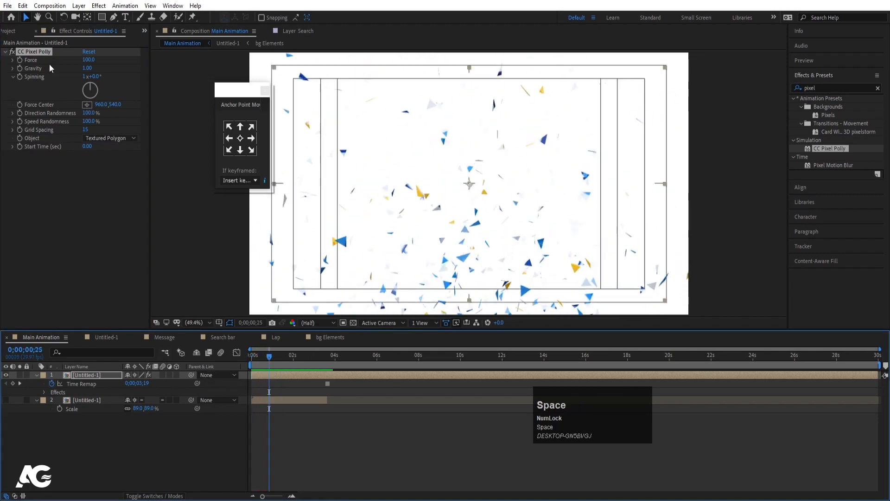
- Set CC Pixel Polly's Force to 122 and Gravity to 0.4, and preview the shatter from the beginning
drag(92, 61, 97, 61)
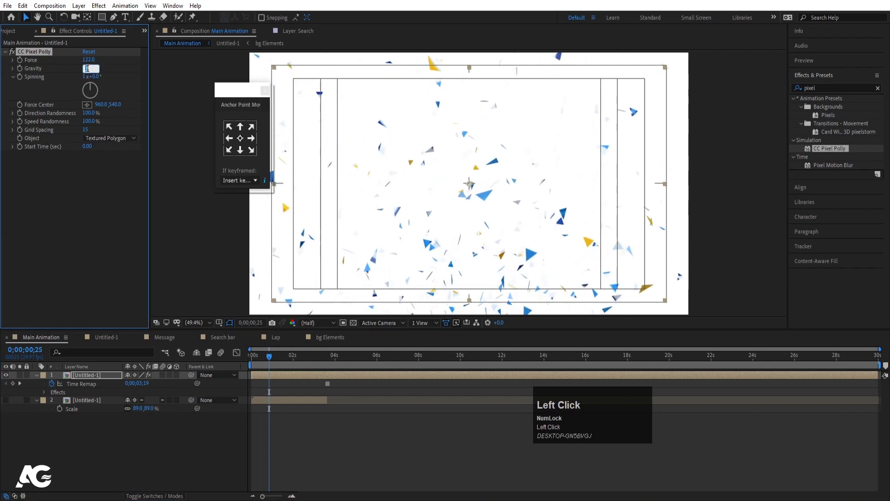
text(.4)
key(Return)
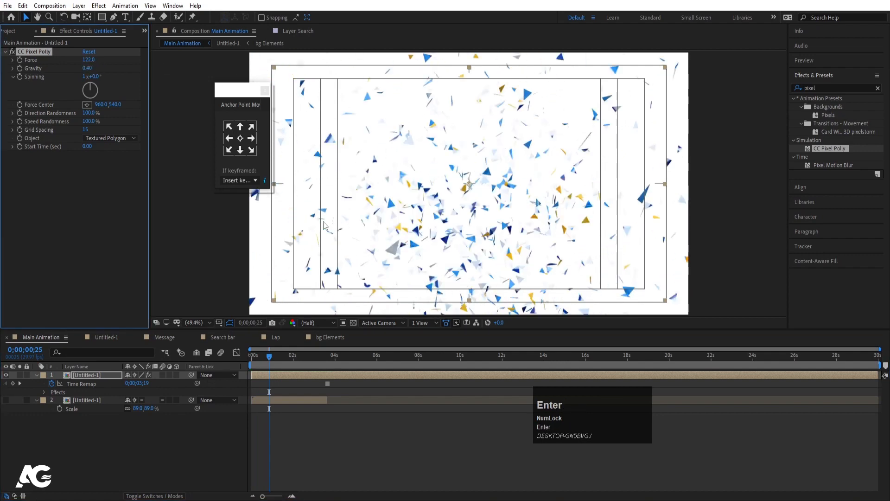
click(190, 371)
key(space)
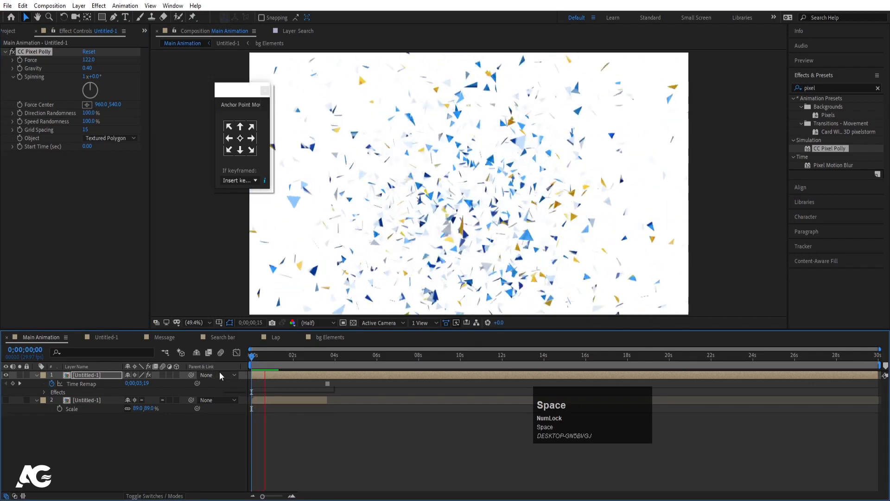
key(space)
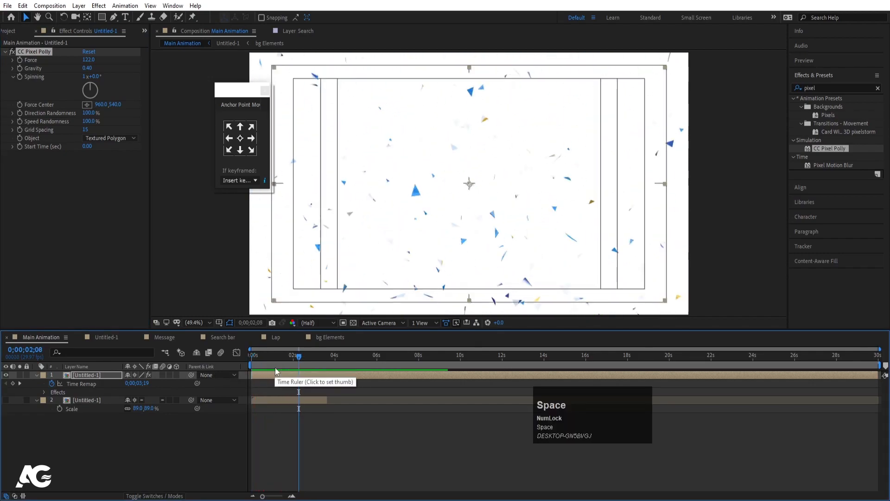
- Replay the frozen layer's shatter from the beginning of Main Animation to check its motion
click(228, 365)
key(space)
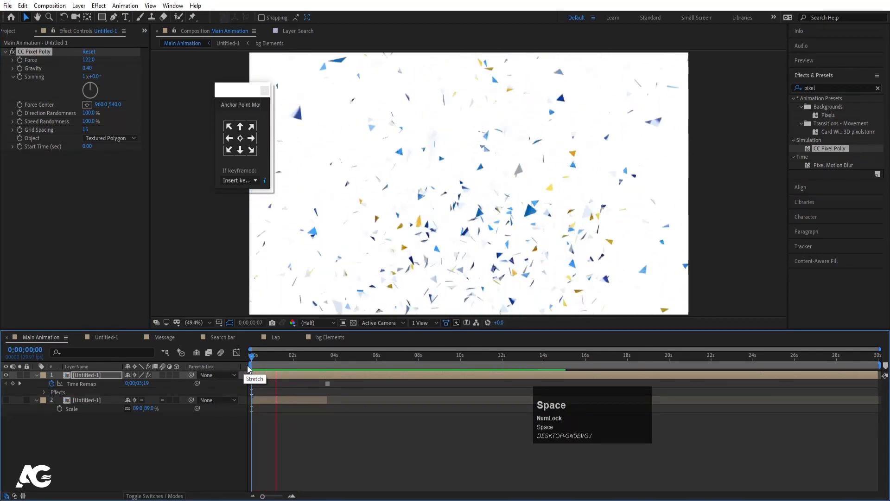
key(space)
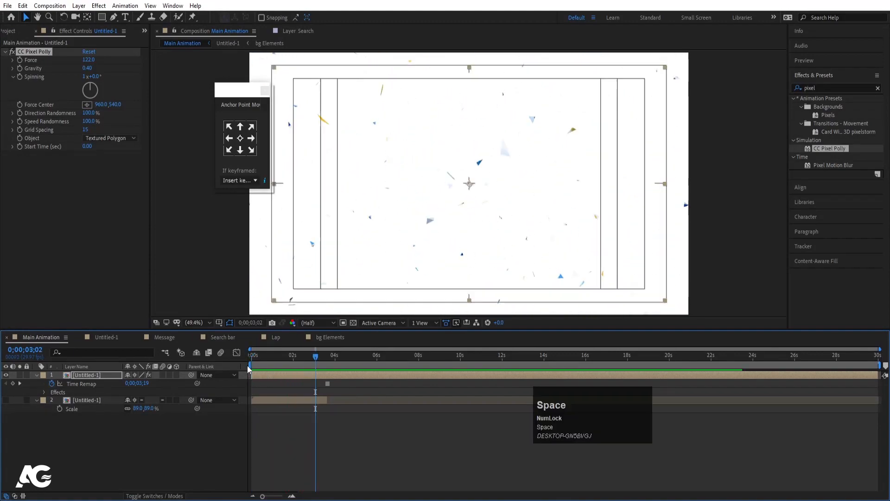
drag(275, 357, 200, 357)
key(space)
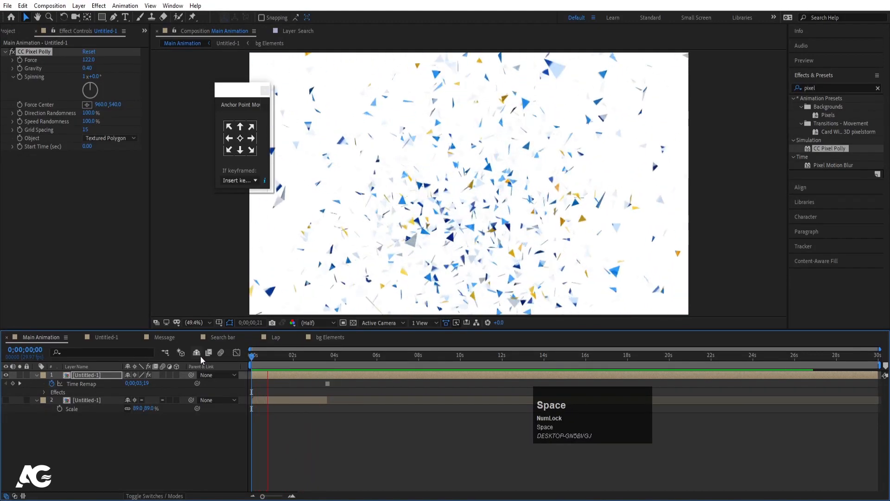
key(space)
- Move the frozen Untitled-1 layer so that it starts at 0;00;03;19, where the lower Untitled-1 layer ends
click(327, 361)
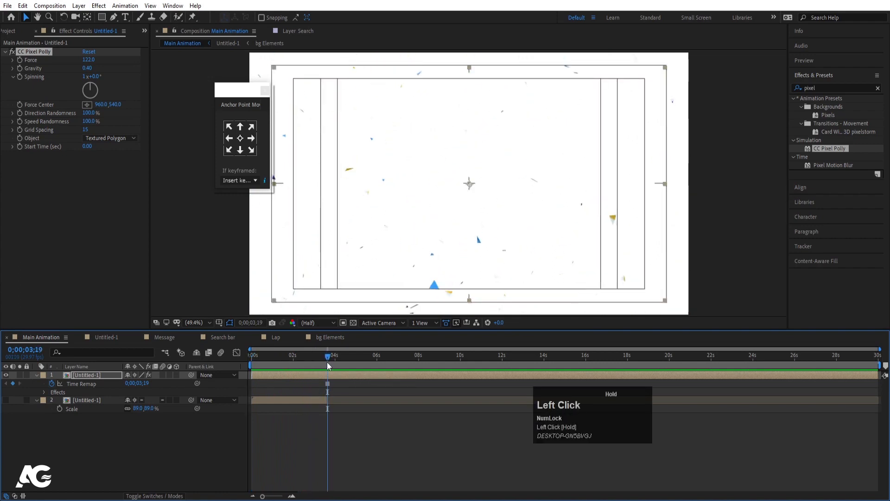
key(equal)
key(equal)
key(equal)
key(equal)
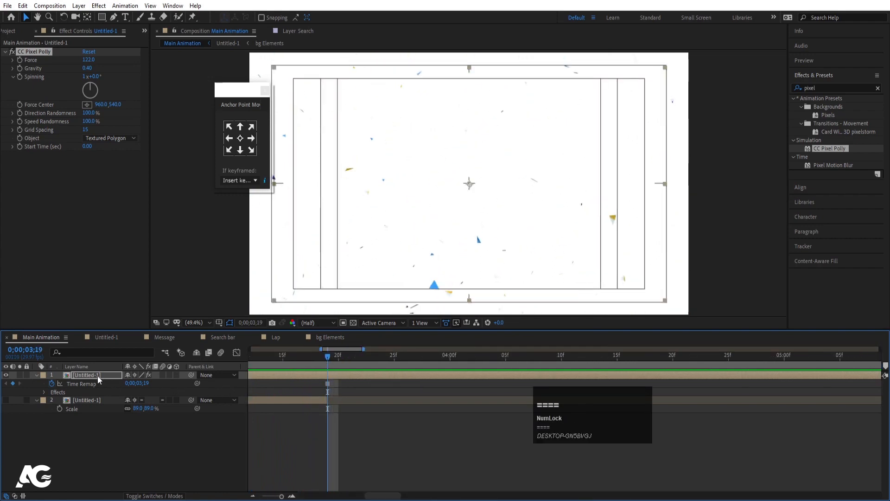
click(98, 377)
key(bracketleft)
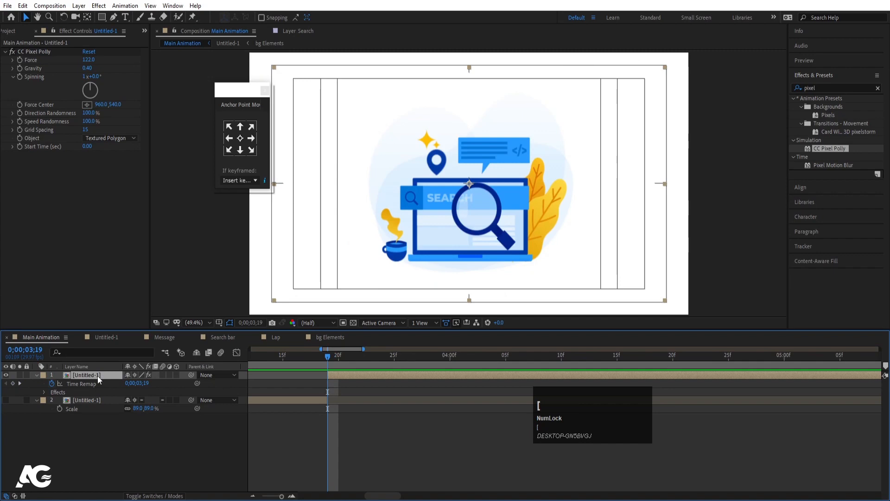
- Make the lower Untitled-1 layer visible and preview the animation running into the shatter
click(6, 399)
key(equal)
key(minus)
key(minus)
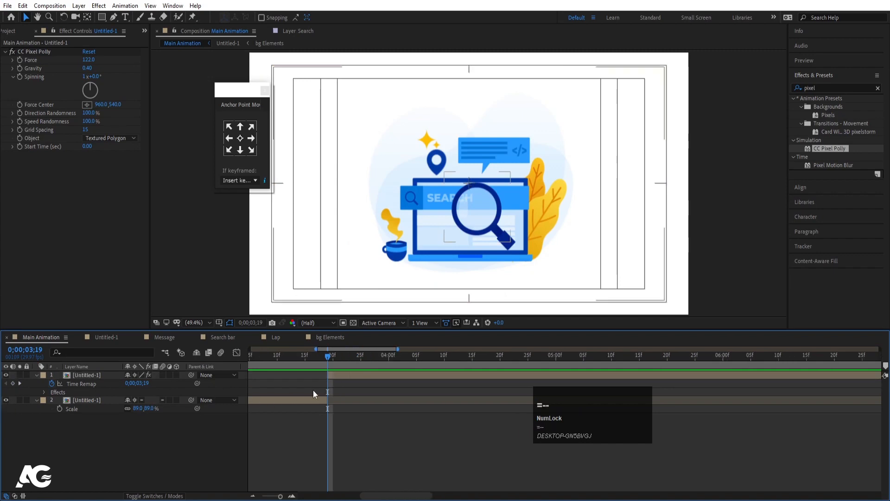
key(minus)
click(251, 357)
key(space)
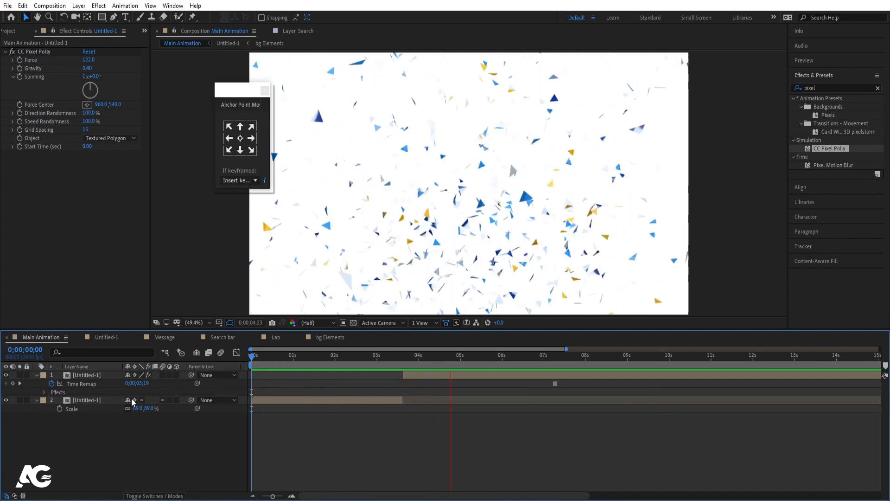
key(space)
click(421, 355)
key(space)
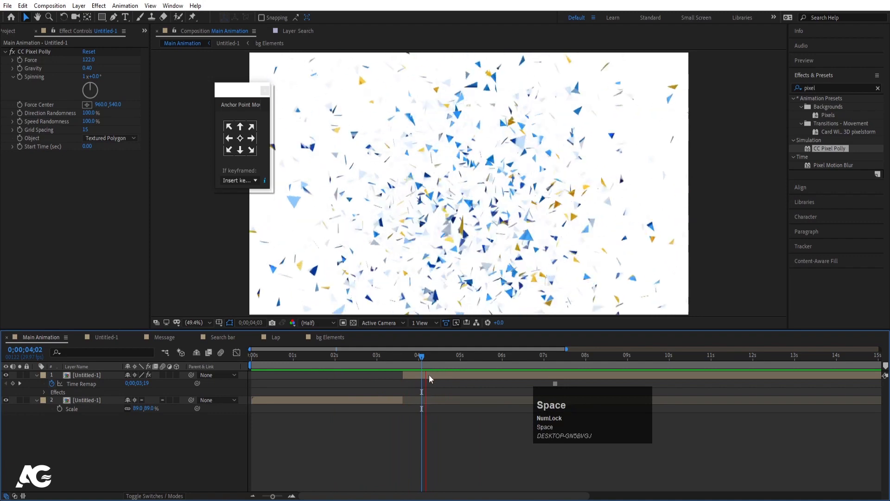
- Set CC Pixel Polly's Direction Randomness to 10% on the frozen Untitled-1 layer and preview the shatter
click(429, 376)
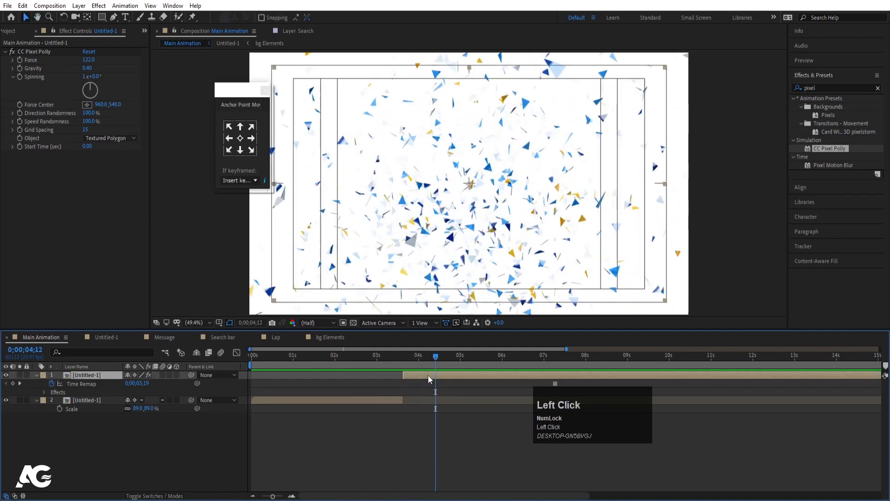
click(85, 114)
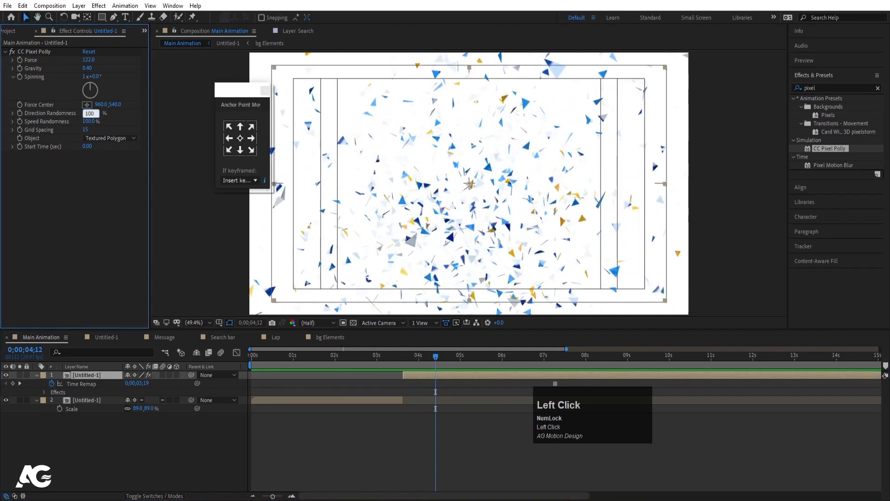
text(10)
key(Return)
key(space)
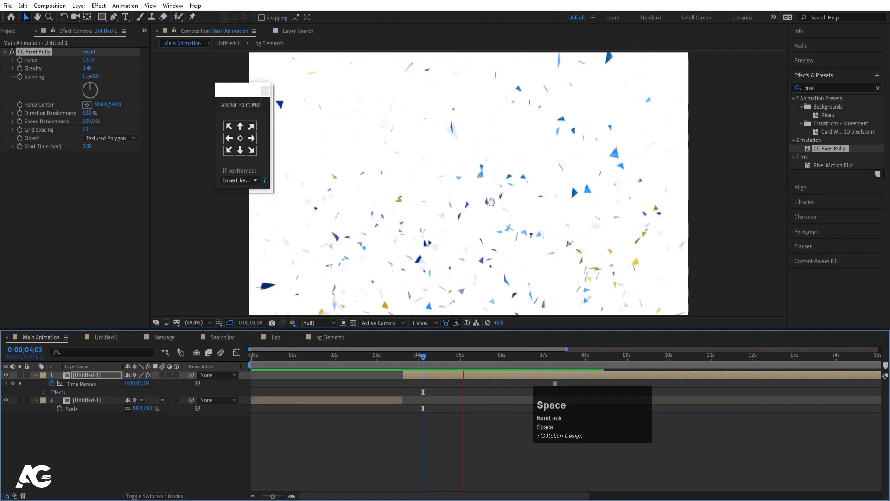
key(space)
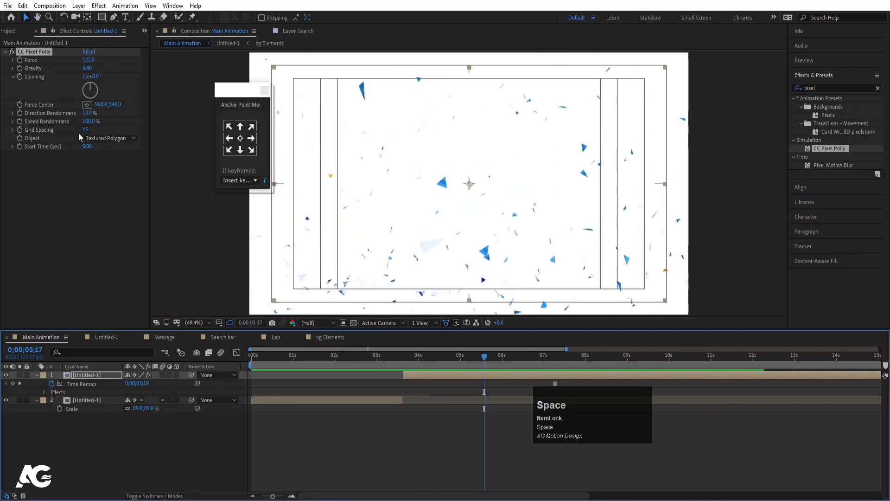
- Set CC Pixel Polly's Speed Randomness to 10% and preview from just before the shatter
click(83, 122)
text(10)
key(Return)
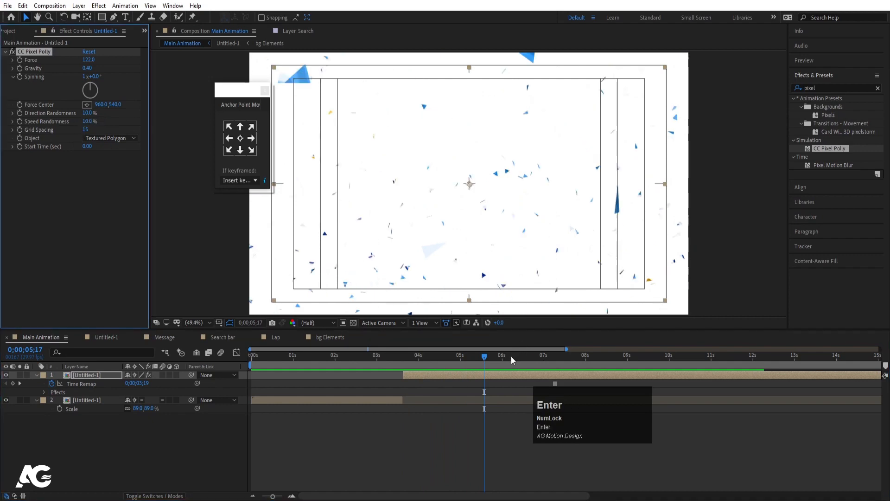
click(399, 357)
key(space)
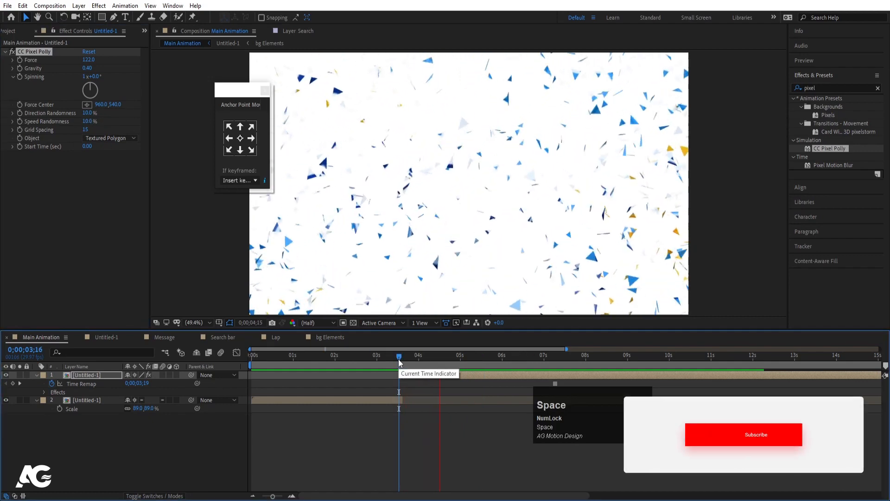
key(space)
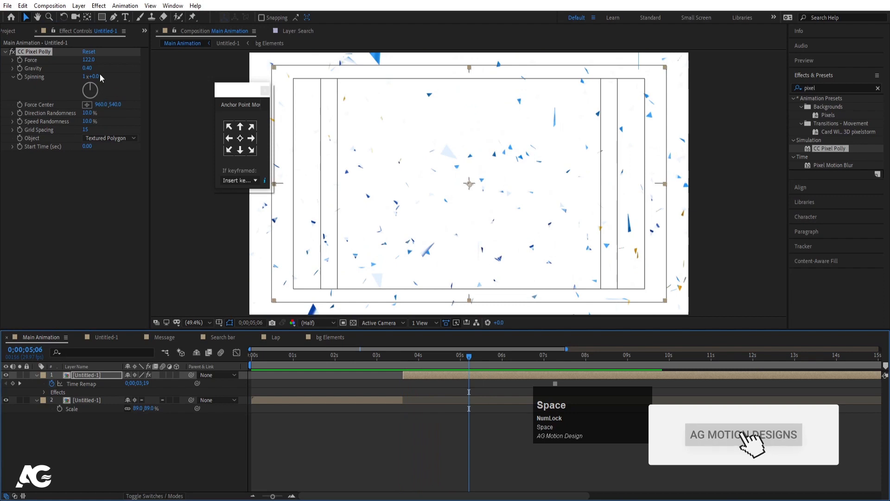
- Set CC Pixel Polly's Force to 200 and preview the shatter along with the animation leading into it
click(98, 68)
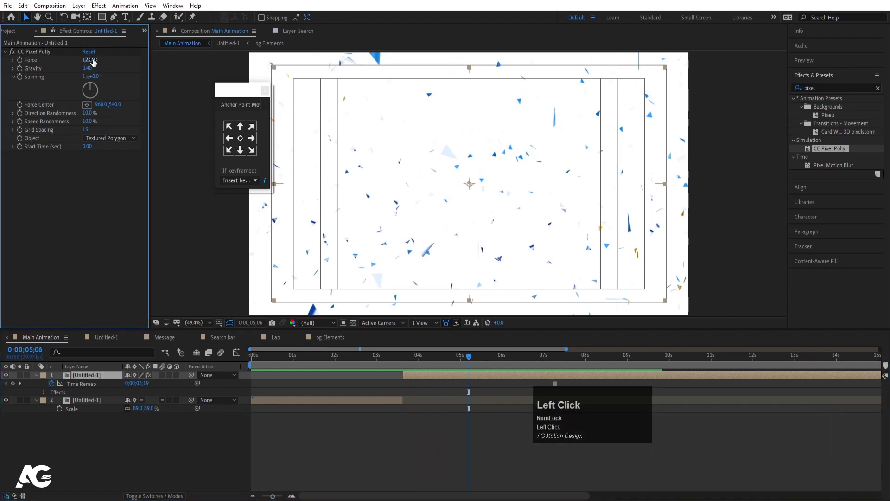
text(200)
key(Return)
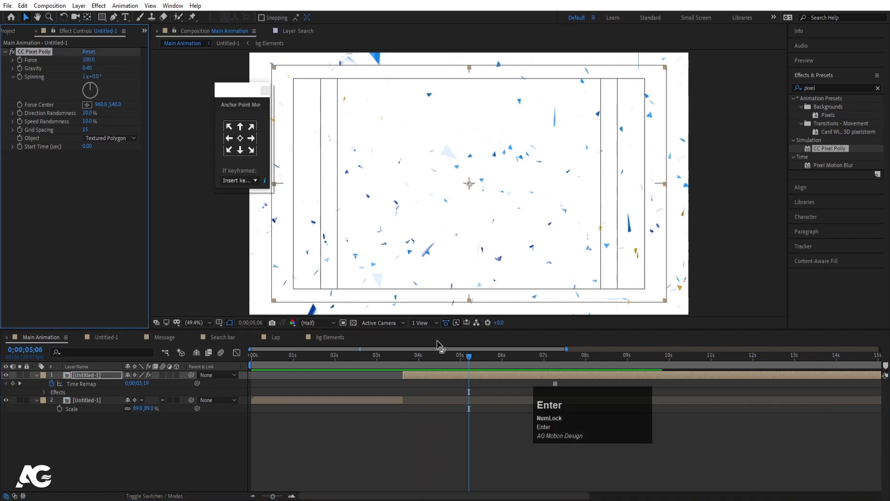
click(400, 360)
key(space)
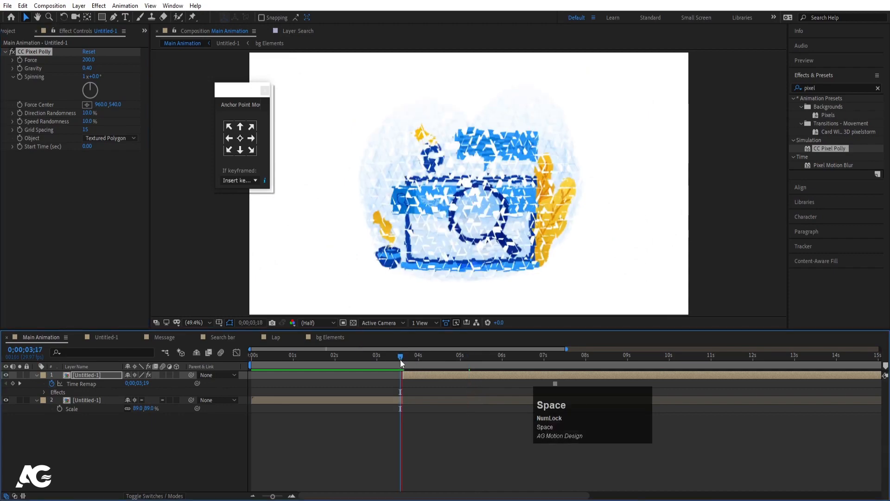
key(space)
drag(411, 359, 337, 362)
key(space)
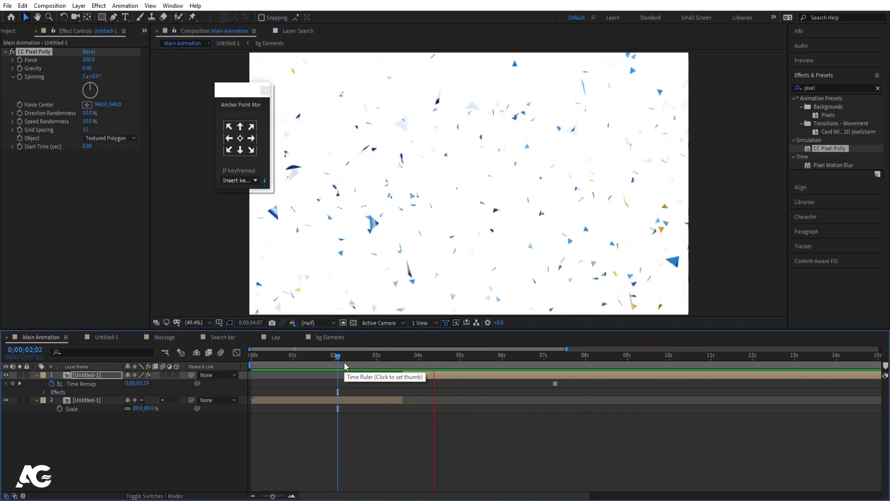
drag(433, 357, 307, 359)
key(space)
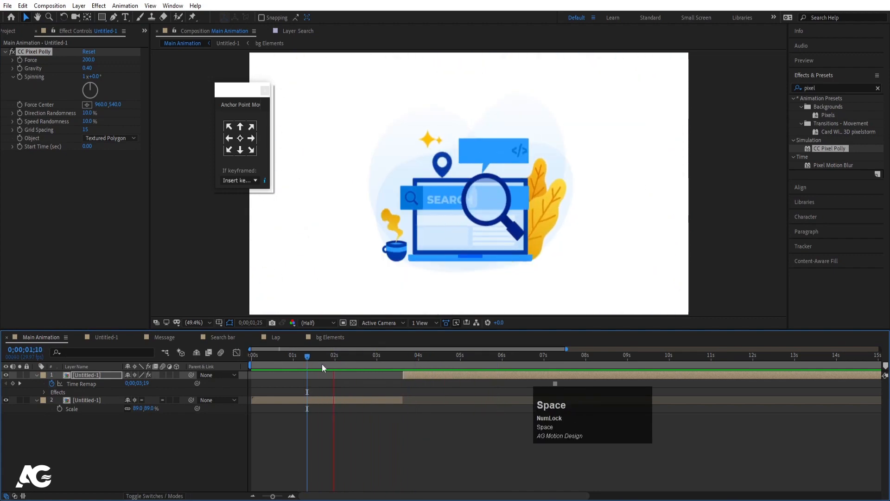
key(space)
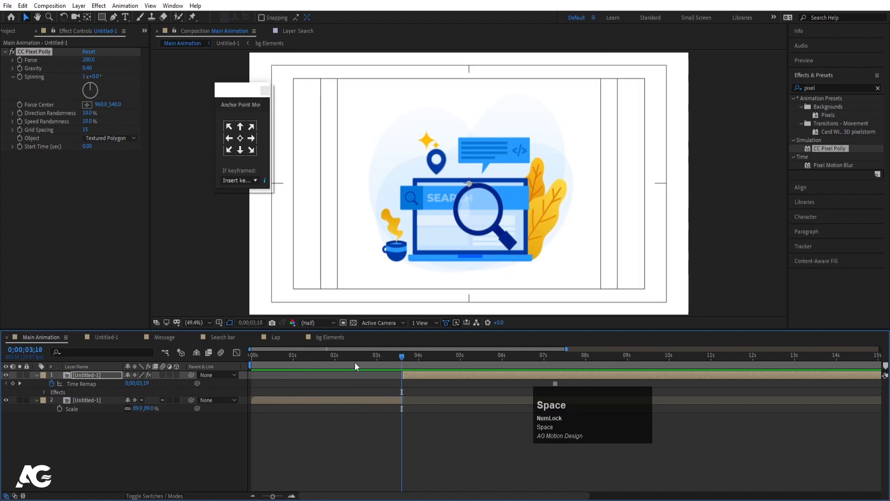
- Parent the frozen Untitled-1 layer to the lower Untitled-1 layer and preview the whole animation from the beginning
drag(397, 360, 394, 361)
click(85, 374)
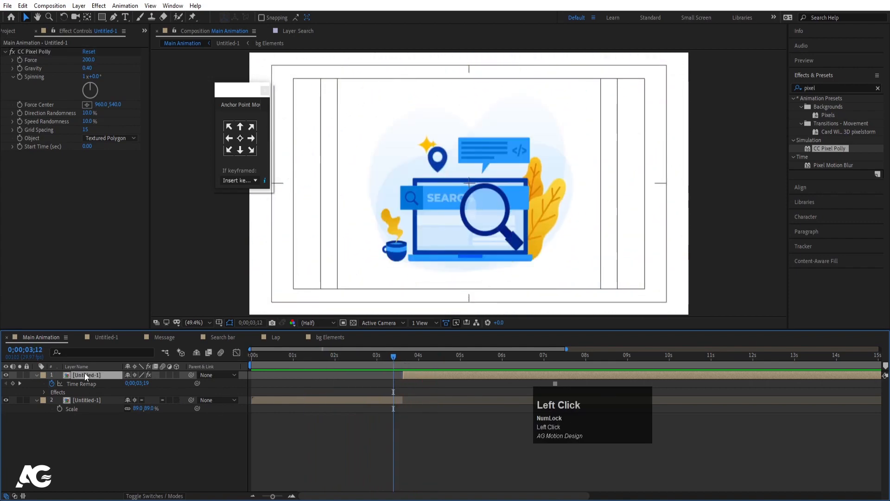
drag(192, 375, 80, 397)
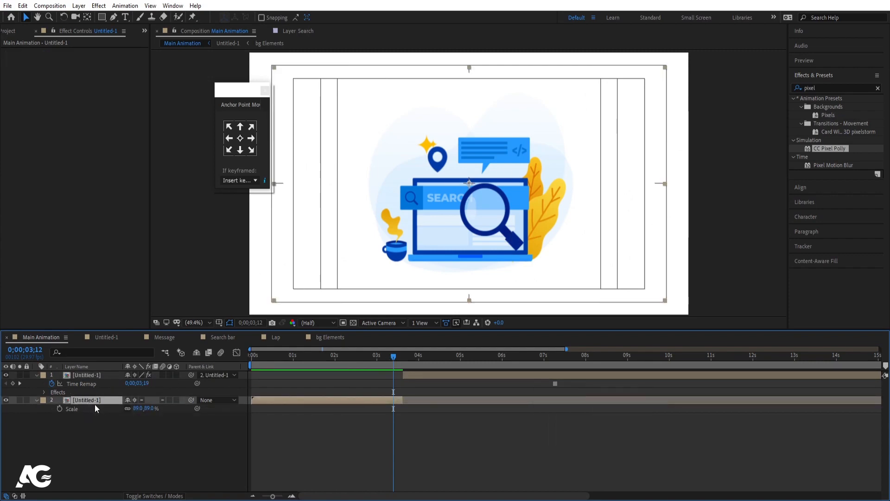
drag(393, 357, 238, 360)
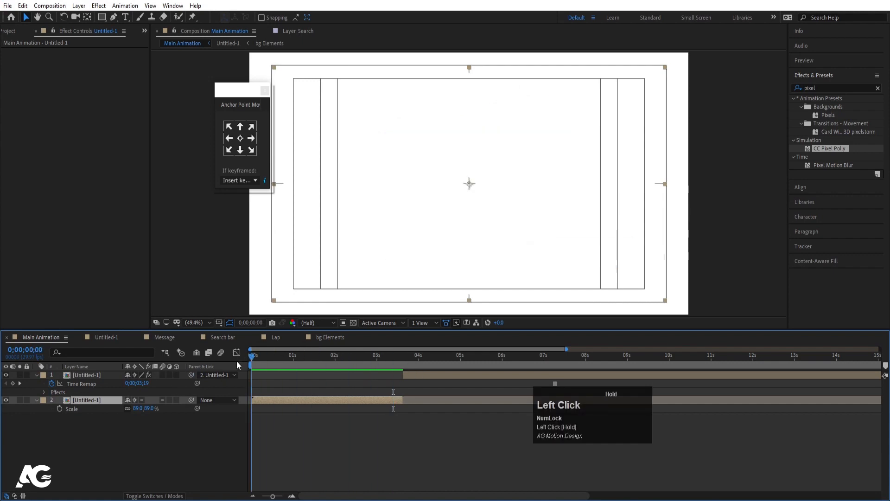
key(space)
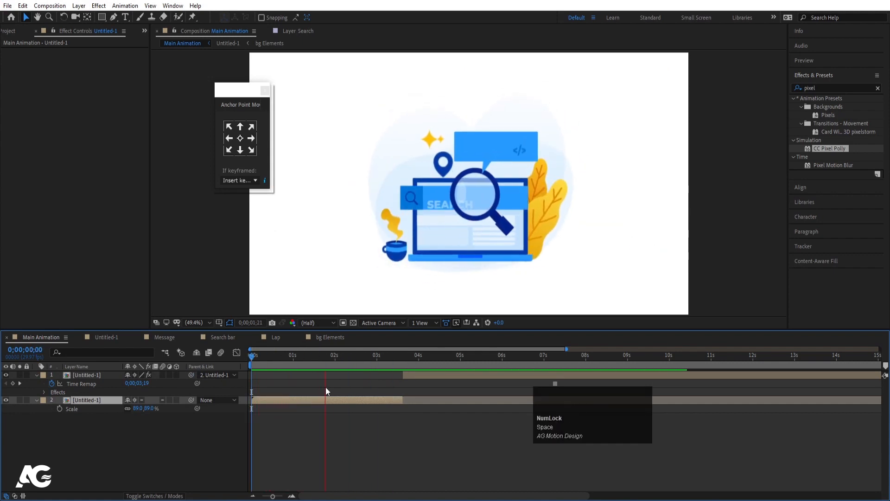
key(space)
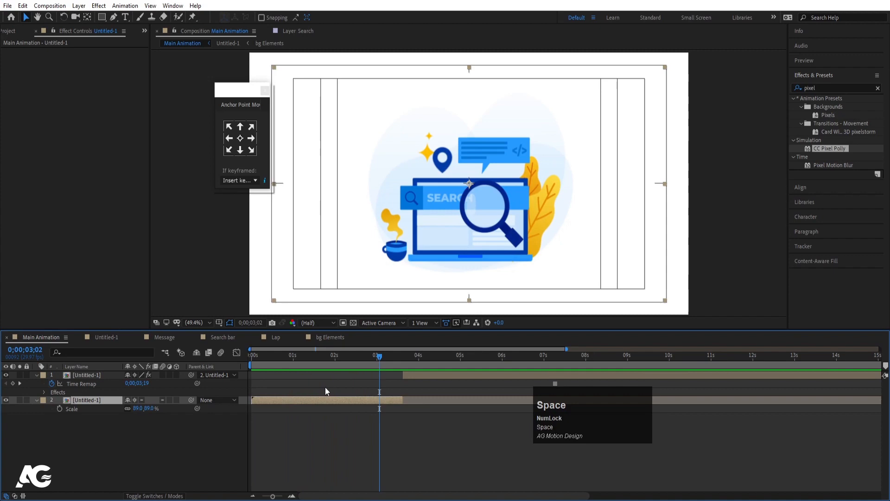
key(space)
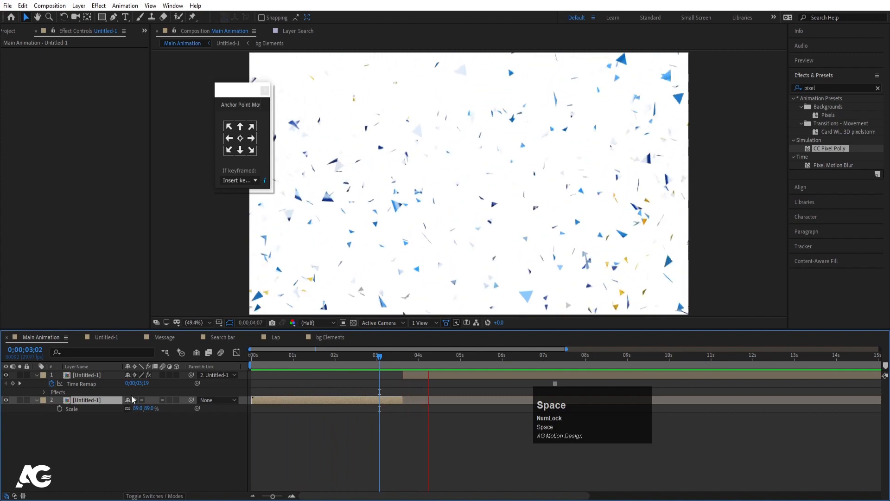
key(space)
- Collapse the layers' properties and import the Google_2015_logo PSD as Composition - Retain Layer Sizes with editable layer styles
click(68, 438)
key(u)
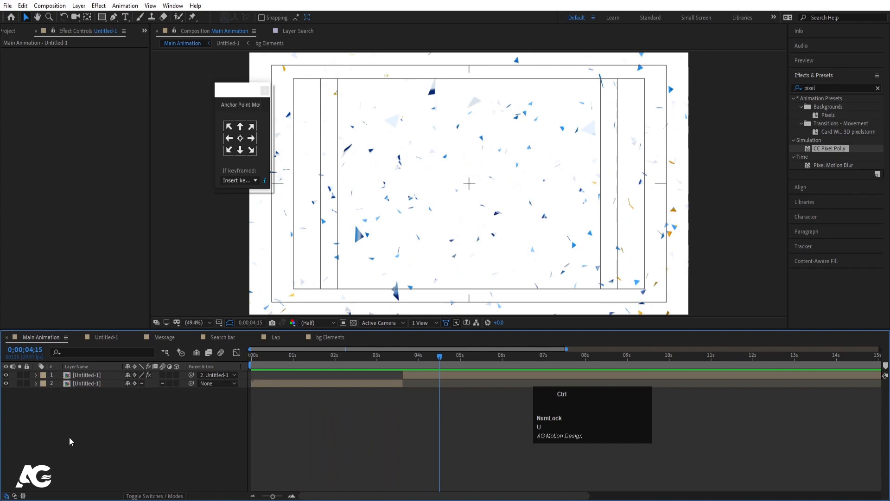
key(ctrl+i)
click(256, 80)
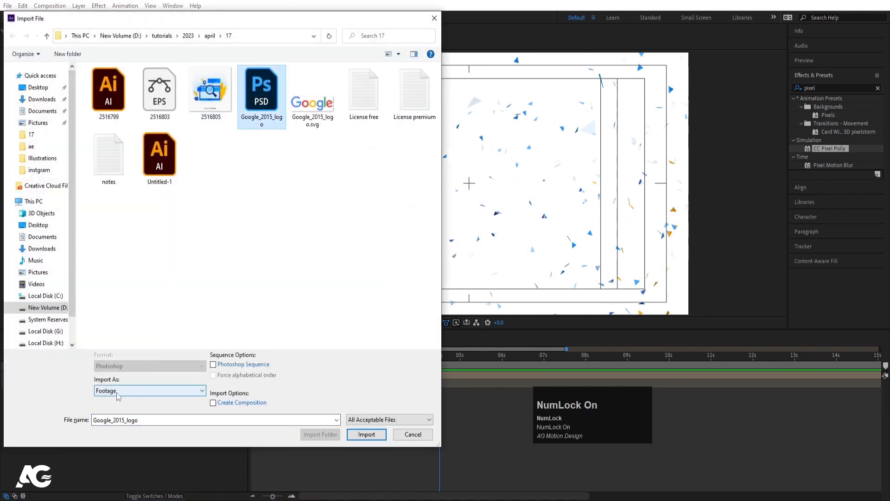
click(121, 394)
click(134, 410)
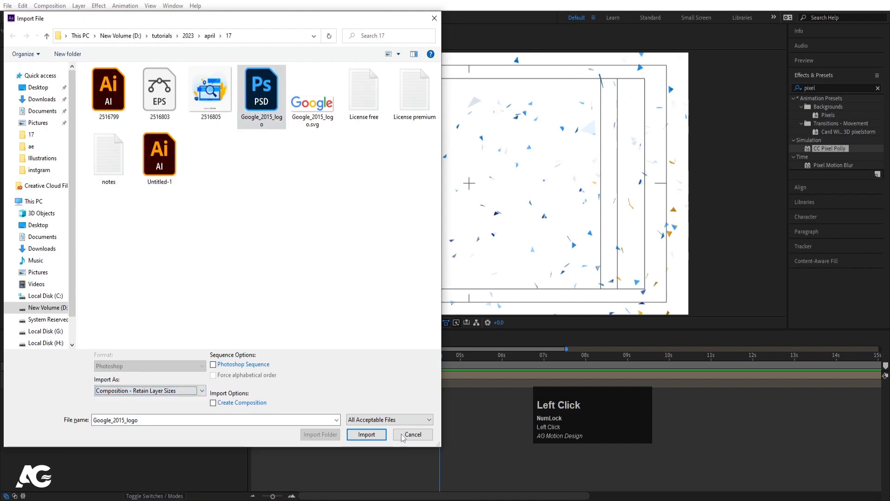
click(367, 435)
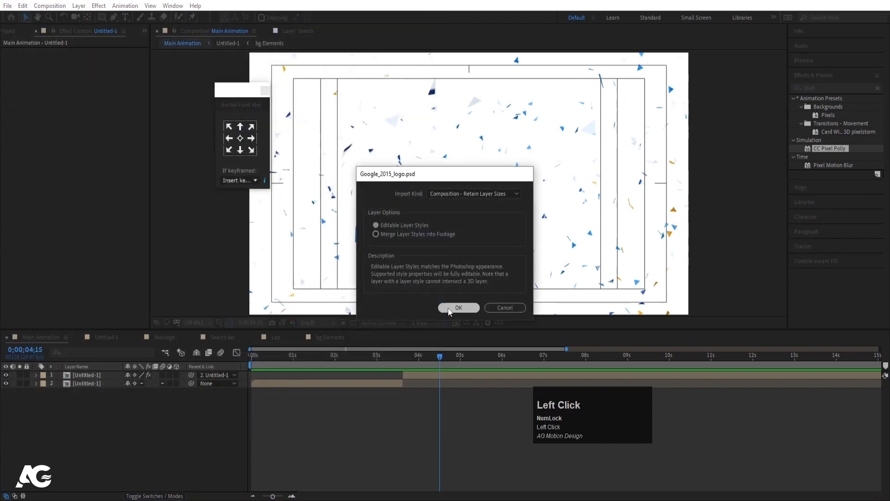
click(458, 308)
- Copy all six letter layers from the Google_2015_logo composition into Main Animation
double_click(32, 129)
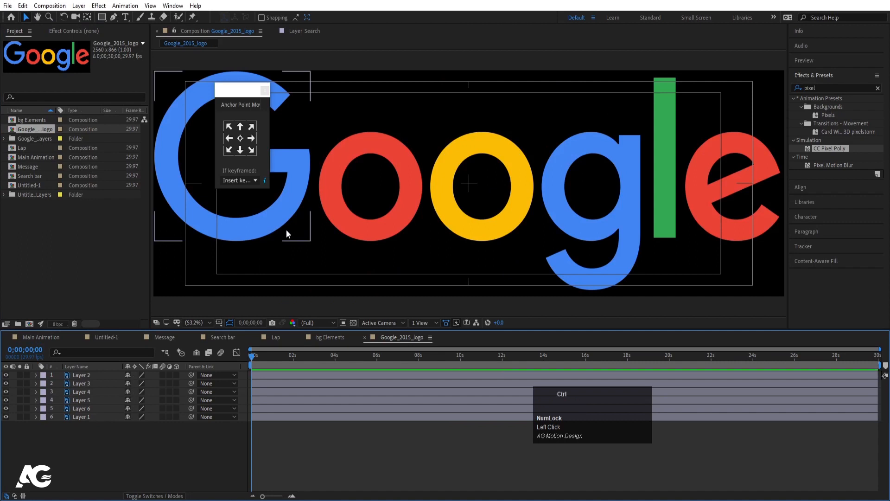
key(ctrl+a)
click(49, 337)
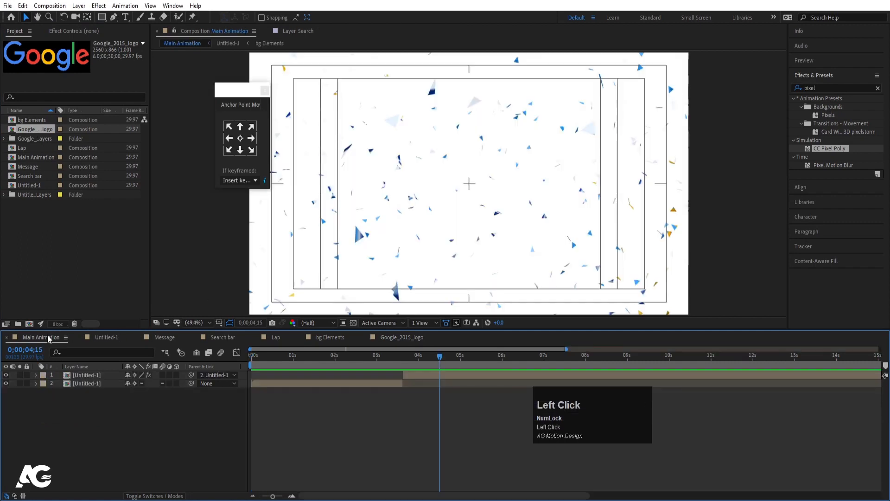
key(ctrl+v)
- Add a null object to Main Animation and parent all six letter layers to it
right_click(114, 457)
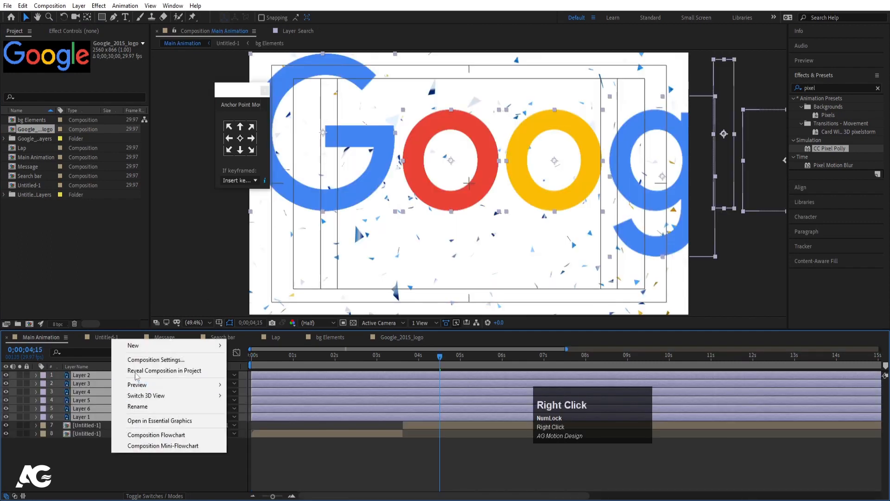
click(134, 344)
click(287, 403)
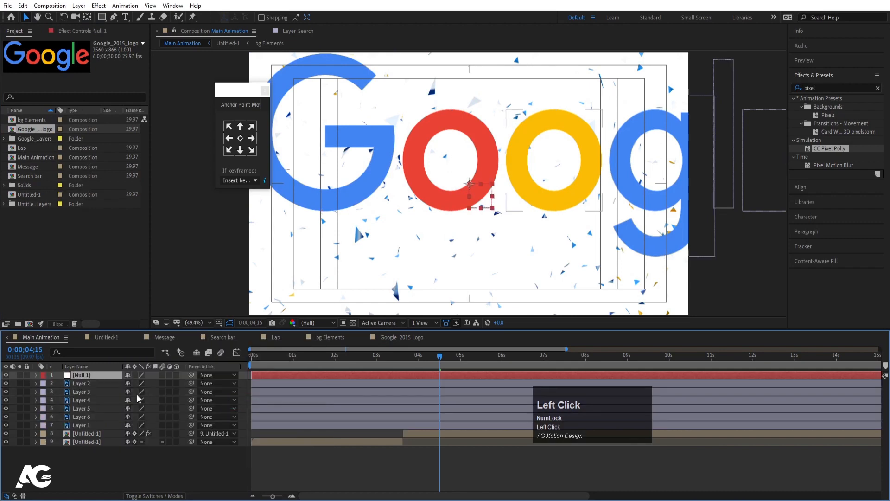
click(90, 386)
shift+click(85, 426)
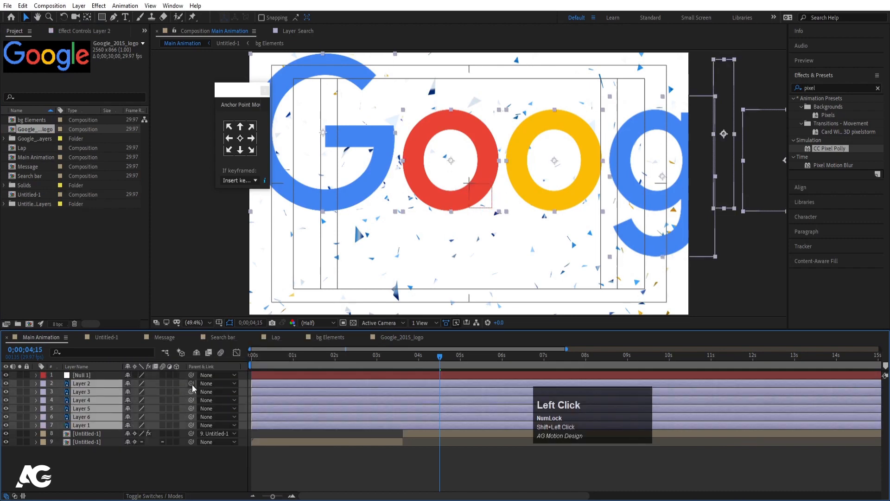
drag(104, 381, 94, 376)
- Scale the null to 42% and move it so the logo sits in the middle of the frame
click(94, 376)
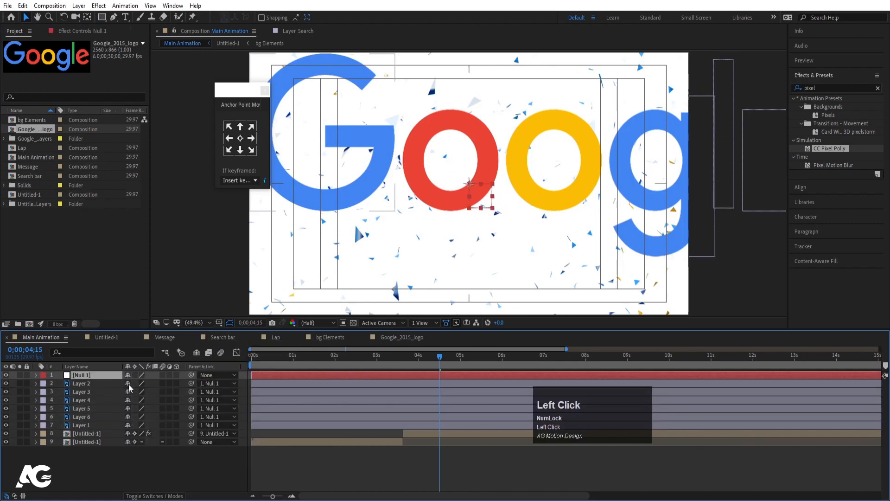
key(s)
drag(145, 389, 118, 388)
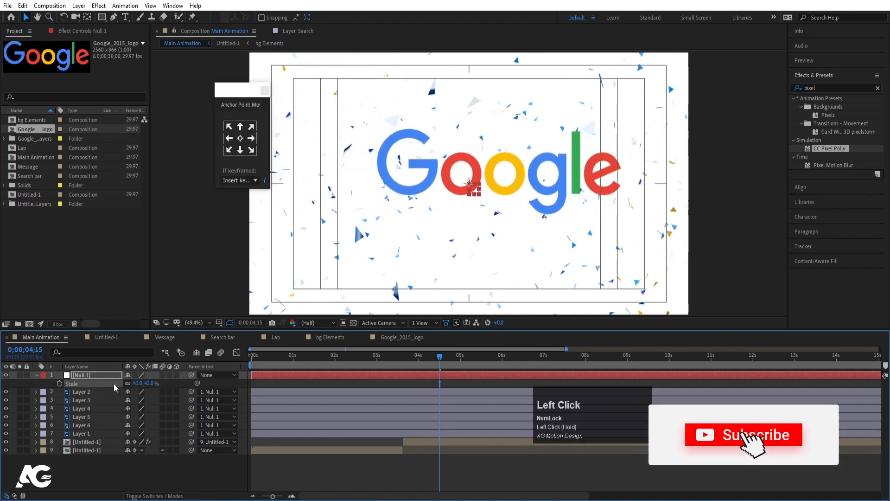
drag(473, 194, 445, 214)
key(ctrl+z)
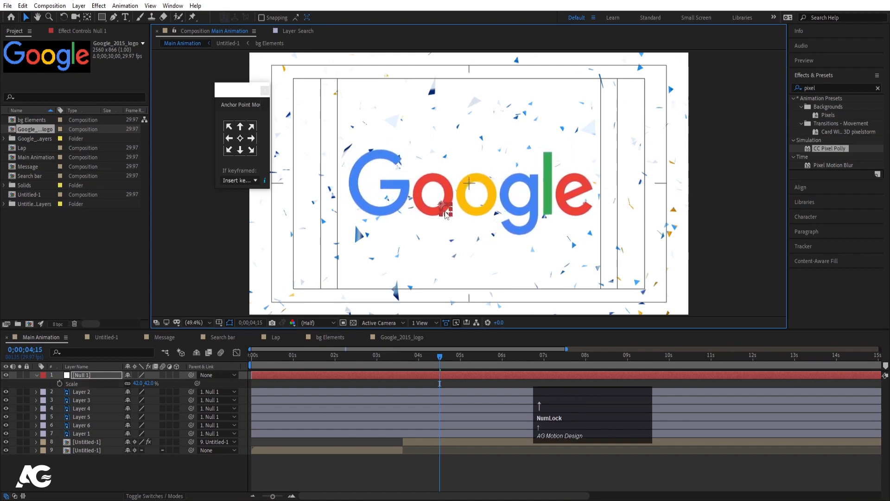
- Shift the six letter layers so they start at 0;00;03;19, where the shattering layer begins
drag(404, 357, 403, 359)
drag(407, 432, 403, 394)
key(bracketleft)
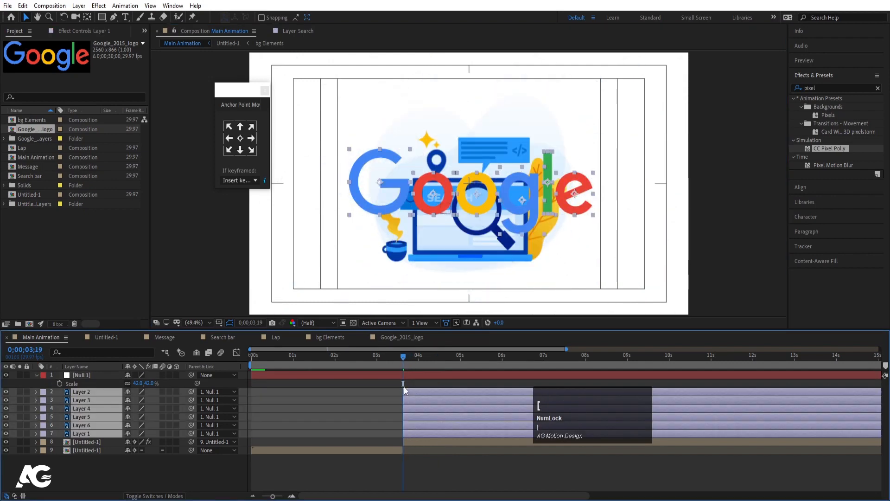
- Delete the null and move the six letter layers beneath both Untitled-1 layers in the stacking order
click(397, 375)
key(Delete)
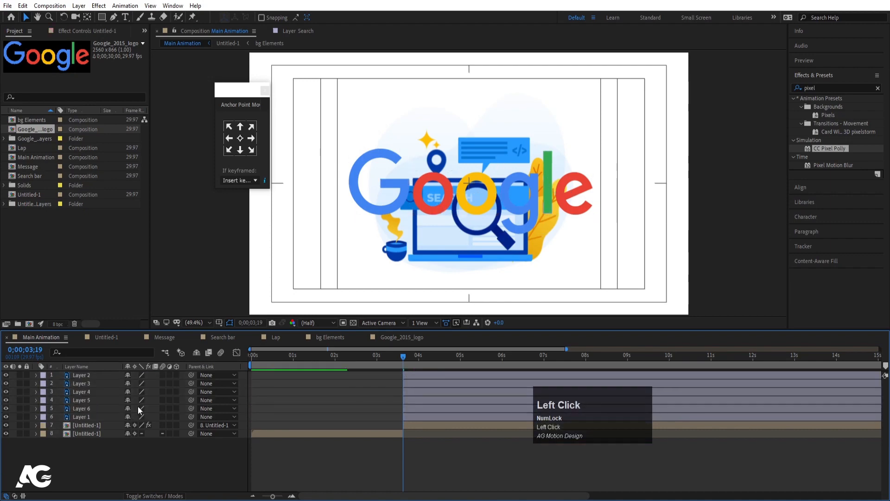
click(109, 416)
shift+click(87, 374)
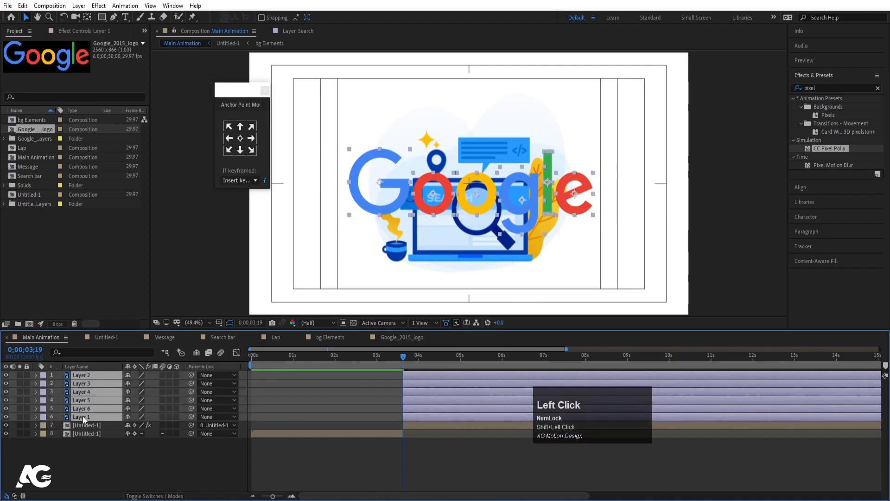
drag(83, 416, 87, 441)
- Separate the Position dimensions of Layer 2, Layer 3 and Layer 4
key(p)
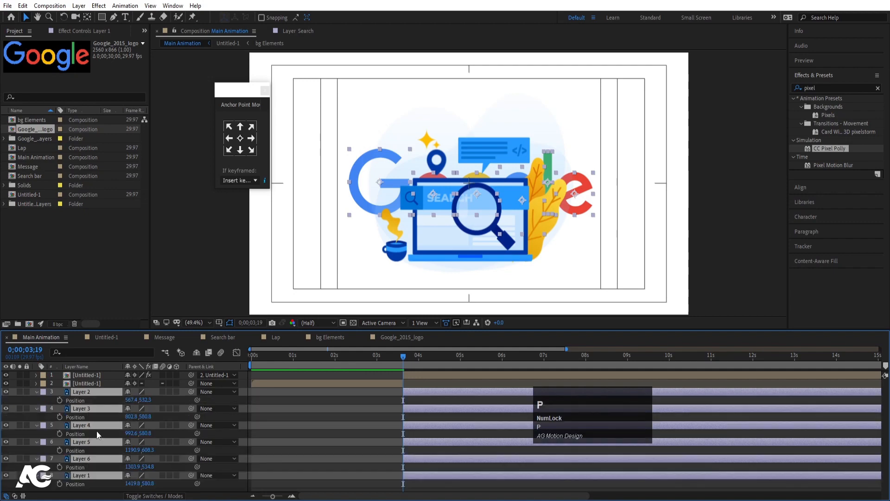
click(88, 400)
right_click(82, 399)
click(119, 301)
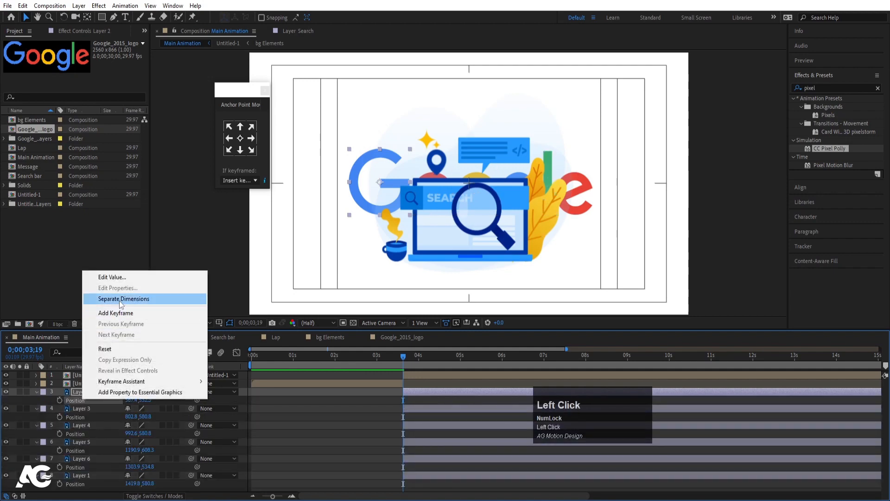
click(80, 425)
right_click(81, 426)
click(115, 327)
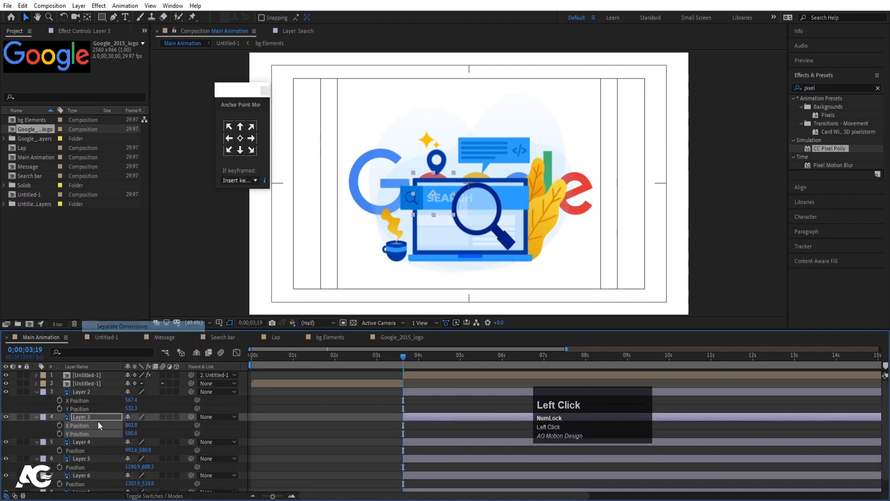
click(85, 449)
right_click(85, 449)
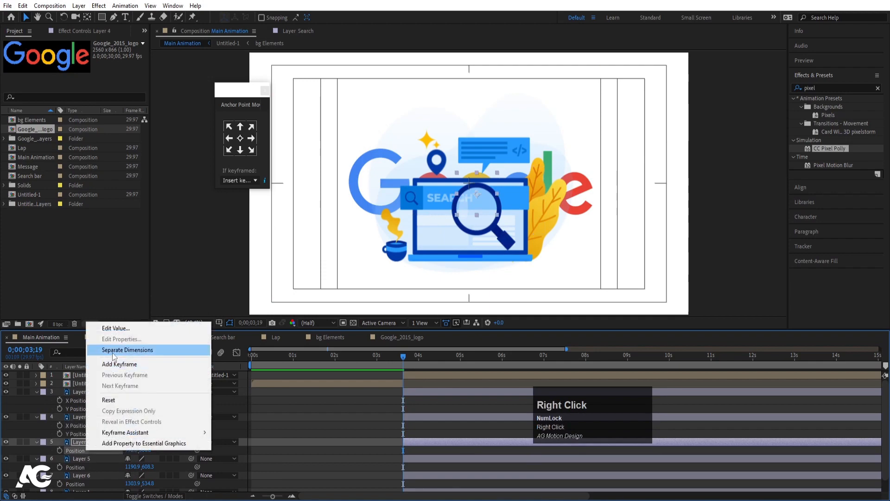
click(112, 352)
- Separate the Position dimensions of Layer 5, Layer 6 and Layer 1
scroll(87, 417, down, 1)
click(76, 455)
right_click(76, 455)
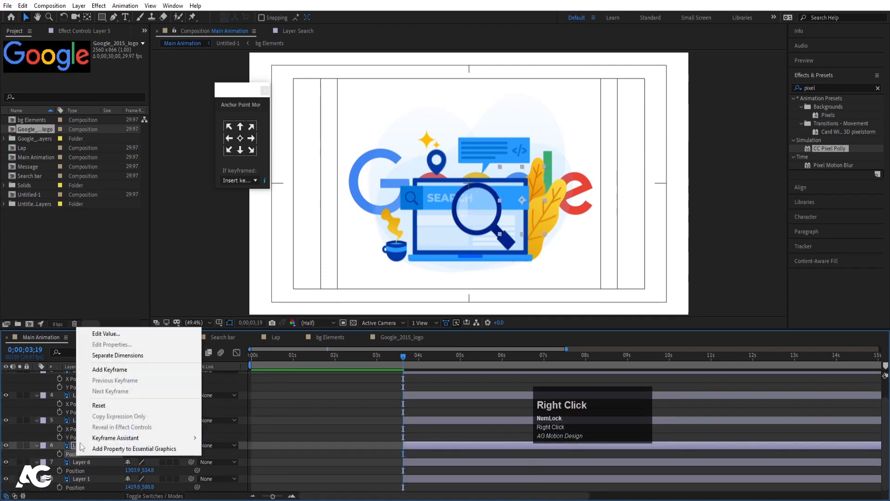
click(114, 351)
click(76, 477)
right_click(76, 478)
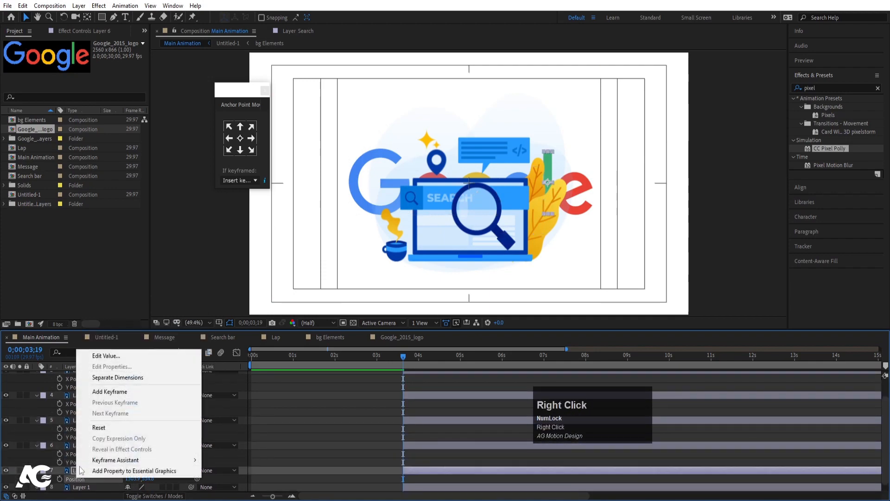
click(113, 378)
scroll(79, 436, down, 1)
click(76, 487)
right_click(76, 487)
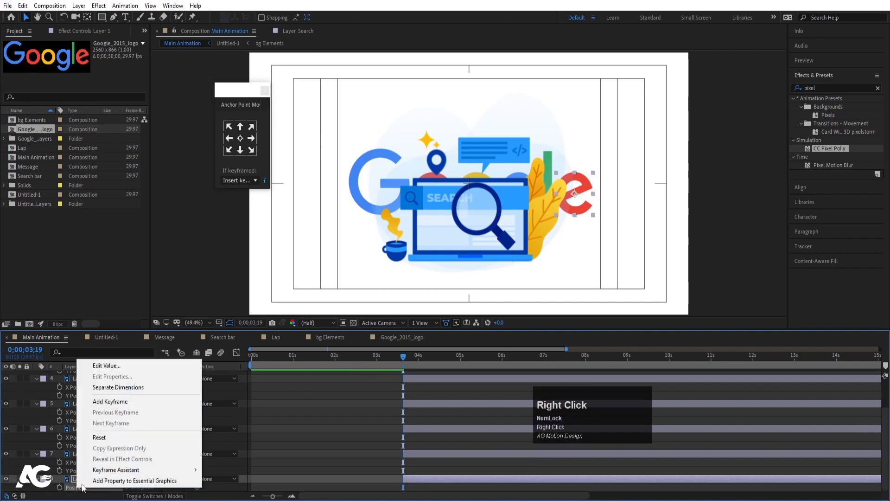
click(116, 387)
- Add X Position and Y Position keyframes to all six letter layers at 0;00;03;19
scroll(84, 463, down, 1)
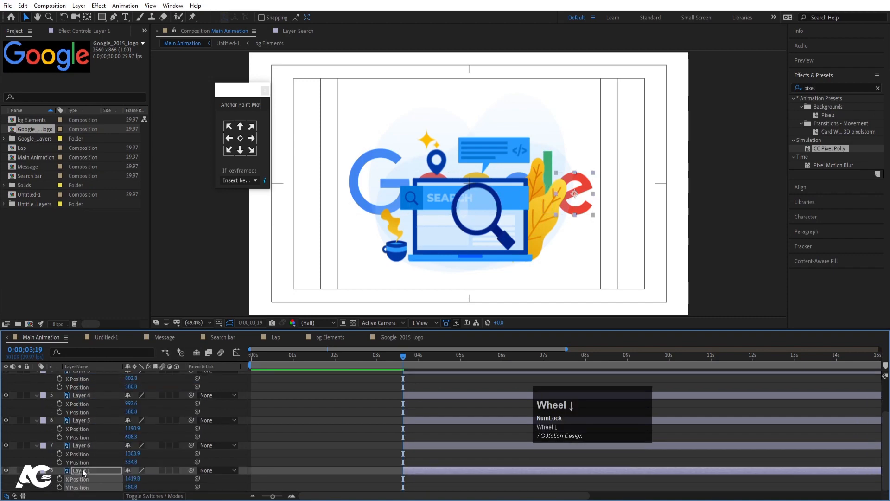
scroll(82, 468, up, 2)
shift+click(78, 391)
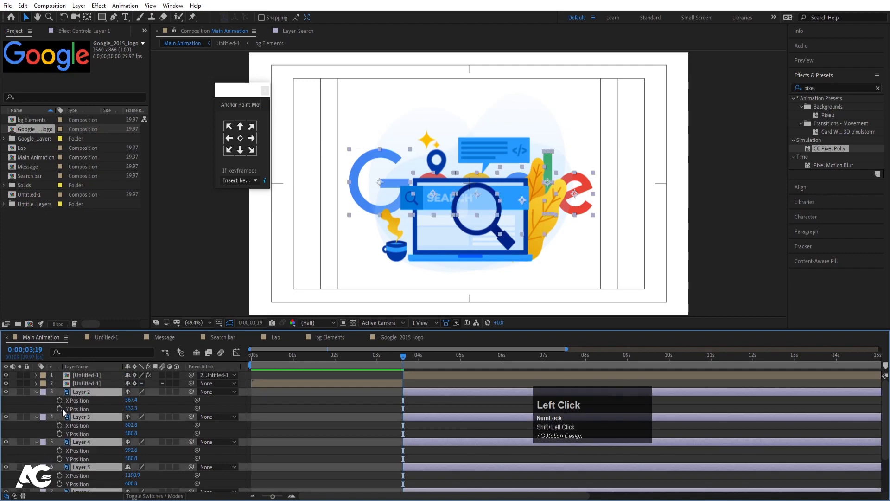
click(59, 399)
click(59, 408)
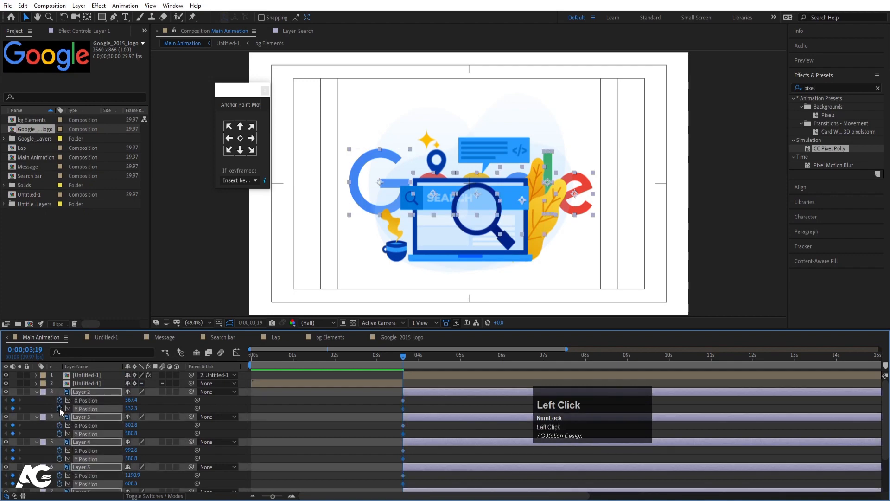
- Preview the shatter and add X and Y Position keyframes holding the letters' current places at 0;00;05;04
key(space)
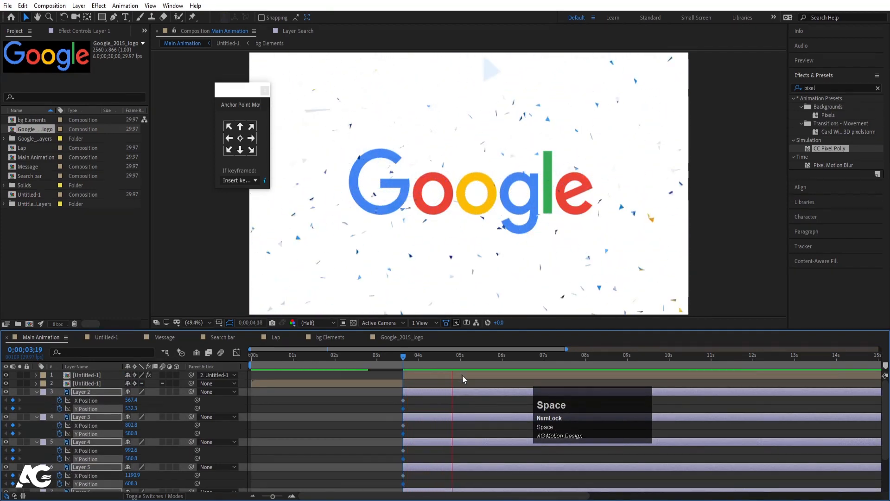
key(space)
click(13, 399)
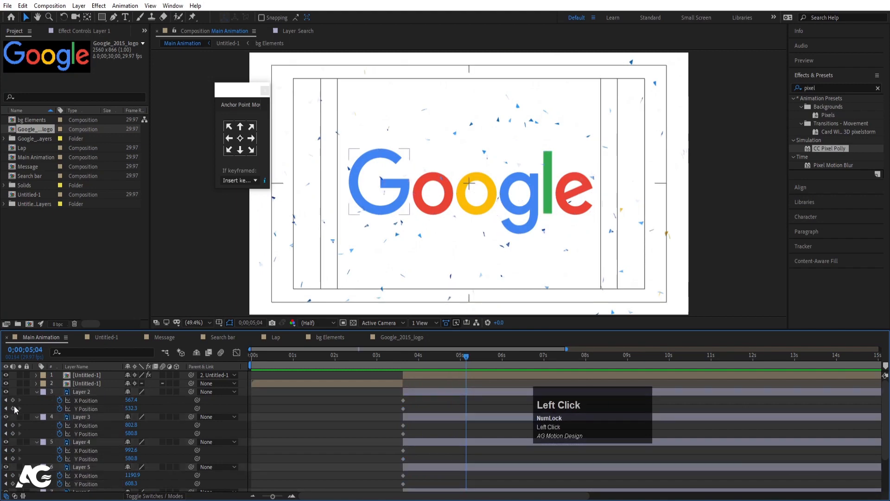
drag(11, 417, 12, 487)
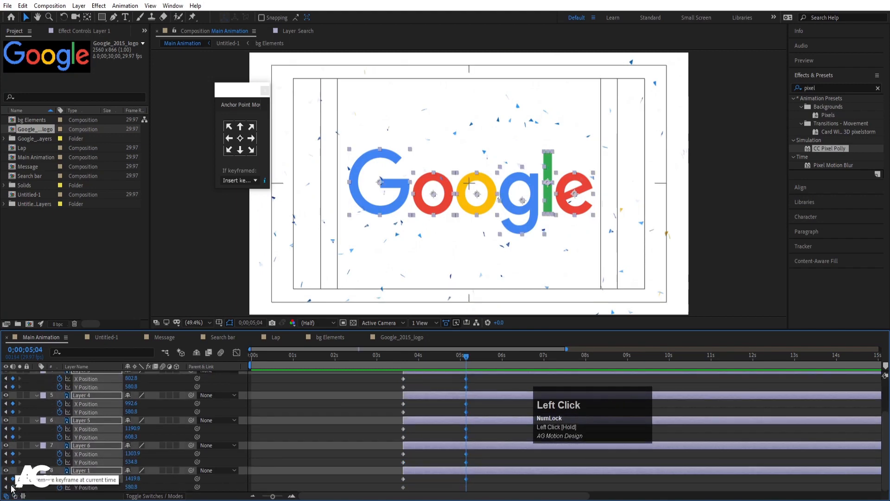
- At 0;00;03;19, align the six letters to each other horizontally and vertically and move the stack to the composition's horizontal center
drag(448, 360, 446, 392)
key(j)
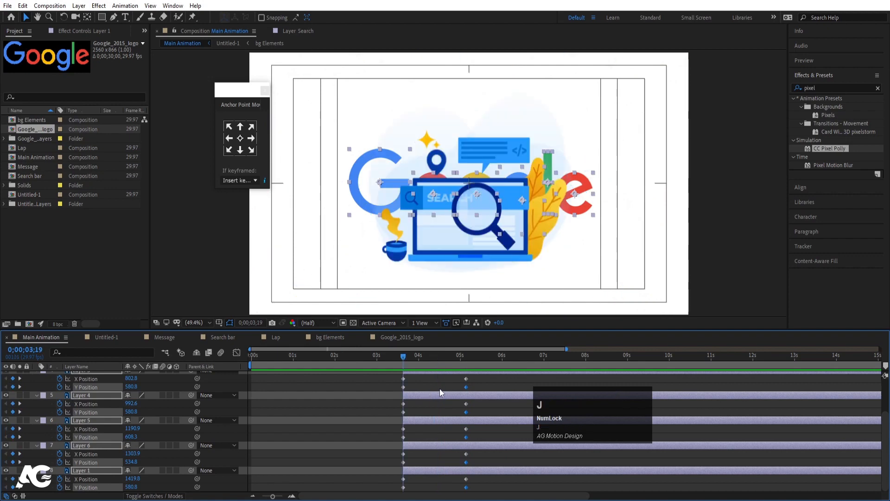
scroll(471, 465, up, 3)
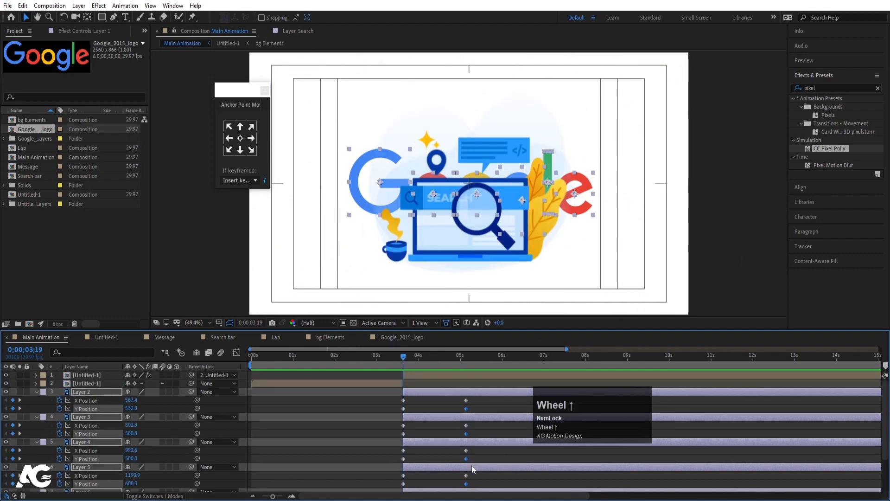
click(801, 187)
click(814, 115)
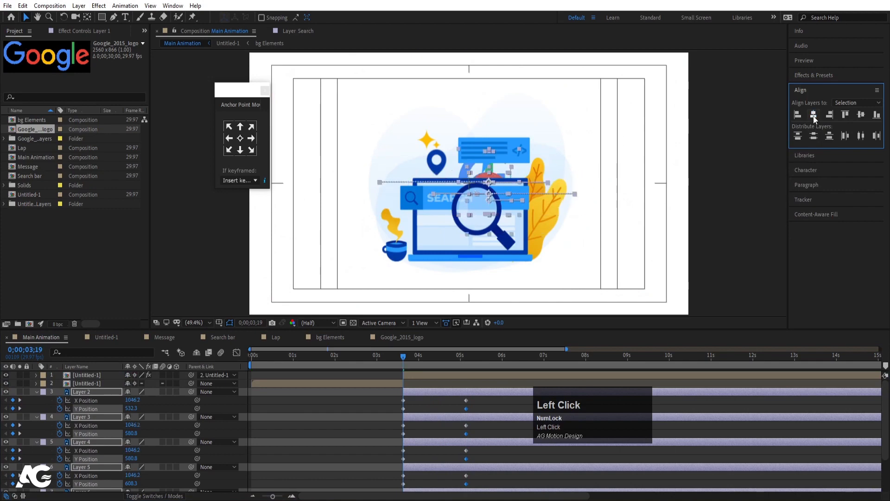
click(861, 115)
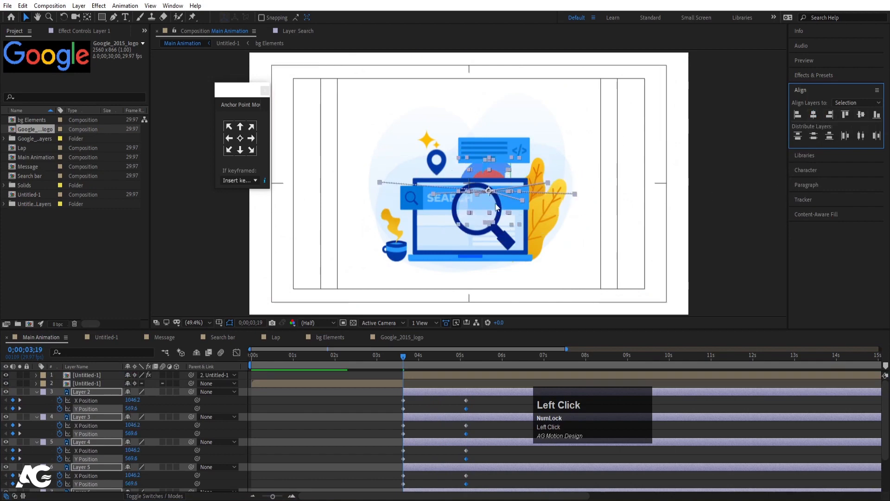
drag(495, 207, 476, 204)
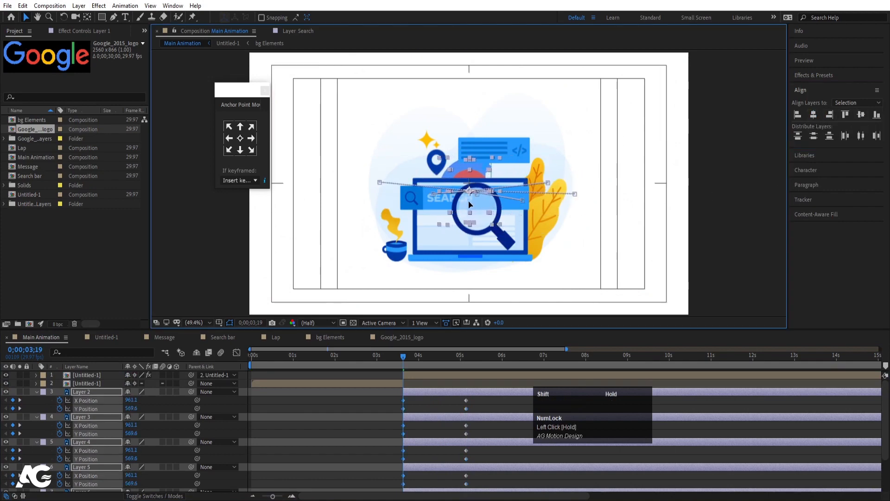
- Keyframe the Scale of all six letters from 0% at 0;00;03;19 to 42% at 0;00;04;18
key(s)
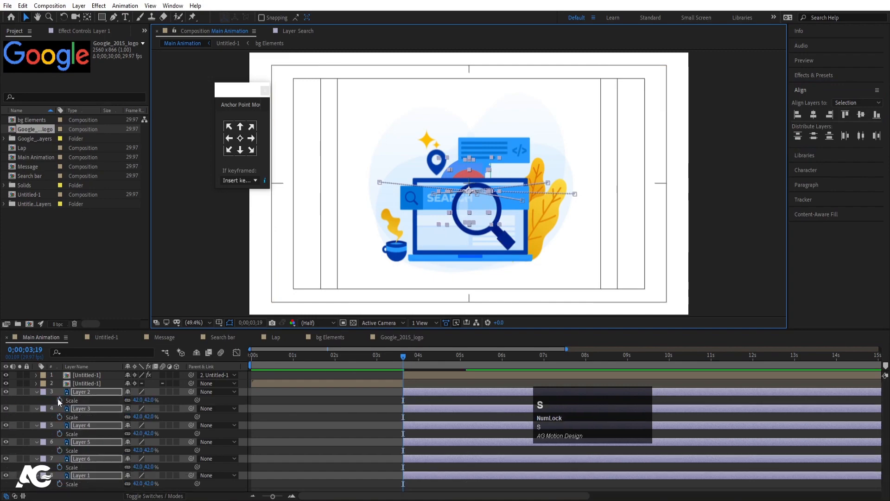
click(57, 398)
key(space)
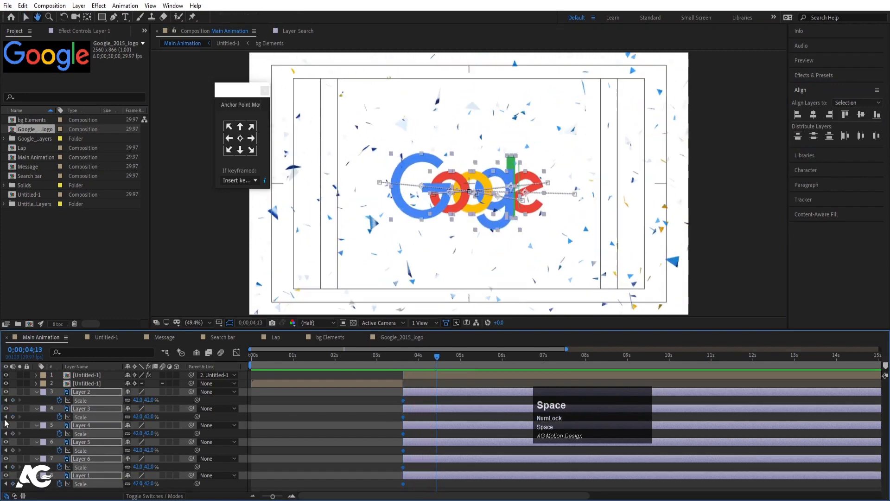
click(13, 400)
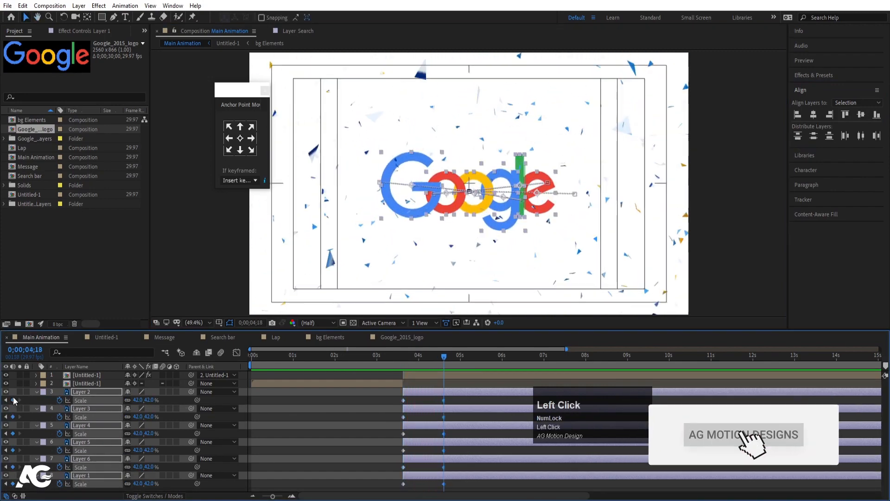
text(j)
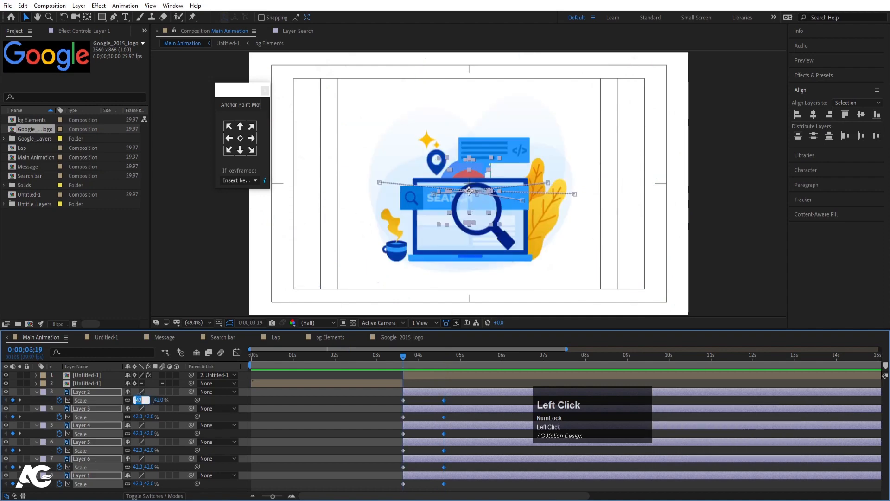
text(0)
key(Return)
- Ease the letters' Scale keyframes, shape their speed graph to peak early and slow down gradually, and preview the result
drag(406, 422, 374, 355)
click(237, 352)
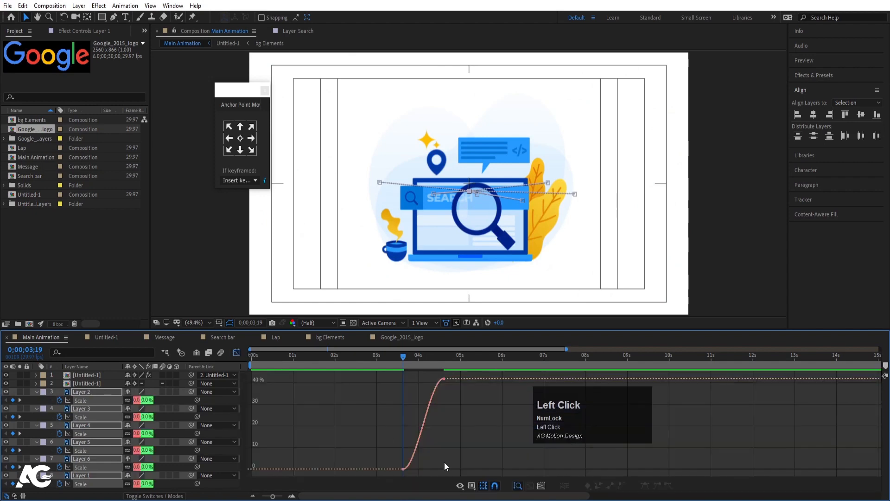
right_click(461, 442)
click(487, 354)
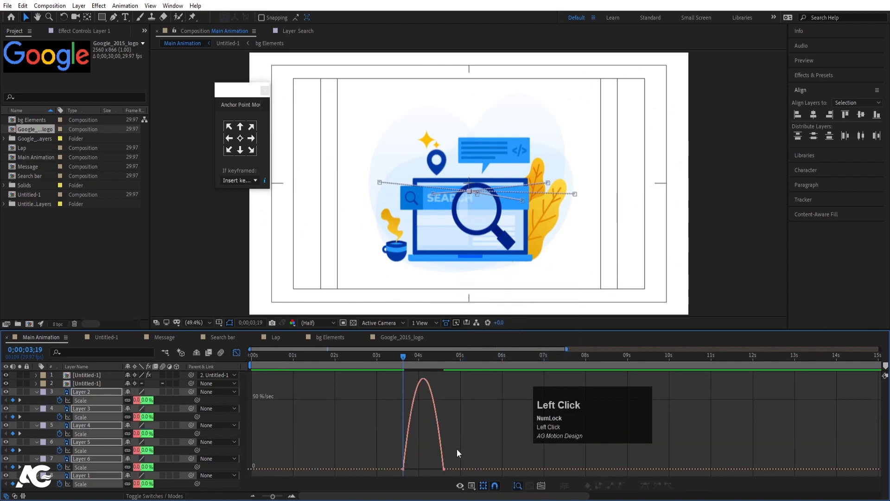
drag(456, 442, 418, 466)
key(space)
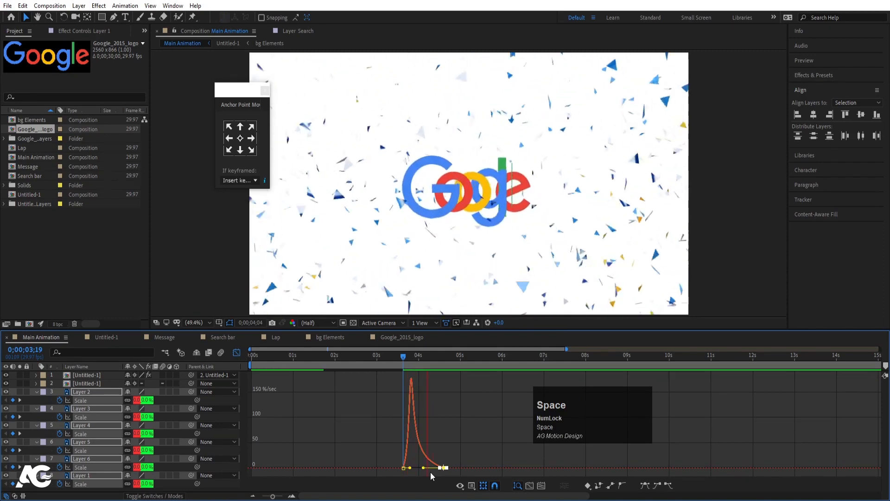
key(space)
click(236, 352)
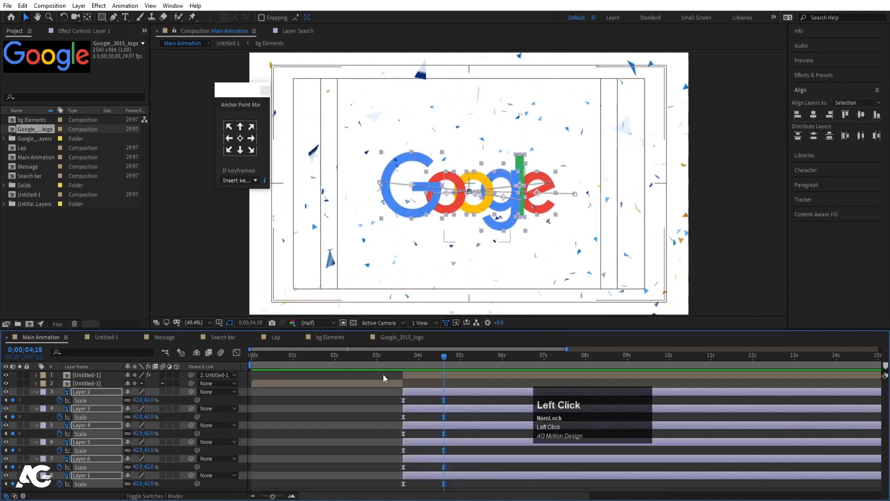
- At 0;00;04;10, raise the Y Position of all six letters together, bringing Layer 2 to 203.2
key(p)
drag(444, 356, 435, 357)
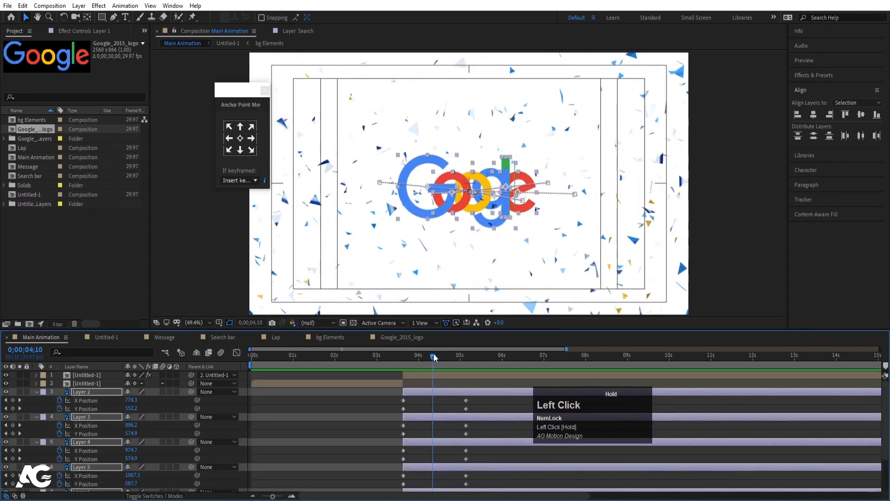
drag(139, 411, 52, 406)
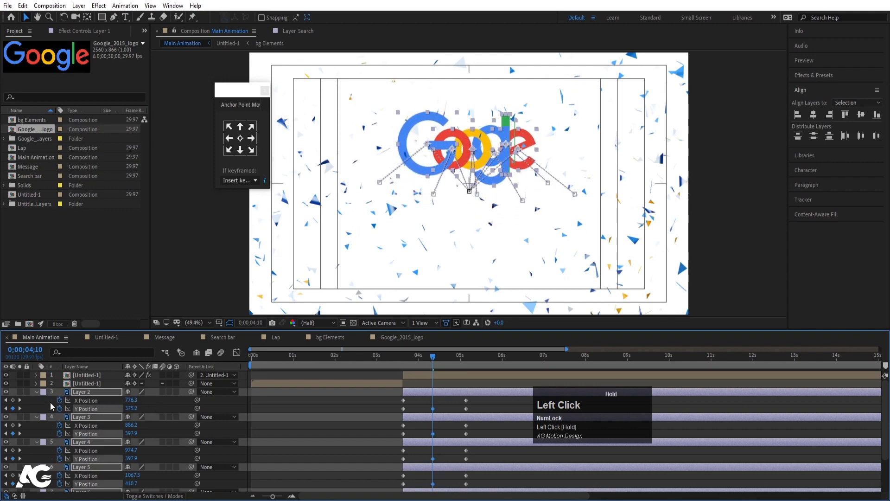
drag(123, 410, 49, 409)
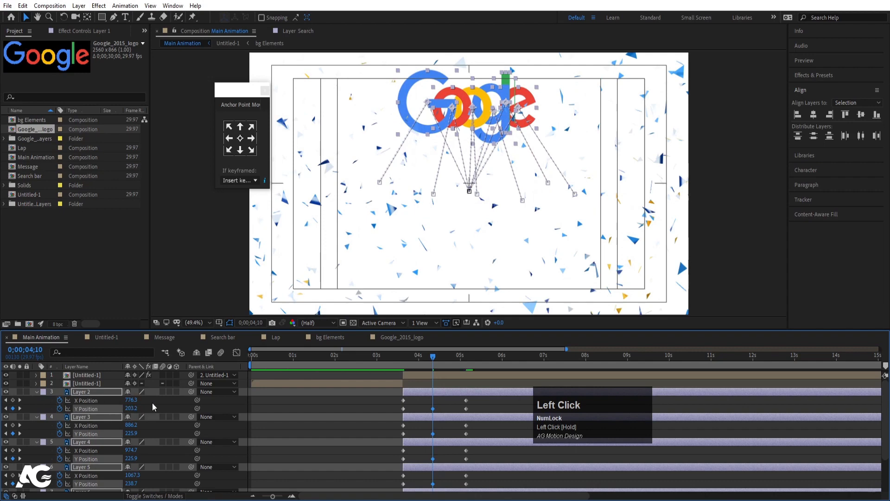
- Filter the six letters' properties by "y" and apply Easy Ease to all their Y Position keyframes
click(297, 406)
scroll(410, 393, down, 2)
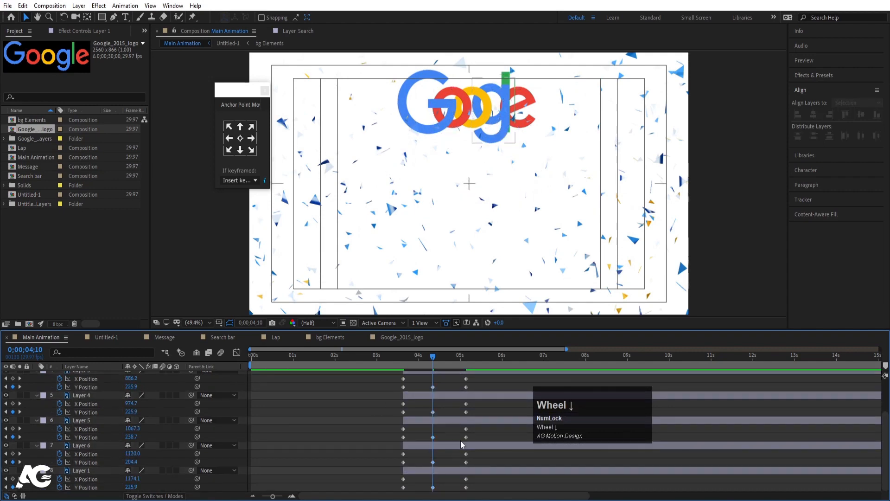
click(445, 470)
scroll(445, 463, up, 2)
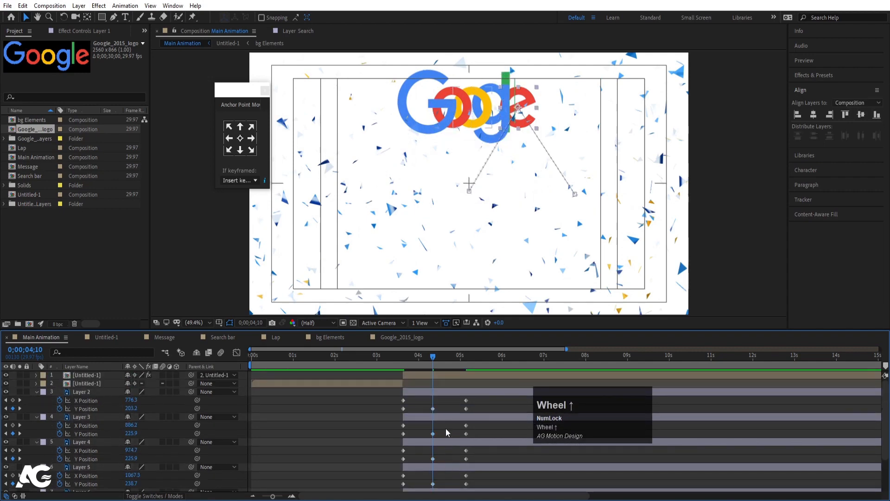
shift+click(431, 392)
click(101, 353)
text(y)
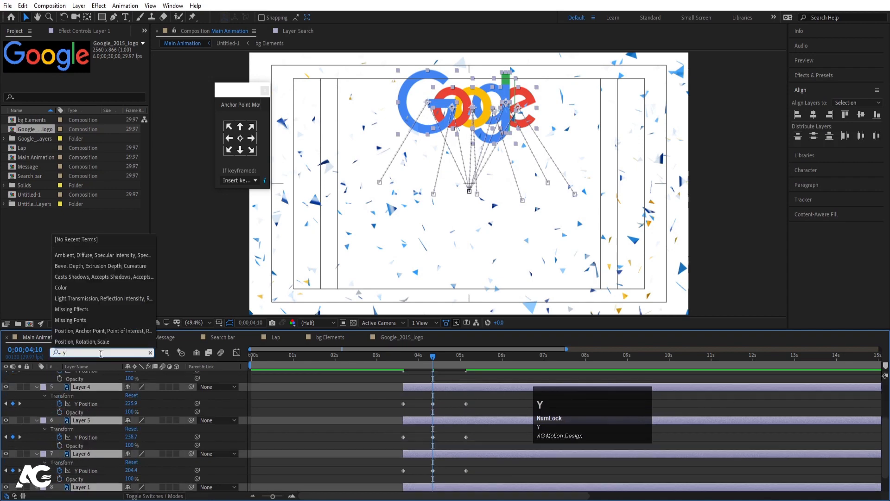
click(369, 405)
scroll(394, 416, up, 3)
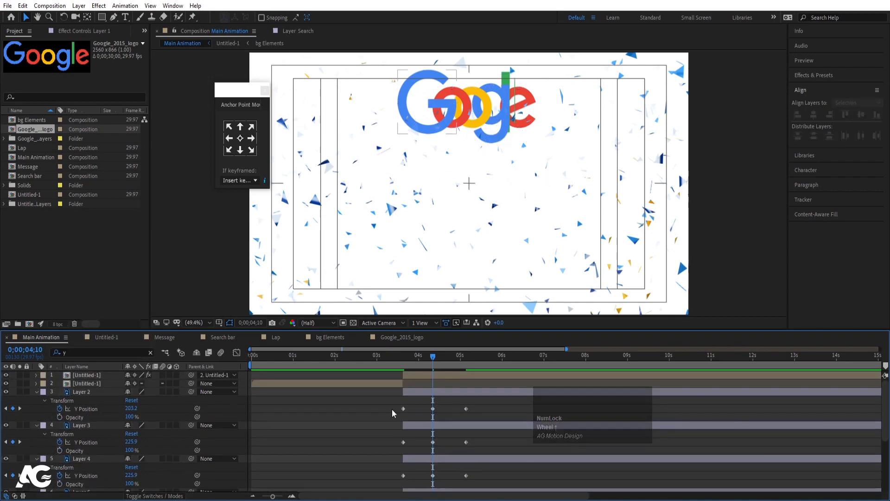
drag(387, 407, 462, 493)
key(F9)
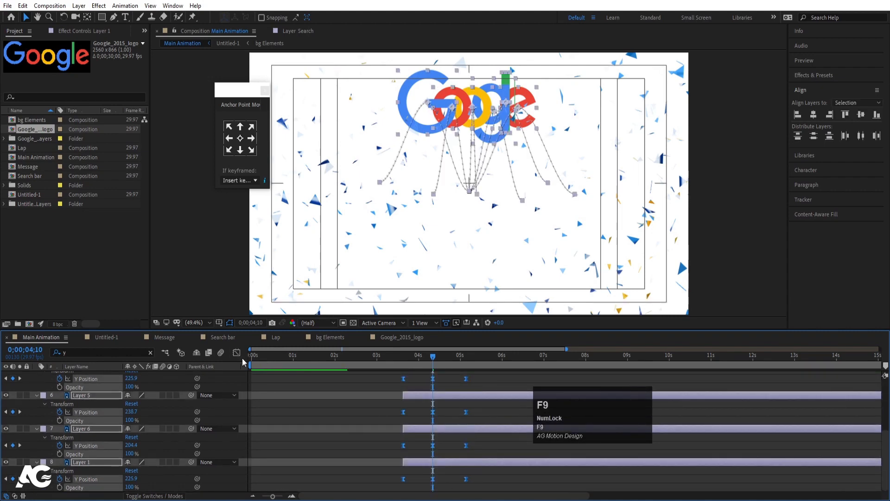
- Shape the letters' Y Position speed graph to rise fast, slow around 0;00;04;10 and speed up near the end, and preview the motion
click(237, 353)
key(equal)
key(equal)
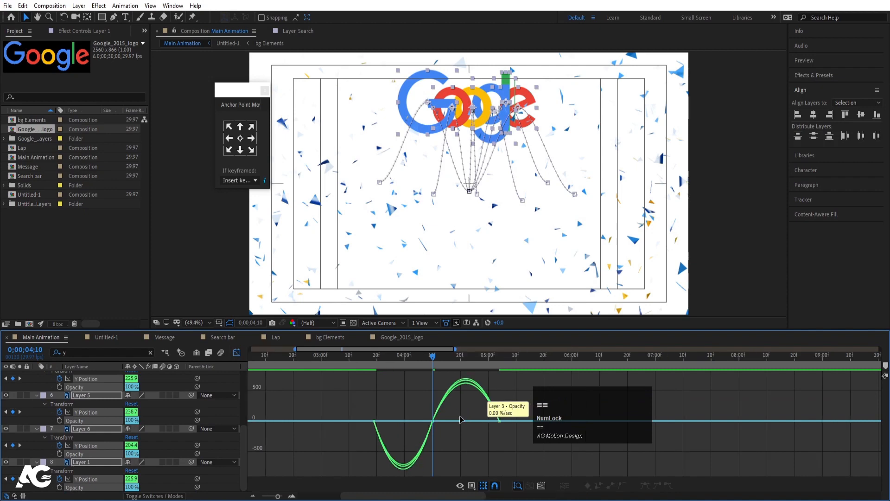
drag(401, 403, 461, 459)
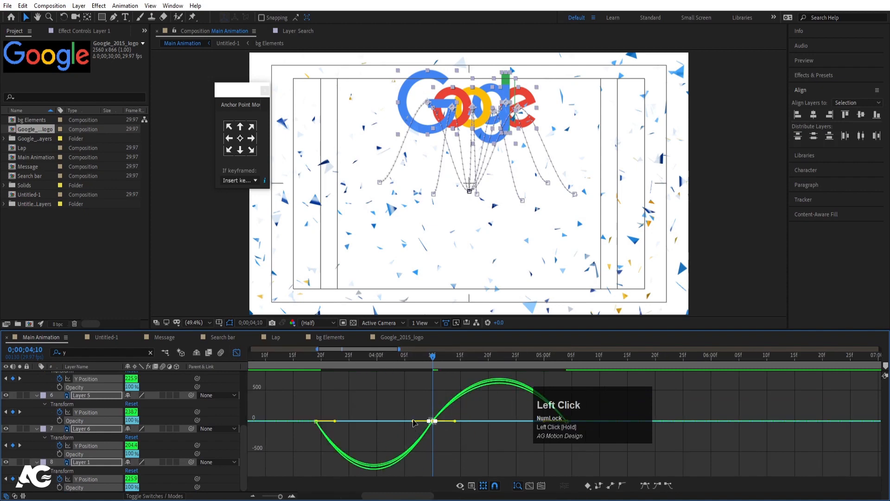
drag(414, 421, 360, 418)
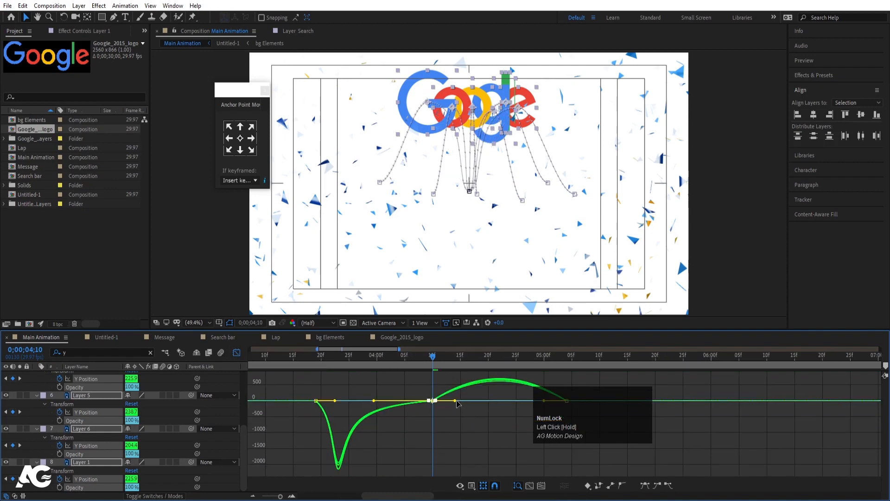
drag(491, 401, 516, 401)
drag(576, 424, 705, 435)
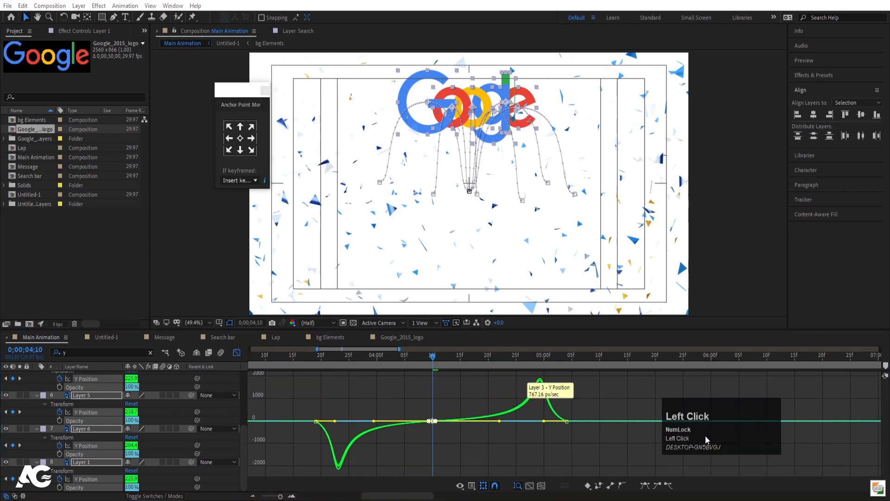
drag(588, 405, 561, 421)
drag(337, 406, 287, 450)
drag(335, 424, 319, 422)
click(309, 357)
key(space)
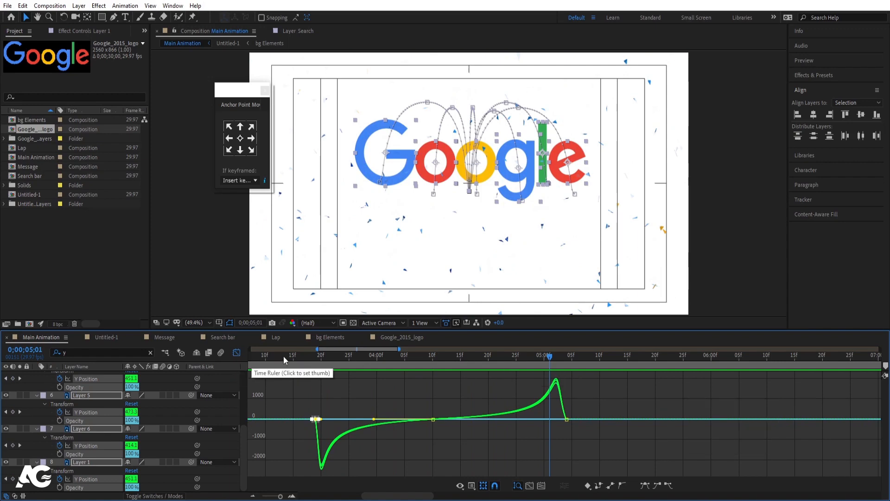
- Add Y Position keyframes to the six letters at 0;00;05;11 that hold their landed positions
key(k)
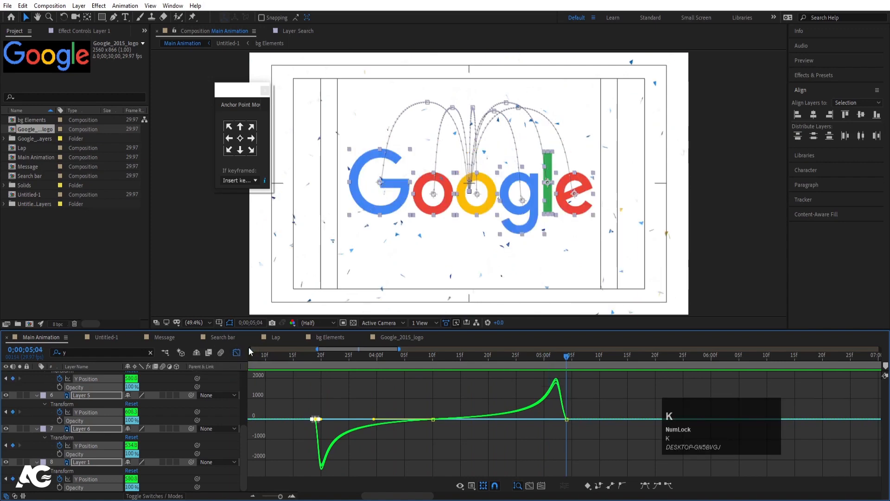
click(237, 353)
click(604, 357)
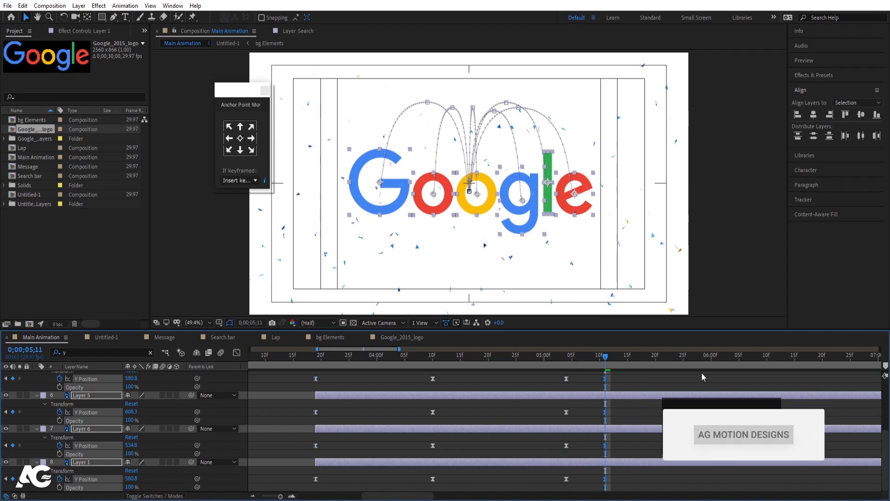
- At 0;00;05;08, nudge the six letters up until Layer 1's Y Position is 526.8, and preview the small bounce
drag(605, 357, 584, 357)
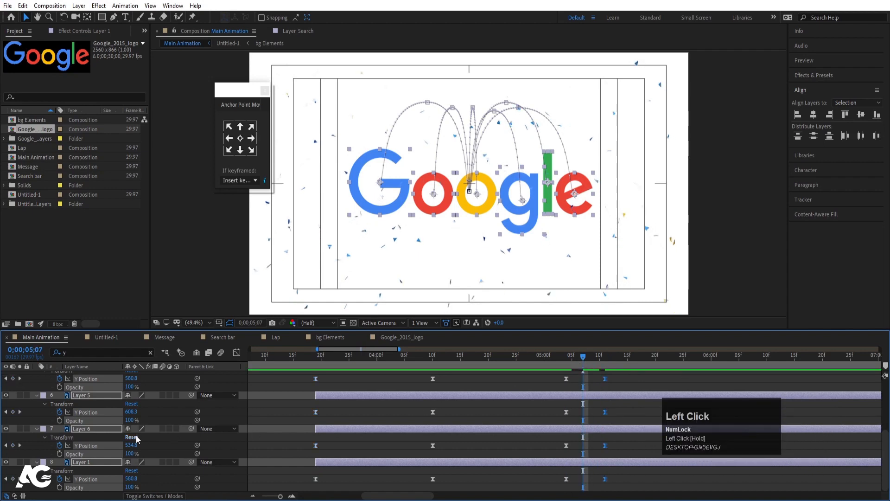
key(Page_Down)
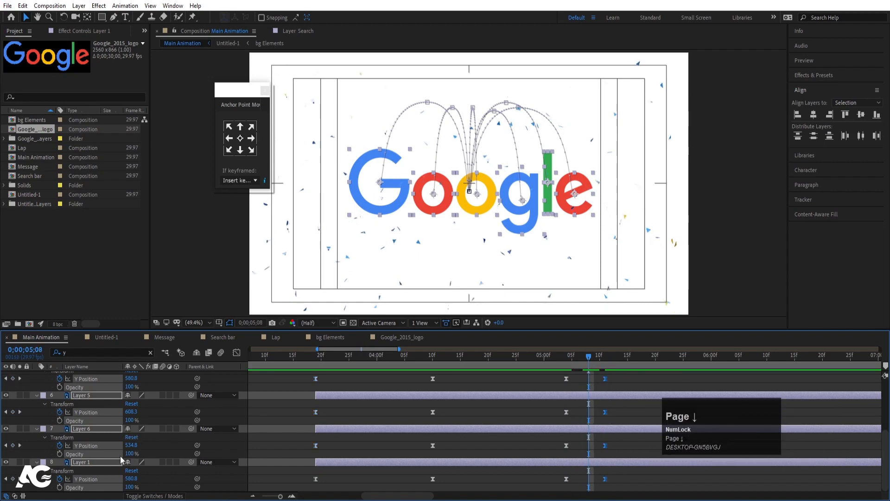
key(Up)
key(Up)
key(Up)
key(Up)
key(Up)
key(Up)
key(Up)
key(Up)
key(Up)
key(Up)
key(Up)
key(Up)
key(Up)
key(Up)
key(Up)
key(Up)
key(Up)
key(Up)
key(Up)
key(Up)
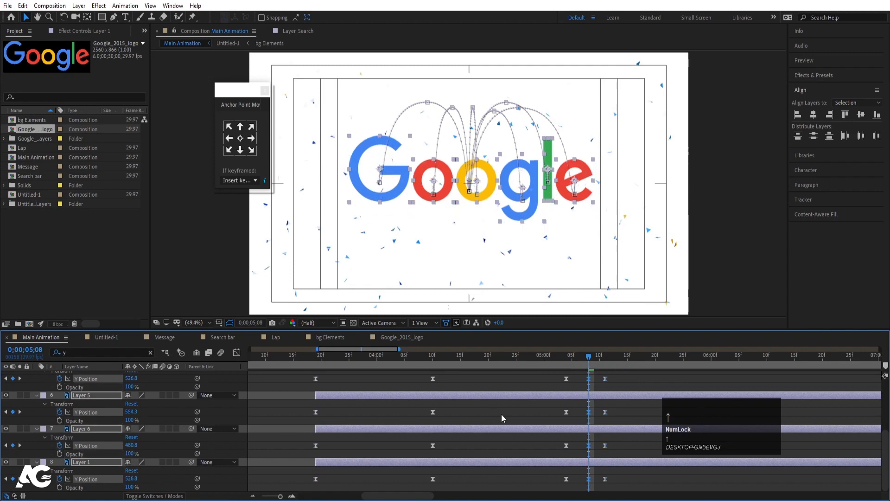
key(space)
drag(579, 358, 375, 356)
key(space)
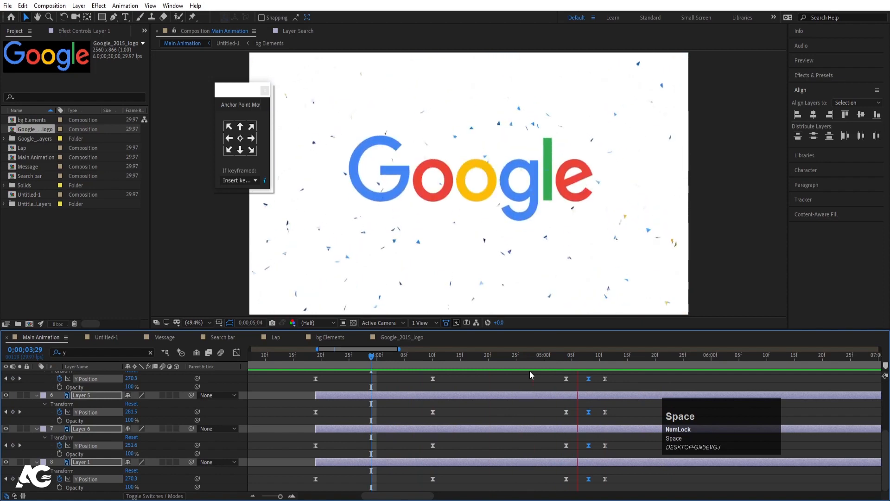
- Show all keyframed properties of the letter layers and preview their animation from 0;00;03;19
scroll(561, 417, up, 5)
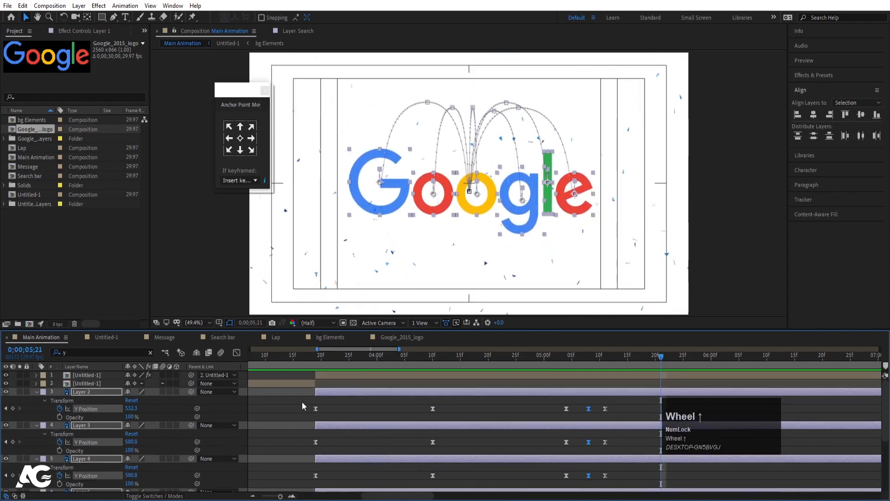
drag(302, 402, 616, 490)
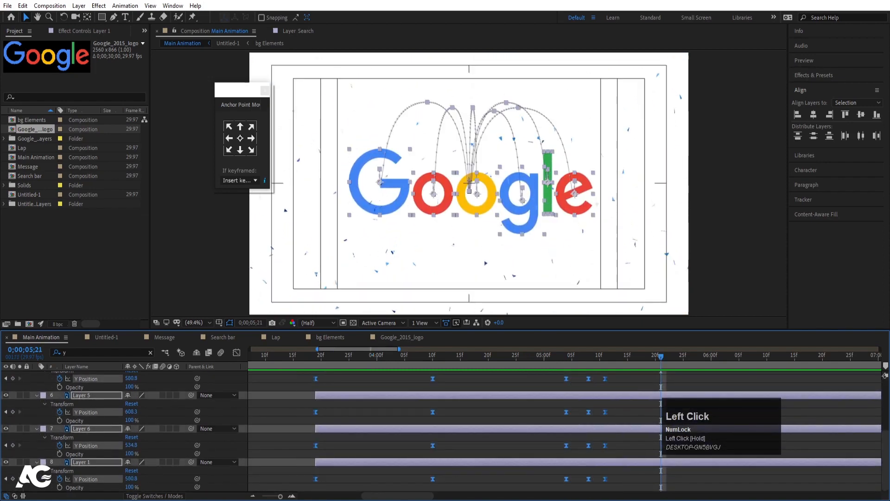
key(u)
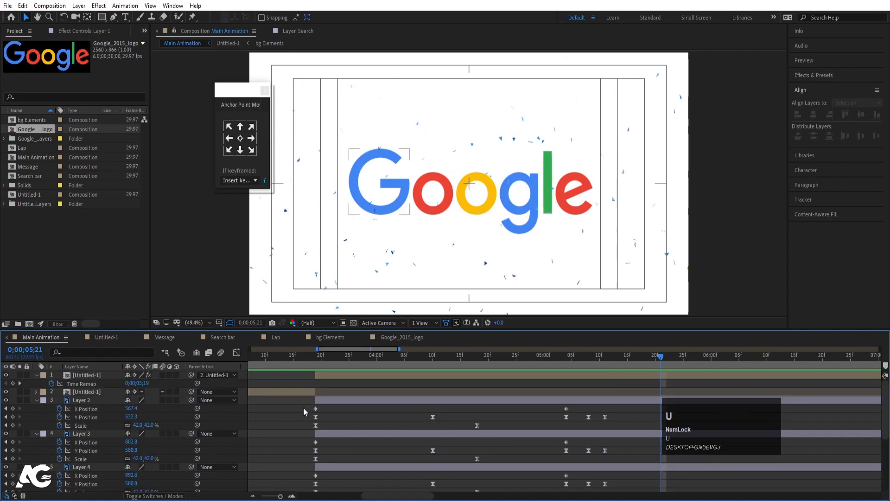
key(minus)
key(minus)
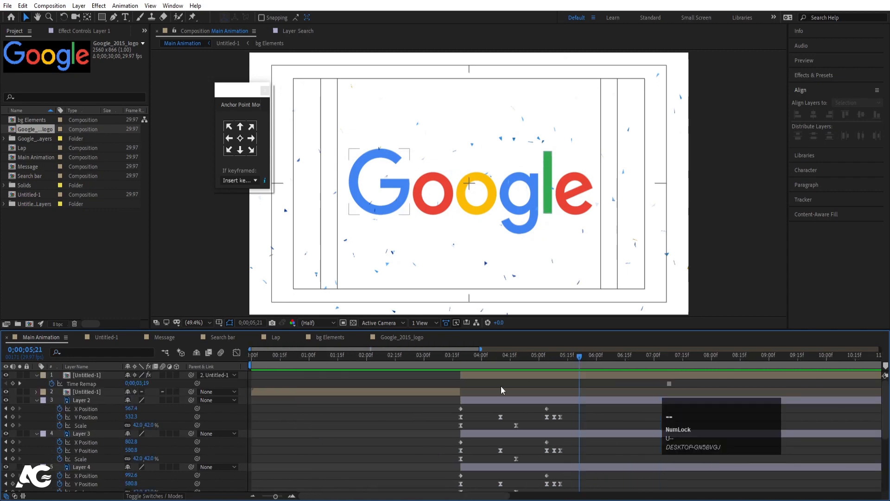
click(461, 358)
key(space)
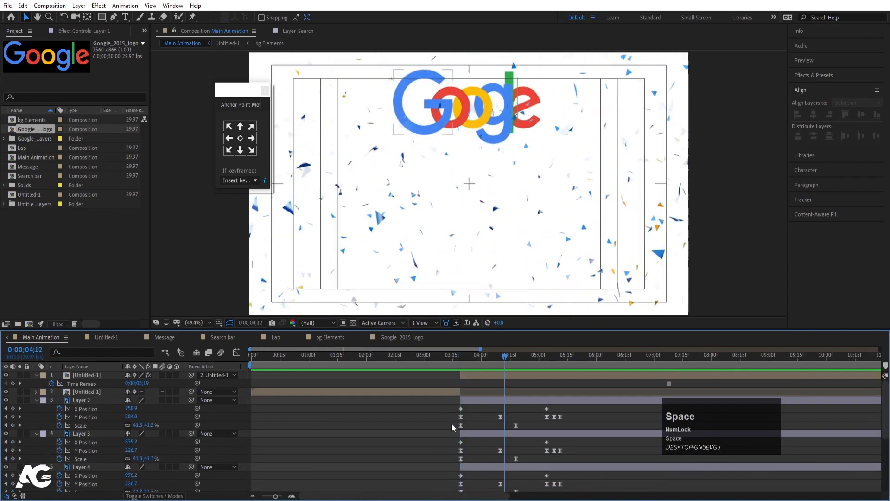
- Compress the six letters' keyframes in time so their X Position ends near 0;00;04;18, and preview the faster motion
click(440, 405)
drag(440, 405, 525, 479)
click(461, 357)
key(space)
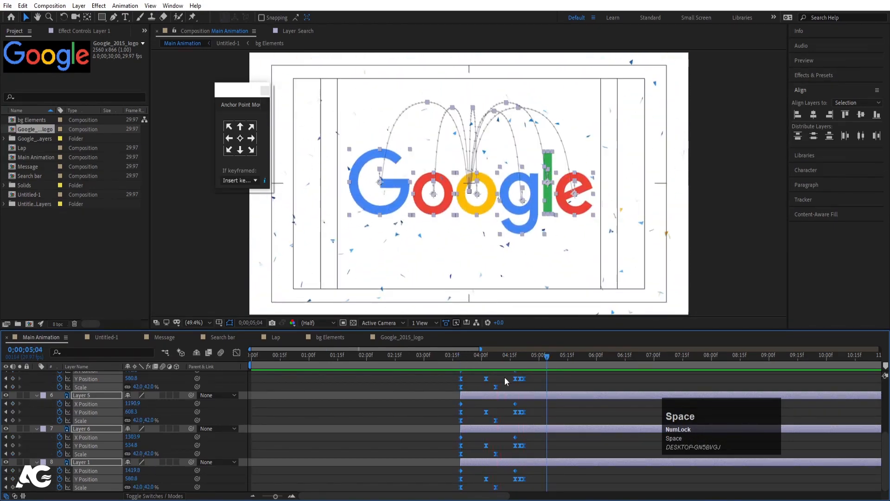
click(518, 356)
key(space)
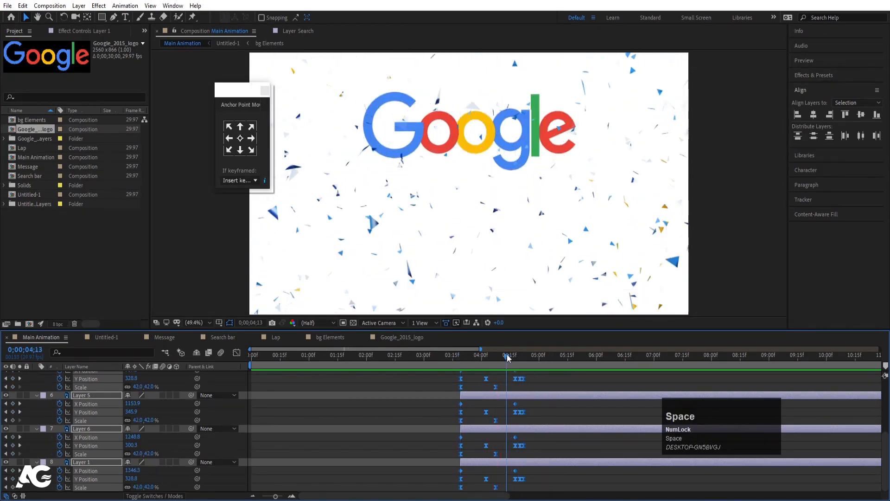
- Keyframe the Rotation of all six letters from 0x+0.0° at 0;00;03;19 to 1x+0.0° at 0;00;04;18
drag(508, 357, 460, 357)
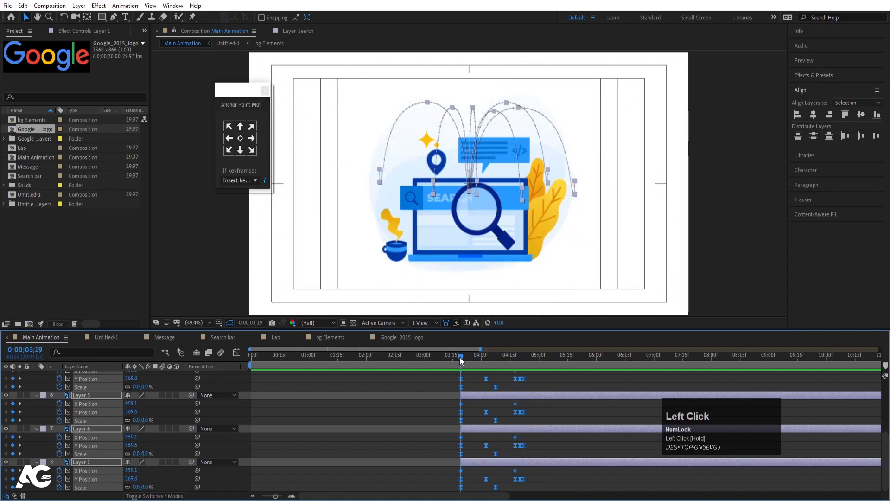
key(r)
click(60, 403)
key(u)
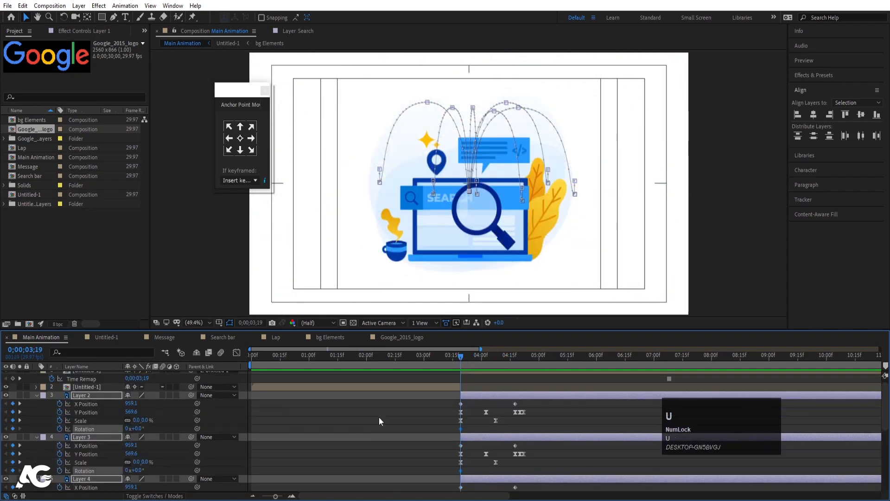
key(k)
key(k)
key(k)
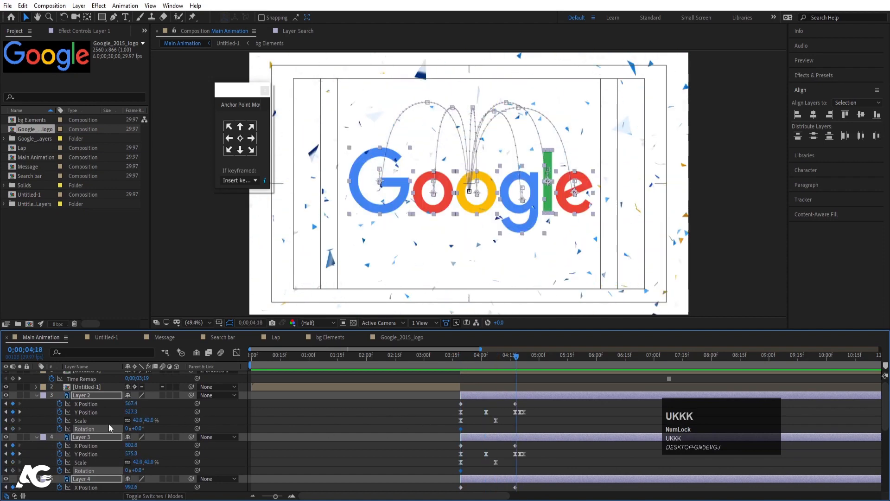
key(Return)
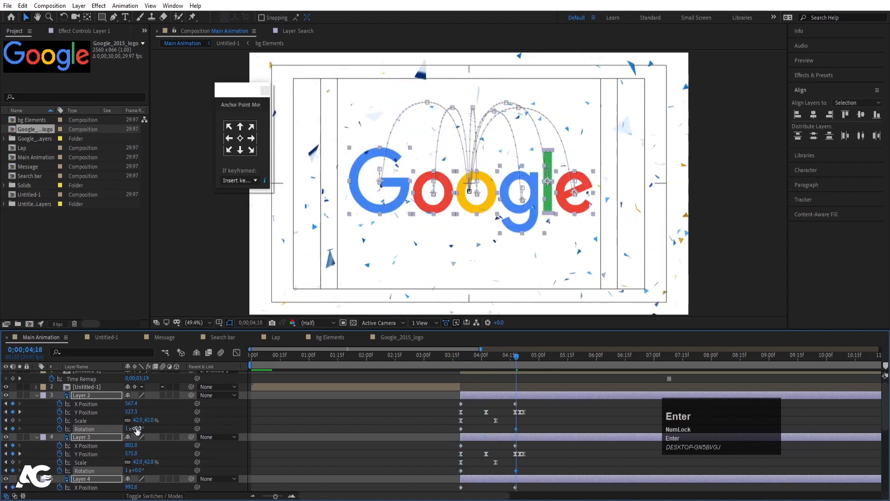
- Ease the six letters' Rotation keyframes and shape their speed graph into a steep peak midway with gradual ends
key(r)
key(r)
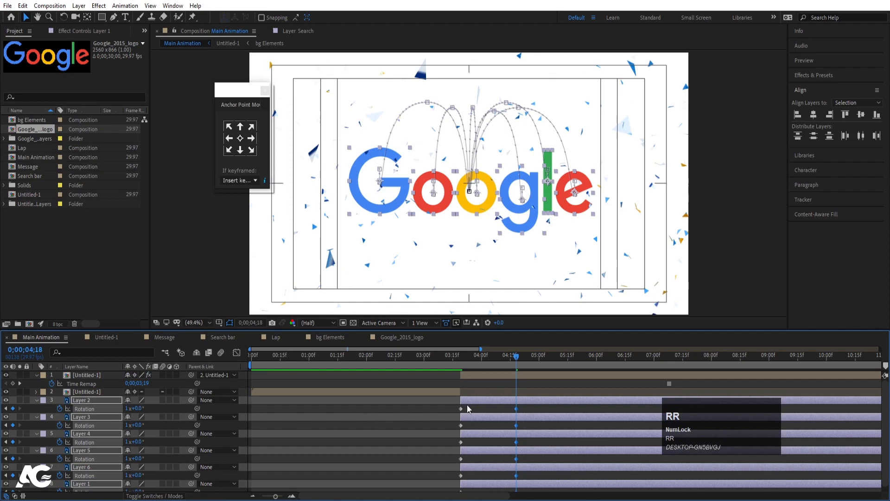
drag(448, 412, 541, 492)
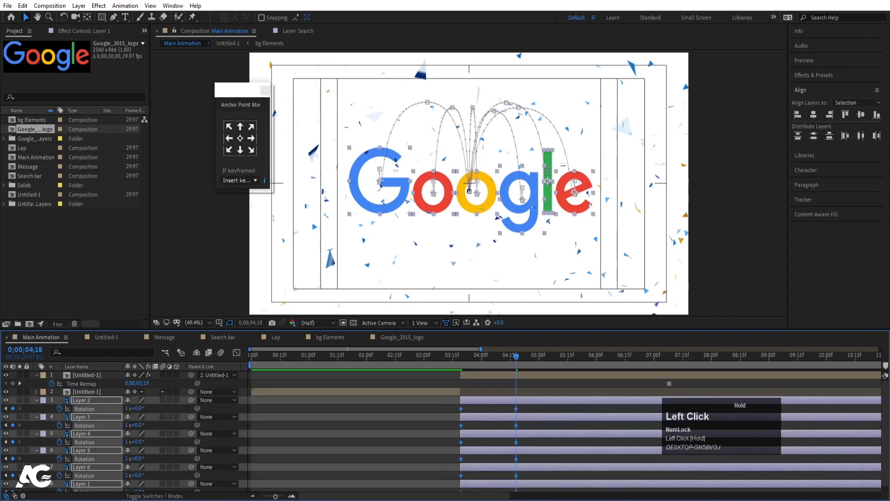
click(235, 353)
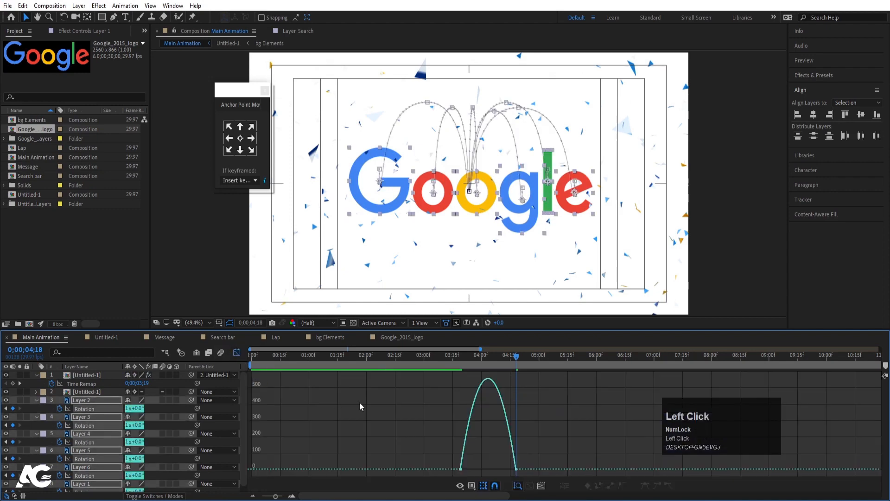
drag(537, 369, 413, 486)
key(equal)
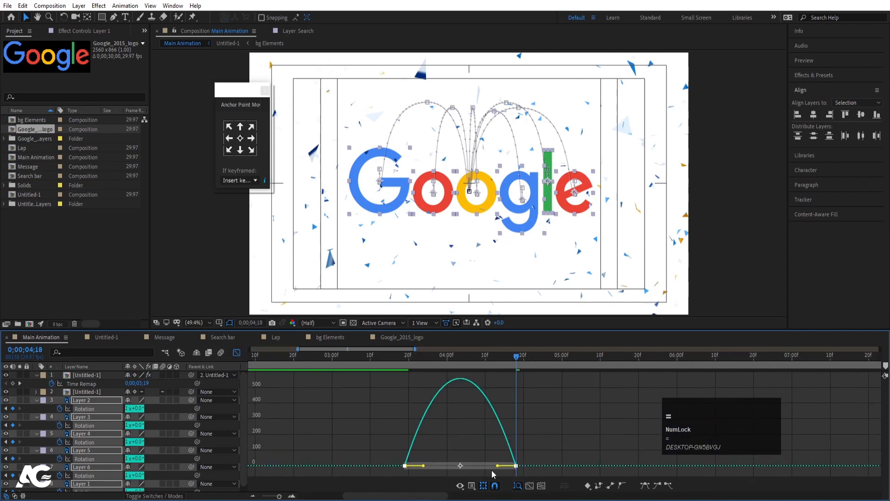
drag(497, 466, 444, 467)
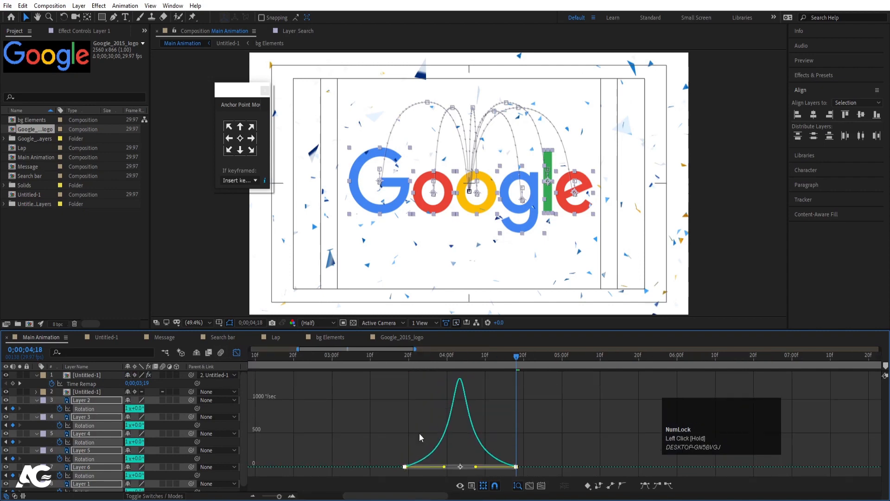
- Preview the six letters' eased spin repeatedly, restarting from about 0;00;03;19
key(space)
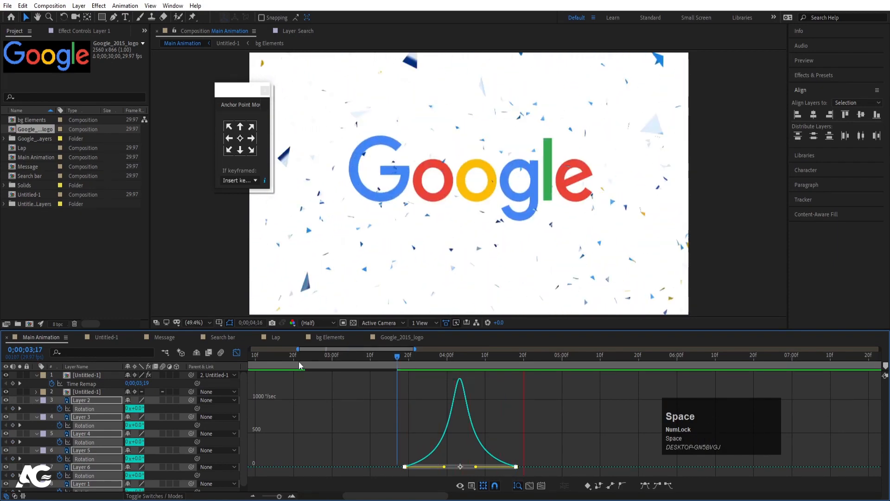
click(236, 354)
click(408, 356)
key(space)
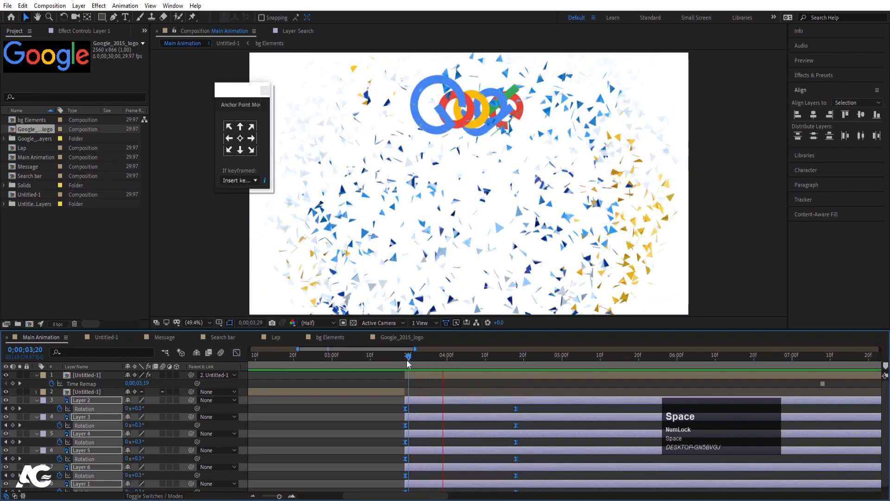
key(space)
key(space)
key(space)
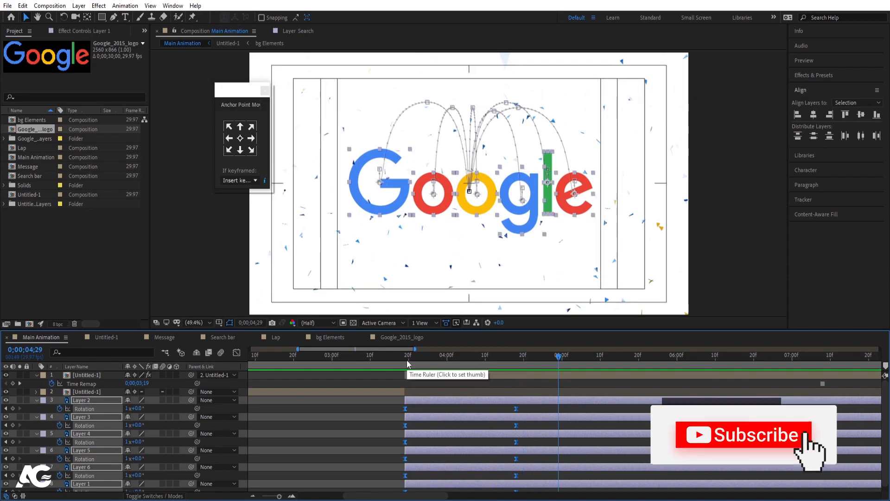
click(408, 360)
drag(407, 361, 405, 361)
click(420, 409)
key(space)
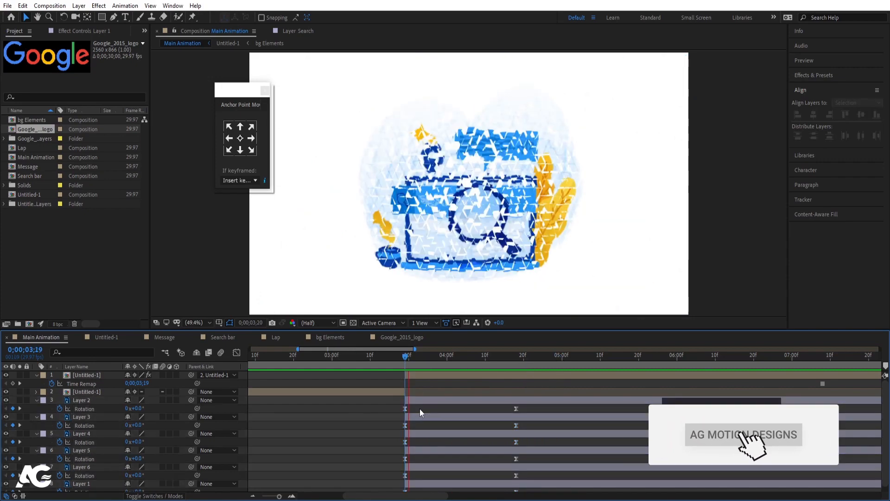
key(space)
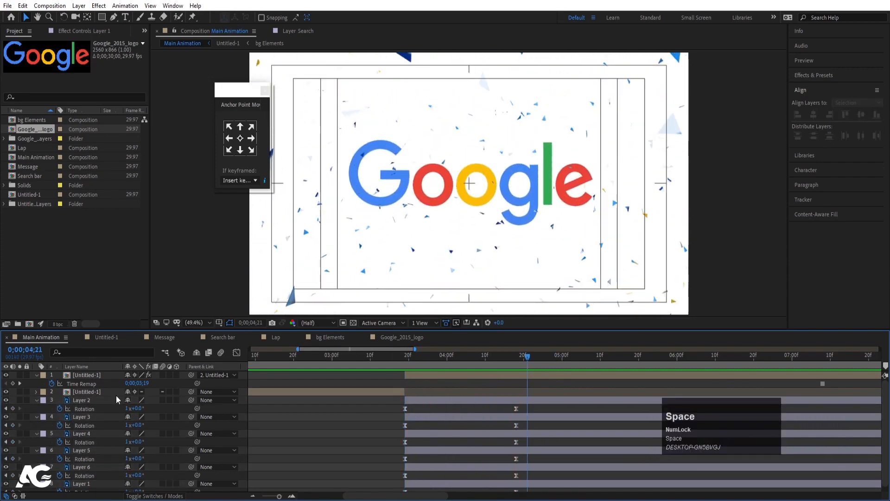
- Stagger the letters' starts by two frames, moving Layer 3 to 0;00;03;21 and Layer 4 to 0;00;03;23
click(72, 405)
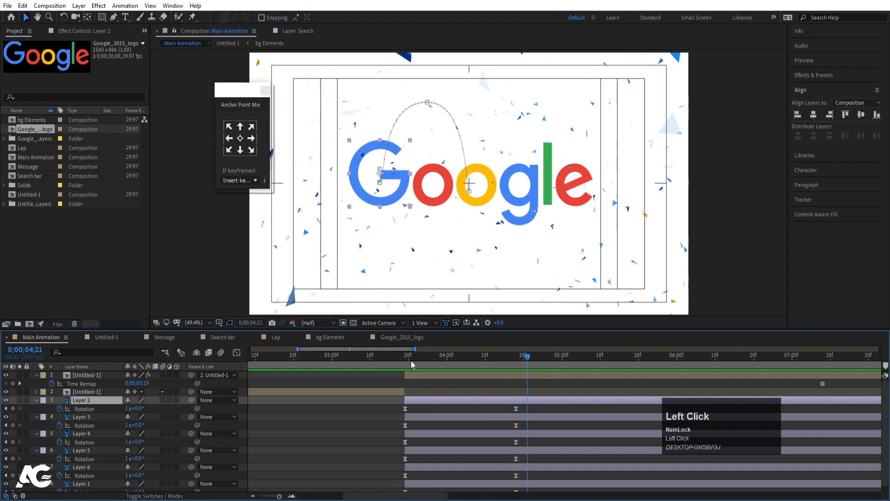
drag(411, 365, 405, 363)
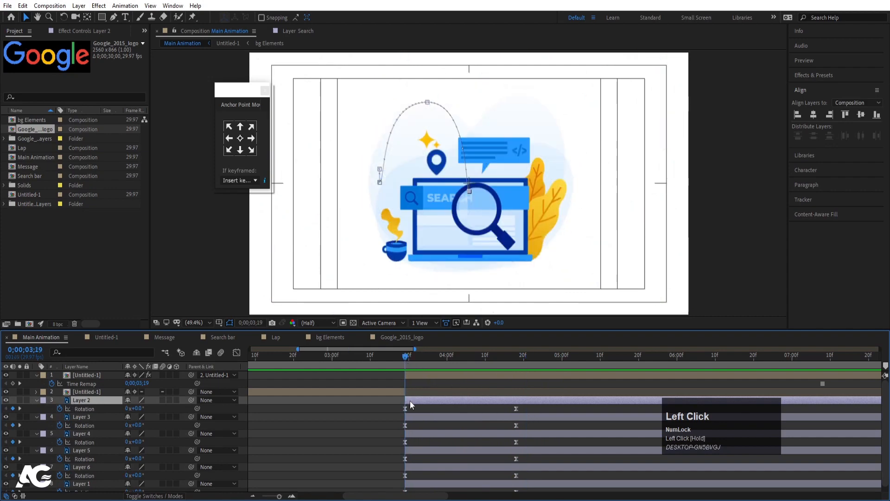
key(Page_Down)
key(Page_Down)
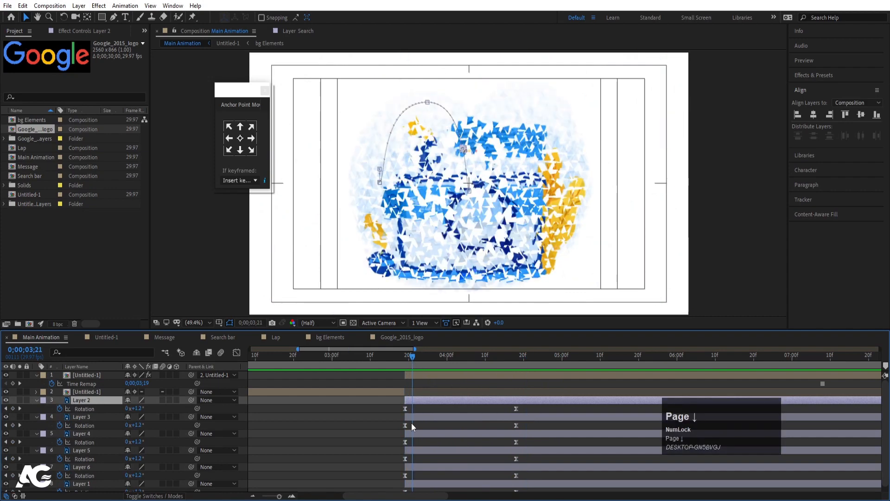
click(413, 416)
key(bracketleft)
key(Page_Down)
key(Page_Down)
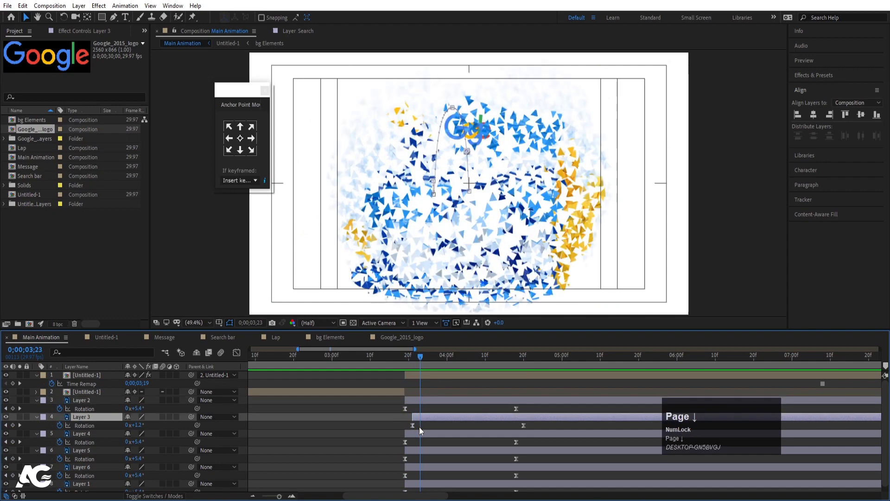
click(419, 433)
key(bracketleft)
- Continue the two-frame stagger, starting Layer 5 at 0;00;03;25 and Layer 6 at 0;00;03;27
key(Page_Down)
key(Page_Down)
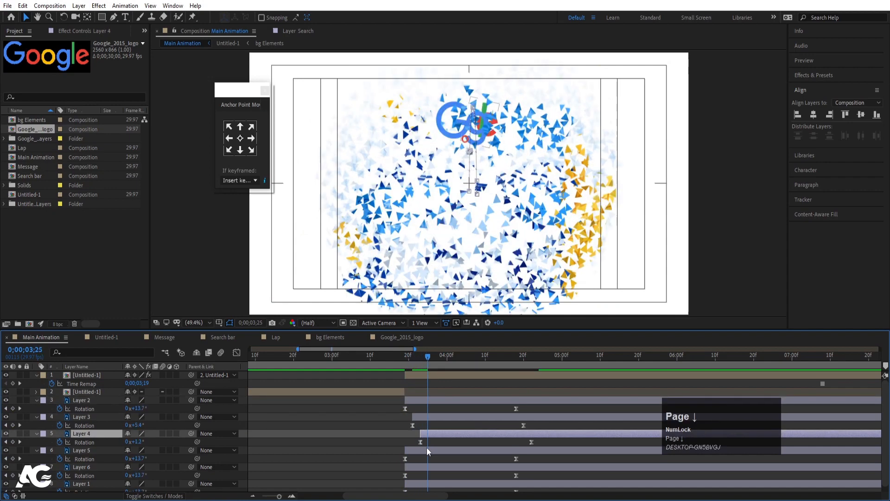
click(427, 449)
key(bracketleft)
key(Page_Down)
key(Page_Down)
click(430, 465)
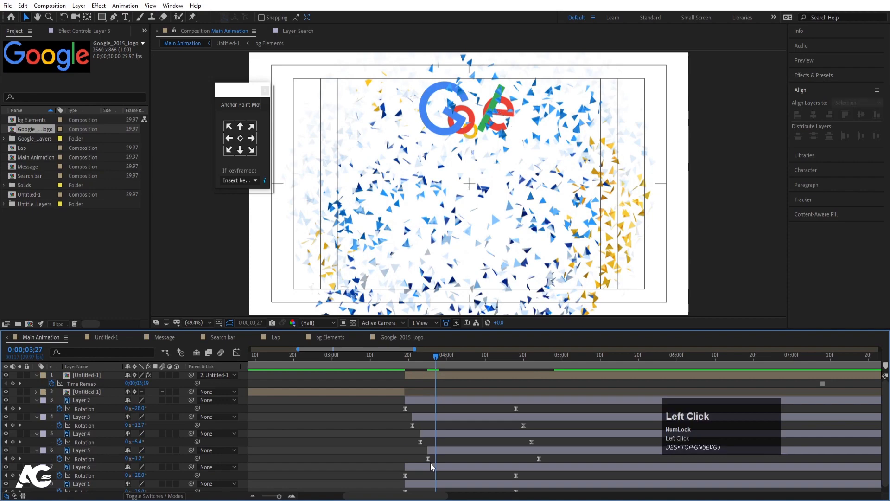
key(bracketleft)
- Start Layer 1 at 0;00;03;29 and preview the staggered letter animation from just before the shatter
key(Page_Down)
key(Page_Down)
scroll(438, 466, down, 1)
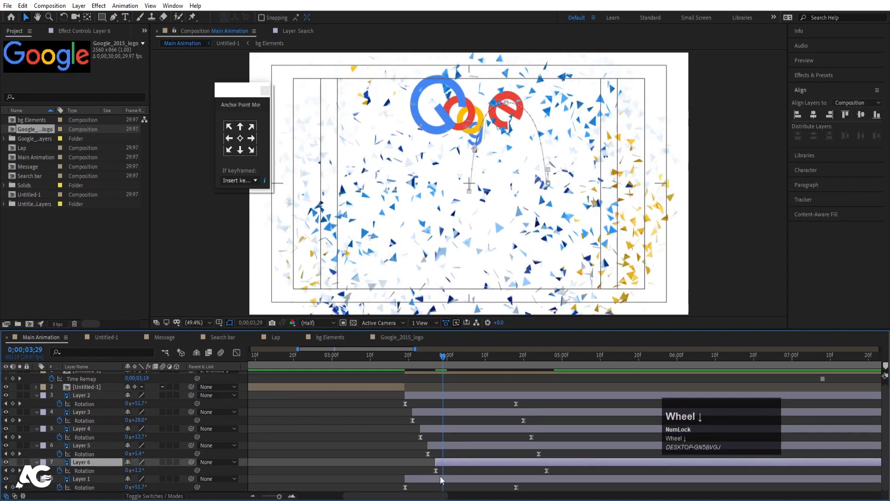
click(439, 475)
key(bracketleft)
click(399, 356)
key(space)
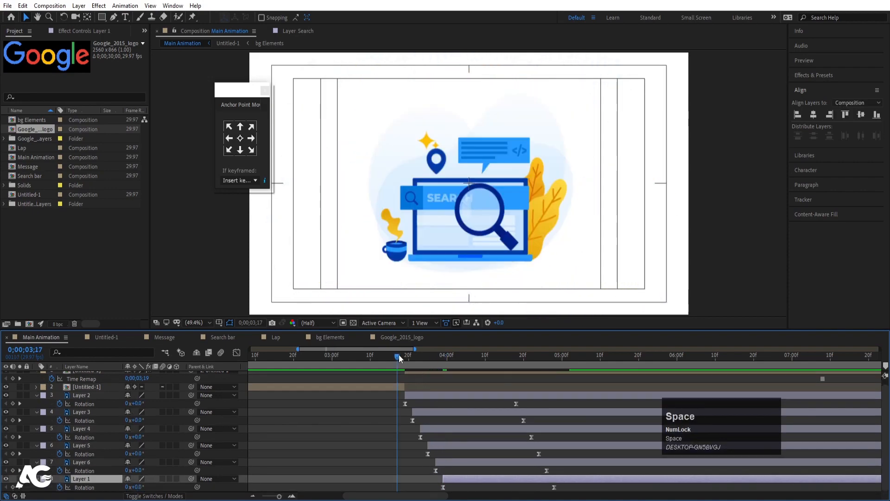
- Collapse the layers' keyframed properties and enable motion blur for all layers and for the composition
click(419, 379)
key(u)
key(ctrl+a)
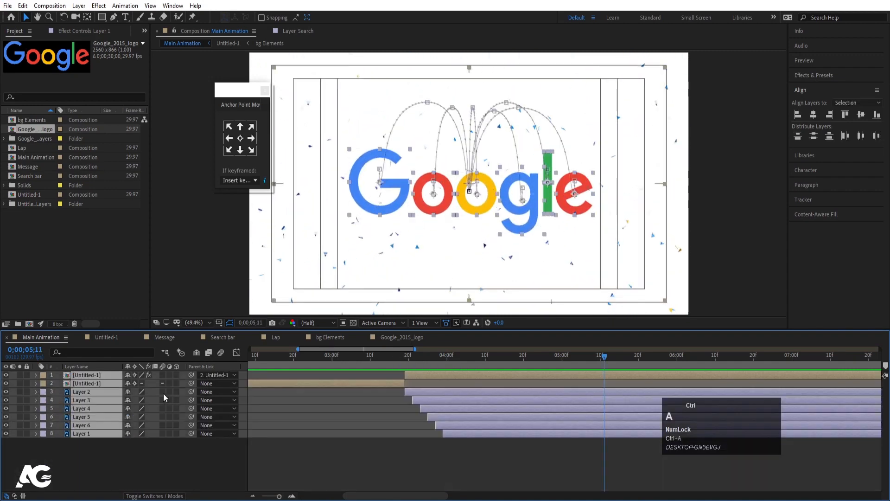
click(163, 391)
click(311, 423)
- Preview the motion-blurred animation from 0;00;00;00, and again from the start of the shatter
key(minus)
key(minus)
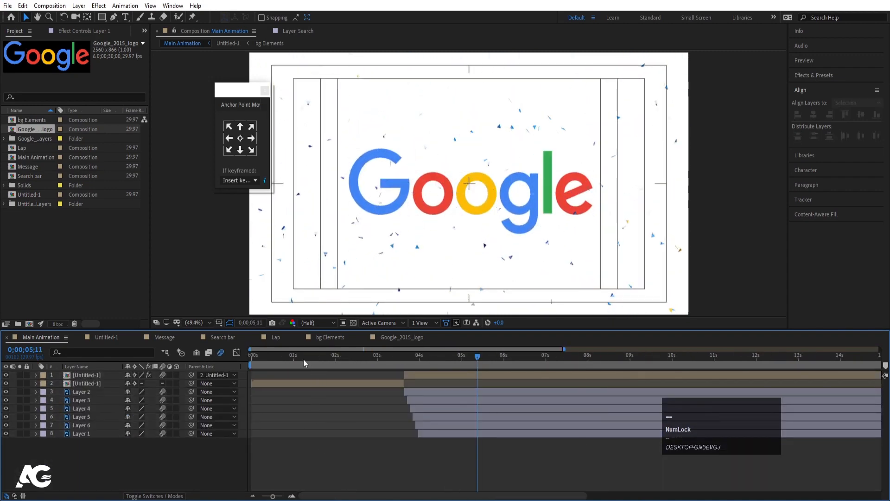
drag(303, 359, 217, 356)
key(space)
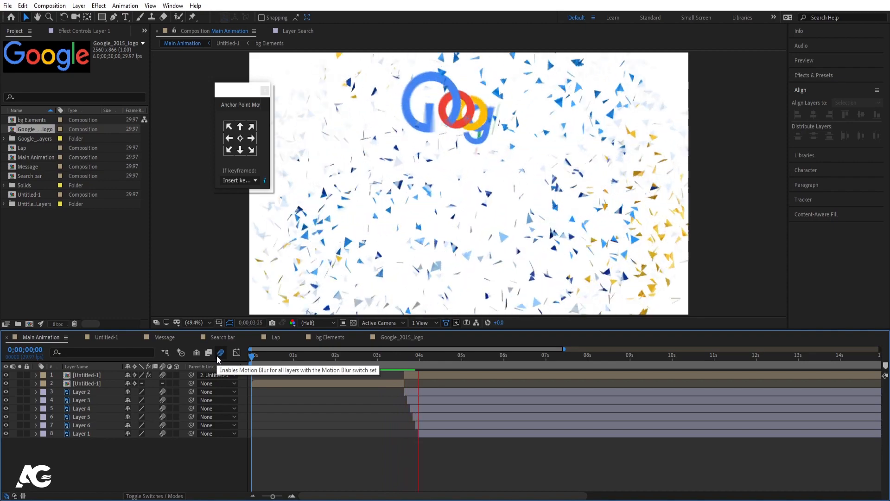
key(space)
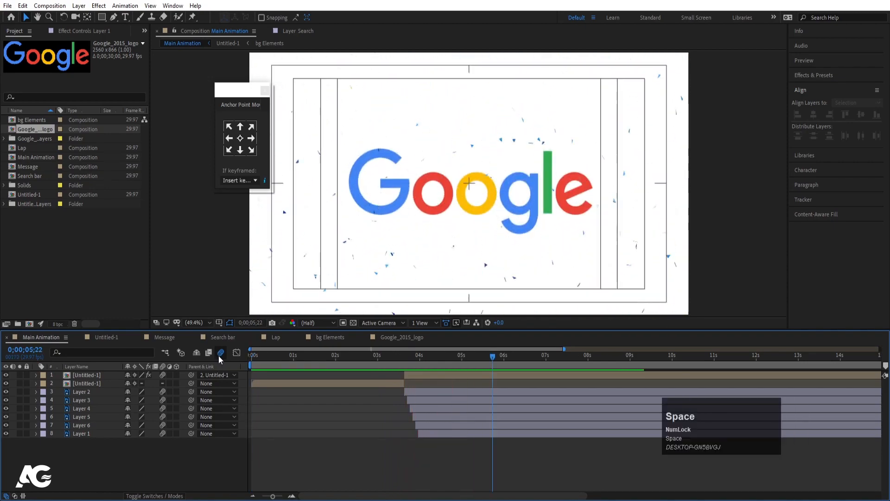
click(405, 358)
key(space)
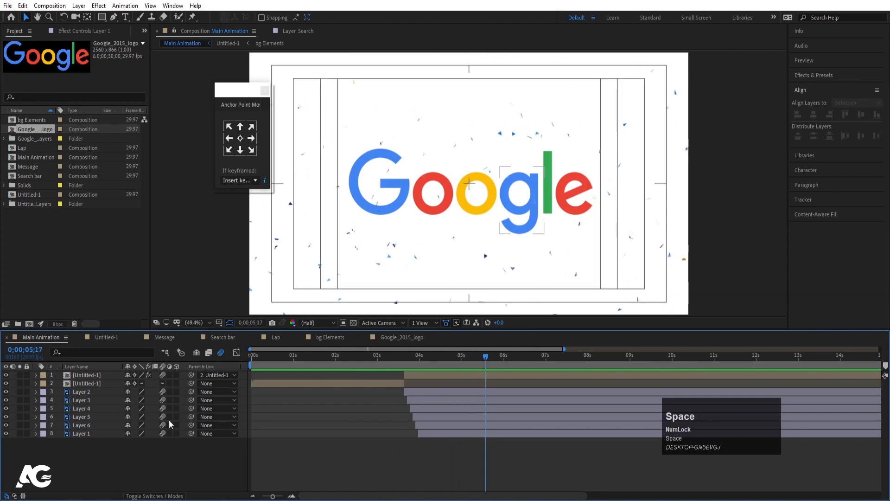
- Add a null object and parent the six letters and the original Untitled-1 layer to it, leaving out the shattered copy
right_click(111, 469)
click(149, 363)
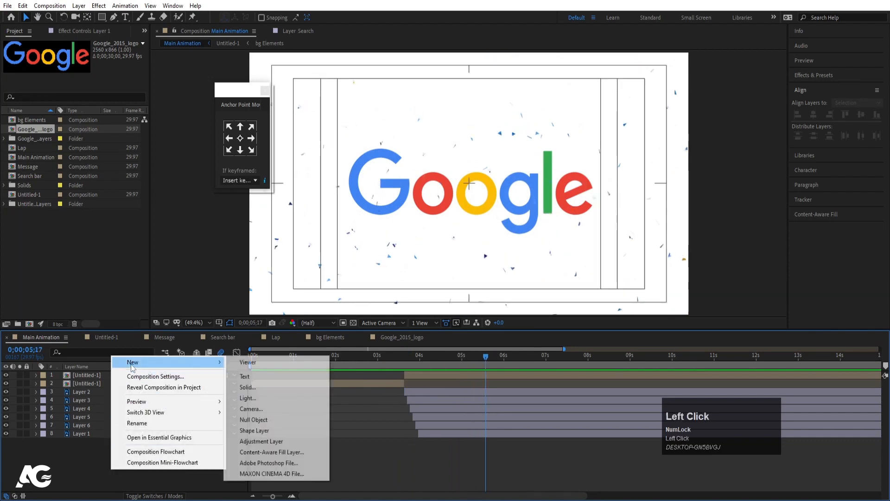
click(255, 420)
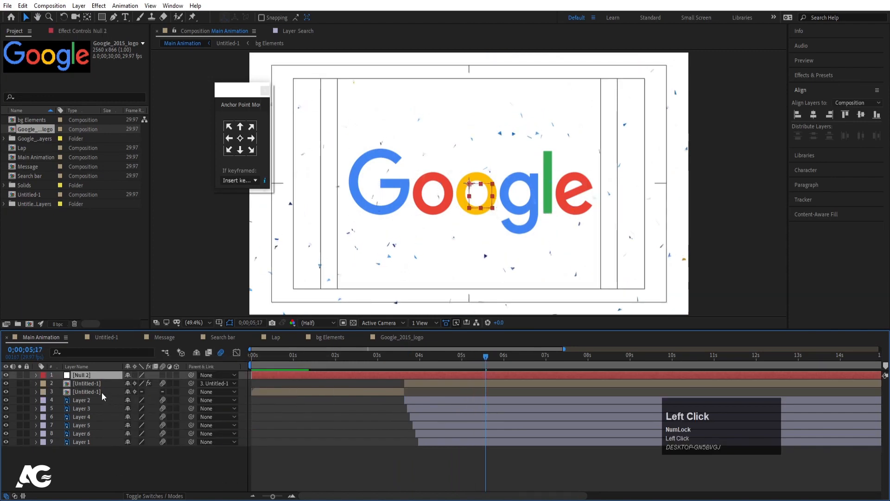
key(ctrl+a)
ctrl+click(84, 383)
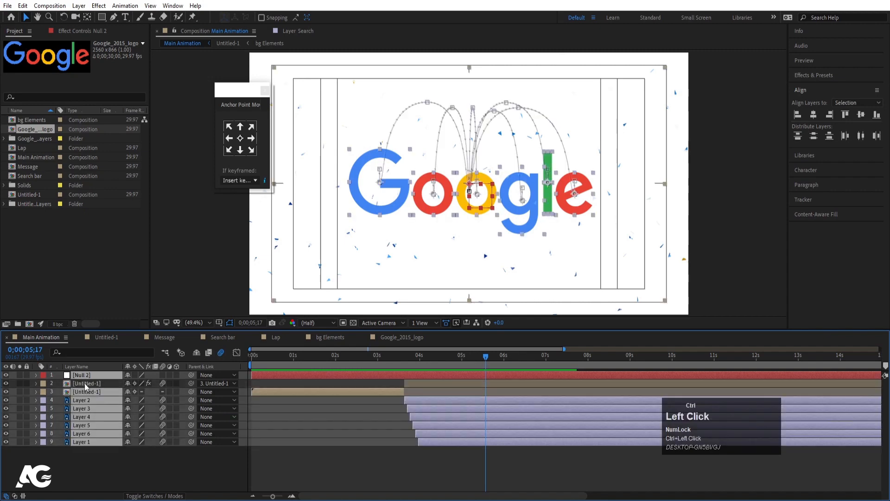
drag(191, 391, 92, 374)
- Keyframe the null's Scale from 90% at 0;00;00;00 to 100% at 0;00;06;22
drag(260, 355, 199, 369)
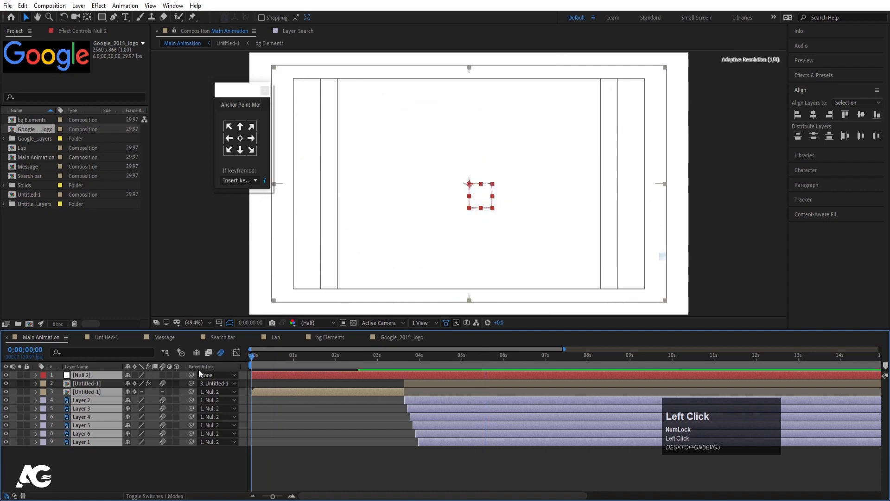
click(102, 452)
click(84, 374)
key(s)
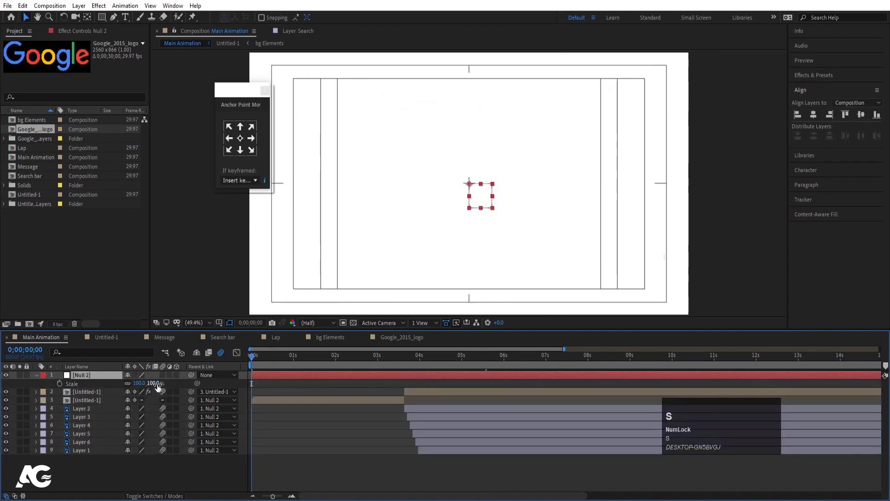
click(143, 384)
text(90)
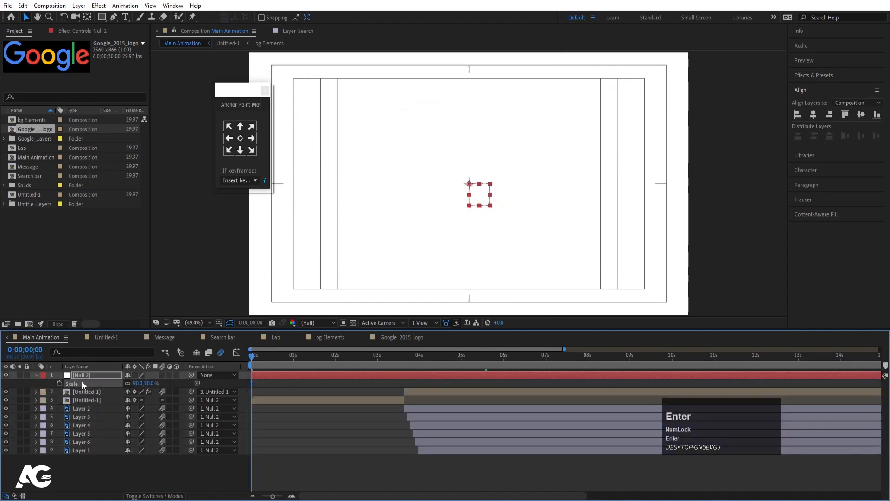
drag(477, 363, 512, 362)
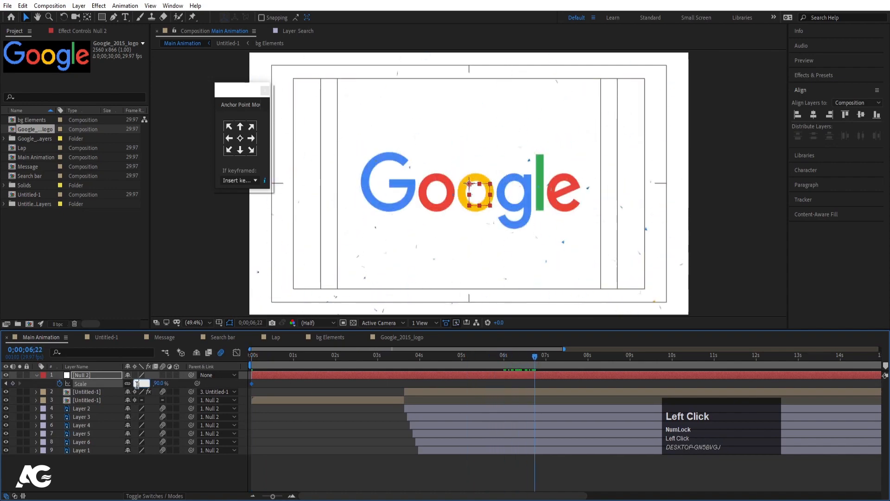
key(Return)
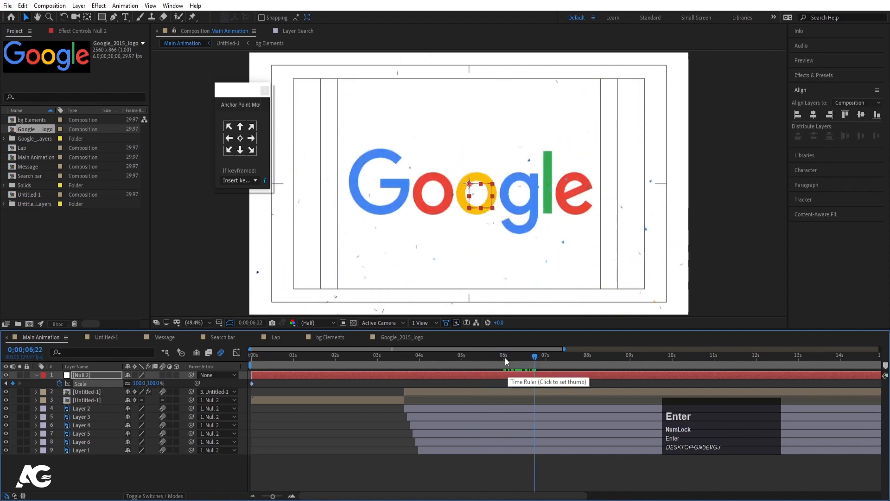
- Preview the slow zoom, end the work area at 0;00;06;22, and replay the animation from the beginning
click(446, 360)
key(space)
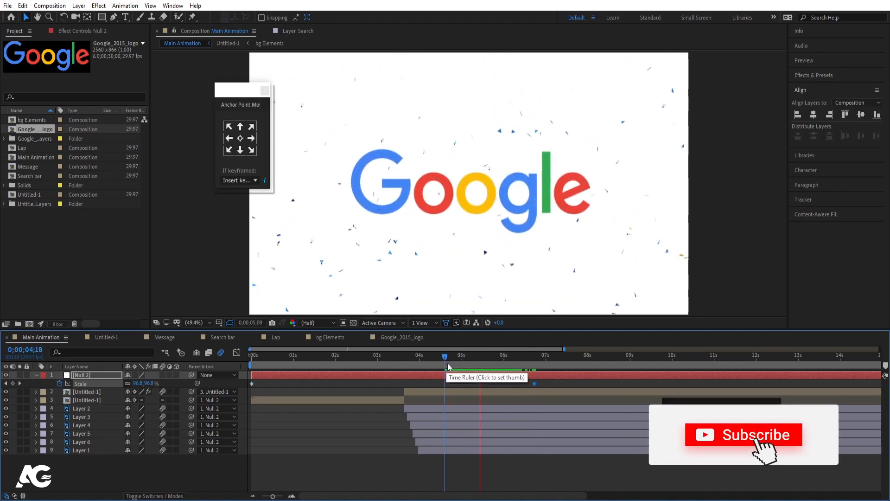
key(space)
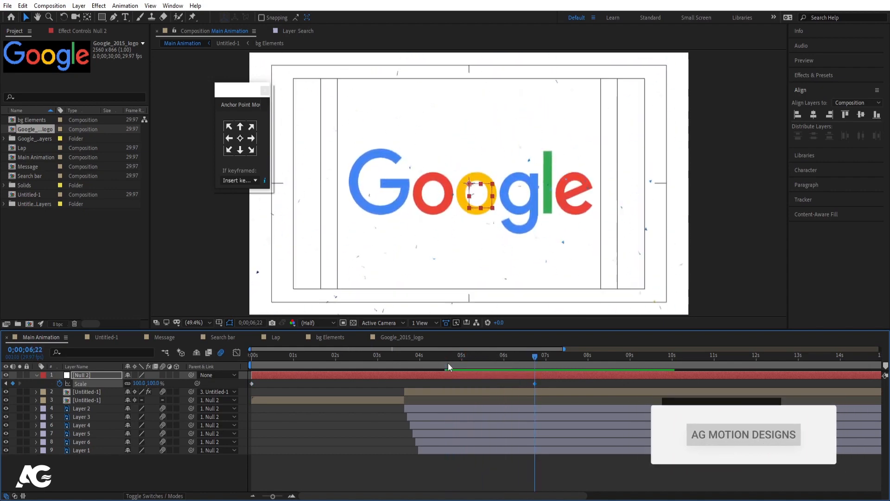
key(Num_Lock)
key(n)
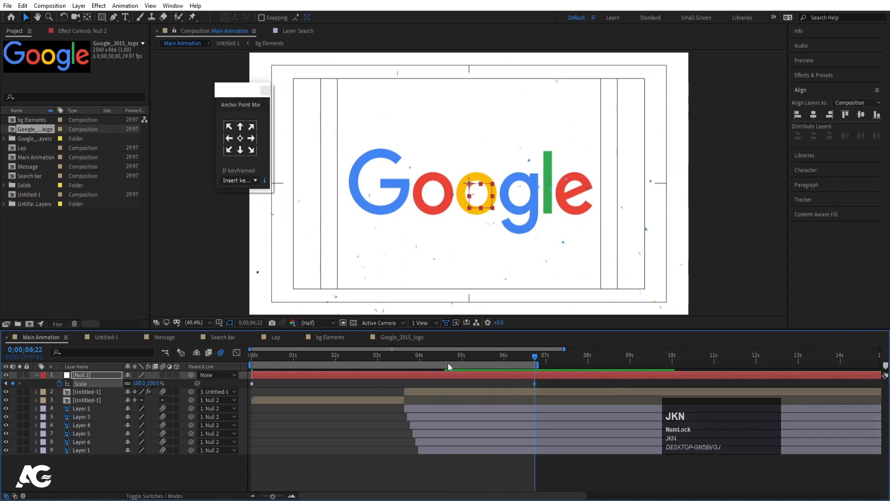
key(space)
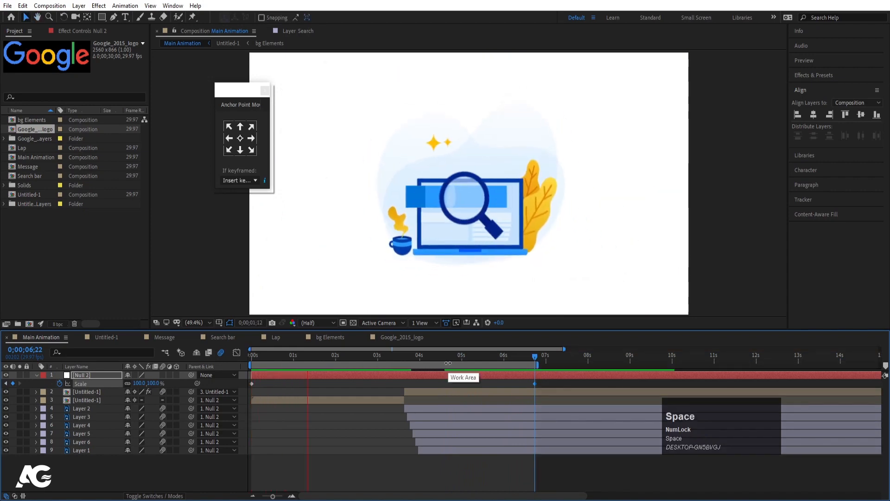
key(space)
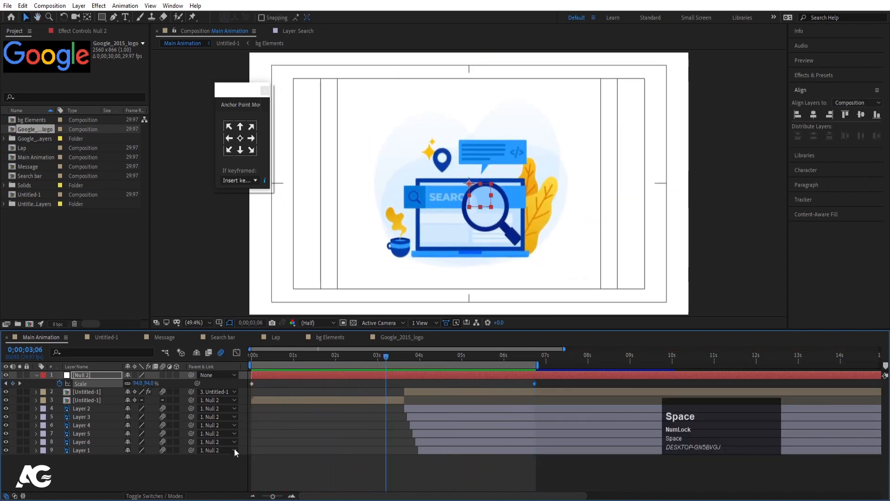
- Create a 1920 x 1080 px white solid, place it beneath all other layers as the background, and preview the result
key(ctrl+y)
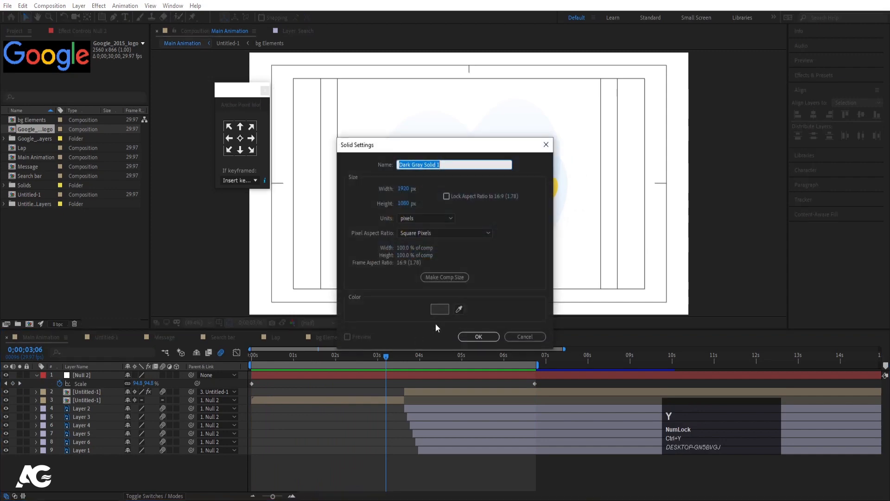
click(459, 309)
click(473, 135)
key(Return)
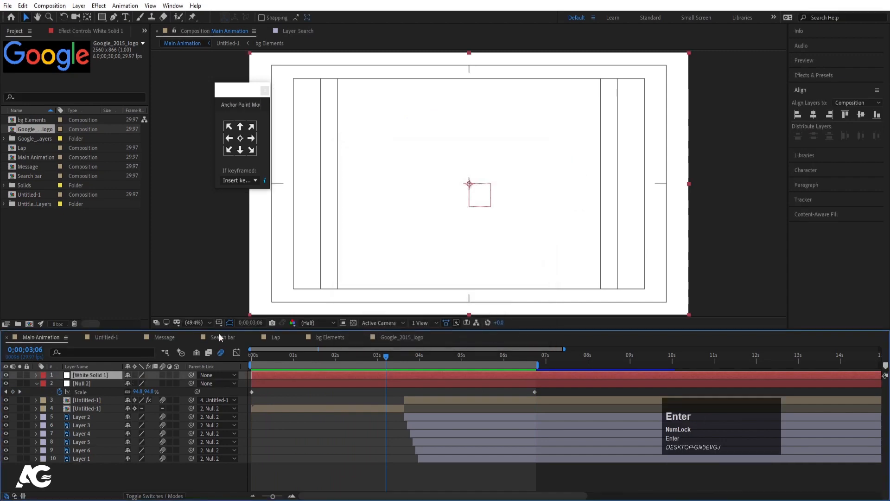
drag(79, 374, 108, 469)
key(space)
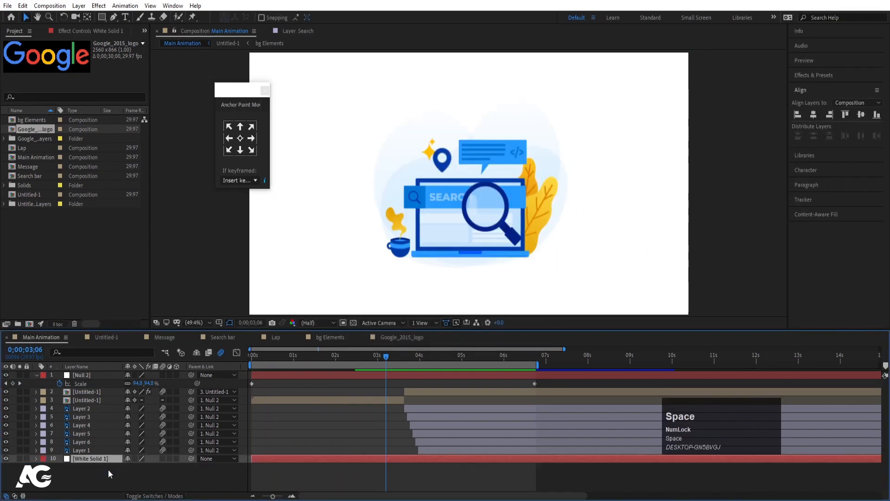